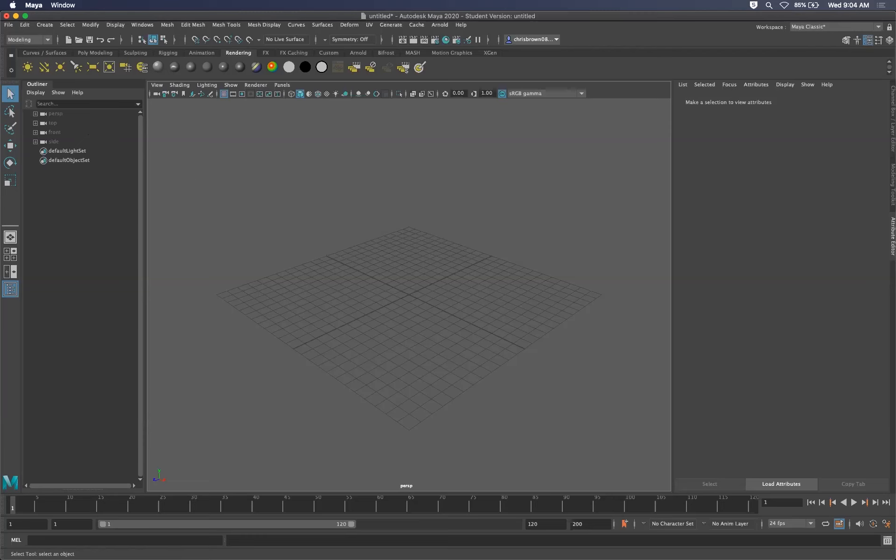
- Create a new project named In Class, located on the Desktop, keeping the default primary project folders
click(9, 25)
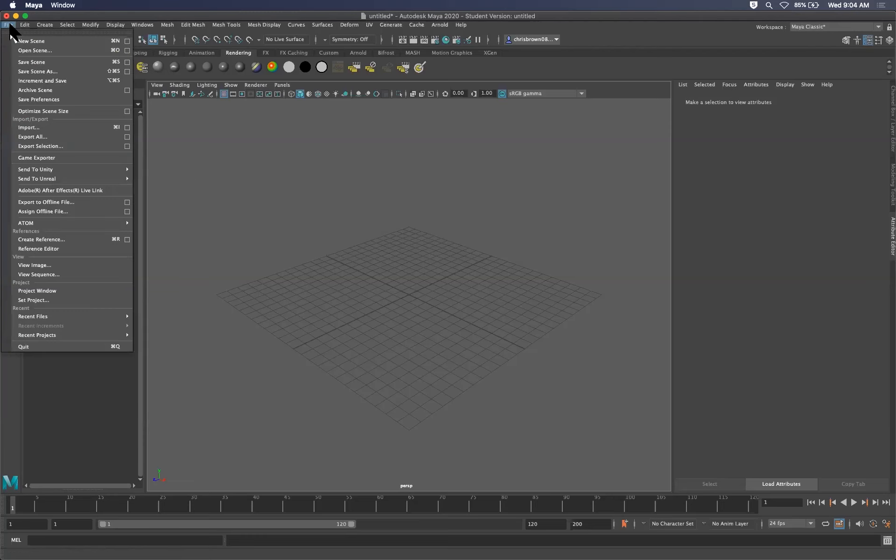
click(42, 292)
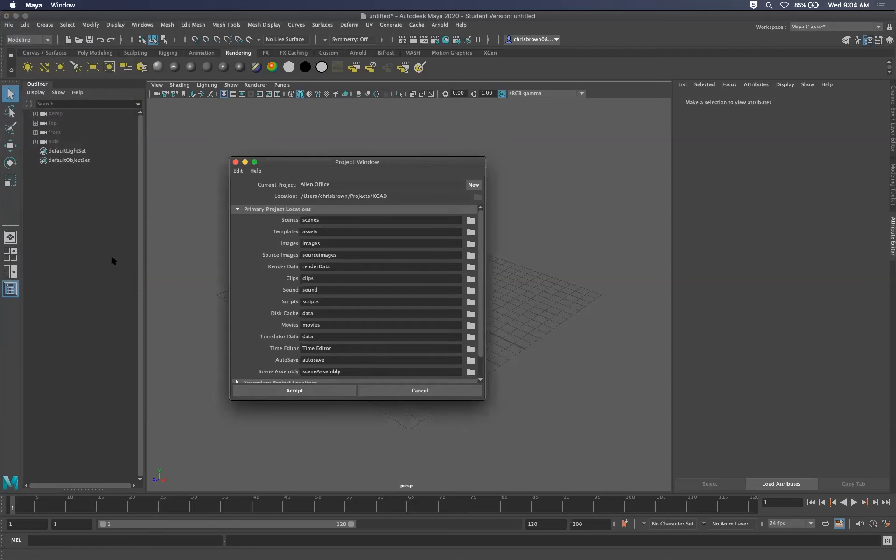
drag(388, 162, 463, 160)
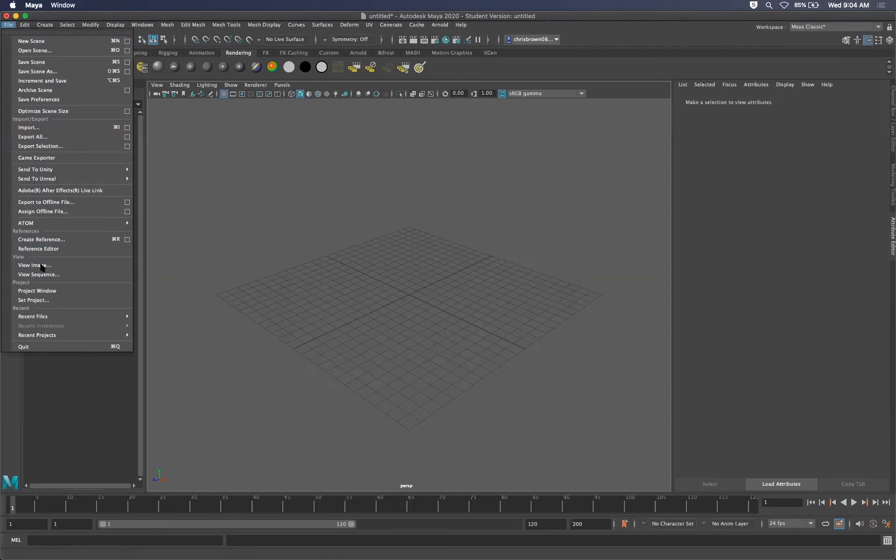
click(43, 292)
drag(407, 181, 322, 156)
text(In Class)
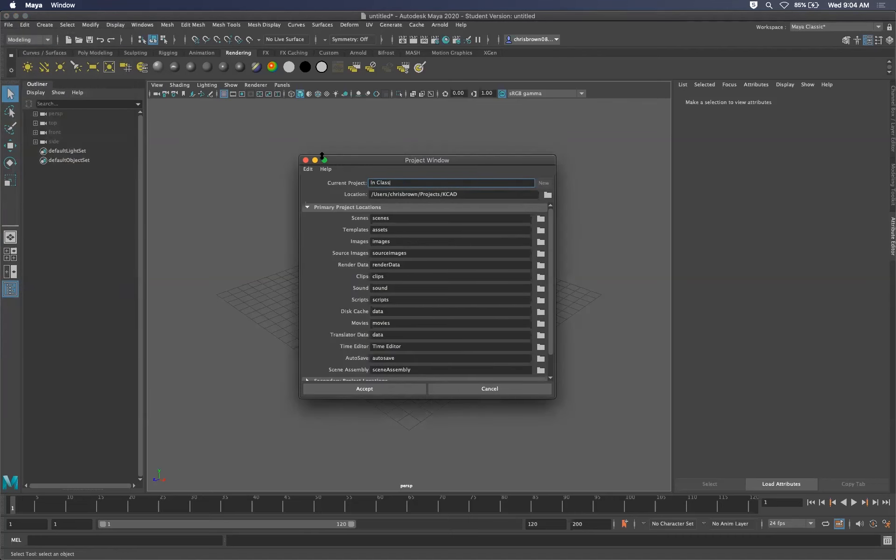
click(458, 196)
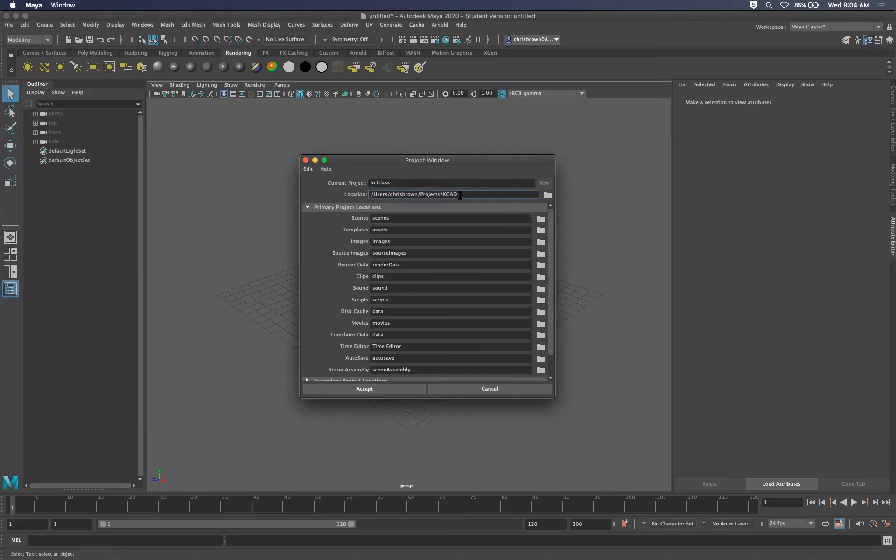
click(547, 195)
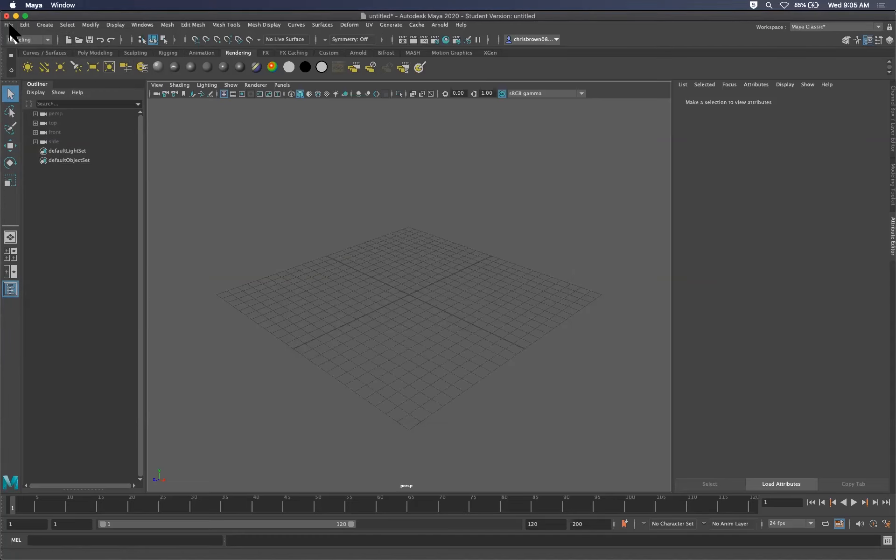
- Save the scene as basic_lighting in the project's scenes folder, using the Maya Binary file type
click(9, 26)
mouse_move(26, 180)
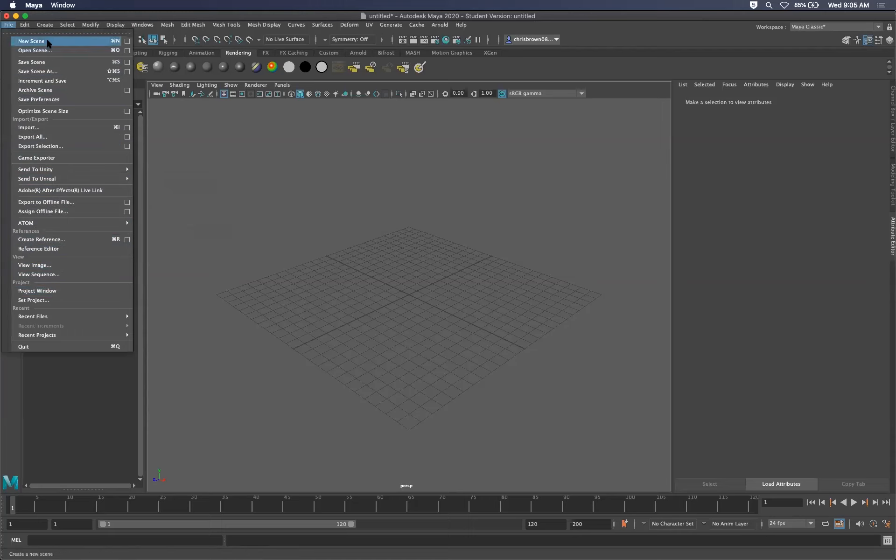
click(64, 71)
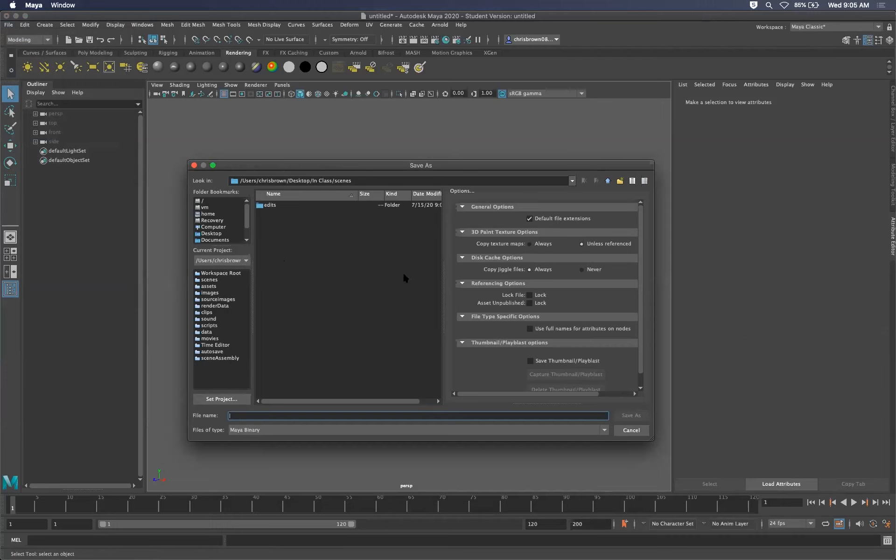
text(basic lighting)
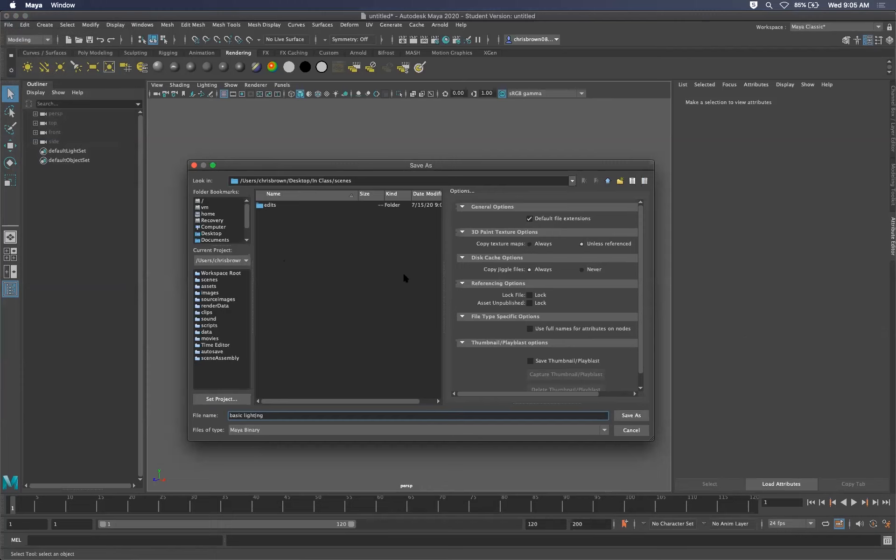
key(Left)
key(Left)
key(Left)
key(Left)
key(Left)
key(Left)
key(Left)
key(Left)
key(BackSpace)
text(_)
click(301, 430)
click(259, 443)
click(632, 415)
click(427, 289)
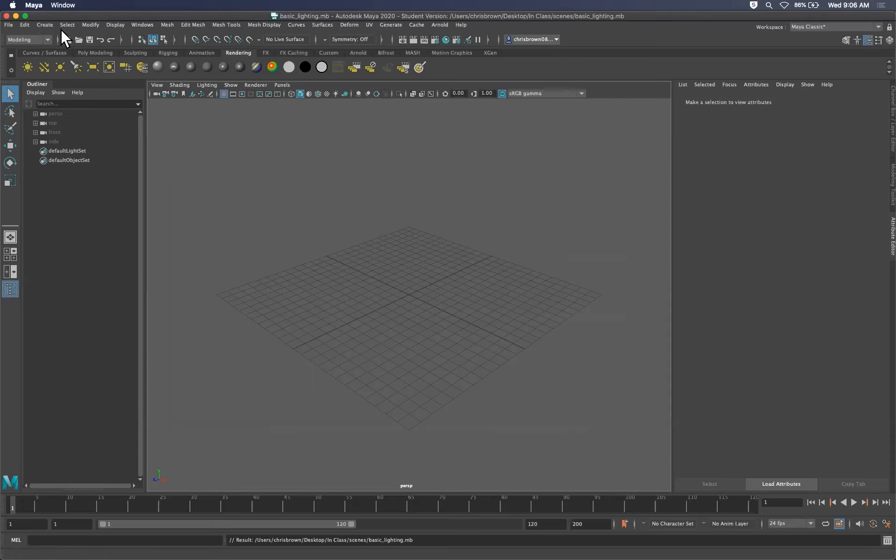
- Create a 10 × 10 × 10 polygon cube with width, height and depth divisions all set to 1
click(46, 24)
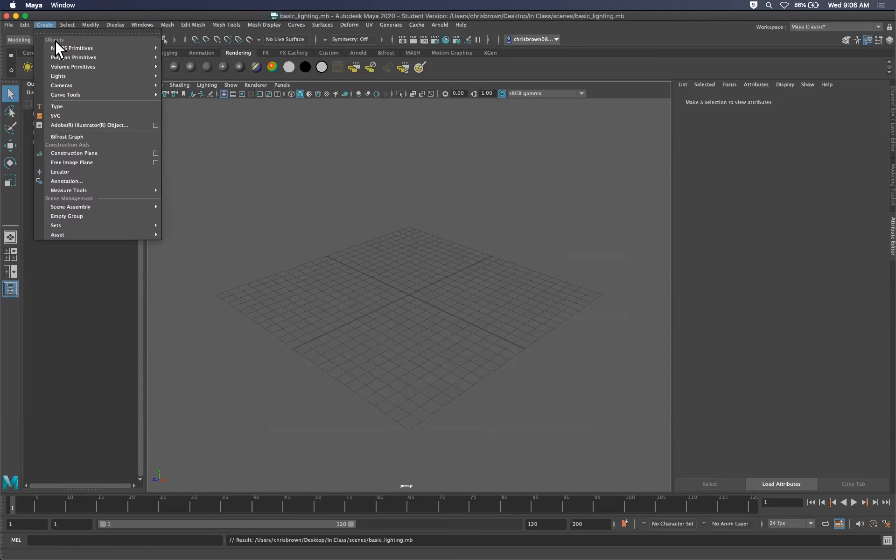
mouse_move(130, 57)
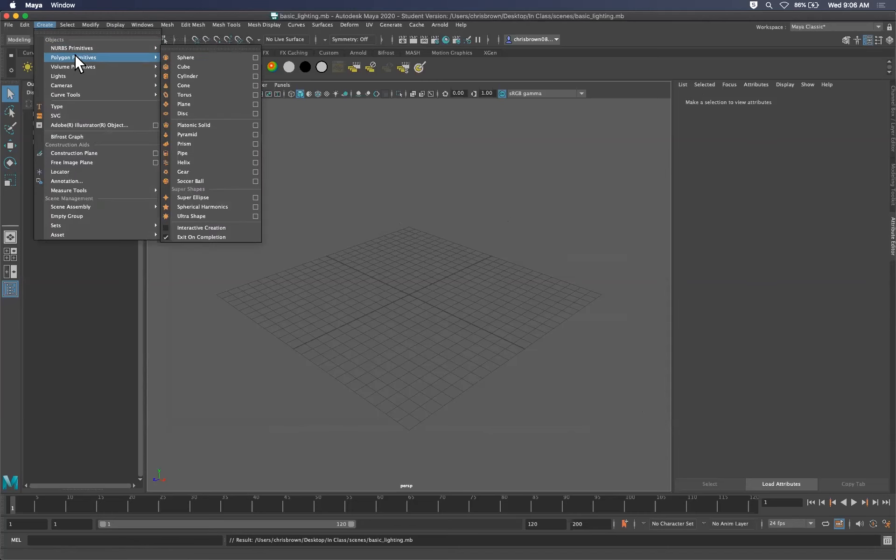
click(255, 67)
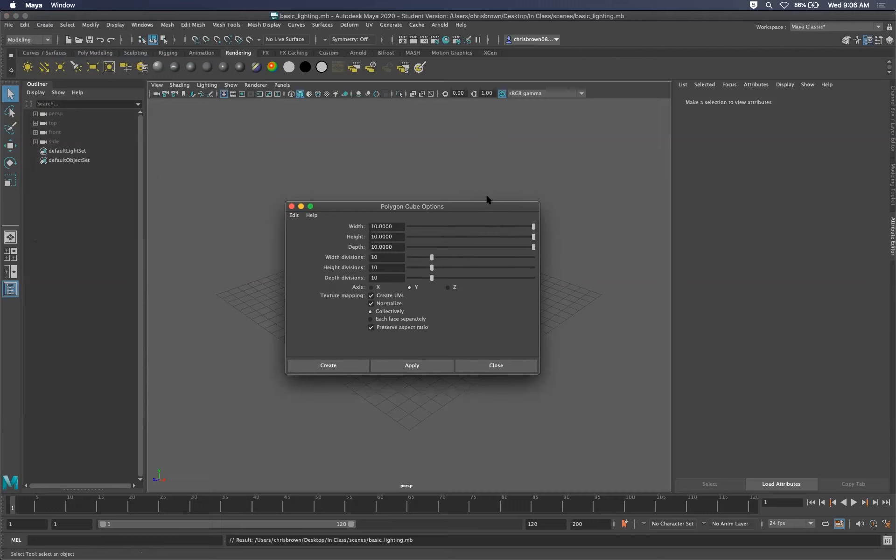
key(Tab)
text(1)
key(Tab)
text(1)
key(Tab)
text(1)
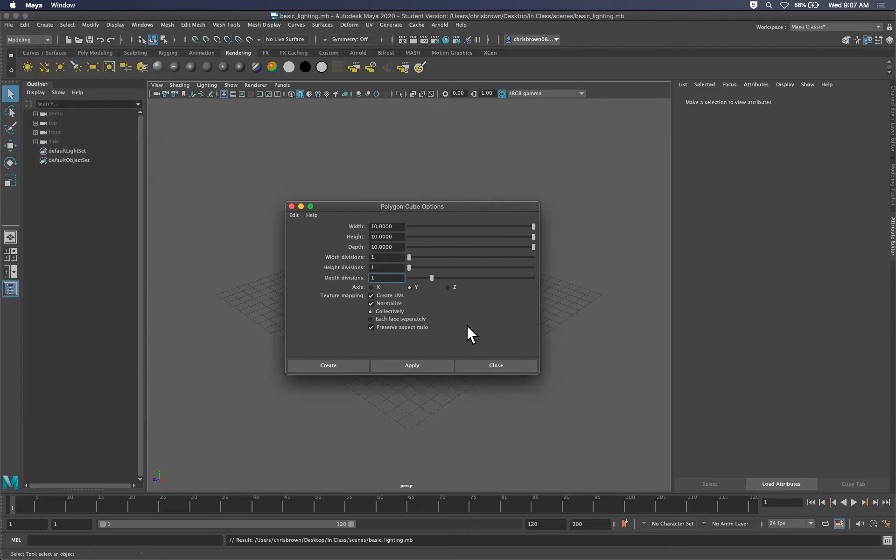
click(334, 366)
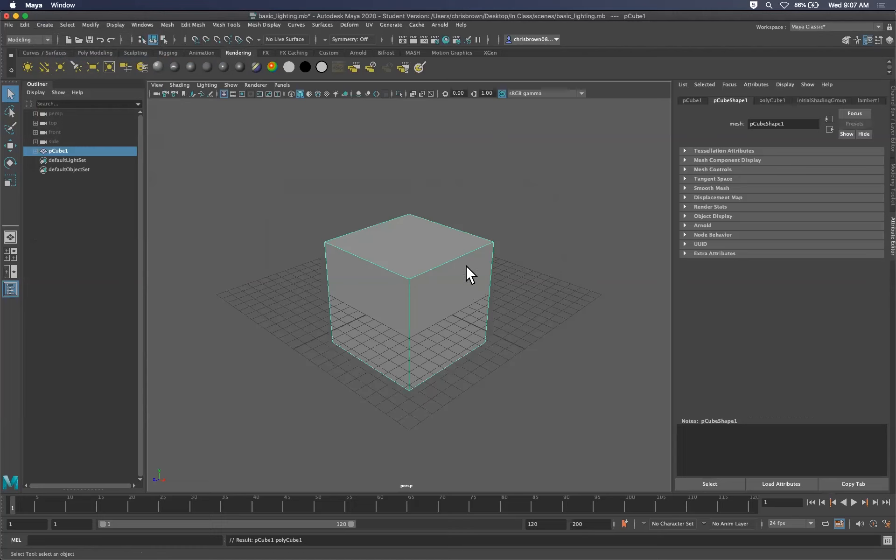
- Rename the cube to room
mouse_move(445, 305)
alt+mouse_down()
mouse_move(424, 306)
mouse_move(442, 306)
alt+mouse_up()
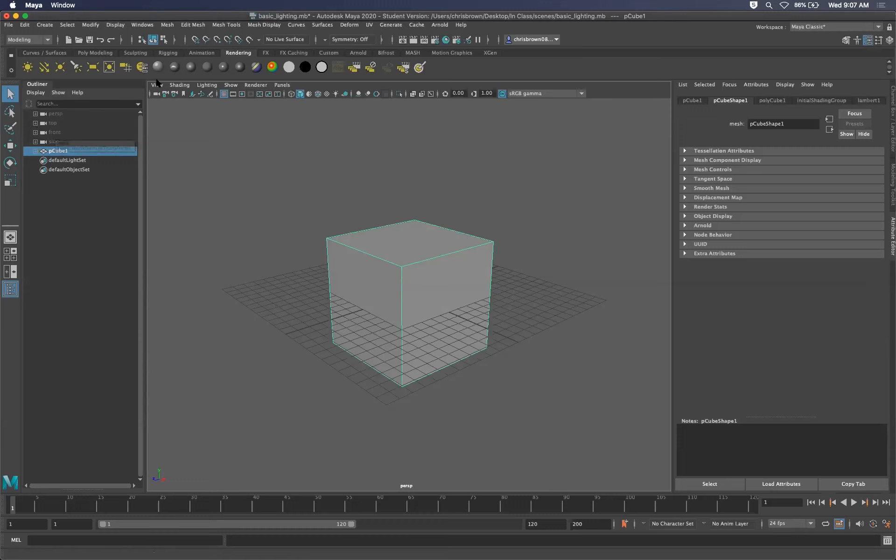
double_click(63, 151)
text(roo)
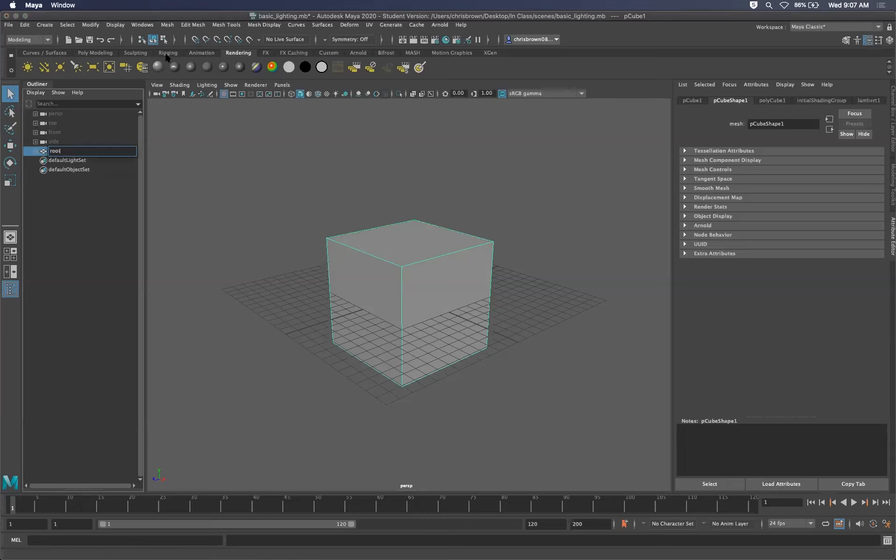
text(tm)
key(Return)
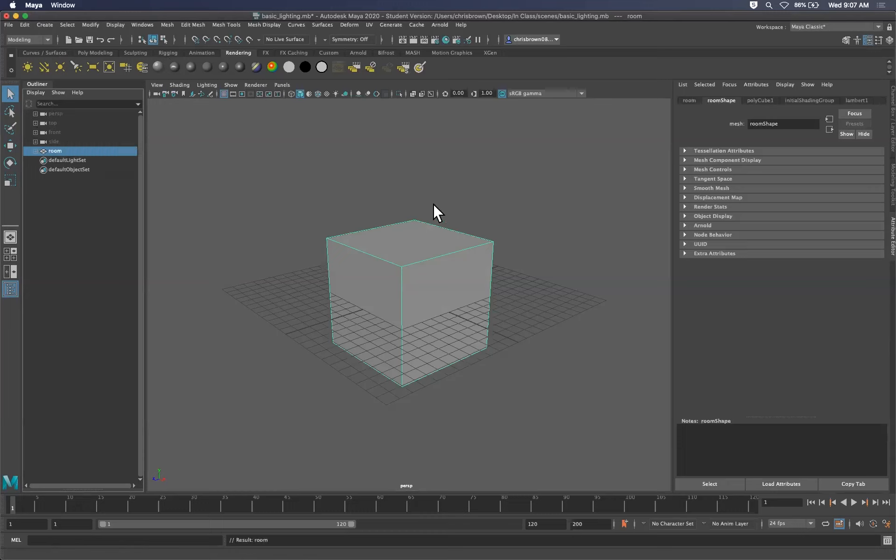
- Look through the room's transform, shape and creation-history attributes, and inspect the default light and object sets
click(688, 100)
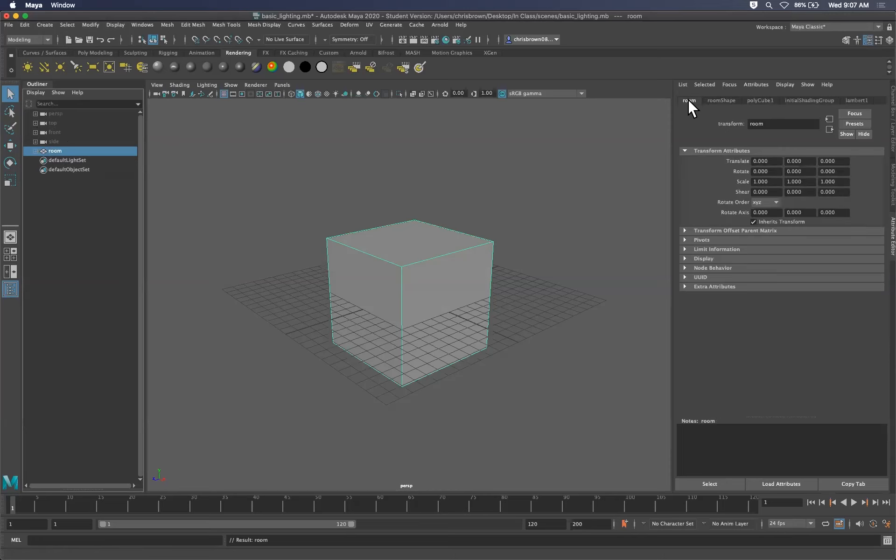
click(719, 102)
click(688, 101)
click(721, 101)
click(761, 100)
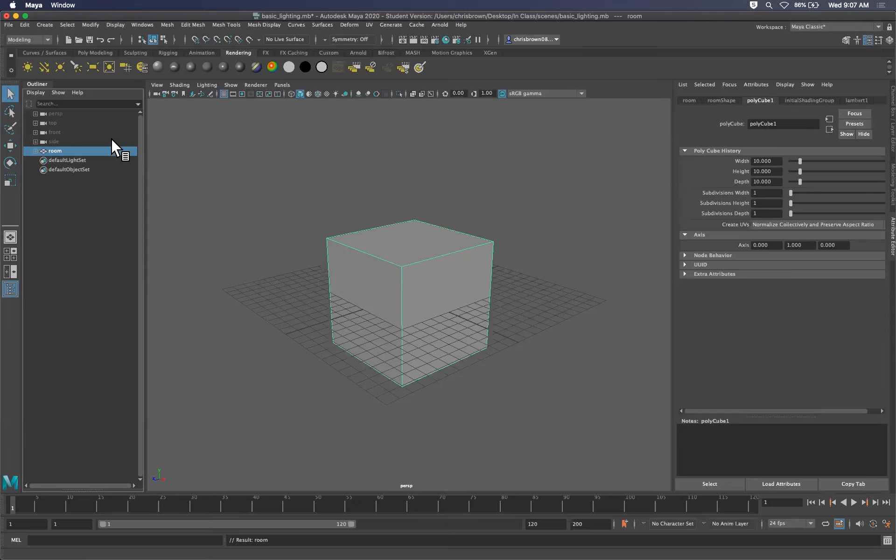
click(52, 188)
click(70, 161)
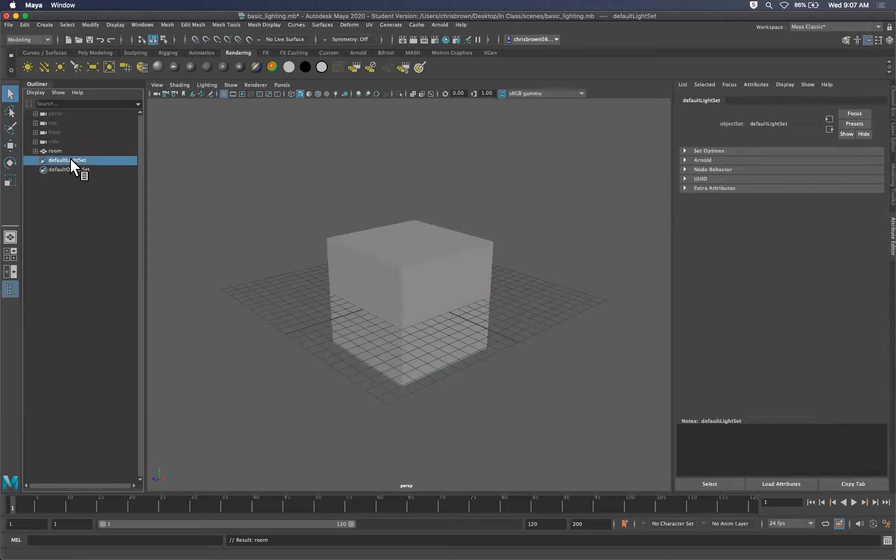
click(72, 169)
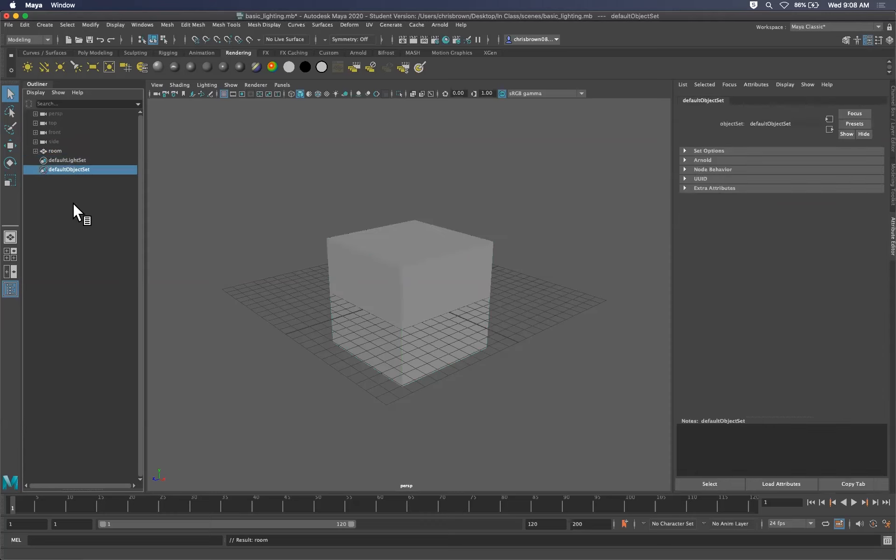
click(52, 151)
click(389, 128)
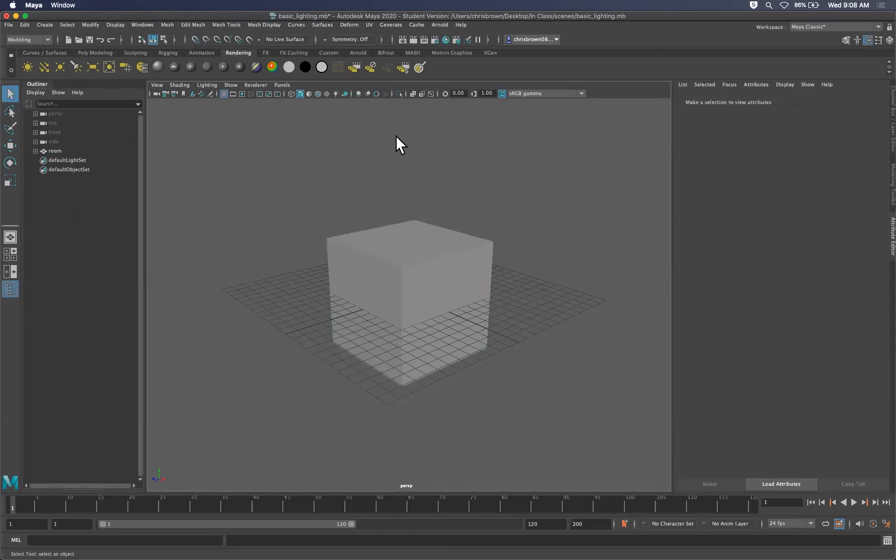
- Select one vertical side face of the room cube in face mode and delete it to open the room
click(432, 297)
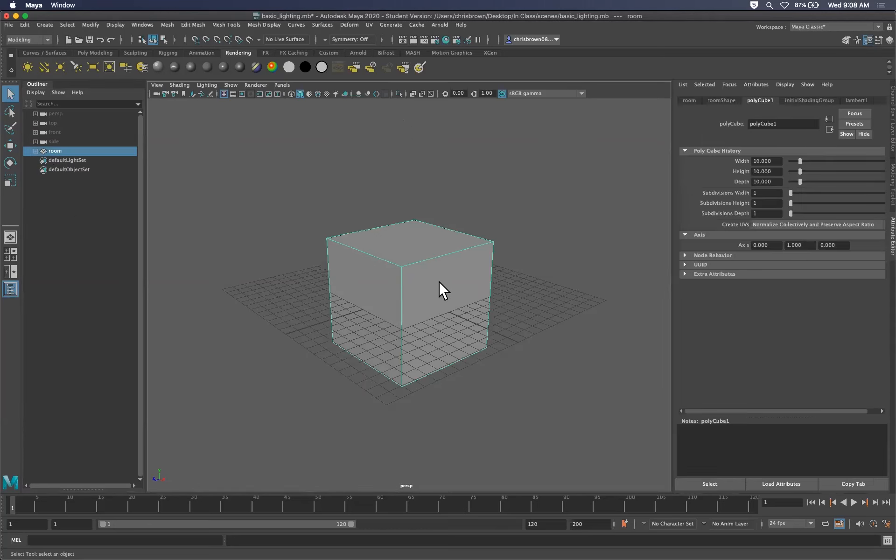
right_click(442, 283)
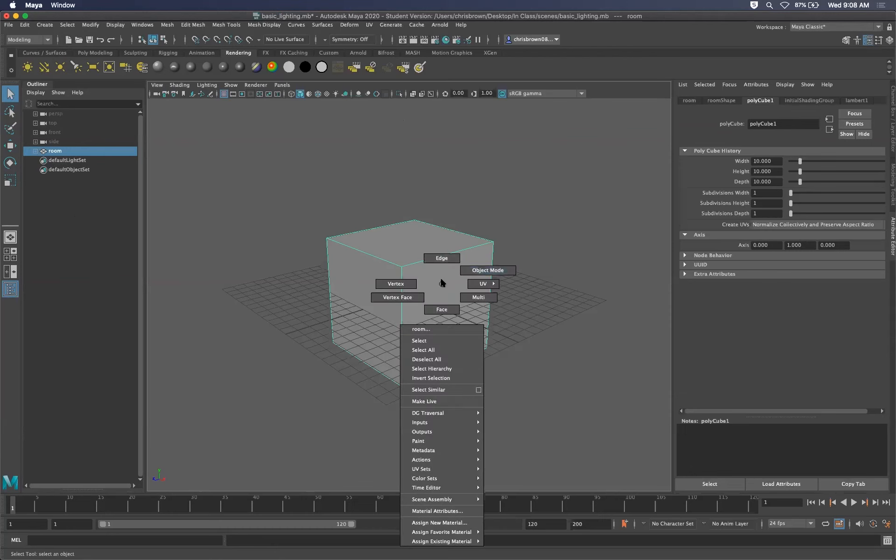
click(441, 306)
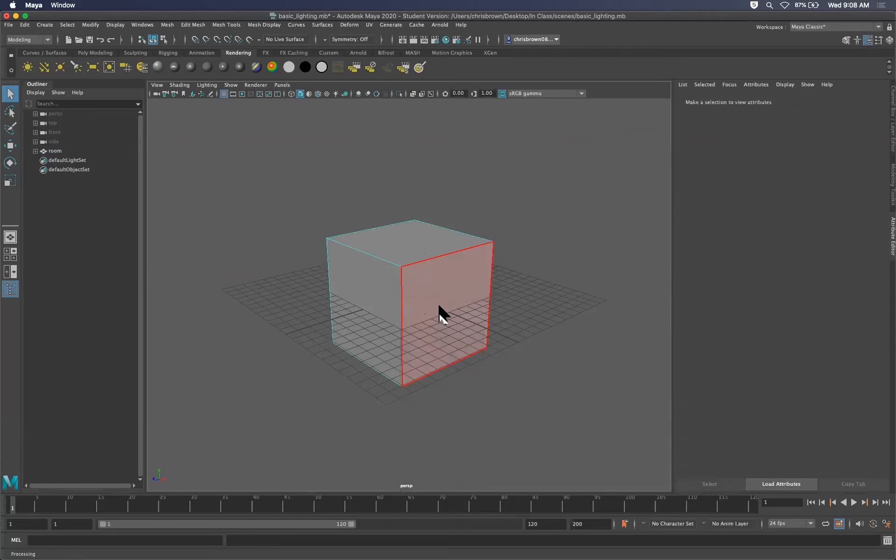
click(892, 186)
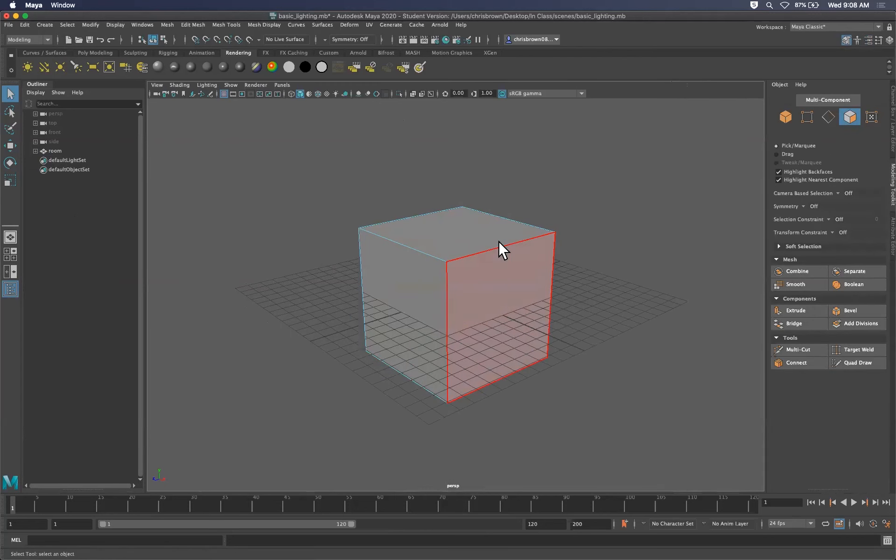
click(489, 302)
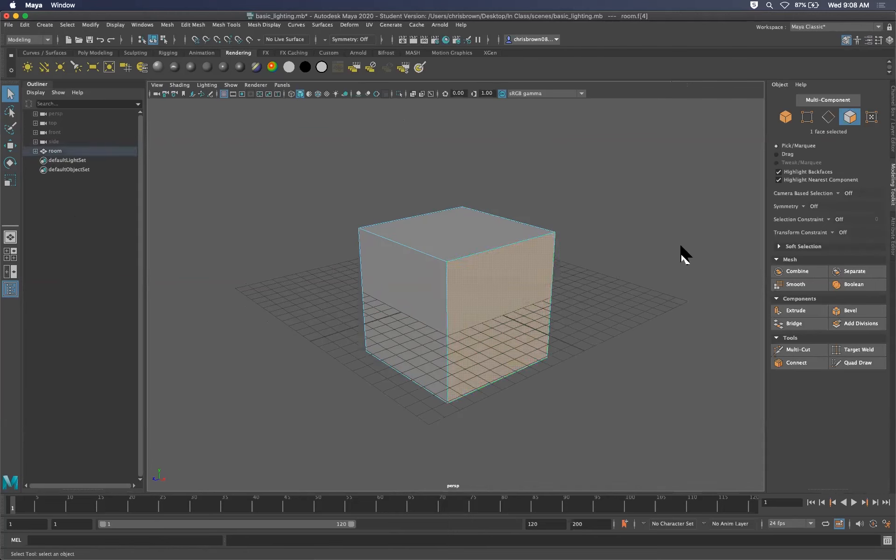
key(Delete)
- Create a default polygon sphere of radius 1 inside the room and show its creation attributes
alt+drag(550, 170, 464, 320)
mouse_move(464, 320)
alt+right_down()
mouse_move(868, 326)
mouse_move(470, 311)
alt+right_up()
mouse_move(469, 311)
alt+mouse_down()
mouse_move(489, 272)
mouse_move(467, 300)
mouse_move(481, 293)
mouse_move(472, 292)
alt+mouse_up()
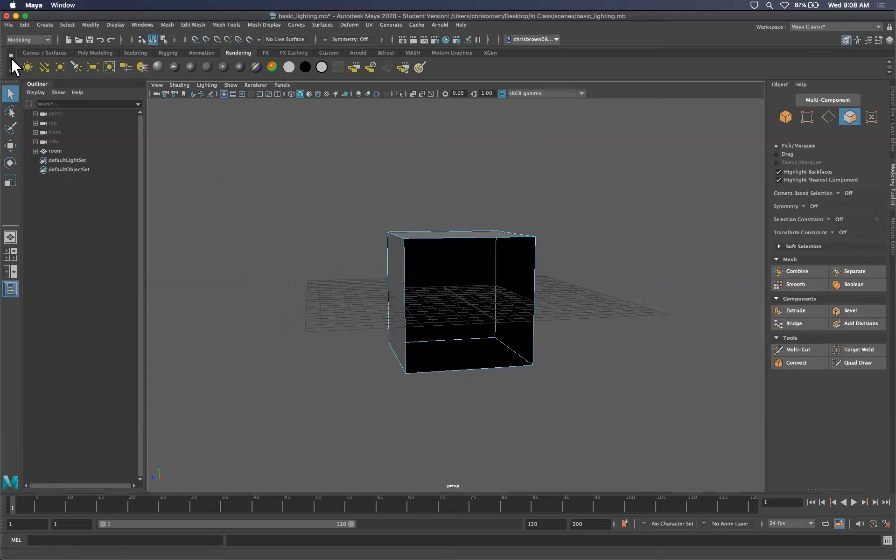
click(92, 53)
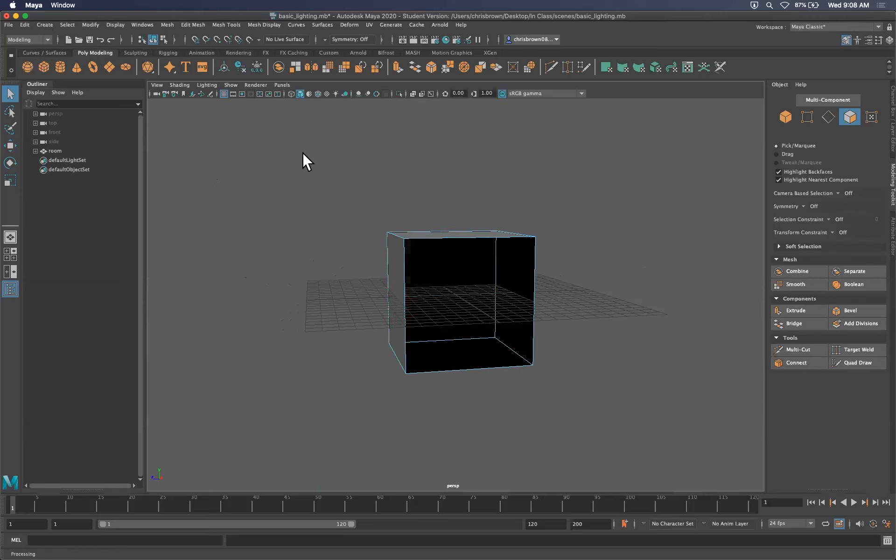
click(27, 66)
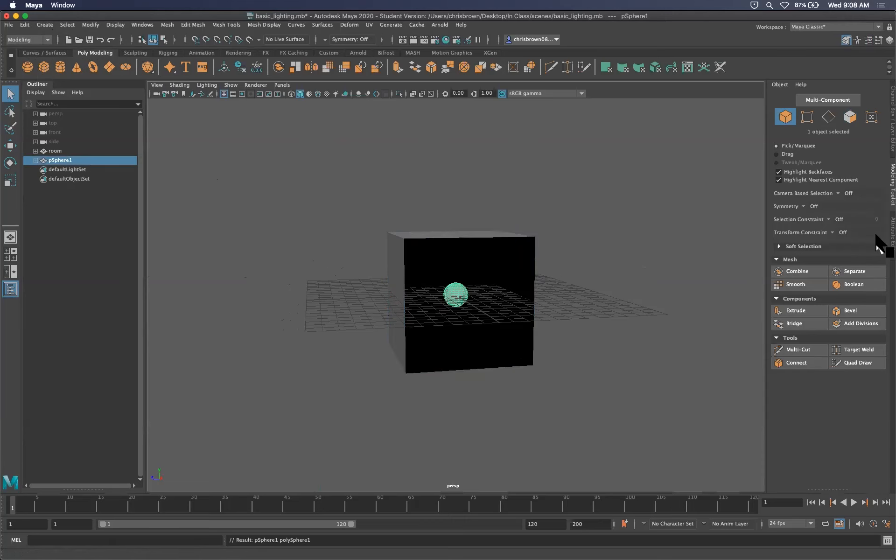
click(892, 248)
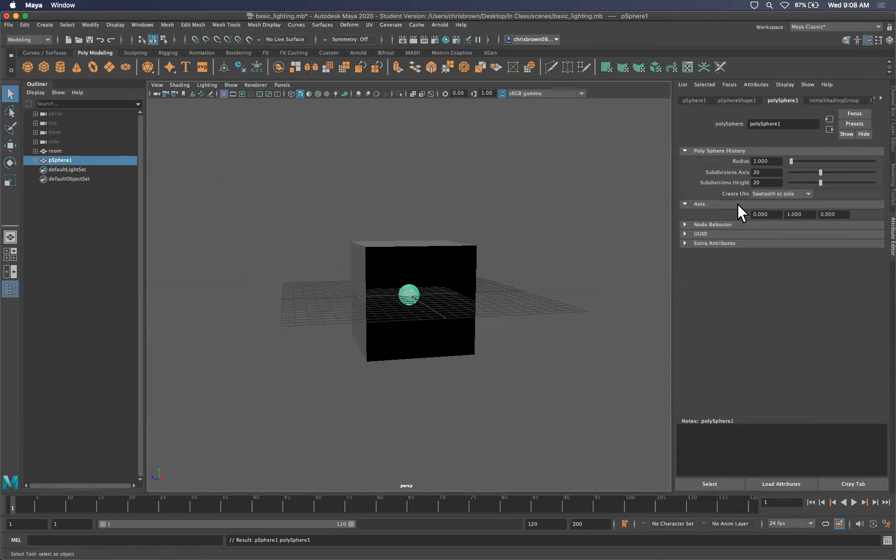
alt+right_drag(460, 304, 639, 276)
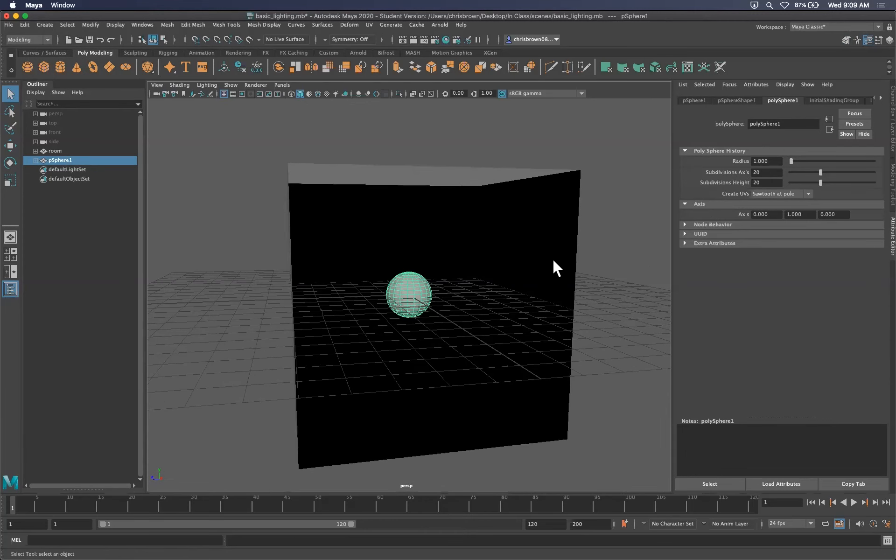
- Try adding another polygon cube at the room's location and undo its creation
click(47, 64)
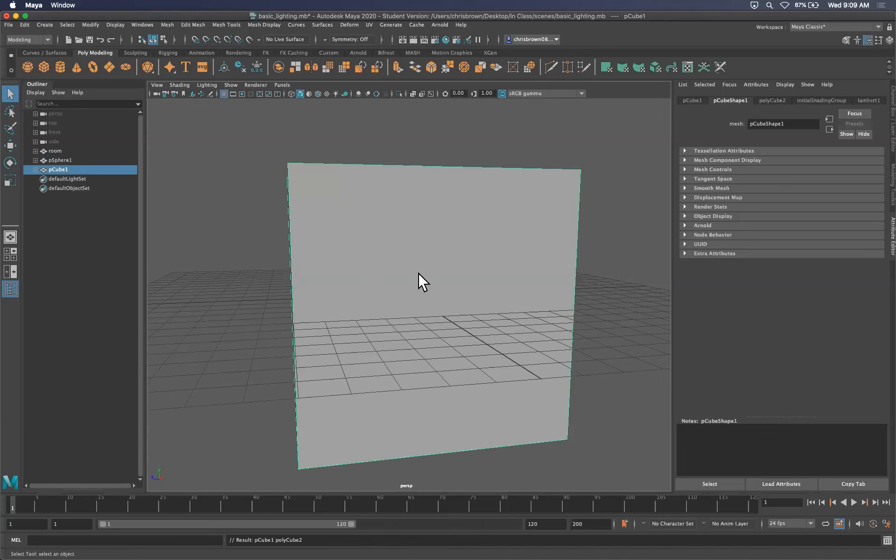
key(z)
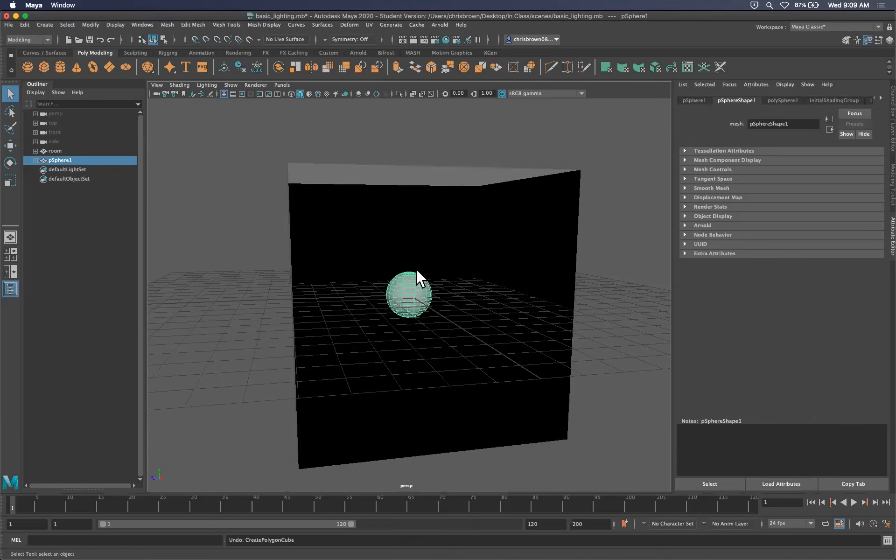
- Create a polygon cube with width, height and depth 1 and 10 divisions in each direction
double_click(43, 68)
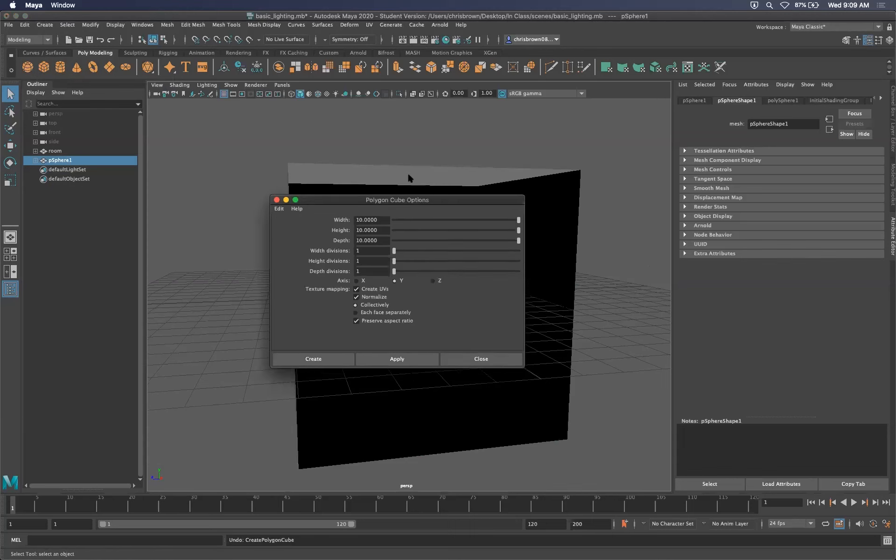
drag(471, 200, 364, 124)
click(42, 24)
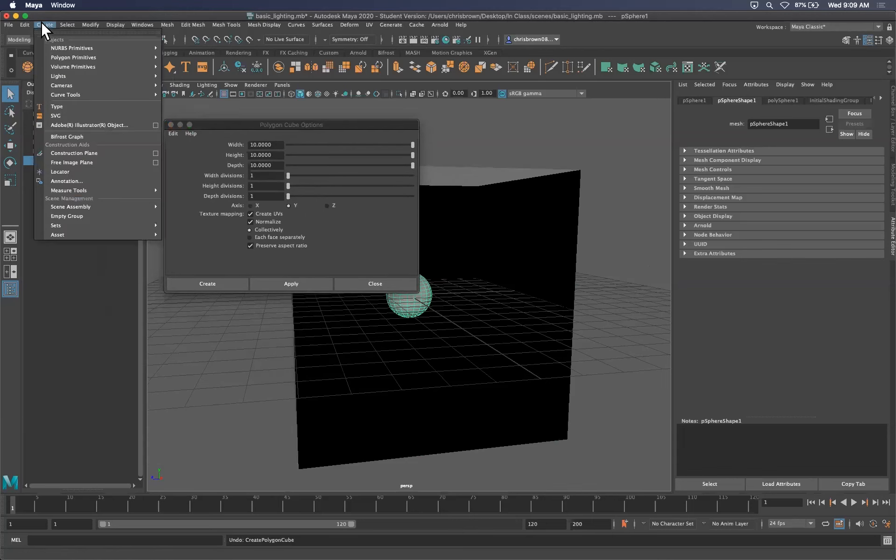
mouse_move(80, 58)
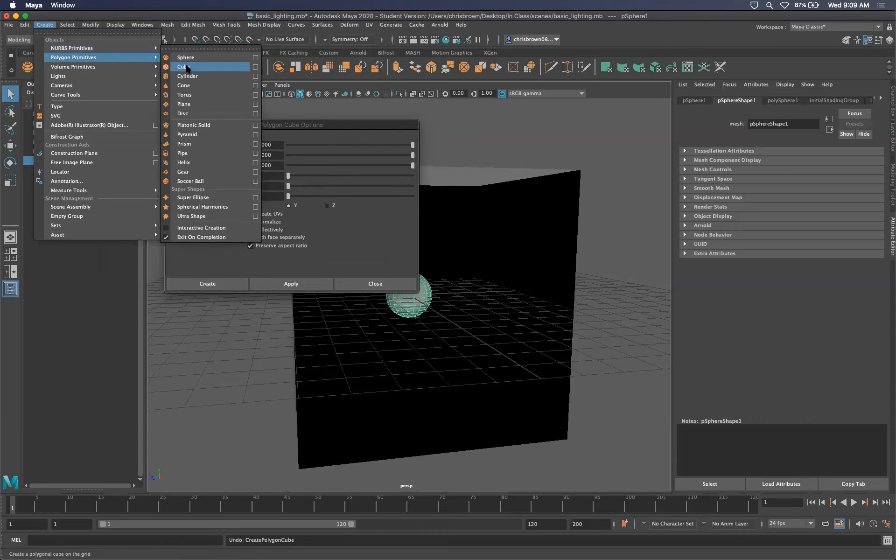
click(255, 68)
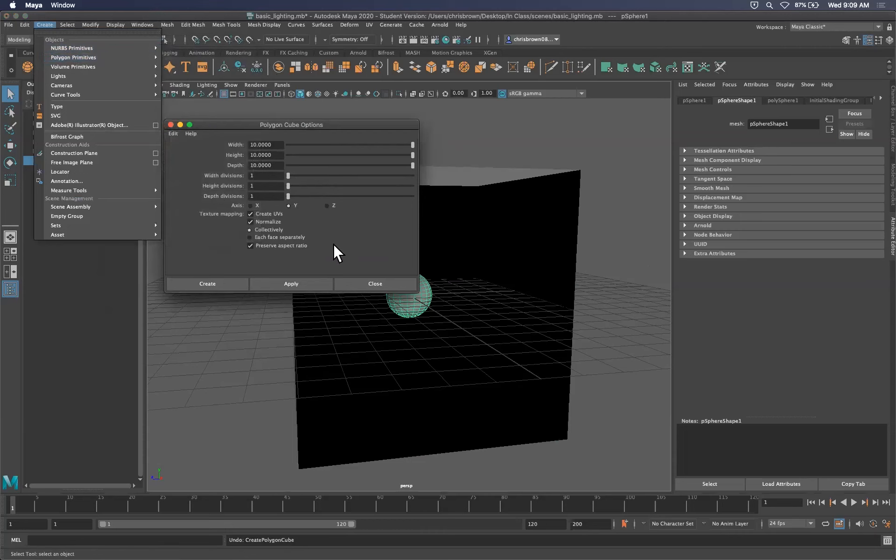
drag(380, 124, 593, 160)
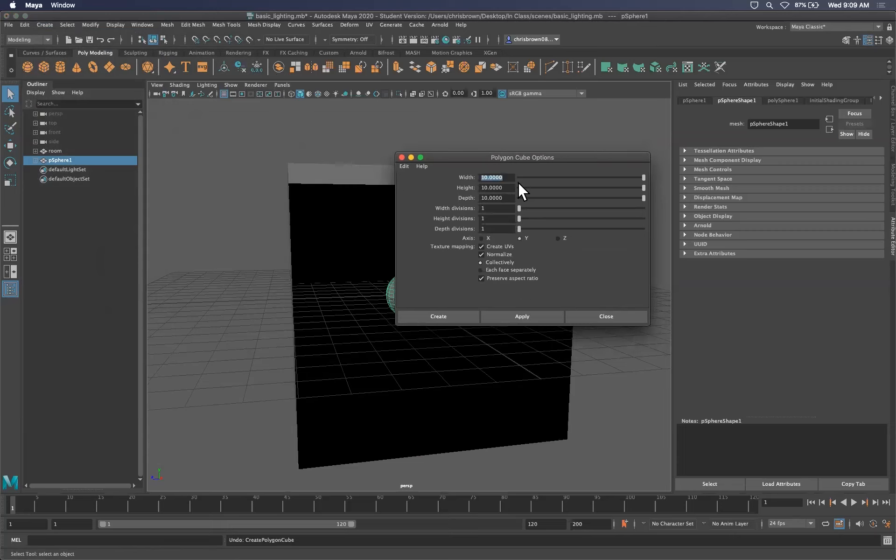
drag(508, 198, 473, 199)
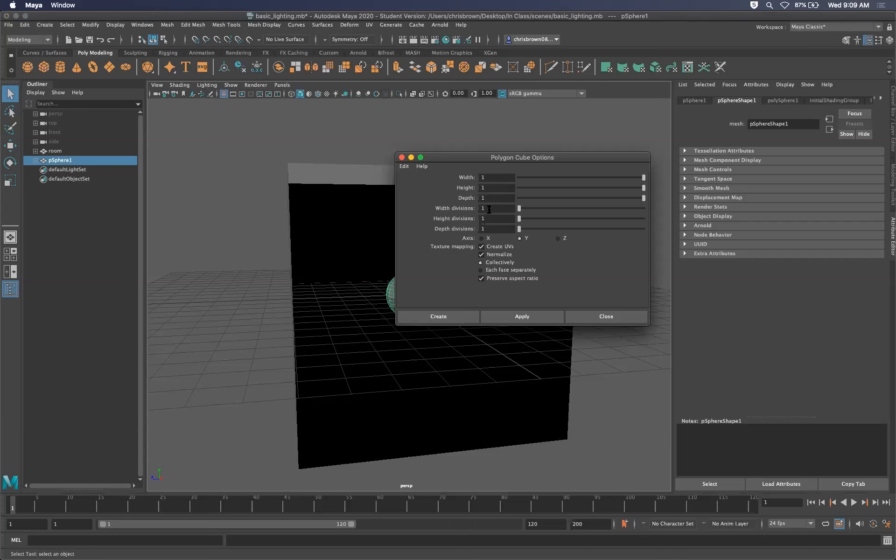
key(Return)
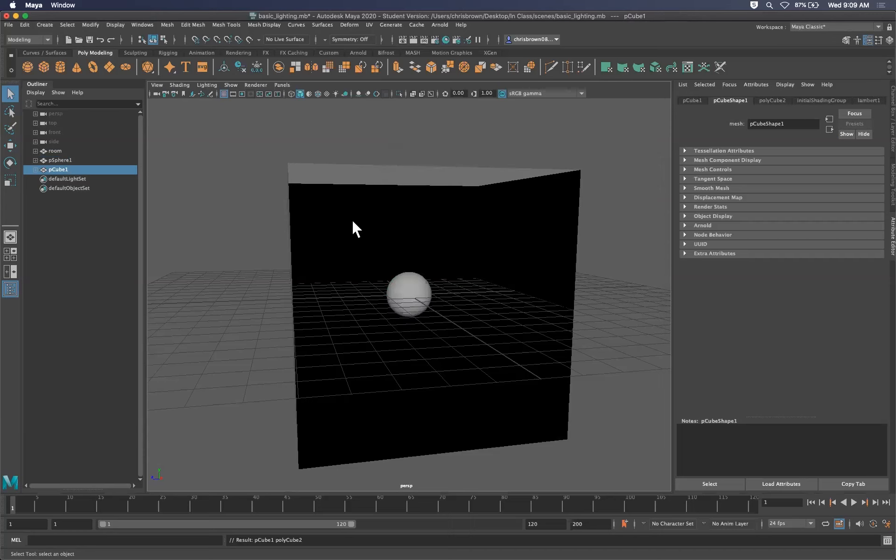
- Move the sphere upward and sideways, away from the small cube at the room's center
click(11, 144)
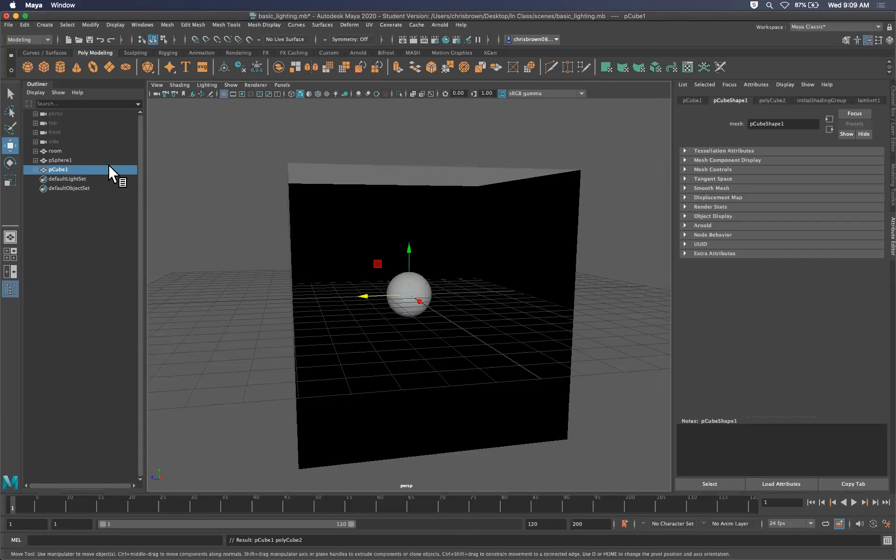
drag(416, 296, 439, 317)
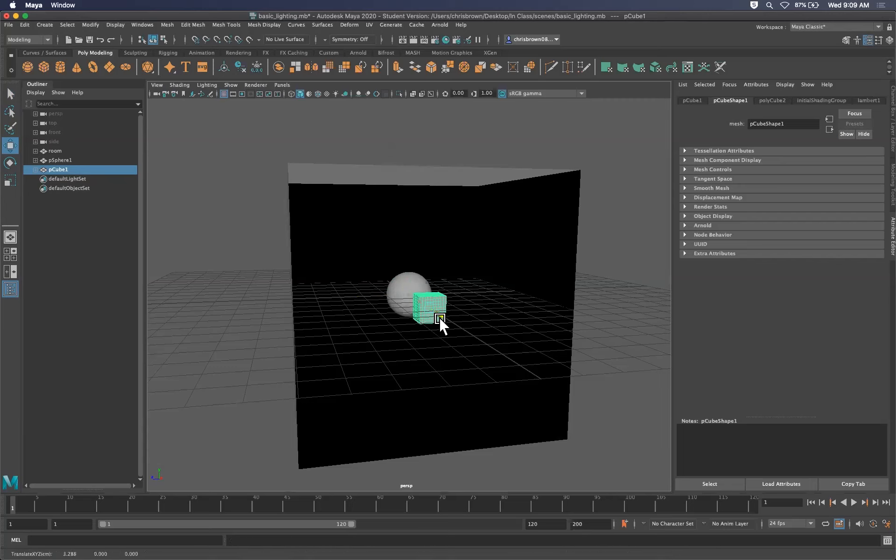
key(super+z)
click(428, 306)
drag(420, 304, 435, 258)
alt+drag(444, 360, 501, 294)
key([)
- Set the small cube's width, height and depth to 2 in its creation history
click(409, 295)
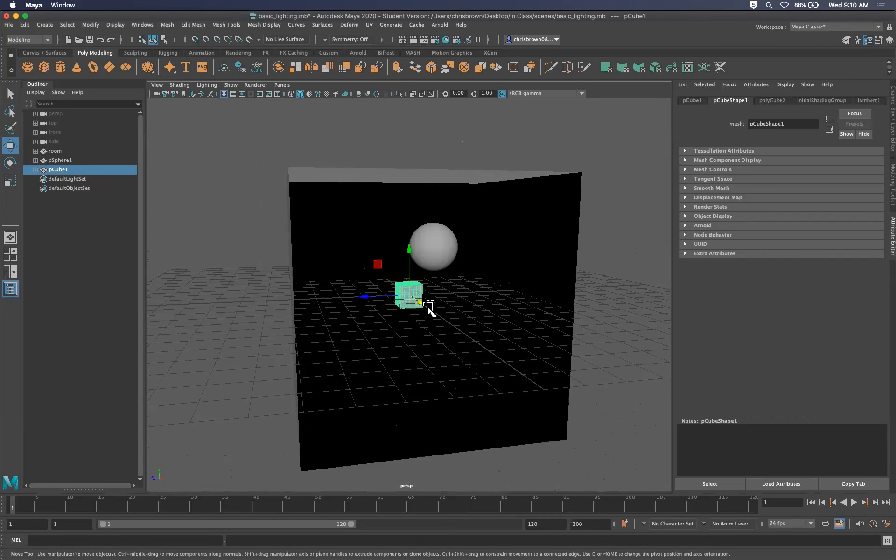
click(772, 100)
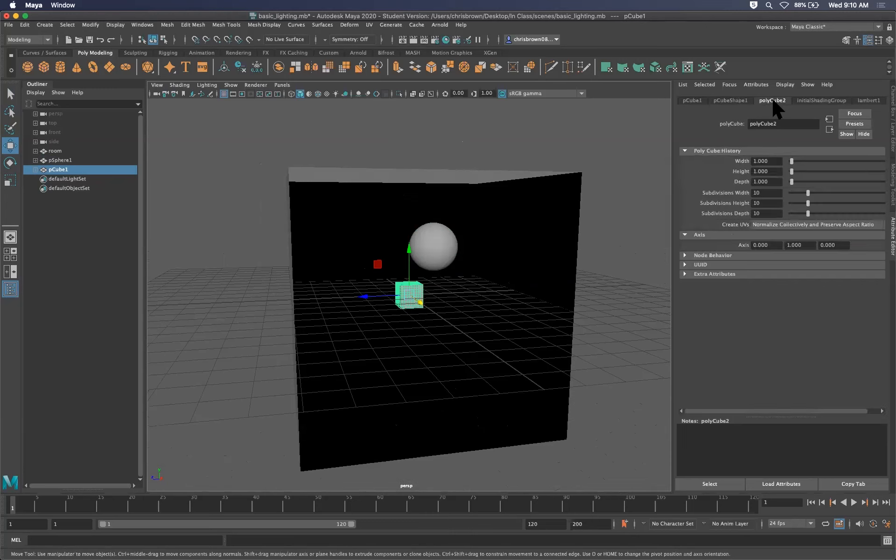
text(2)
drag(775, 173, 735, 180)
text(22)
click(517, 279)
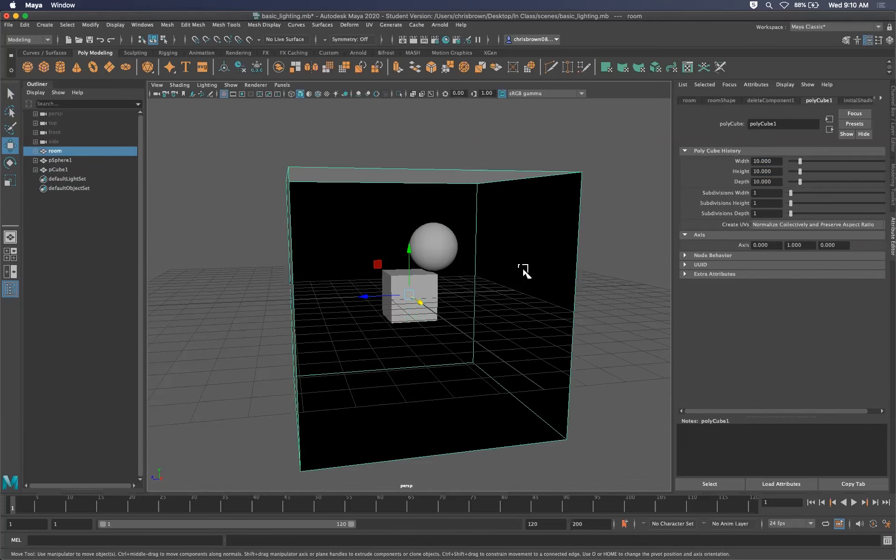
- Move the cube about 1.18 up in Y and 1.34 along Z, beside the sphere
click(10, 94)
click(409, 284)
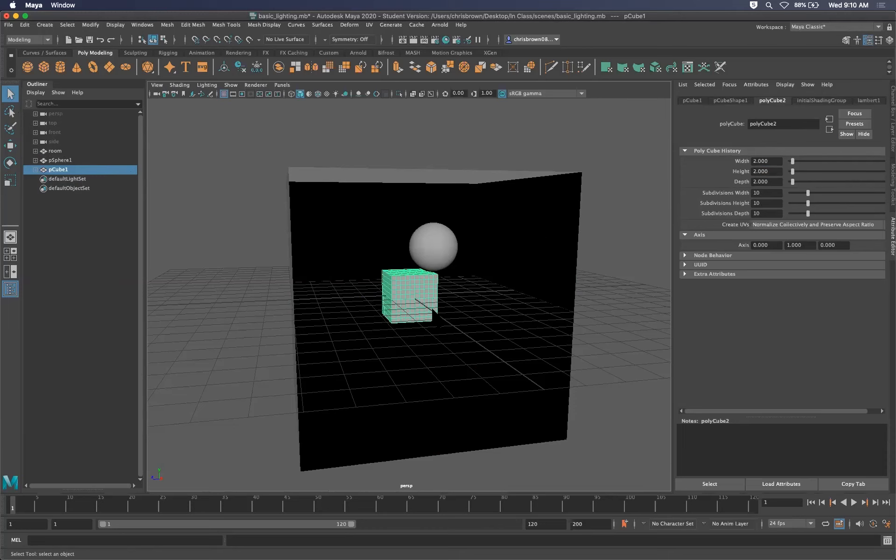
mouse_move(437, 310)
alt+mouse_down()
mouse_move(537, 299)
mouse_move(495, 294)
mouse_move(433, 321)
alt+mouse_up()
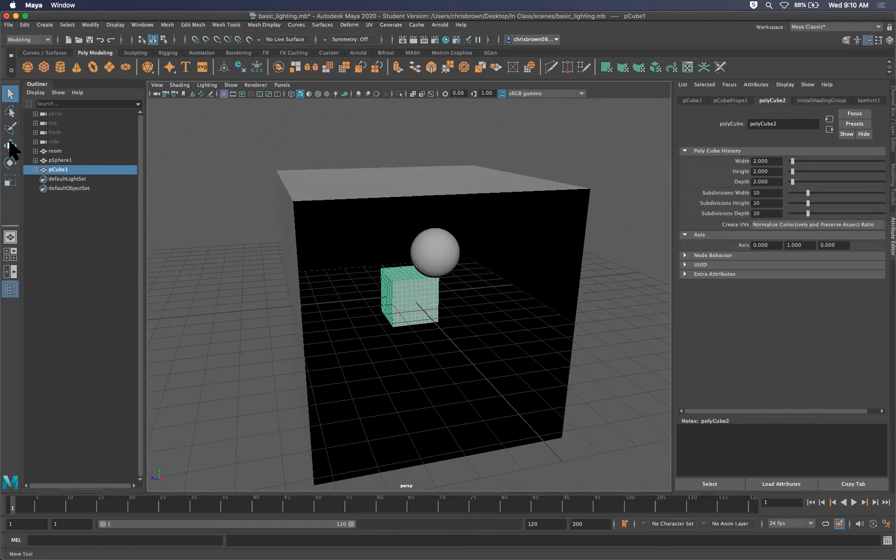
click(10, 146)
alt+drag(367, 300, 425, 271)
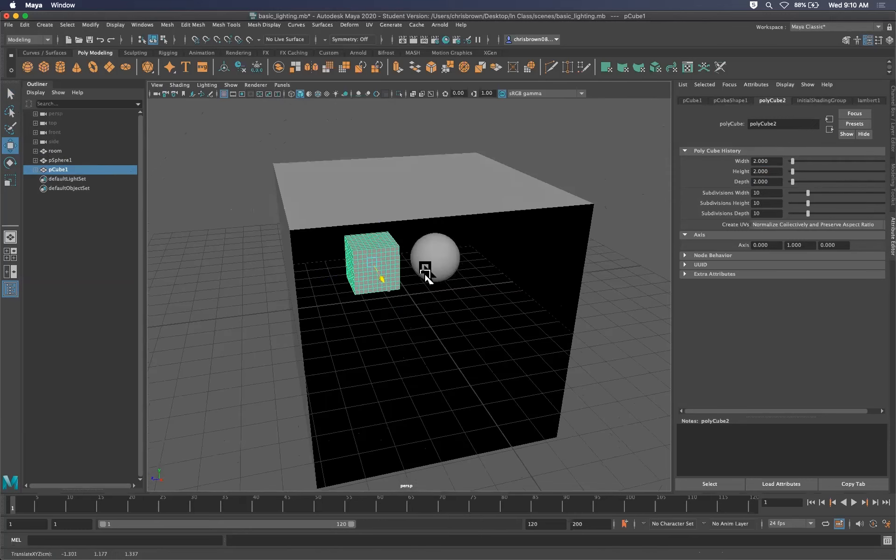
- Adjust the sphere and cube positions within the room, bringing the cube to about X 0.06, and clear the selection
click(426, 276)
alt+drag(496, 284, 388, 286)
click(363, 277)
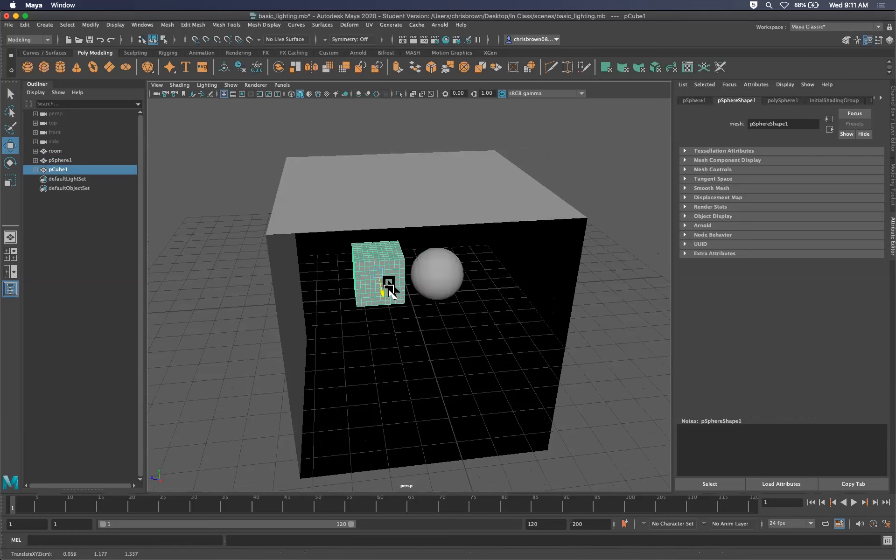
alt+drag(500, 276, 434, 286)
click(434, 286)
mouse_move(489, 291)
alt+mouse_down()
mouse_move(504, 298)
mouse_move(531, 284)
mouse_move(537, 292)
mouse_move(502, 286)
alt+mouse_up()
click(394, 286)
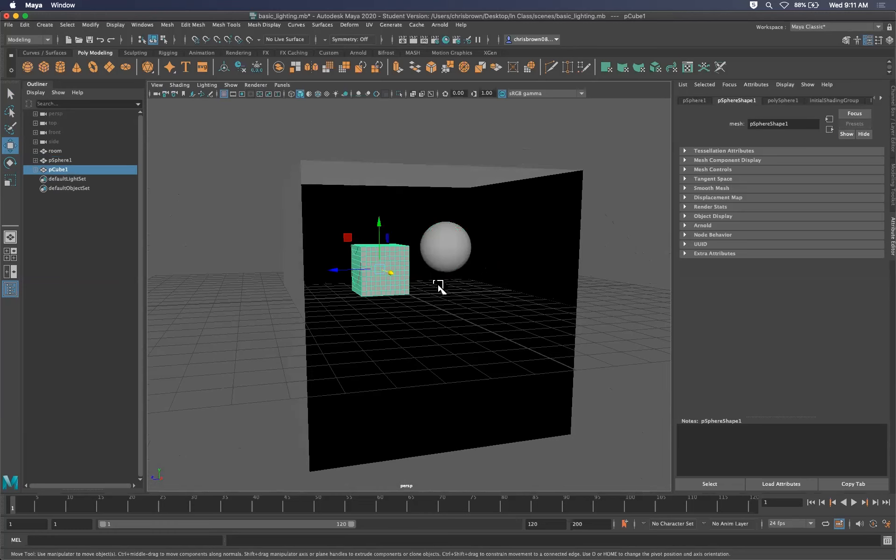
click(502, 279)
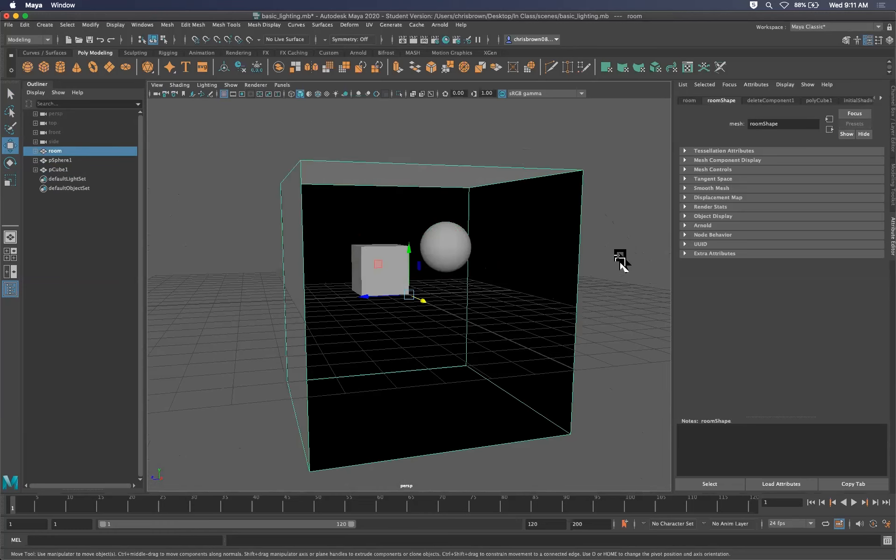
click(628, 249)
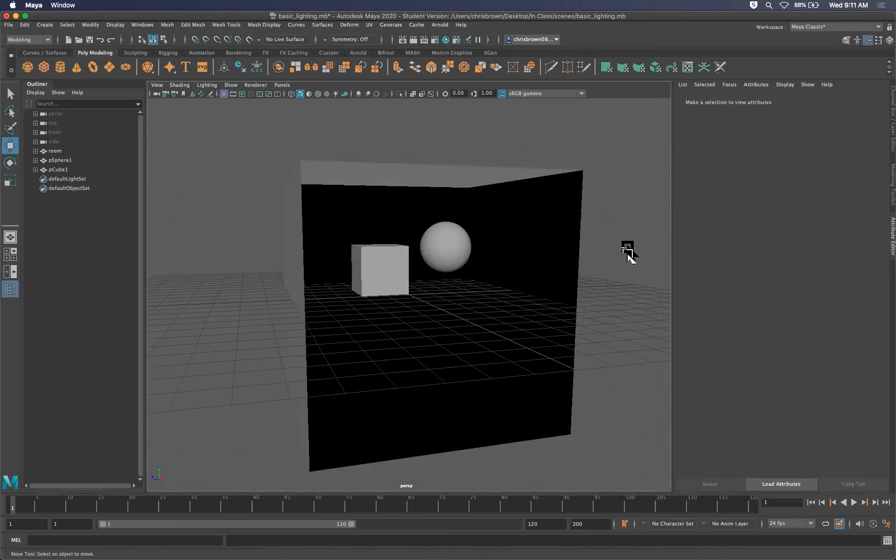
- Create a default polygon torus, place it below the cube and sphere toward the room's open side, and save the scene
click(93, 66)
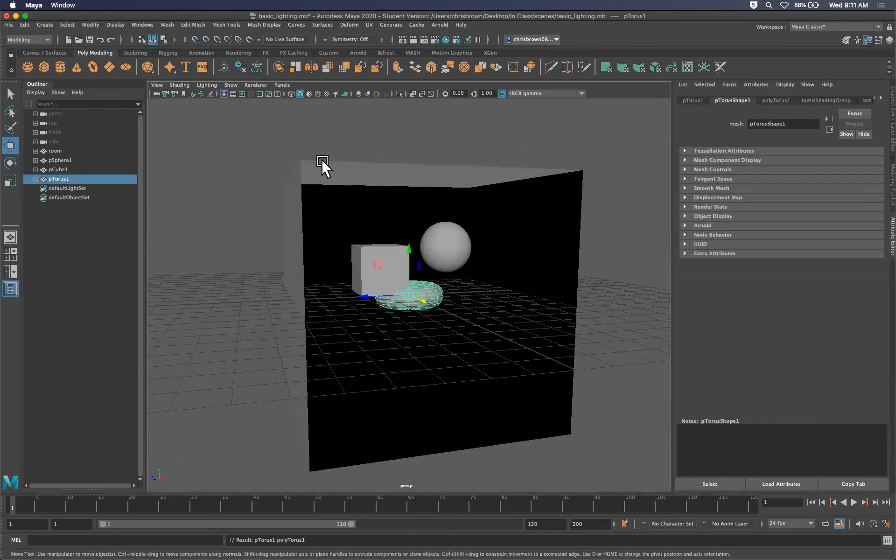
drag(423, 309, 461, 310)
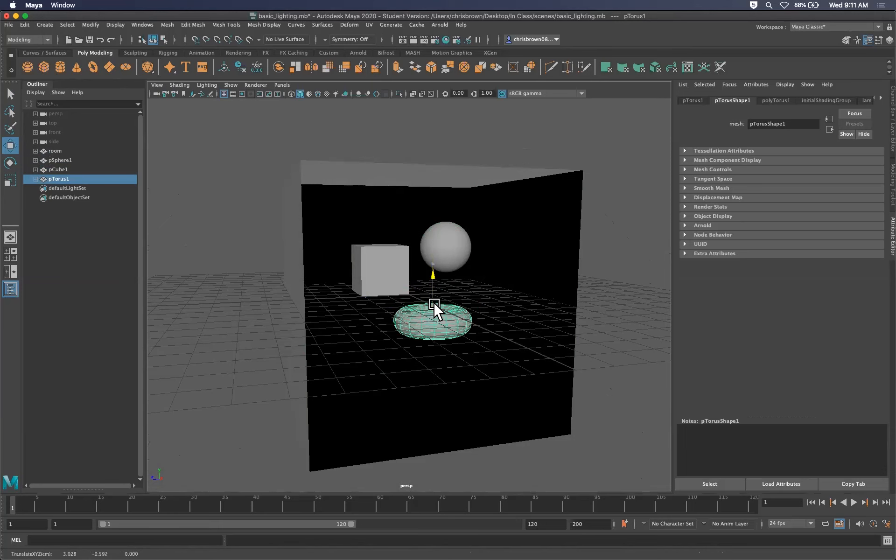
alt+drag(452, 323, 488, 280)
key(super+s)
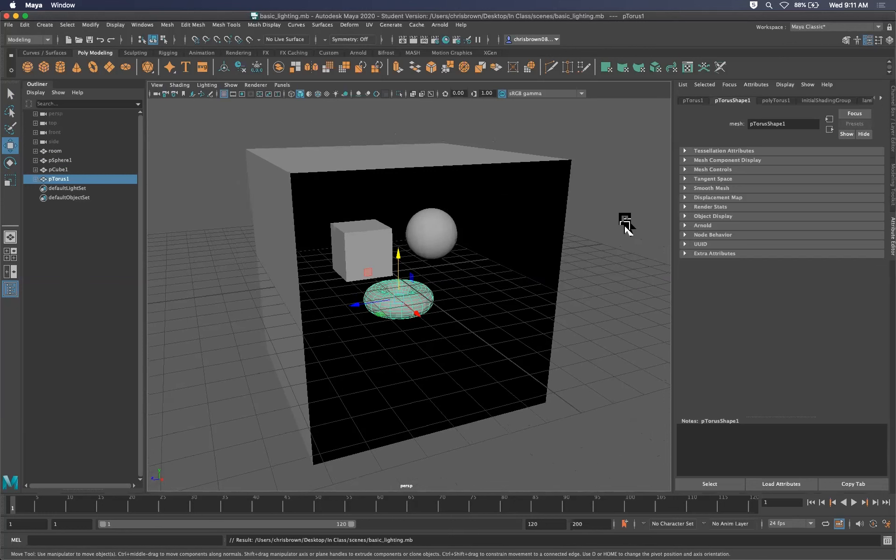
- Examine the arrangement of cube, sphere and torus from inside and outside the room, and select the room
alt+right_drag(451, 277, 725, 229)
alt+drag(724, 230, 597, 320)
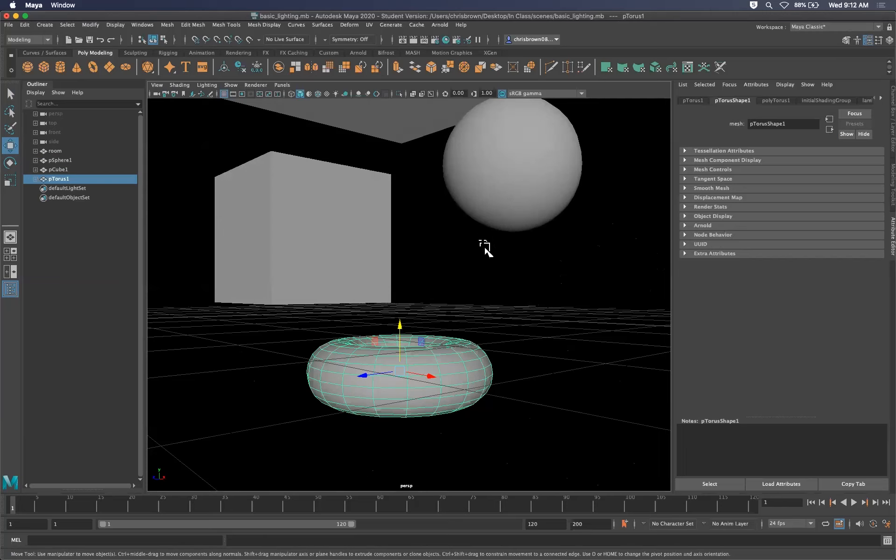
ctrl+right_drag(452, 240, 452, 242)
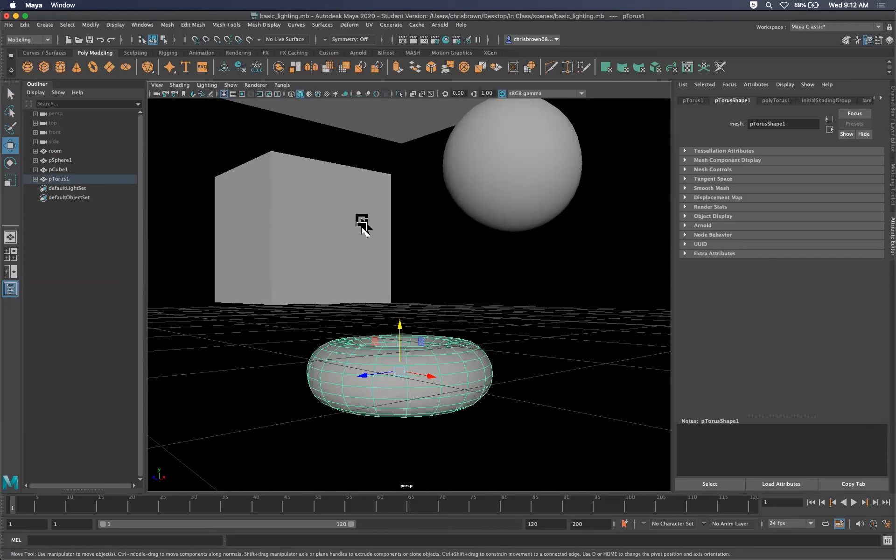
right_drag(454, 360, 480, 326)
click(537, 271)
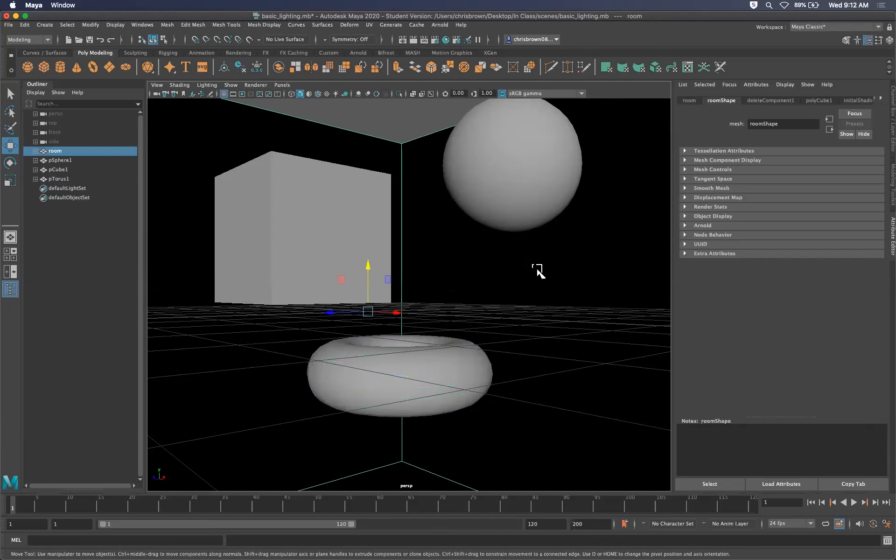
alt+right_drag(506, 280, 466, 287)
alt+drag(535, 260, 445, 255)
alt+right_drag(445, 255, 76, 246)
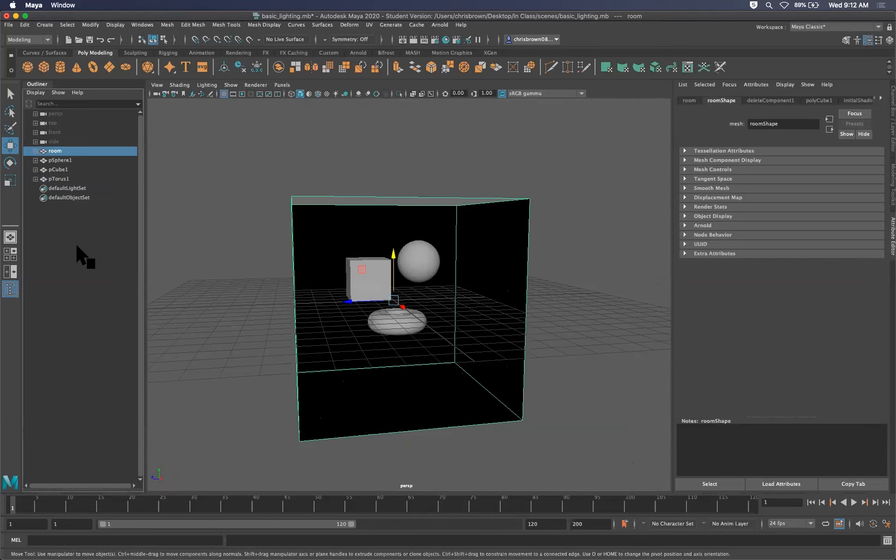
alt+right_drag(486, 362, 422, 255)
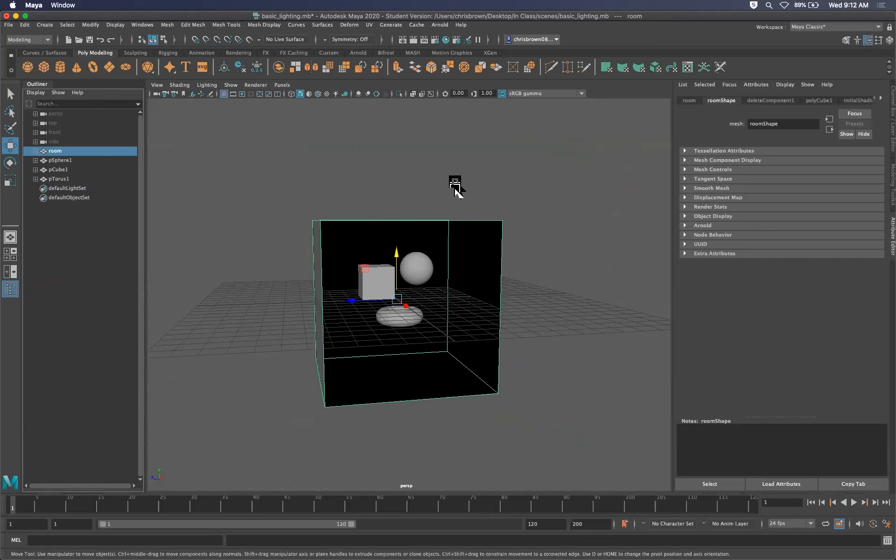
- Toggle between the single perspective view and the four-view layout, ending with the four views displayed
key(space)
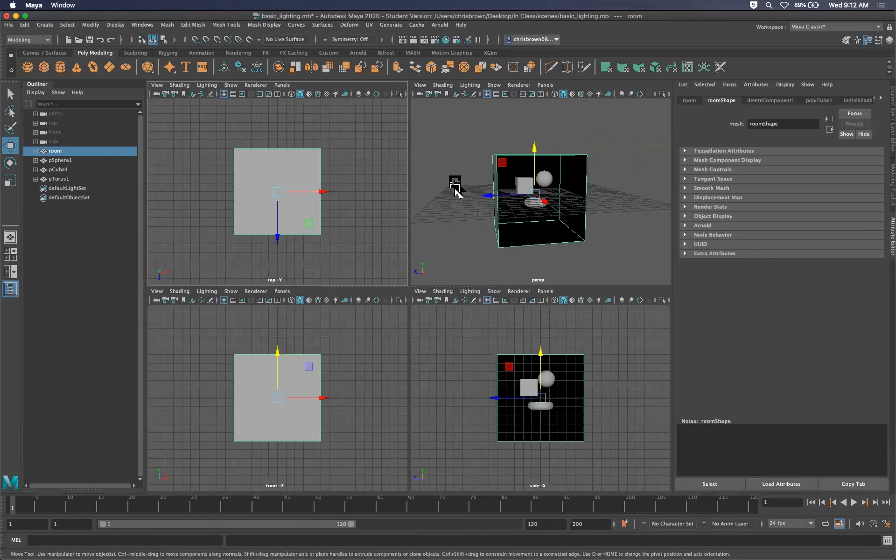
key(space)
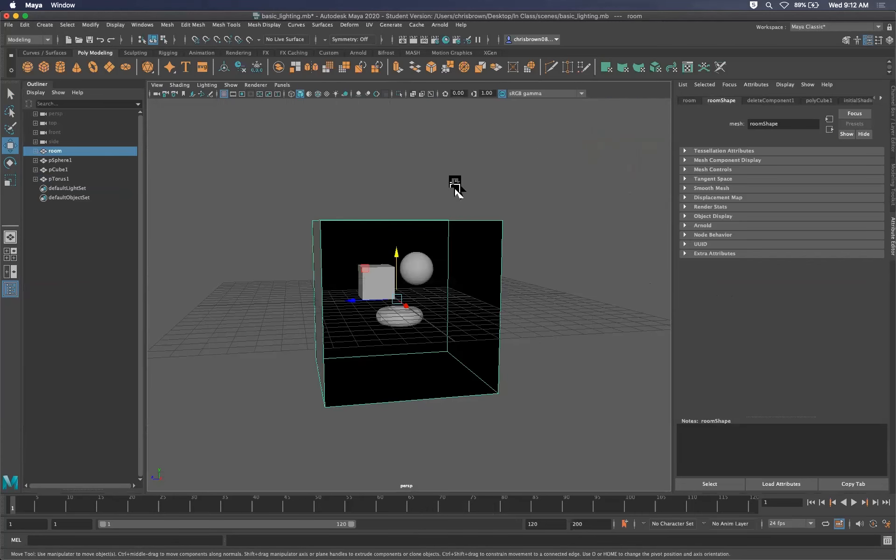
key(space)
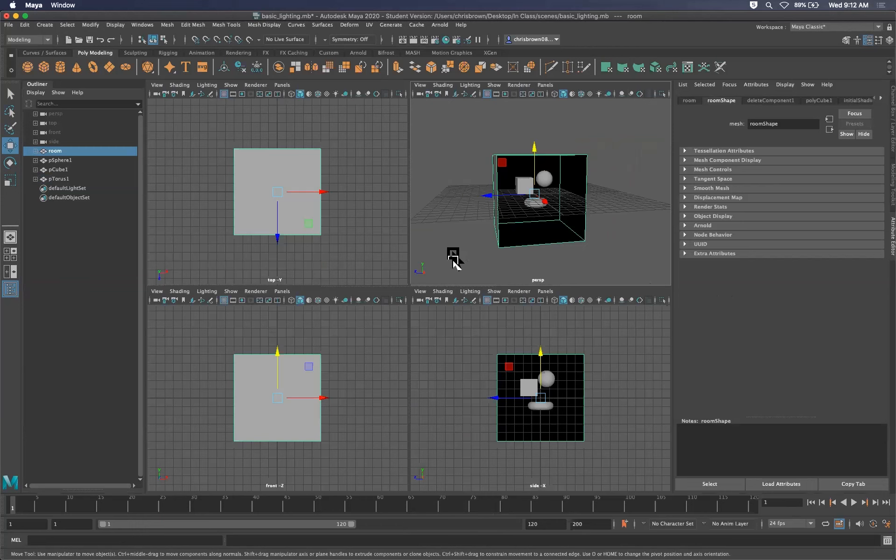
key(space)
- Review the available workspaces and the options for resetting, saving and importing them
click(143, 24)
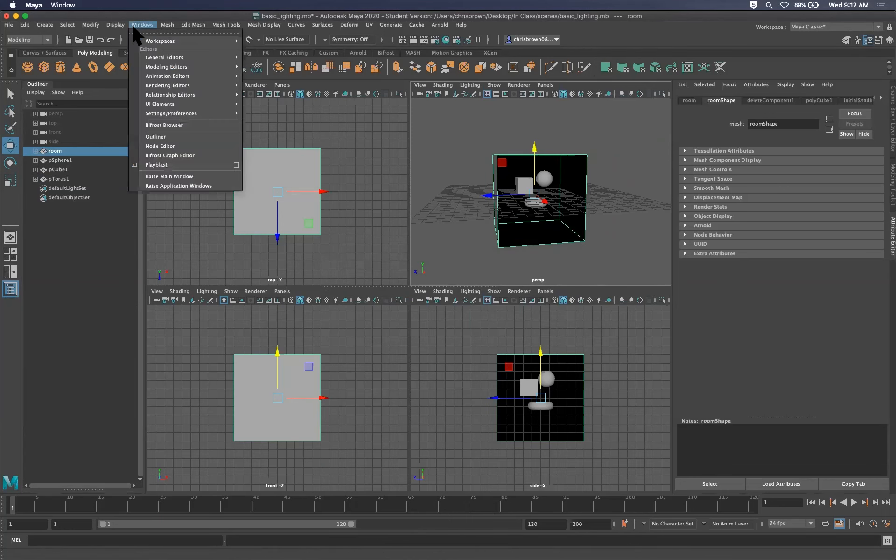
mouse_move(161, 40)
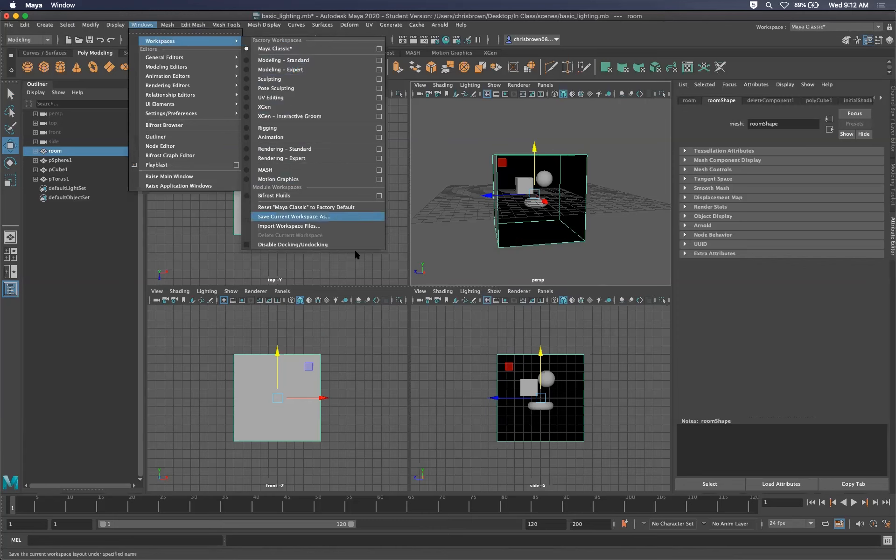
click(459, 342)
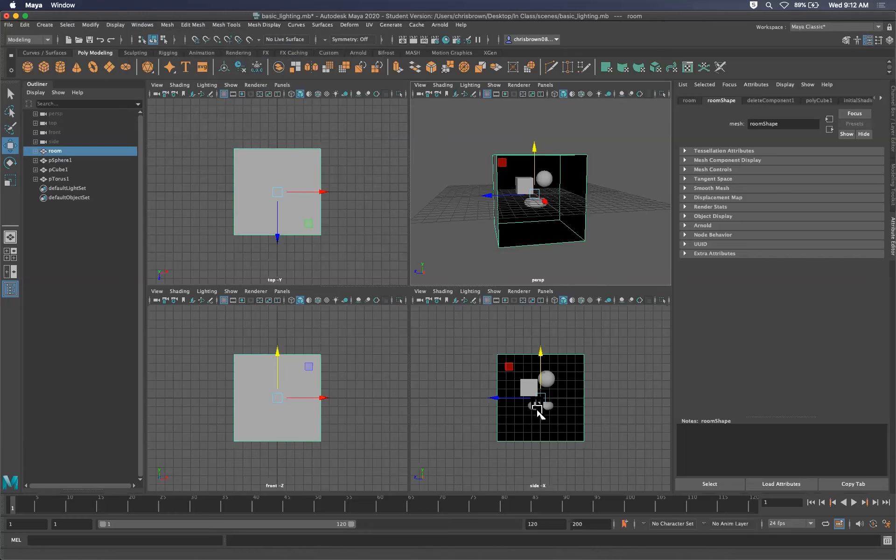
- Clear the room selection and activate the Select tool
click(500, 256)
key(space)
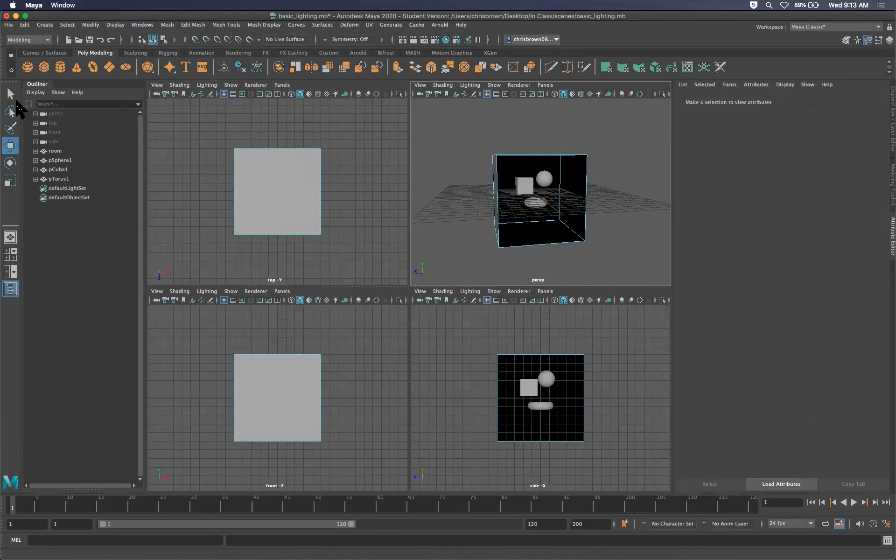
click(10, 94)
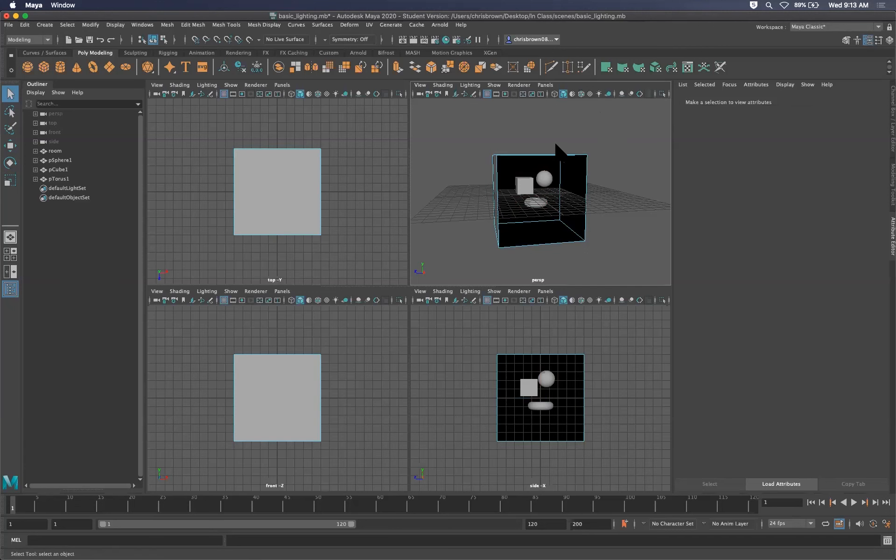
- Select the room and show its Channel Box in place of the Attribute Editor
right_drag(572, 182, 602, 175)
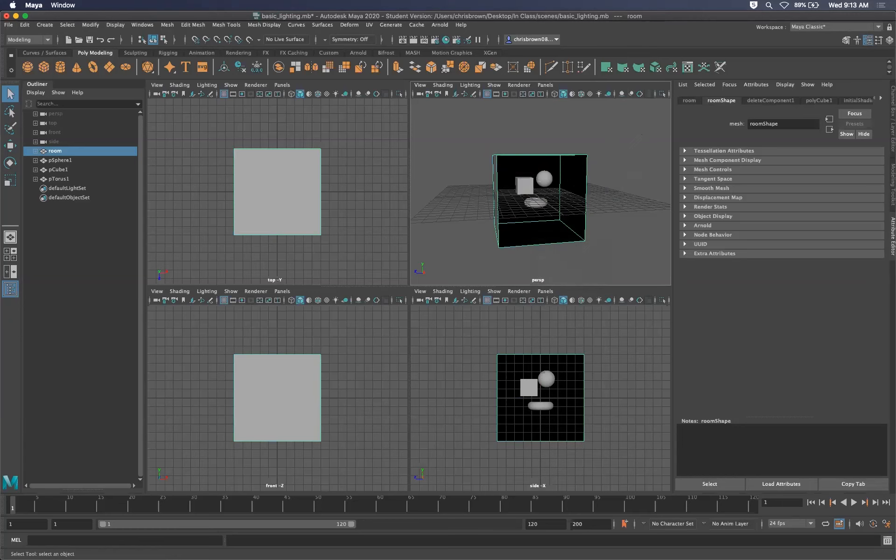
right_drag(622, 193, 621, 190)
mouse_move(540, 174)
right_down()
mouse_move(566, 172)
mouse_move(591, 144)
right_up()
click(875, 99)
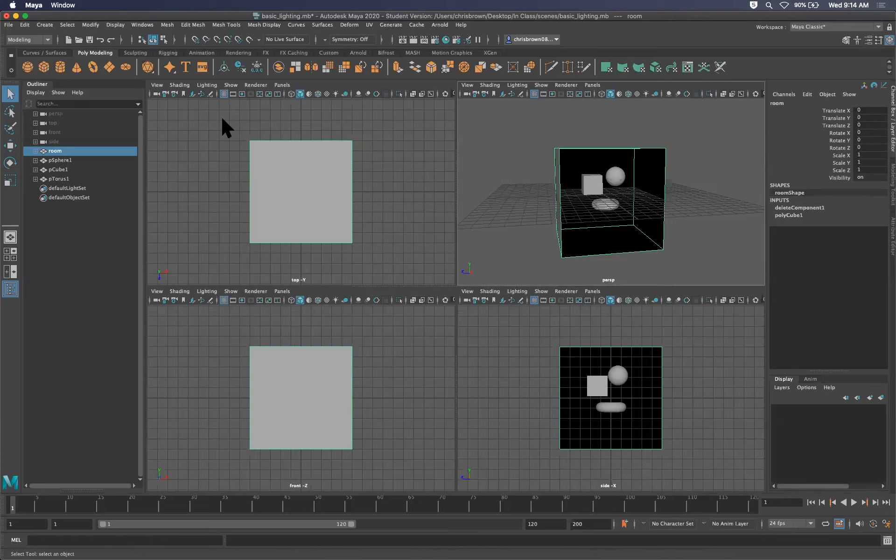
- Create a basic camera and move it along X to about 8.7, outside the room's open side
click(43, 23)
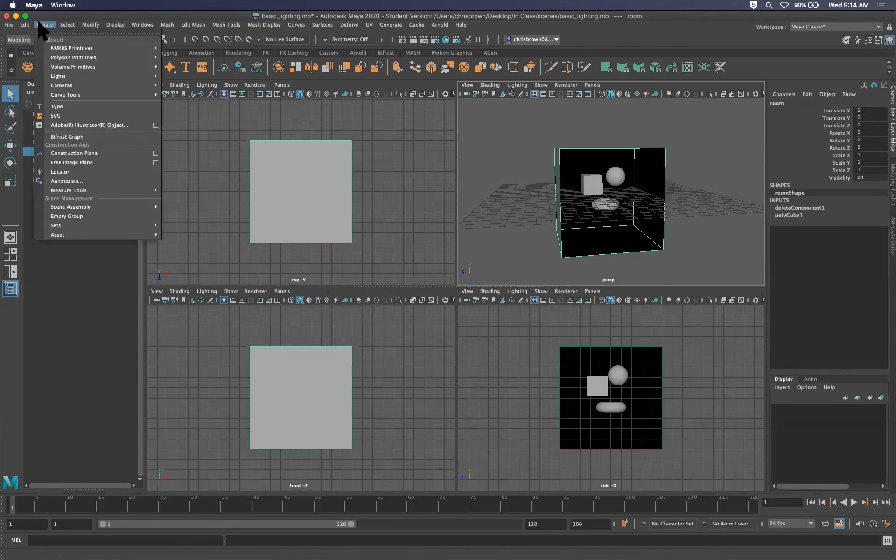
mouse_move(92, 85)
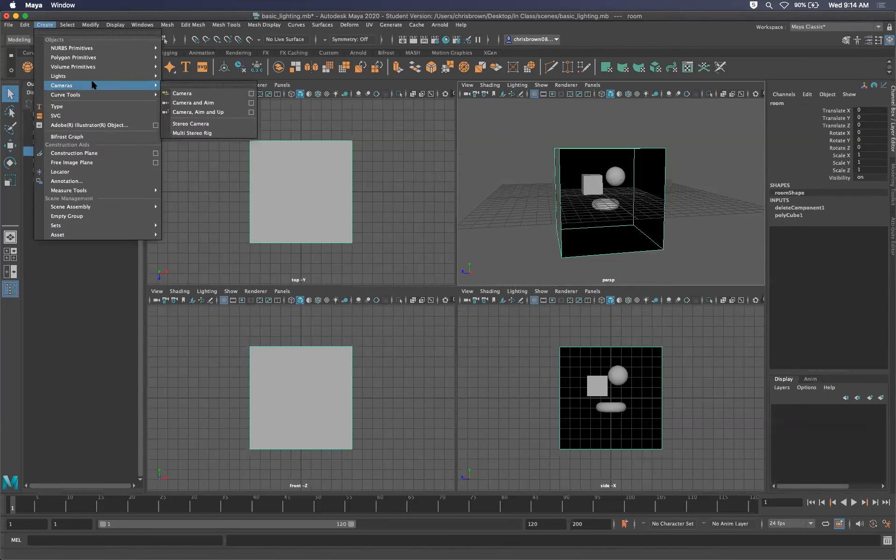
click(186, 96)
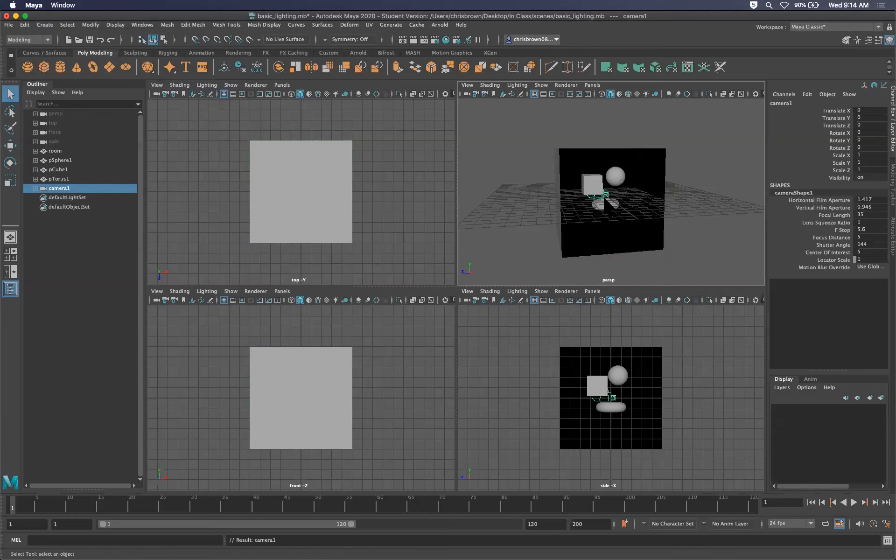
click(11, 145)
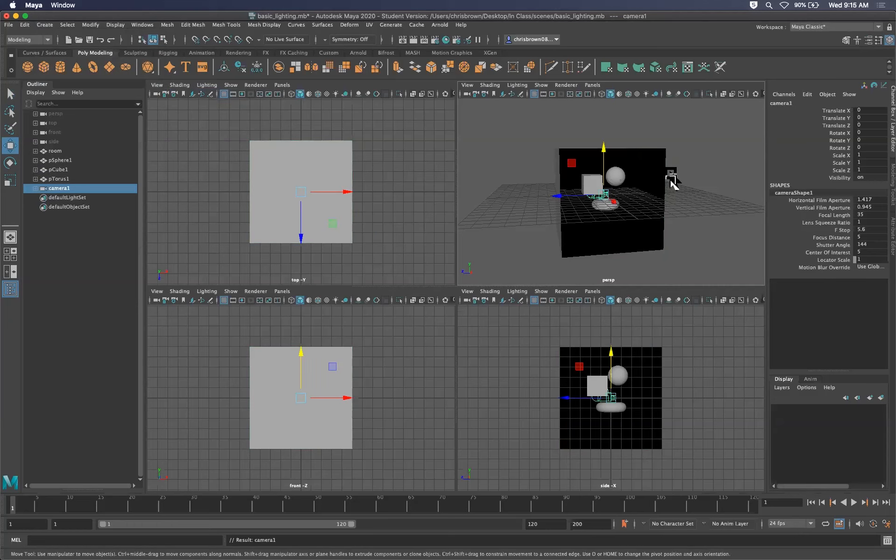
drag(614, 202, 656, 222)
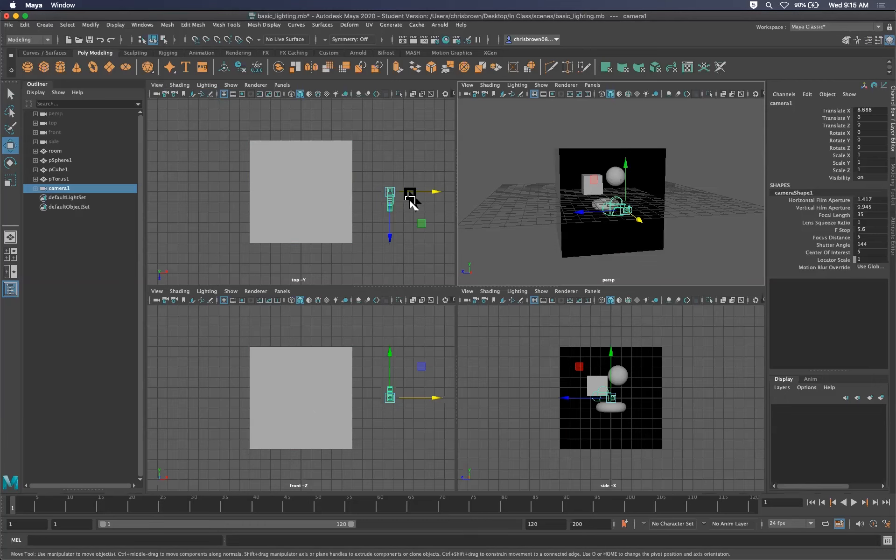
- Rotate the camera about 90 degrees around Y so it faces into the room, and return to the Select tool
click(11, 161)
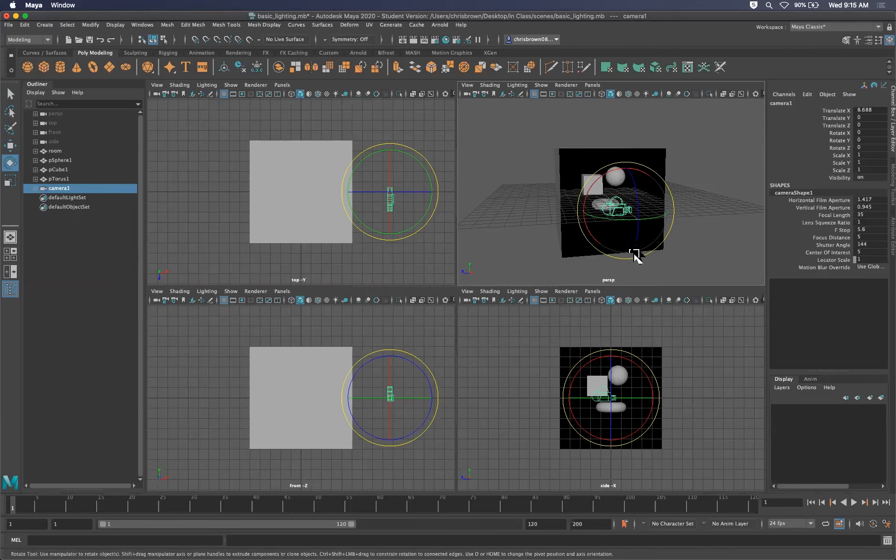
alt+drag(560, 231, 565, 191)
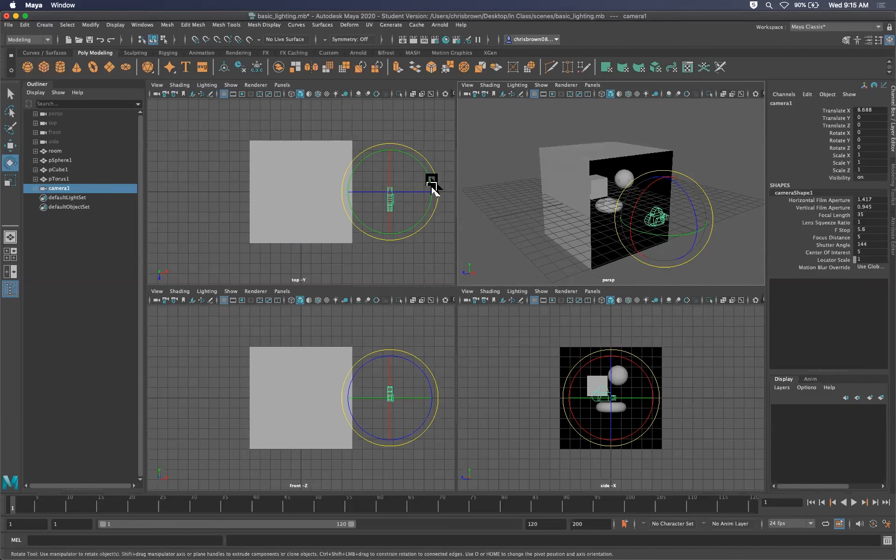
drag(426, 190, 378, 152)
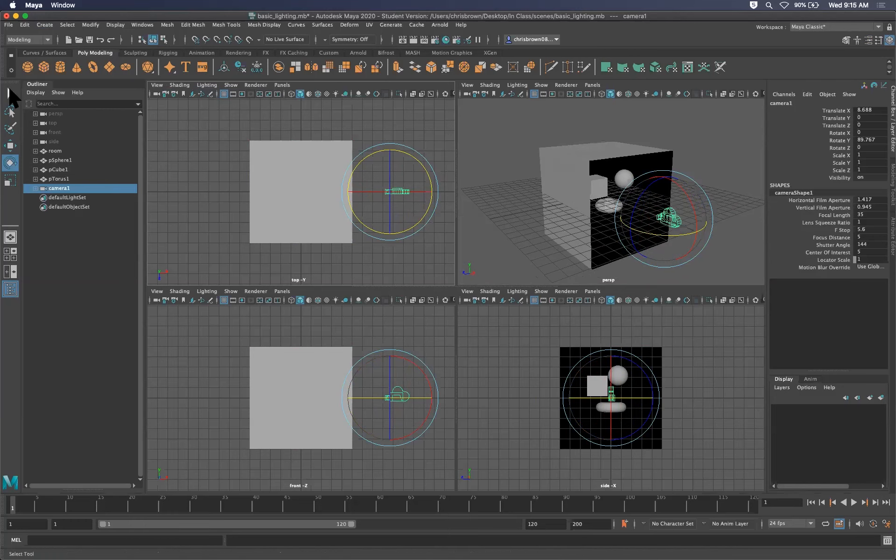
click(10, 94)
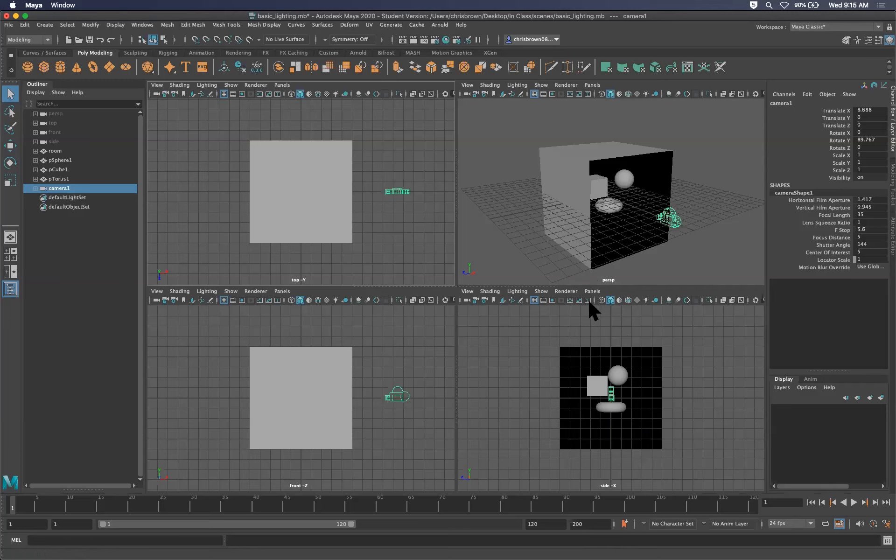
- Switch the side view to look through camera1
alt+drag(610, 208, 589, 196)
alt+right_drag(589, 196, 574, 166)
alt+drag(574, 166, 602, 166)
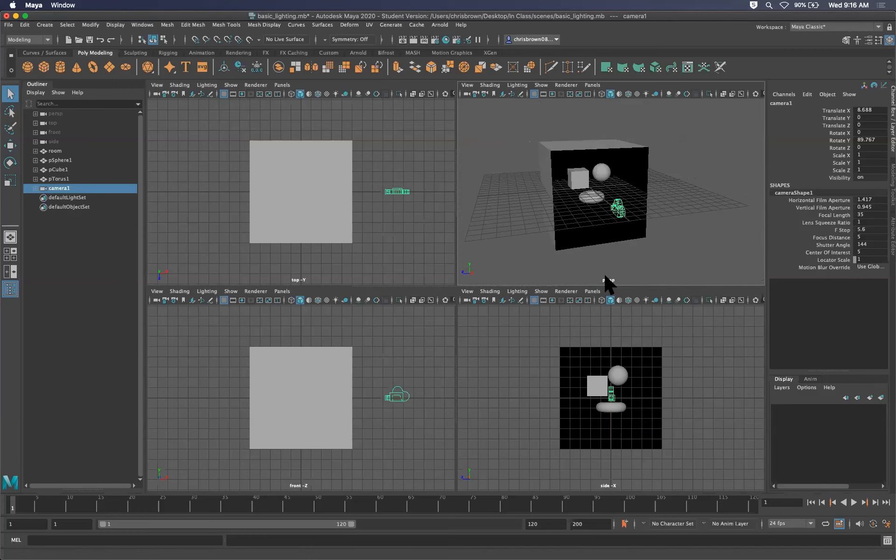
click(596, 291)
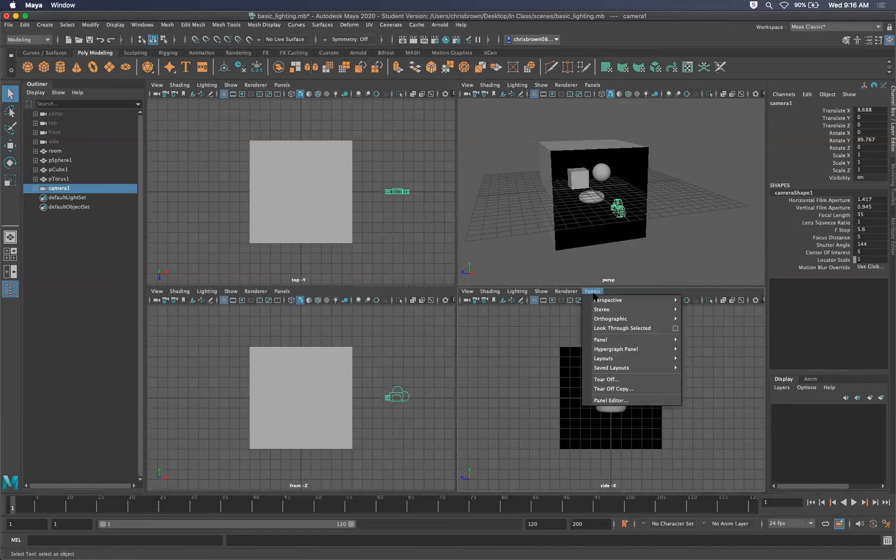
mouse_move(589, 299)
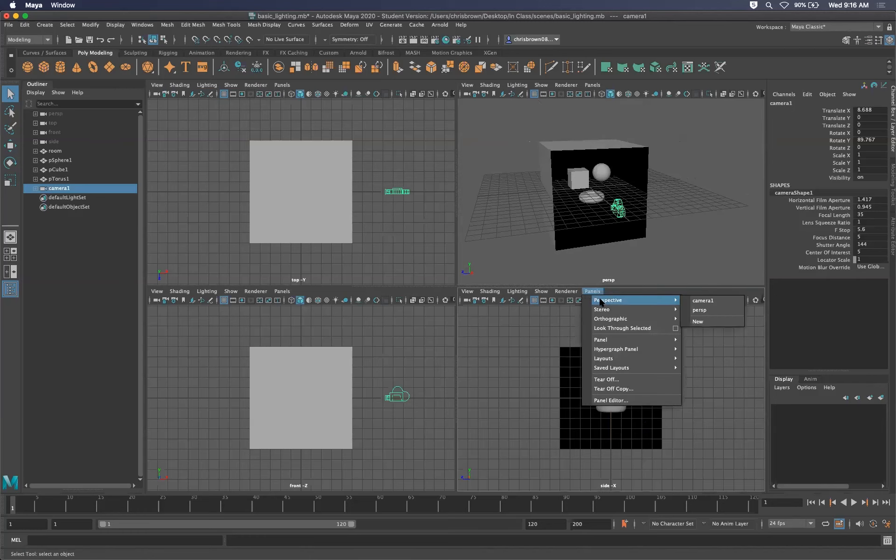
click(707, 301)
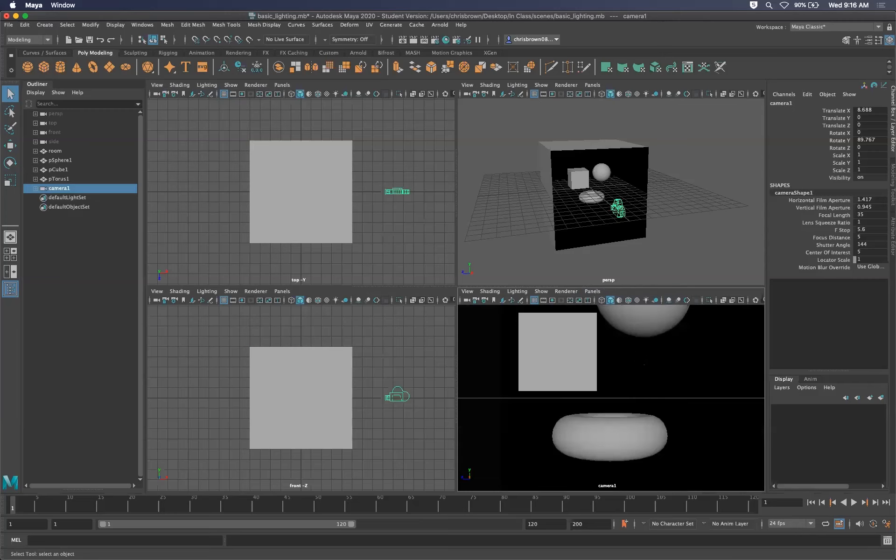
- Move camera1 farther back from the room, to about 10.9 in X
click(620, 211)
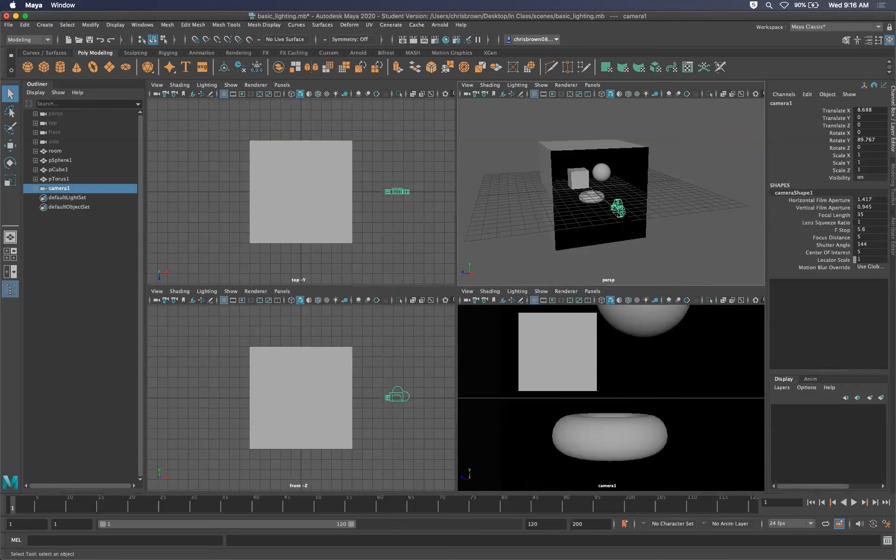
click(22, 137)
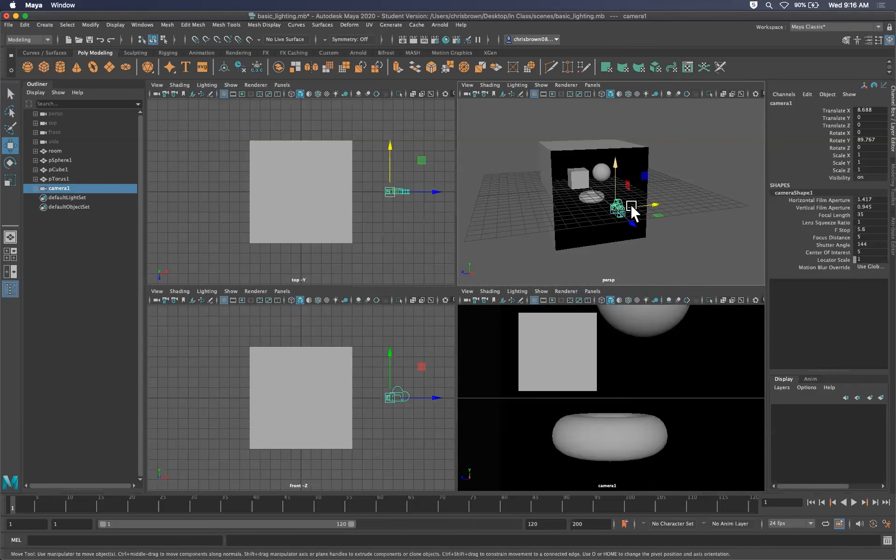
drag(657, 211, 606, 248)
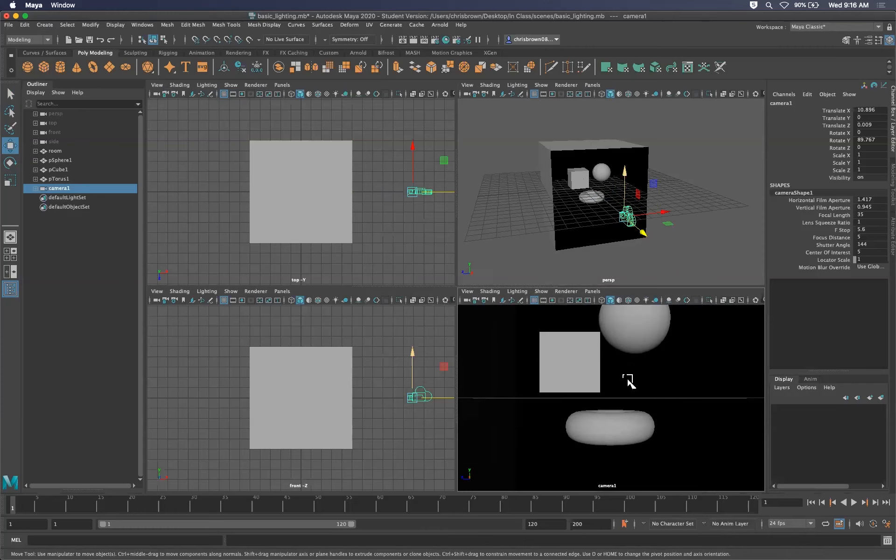
- Orbit, pan and dolly through camera1 to a slightly raised frontal view of the objects, at about X 13.2, Y 2.5, Z 0
alt+drag(630, 369, 621, 408)
alt+right_drag(635, 401, 650, 360)
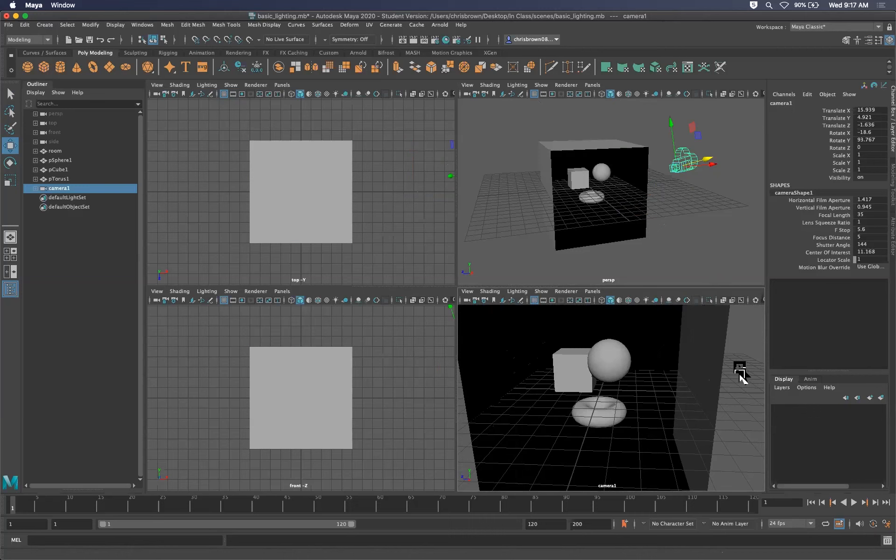
alt+drag(686, 404, 644, 412)
alt+right_drag(644, 412, 692, 412)
mouse_move(692, 412)
alt+mouse_down()
mouse_move(722, 412)
mouse_move(692, 408)
alt+mouse_up()
alt+right_drag(692, 408, 618, 398)
alt+middle_drag(617, 397, 598, 390)
alt+right_drag(598, 390, 704, 414)
alt+drag(705, 416, 718, 407)
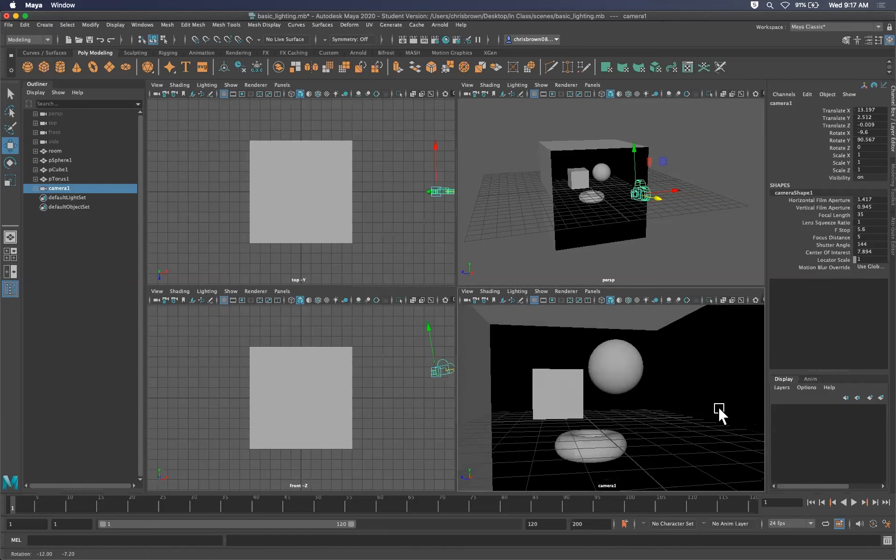
- Reframe camera1 to an angled view of the three objects, at about X 10.6, Y 2.6, Z 5, and save the scene
alt+middle_drag(700, 422, 722, 413)
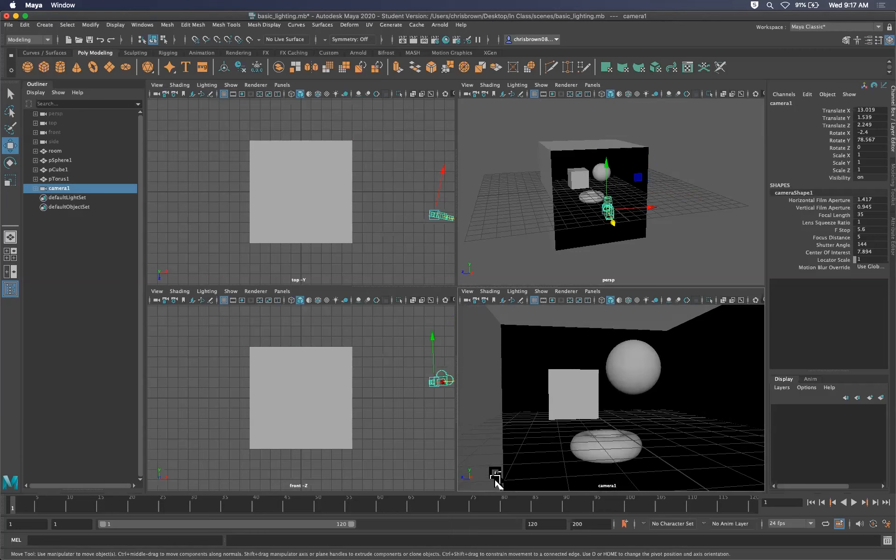
alt+drag(687, 459, 658, 444)
alt+right_drag(658, 444, 695, 344)
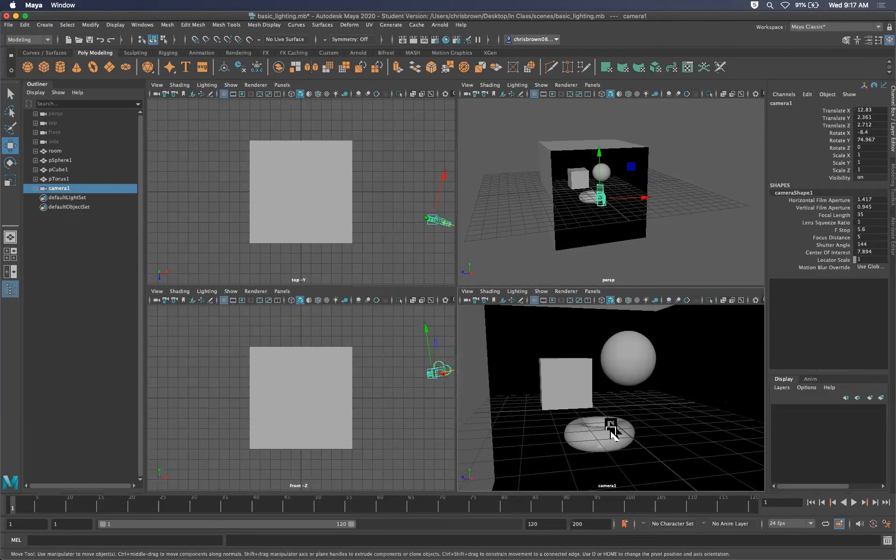
alt+drag(620, 404, 669, 396)
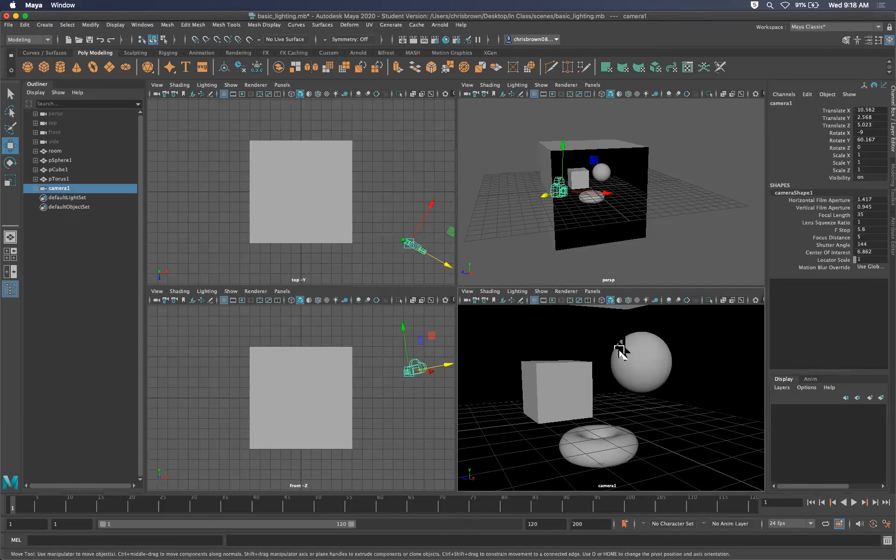
key(super+s)
key(Return)
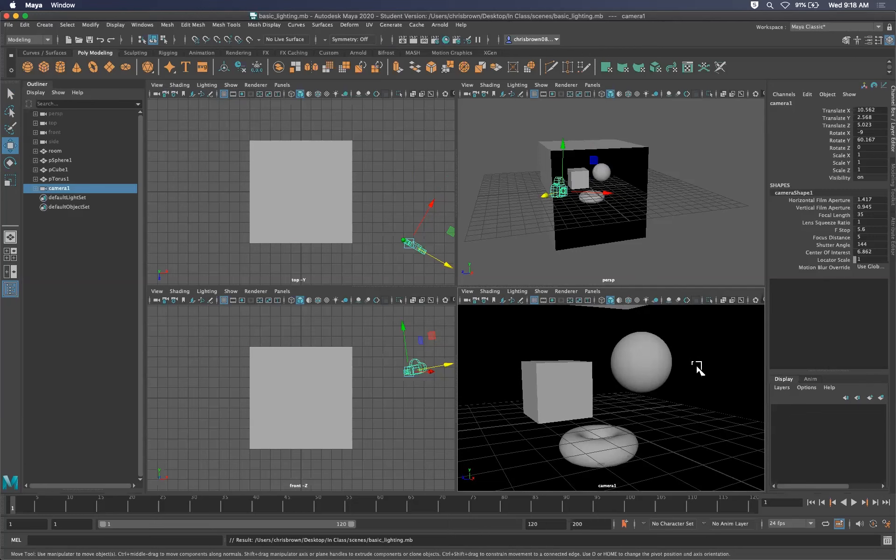
- Enlarge the camera1 view to fill the workspace, activate the Select tool, and save the scene
scroll(317, 233, down, 3)
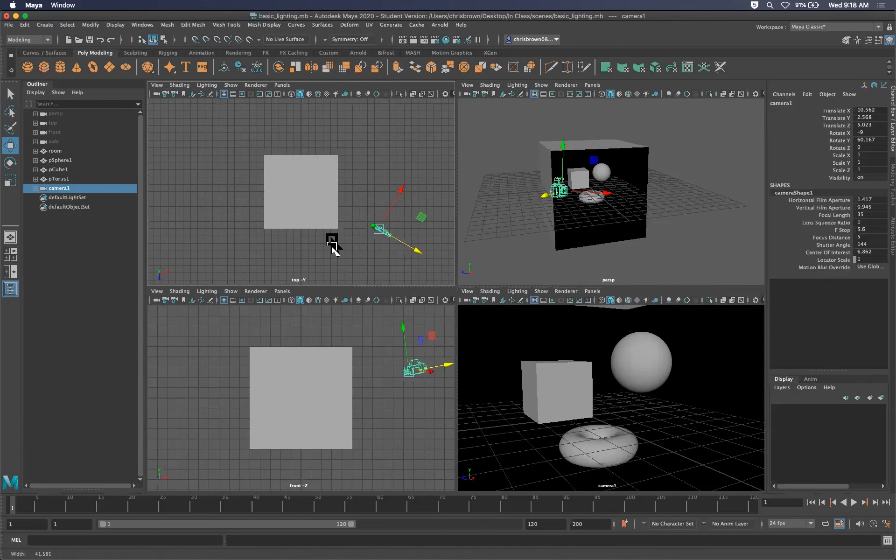
scroll(359, 399, down, 1)
scroll(359, 398, down, 1)
scroll(663, 194, down, 3)
alt+drag(663, 194, 649, 224)
key(space)
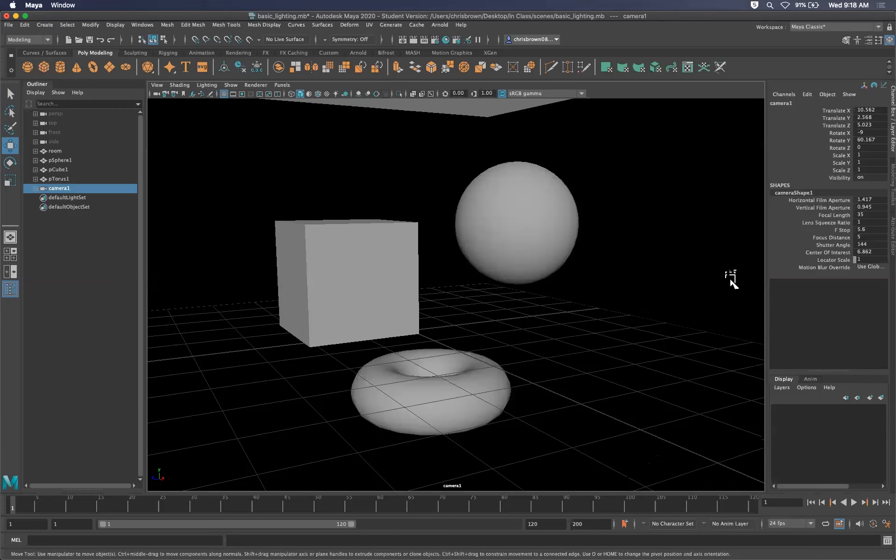
key(q)
key(super+s)
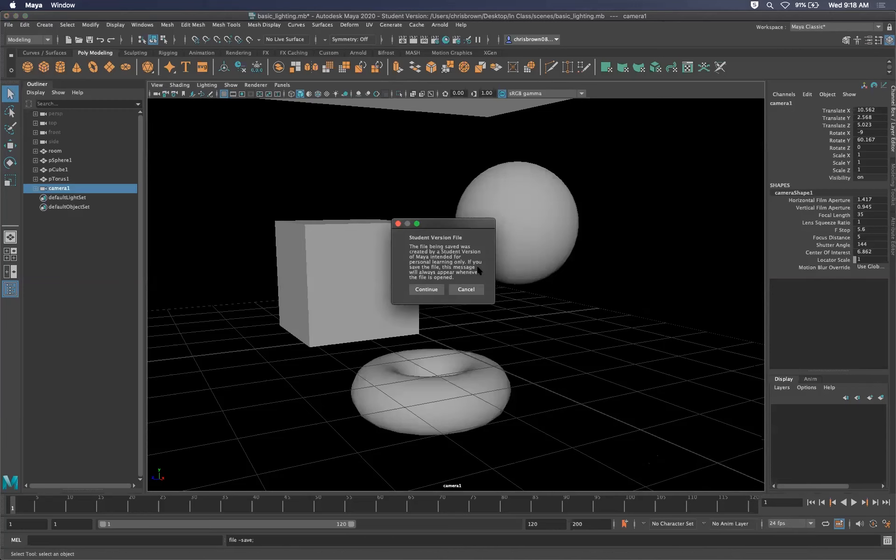
key(Return)
- Toggle between the four-view layout and the full camera1 view, and check which perspective cameras a view can use
key(space)
key(w)
key(space)
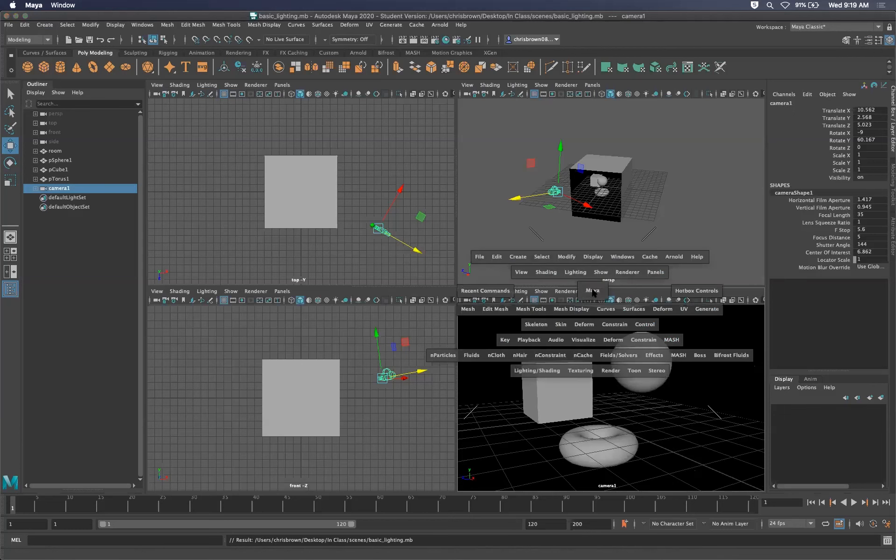
click(282, 85)
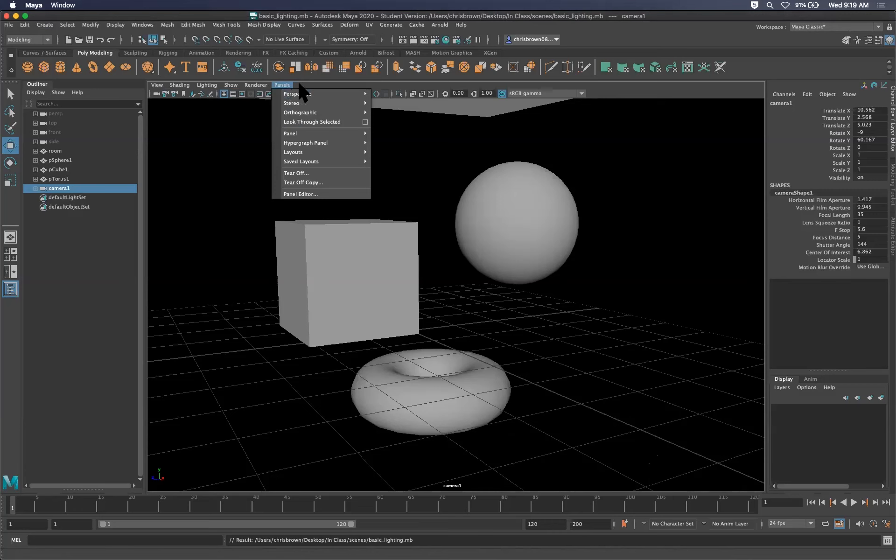
mouse_move(308, 90)
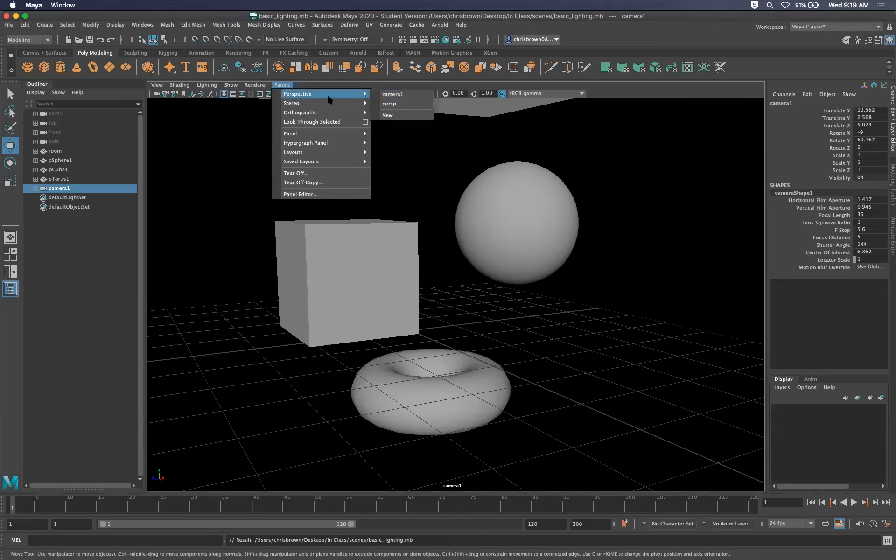
click(200, 150)
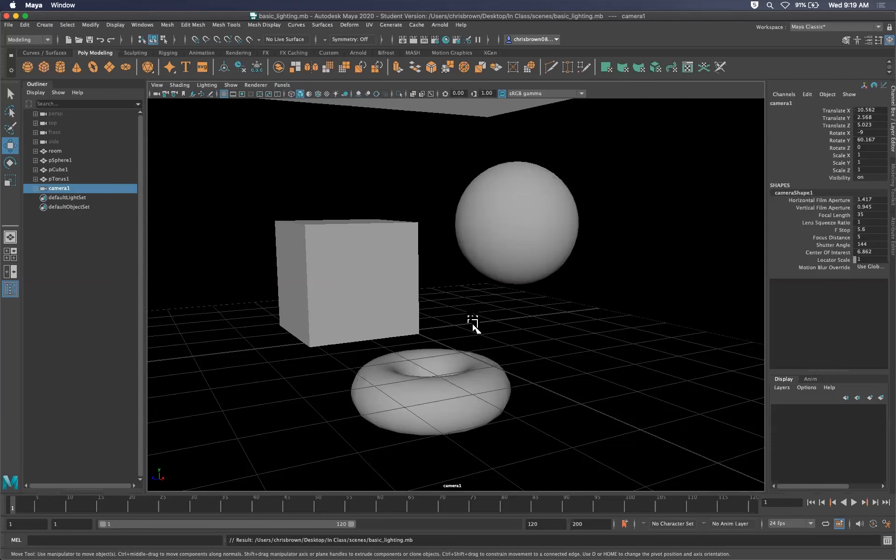
key(space)
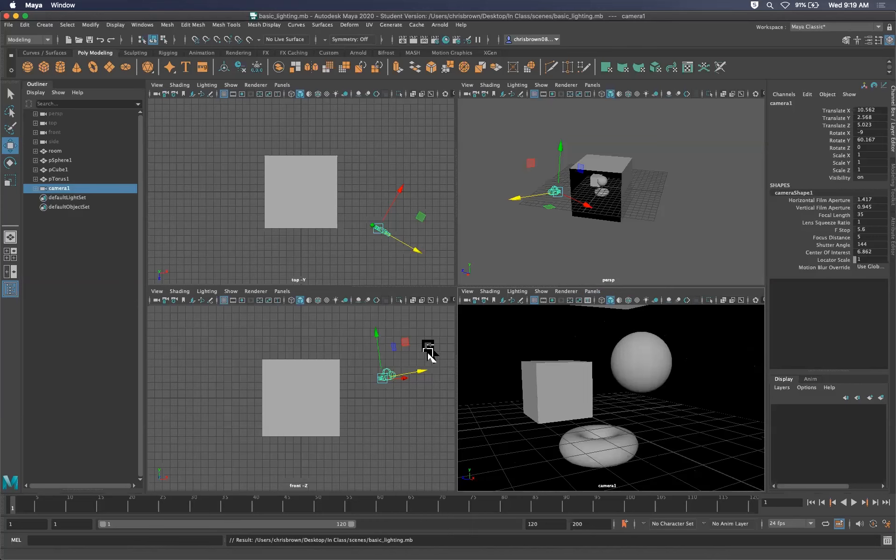
- Inspect the camera's placement beside the room in the perspective view, and select every object in the scene
alt+drag(586, 199, 638, 205)
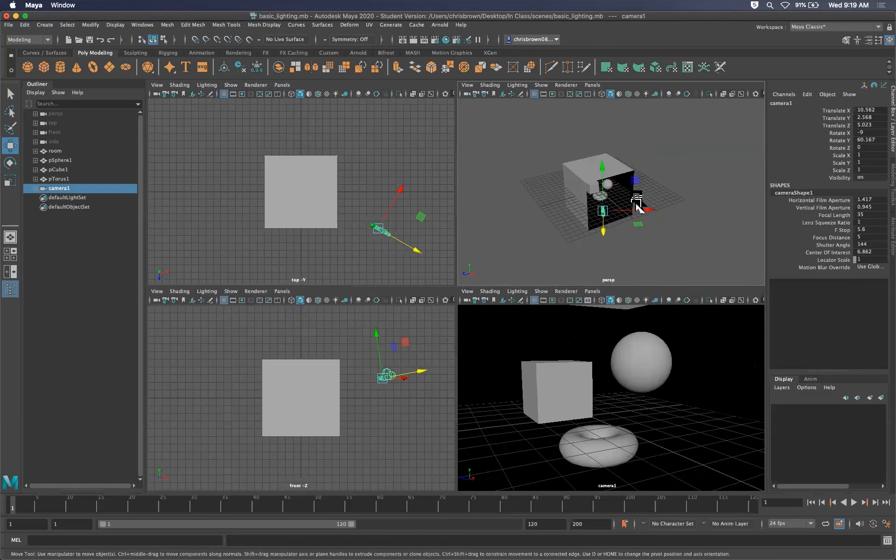
alt+drag(658, 245, 627, 256)
alt+right_drag(635, 195, 708, 211)
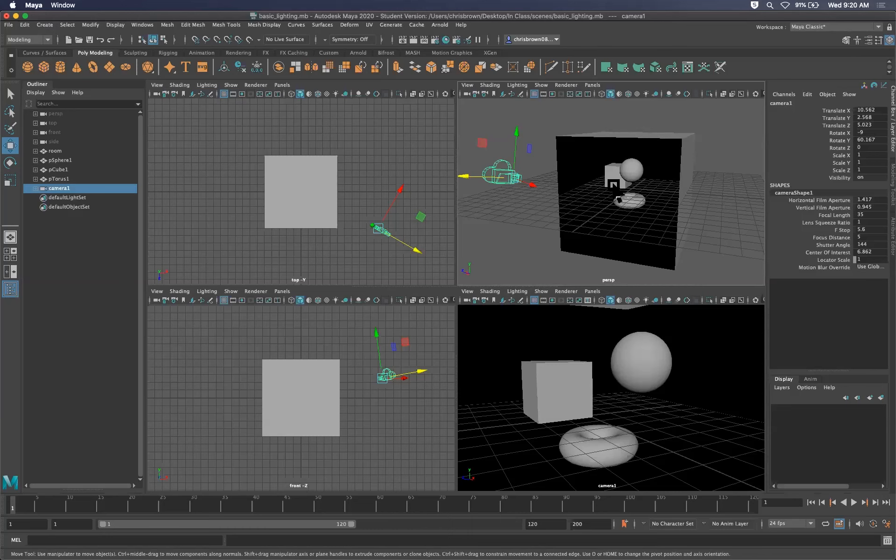
right_drag(696, 397, 694, 386)
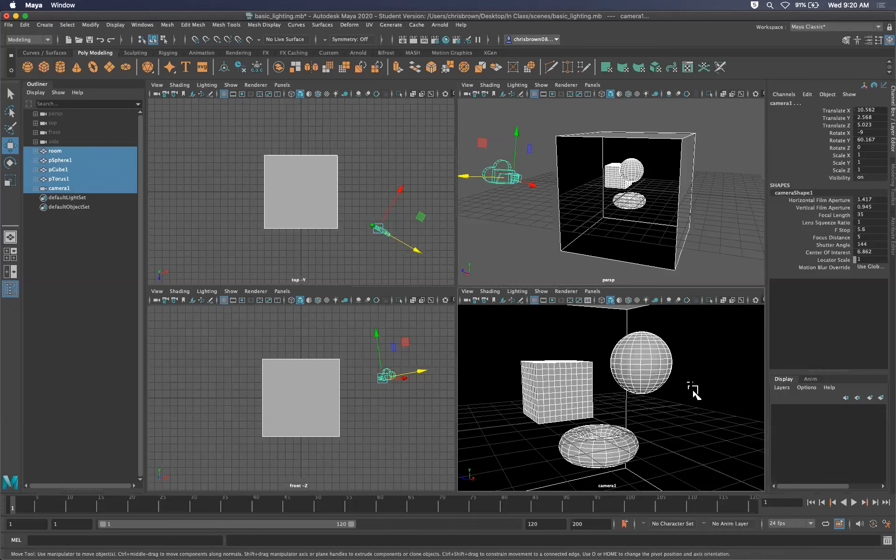
- Activate the Select tool and select the room, sphere, cube and torus together, leaving out the camera
click(11, 94)
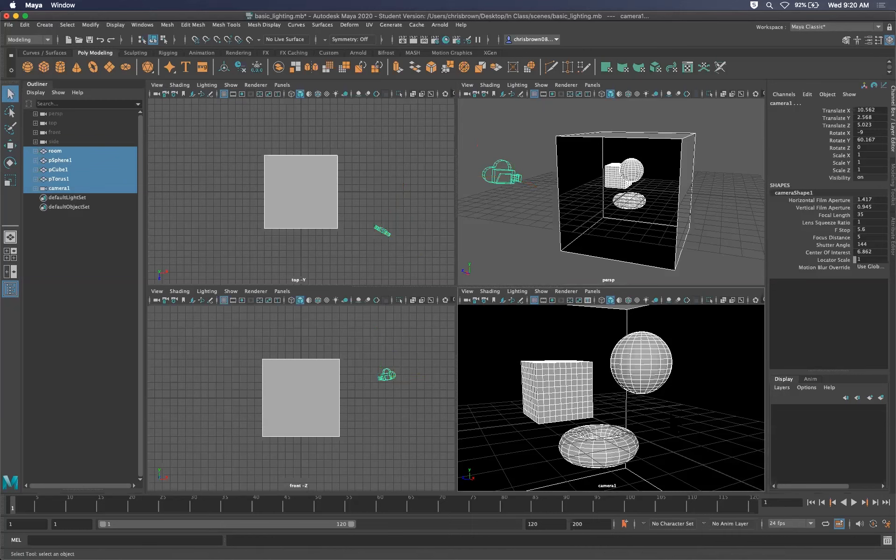
alt+drag(685, 432, 690, 412)
click(691, 207)
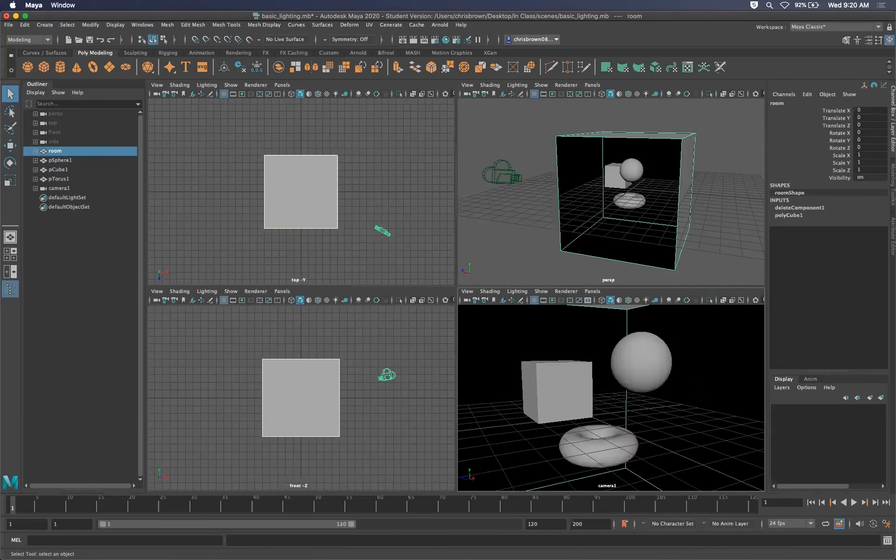
drag(721, 267, 549, 146)
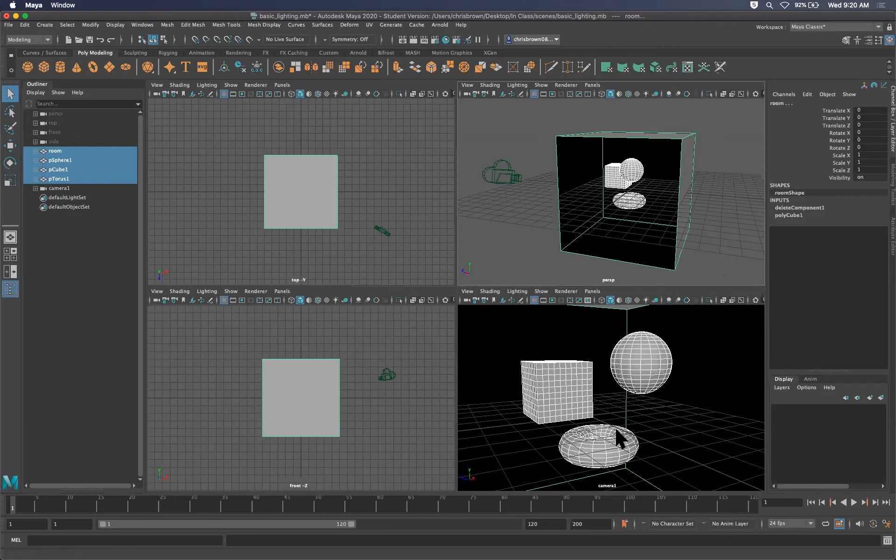
- Orbit the camera1 view and restore its framing, and examine the cube and torus up close in the perspective view
alt+drag(612, 427, 607, 383)
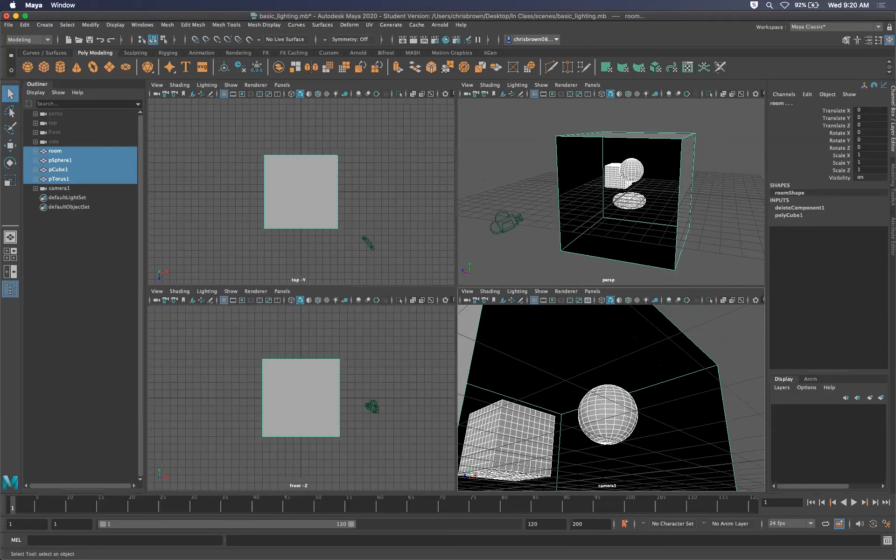
alt+drag(607, 383, 650, 345)
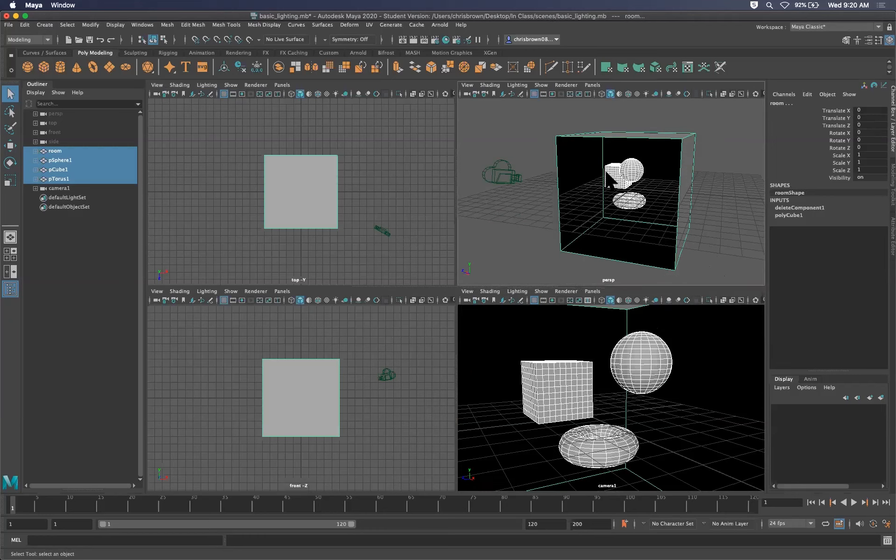
alt+drag(609, 181, 625, 205)
alt+drag(626, 148, 631, 173)
alt+right_drag(630, 172, 786, 164)
alt+drag(654, 177, 689, 224)
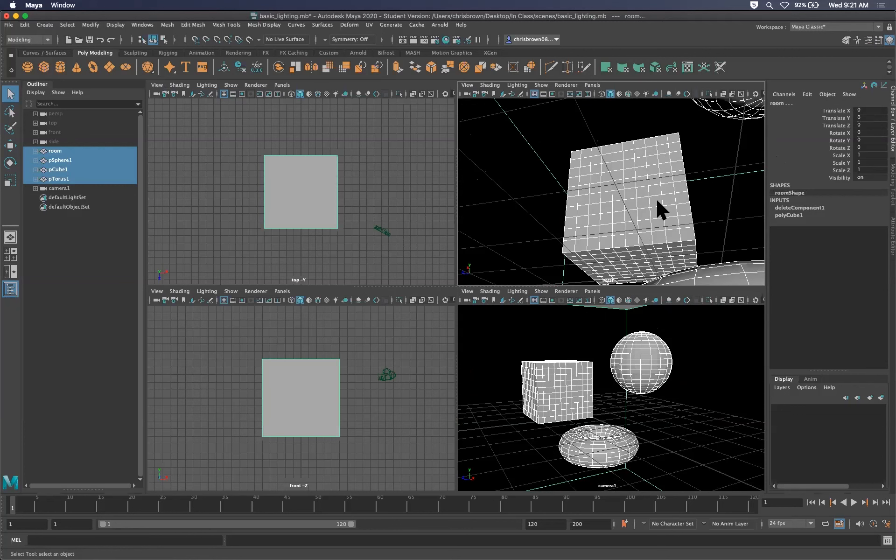
alt+drag(657, 198, 659, 205)
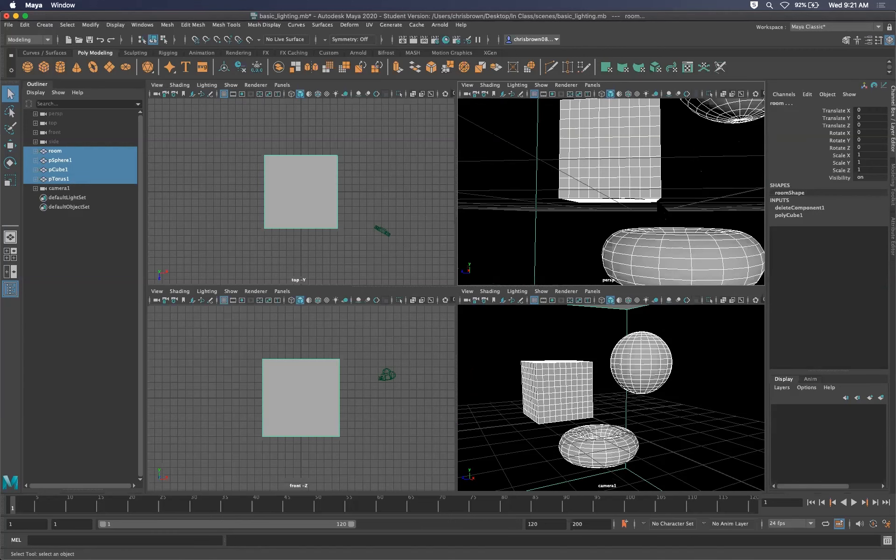
- Frame the selected objects in the perspective view and move back and forth through its previous view changes
key(f)
alt+drag(728, 181, 651, 186)
key([)
key(])
key([)
key(])
key([)
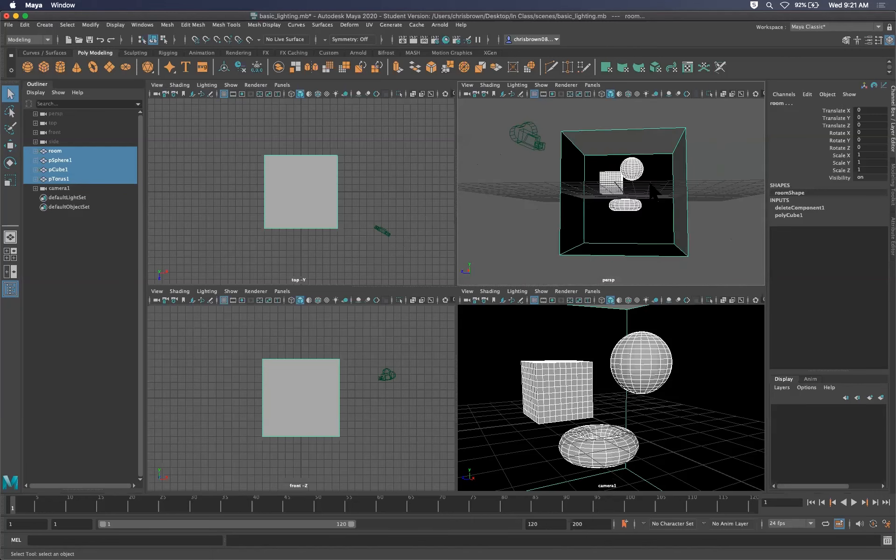
key(])
- Reframe camera1 so the room's side wall shows beside the three objects, and enlarge its view to fill the workspace
double_click(690, 411)
mouse_move(690, 412)
alt+mouse_down()
mouse_move(673, 414)
mouse_move(675, 421)
alt+mouse_up()
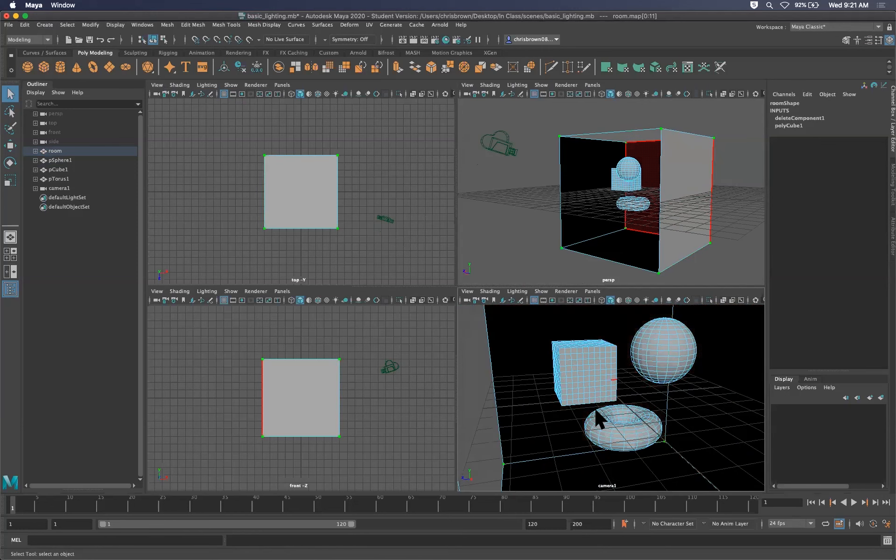
key(space)
mouse_move(376, 248)
right_down()
mouse_move(388, 259)
mouse_move(369, 251)
right_up()
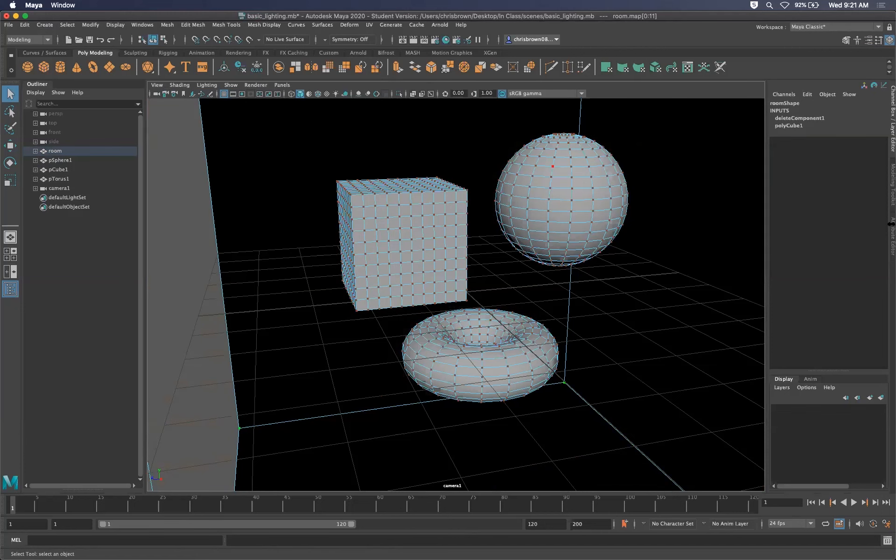
- Open the Modeling Toolkit, return from component to object selection, and clear the selection with the camera1 view enlarged
click(891, 187)
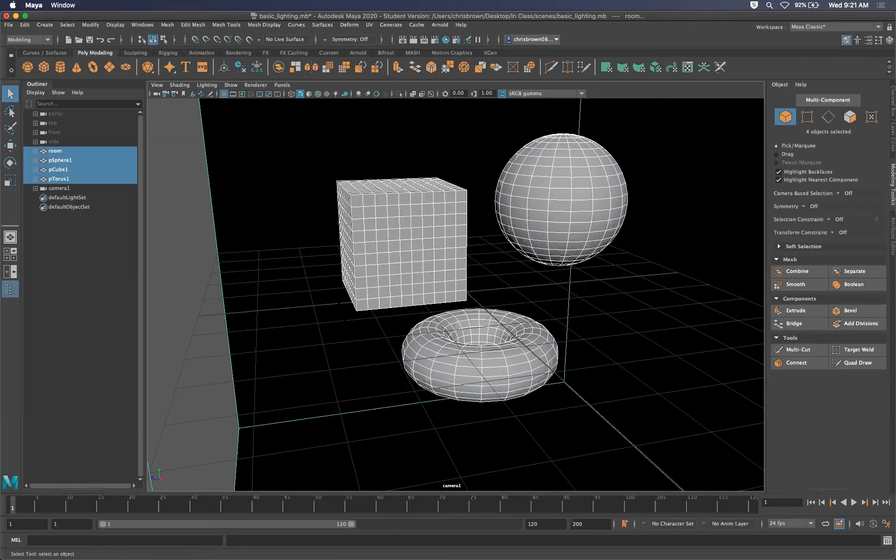
key(space)
click(406, 150)
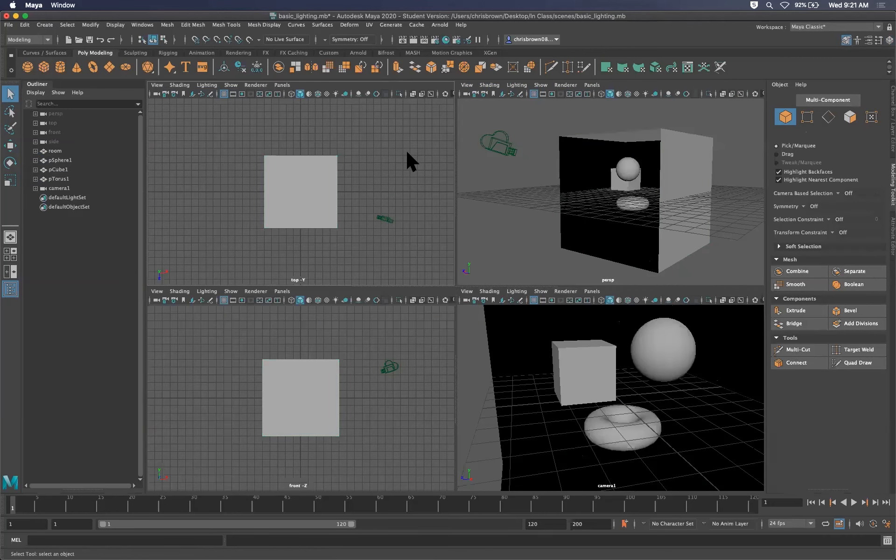
key(space)
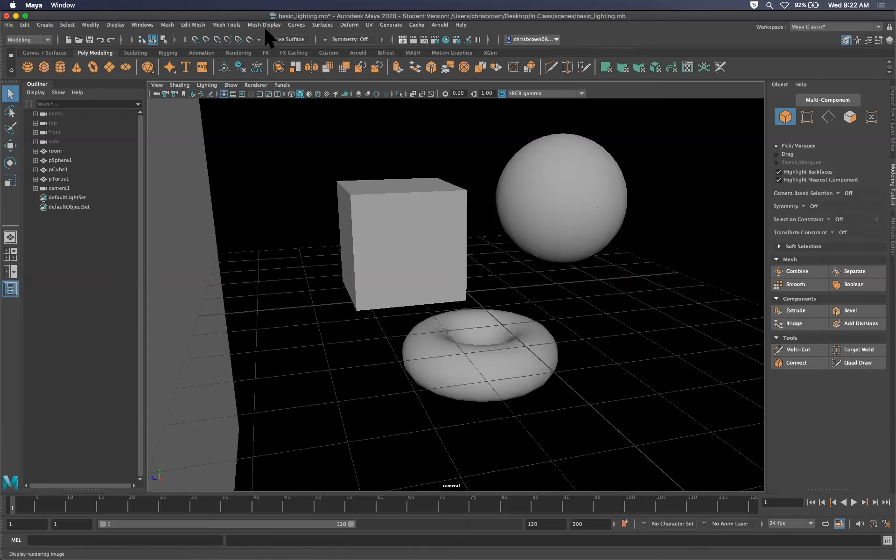
- Switch the renderer from Arnold Renderer to Maya Software in the render settings and close them
click(433, 39)
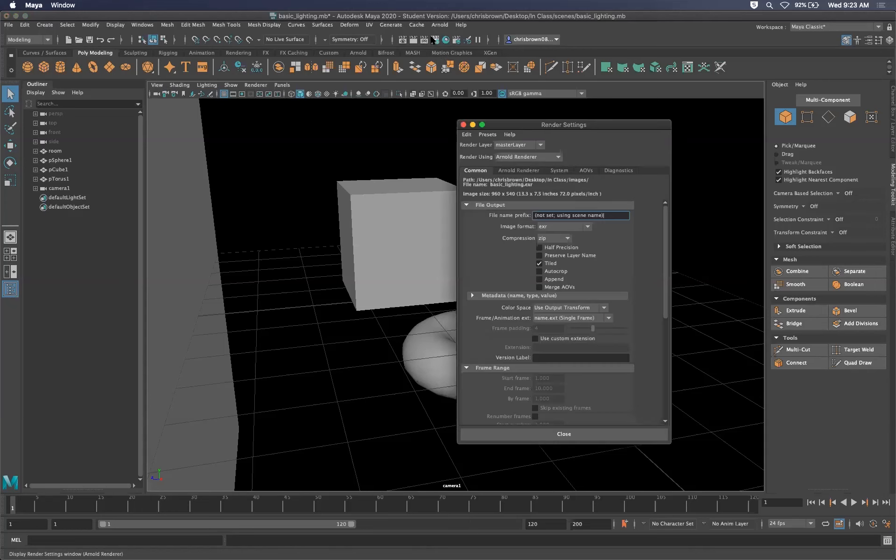
drag(563, 128, 473, 141)
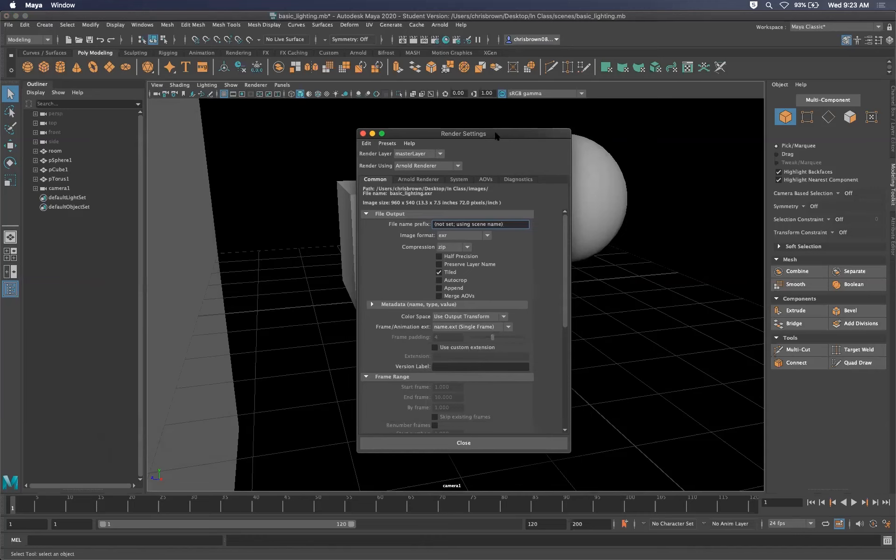
click(456, 166)
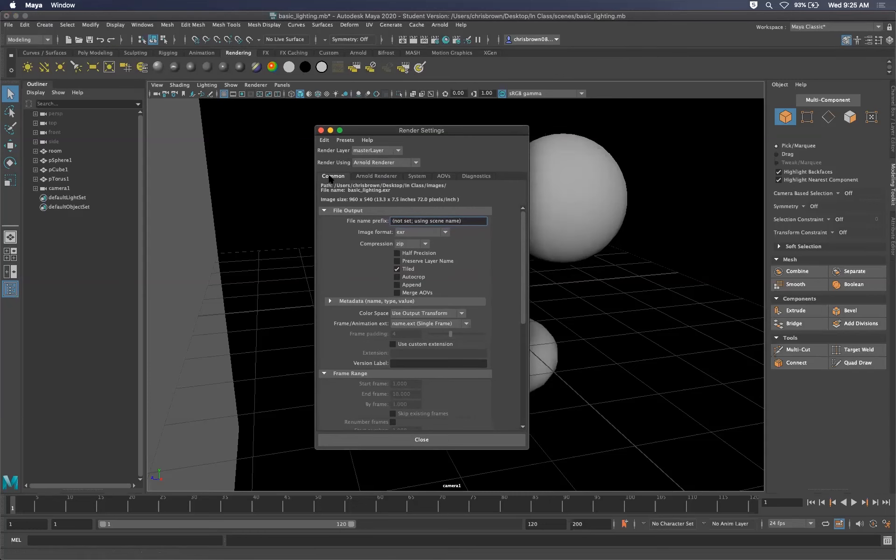
click(406, 160)
click(386, 173)
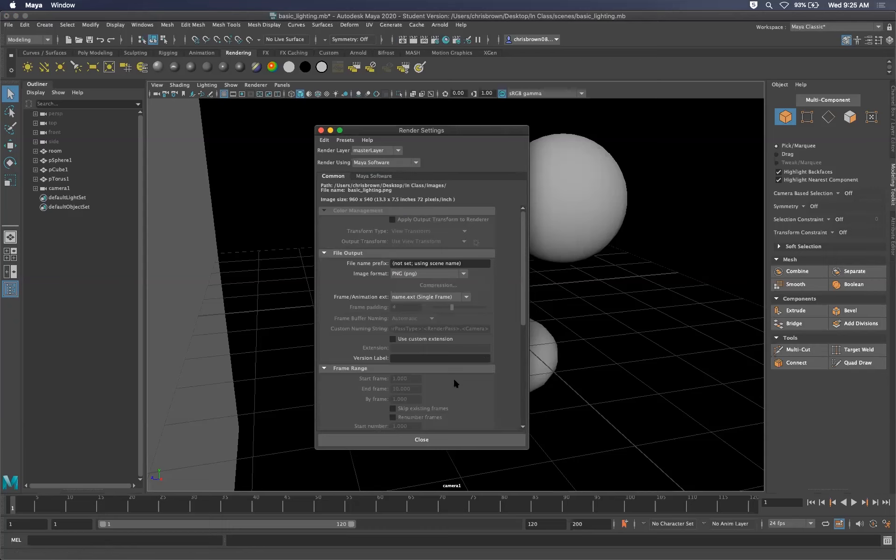
click(426, 439)
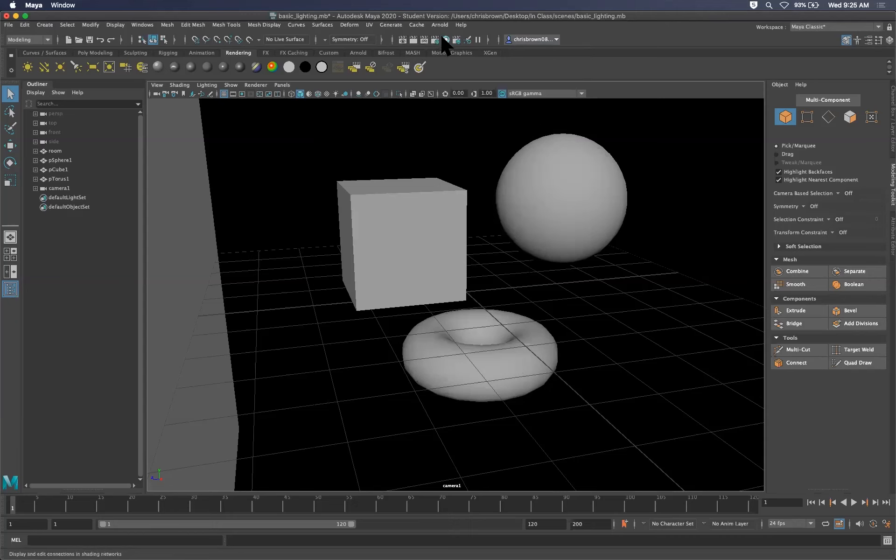
- Render the current frame through camera1, examine how the default lighting shades the objects, and close the render windows
click(413, 40)
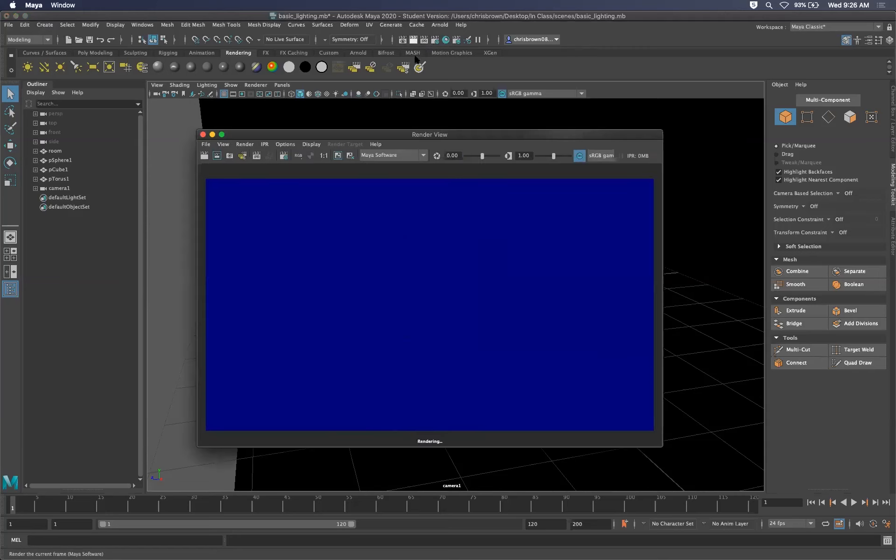
drag(565, 132, 594, 117)
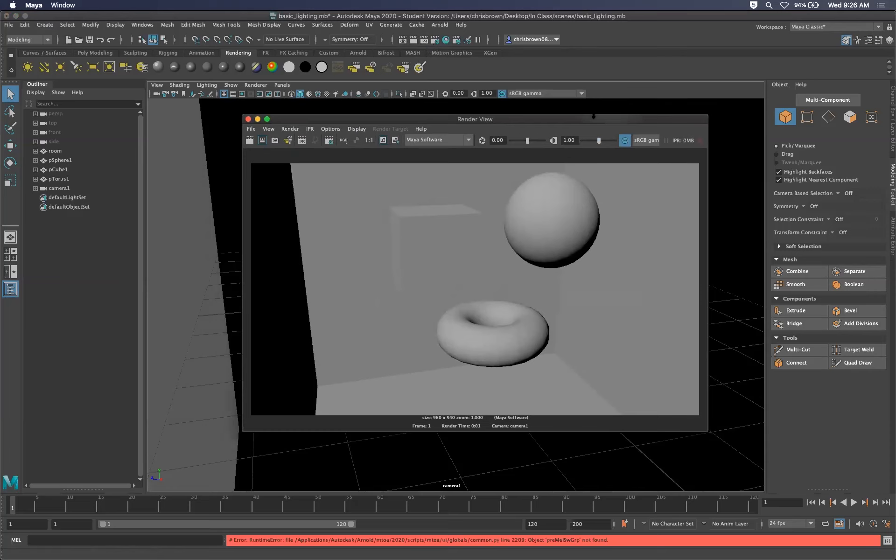
drag(488, 120, 475, 115)
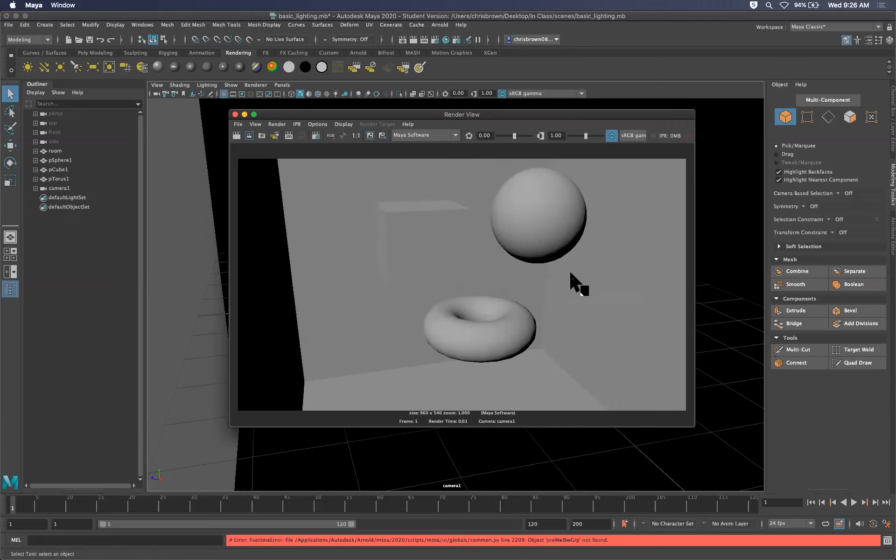
drag(598, 114, 562, 108)
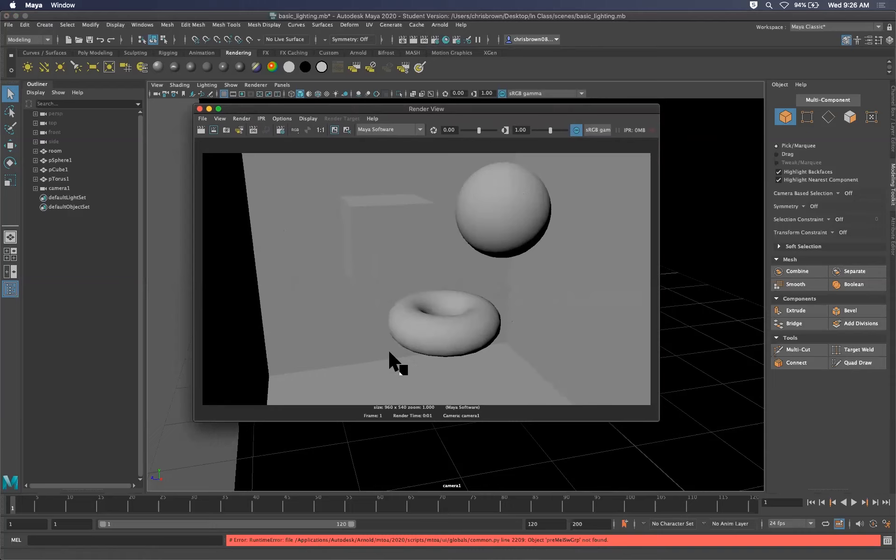
mouse_move(556, 111)
mouse_down()
mouse_move(557, 122)
mouse_move(570, 115)
mouse_up()
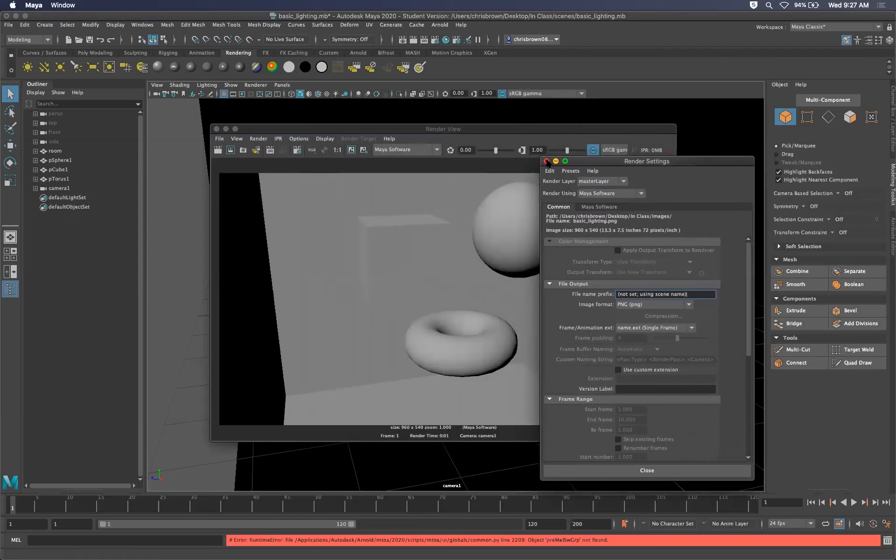
click(548, 162)
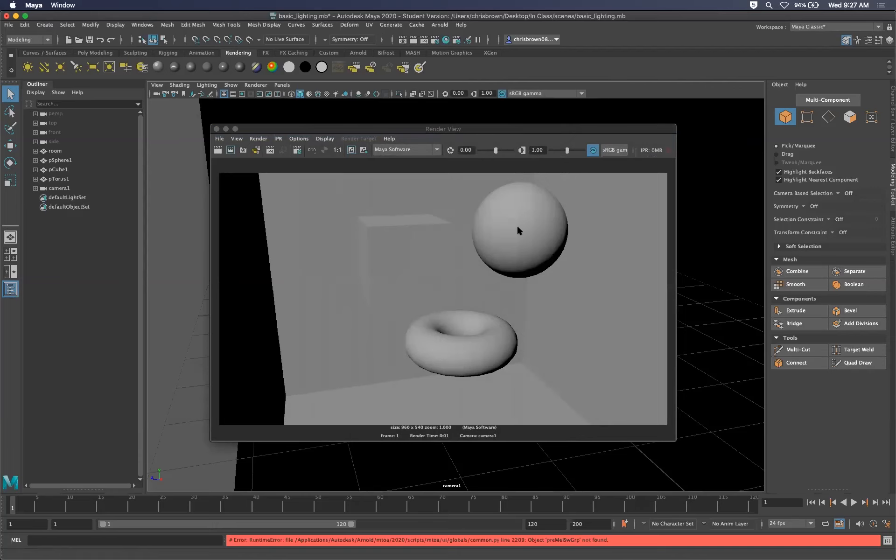
mouse_move(499, 127)
mouse_down()
mouse_move(472, 132)
mouse_move(486, 125)
mouse_move(494, 136)
mouse_up()
click(230, 132)
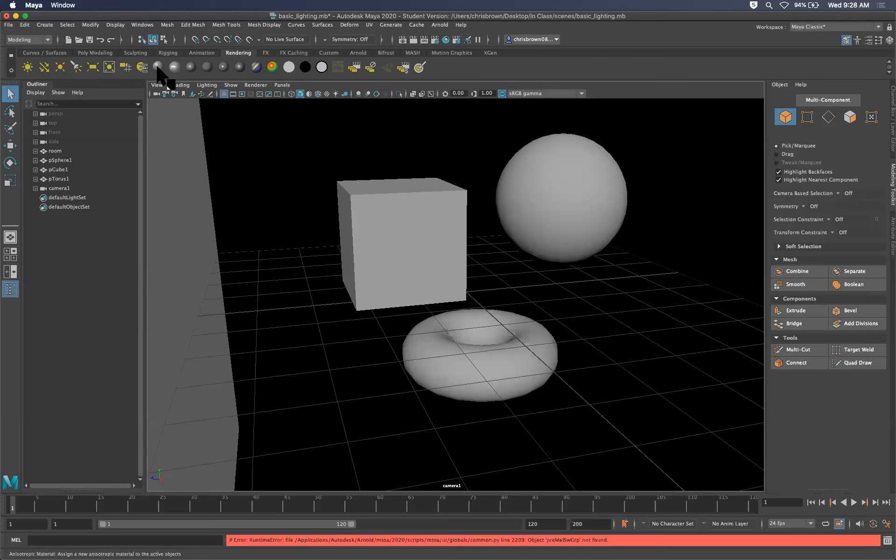
- Create a directional light in the scene
click(43, 23)
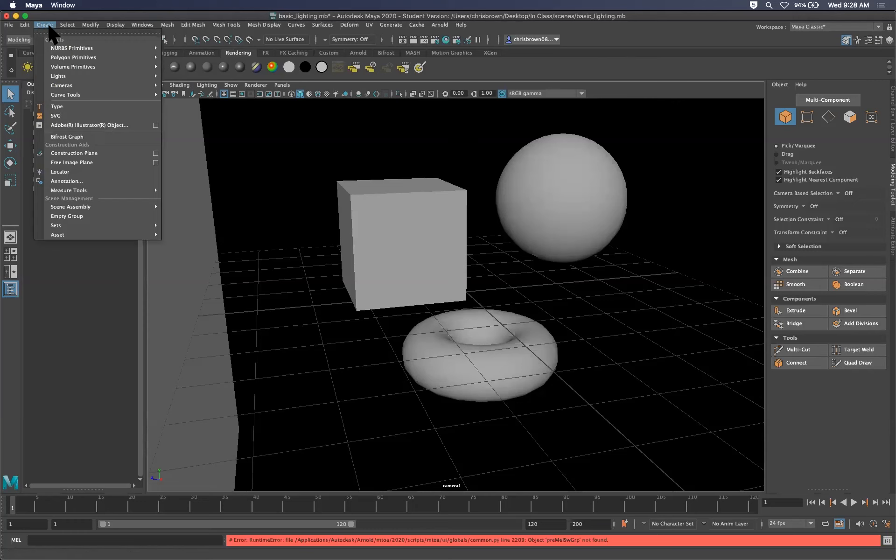
mouse_move(66, 76)
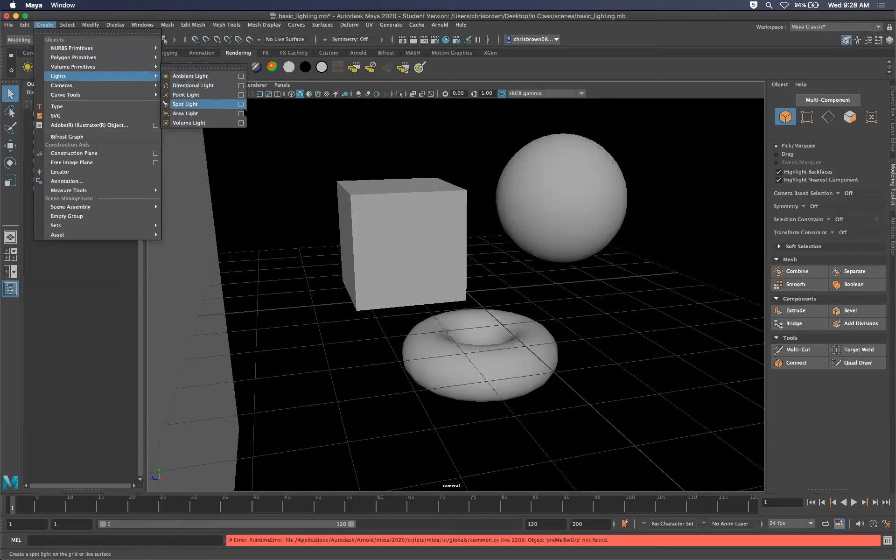
click(194, 87)
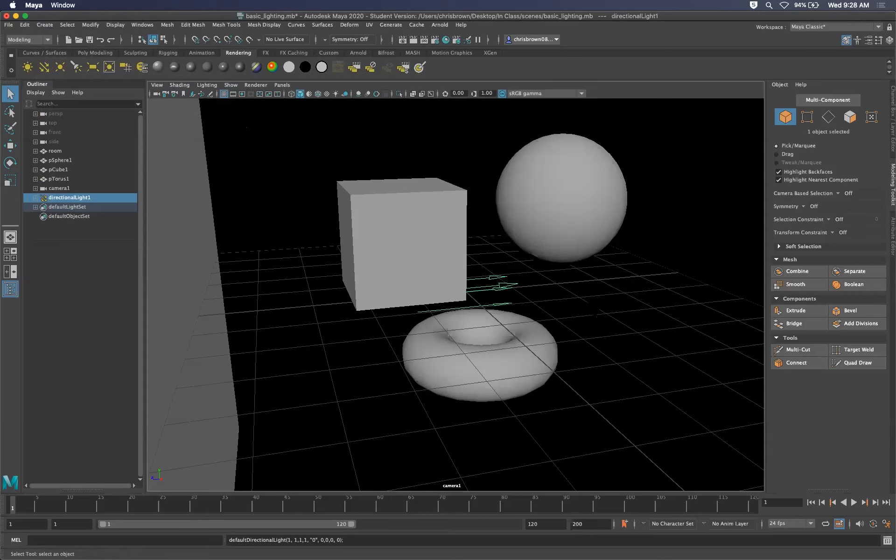
- Select the cube, cycle through its smoothness display levels, and leave it at smooth level 3
click(444, 236)
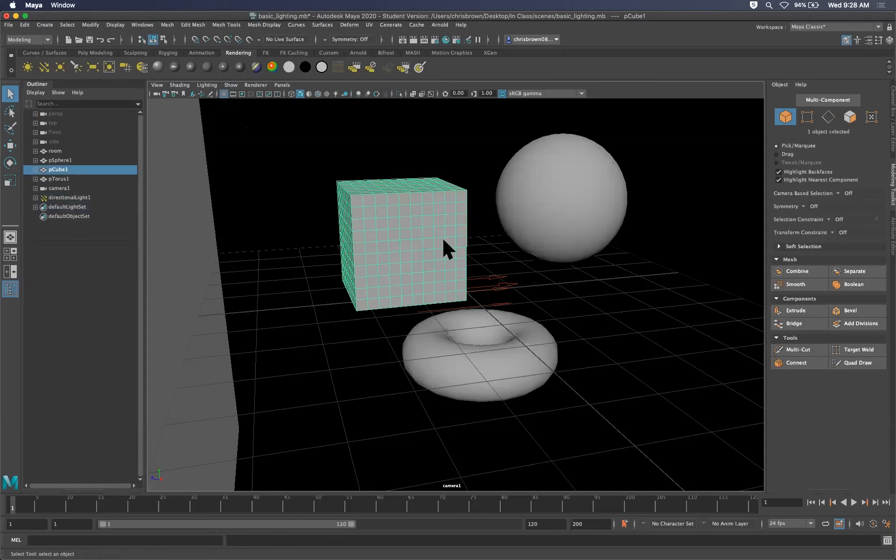
key(1)
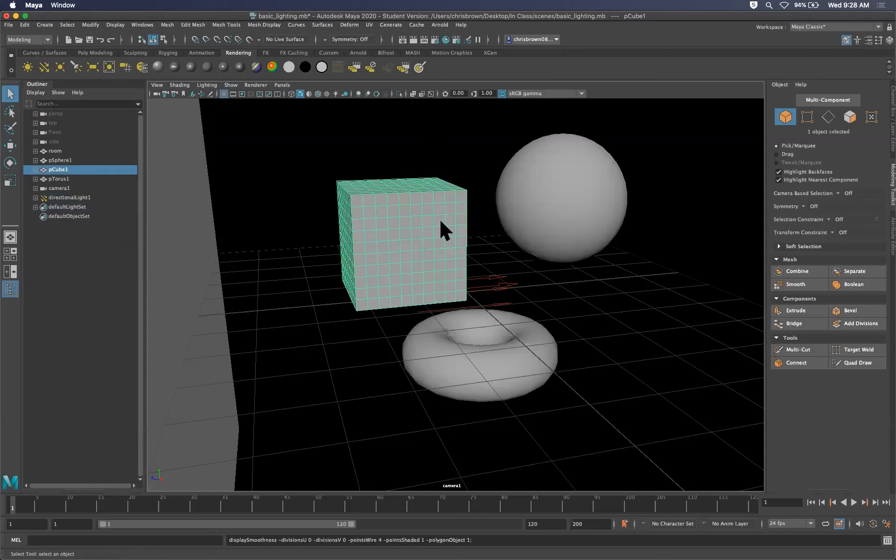
key(2)
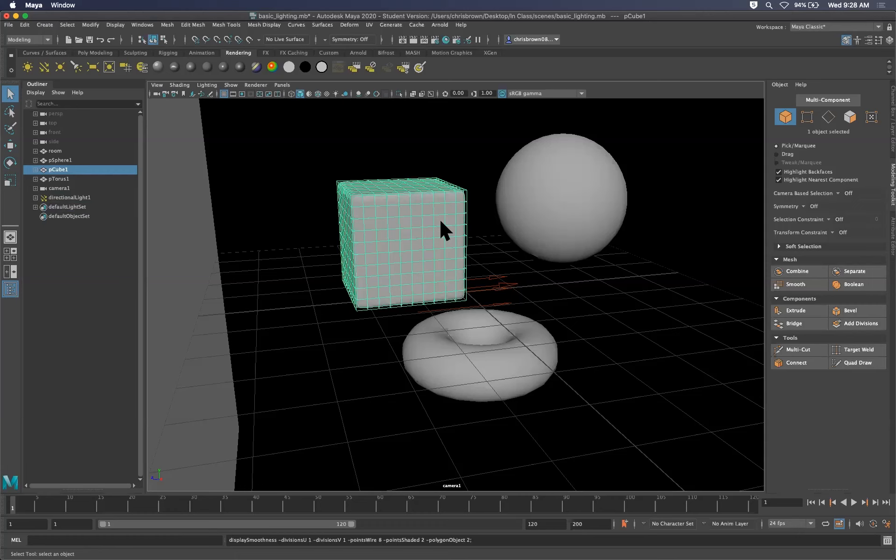
key(3)
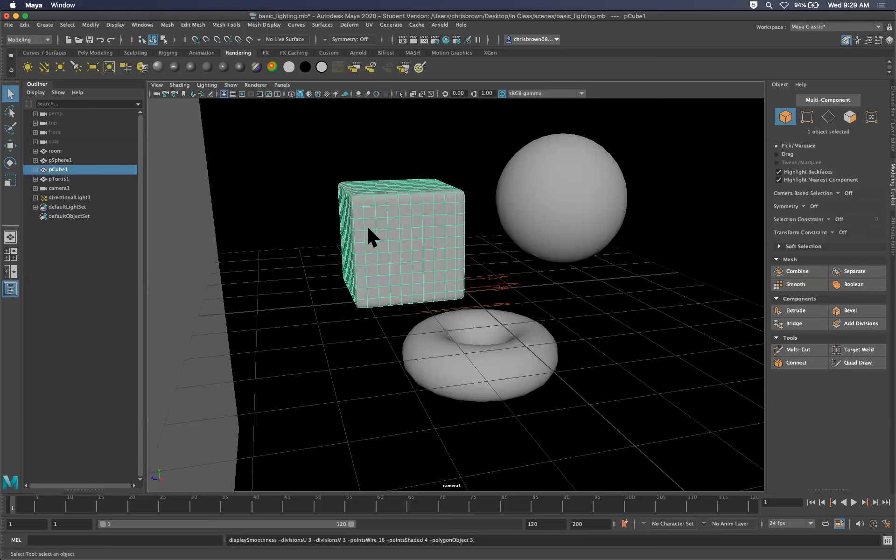
- Select the cube and the room together
click(317, 252)
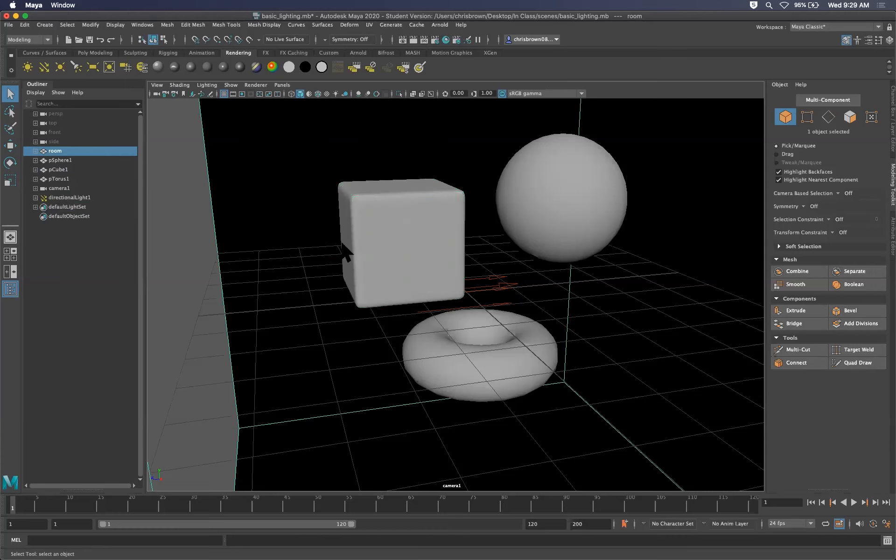
click(399, 235)
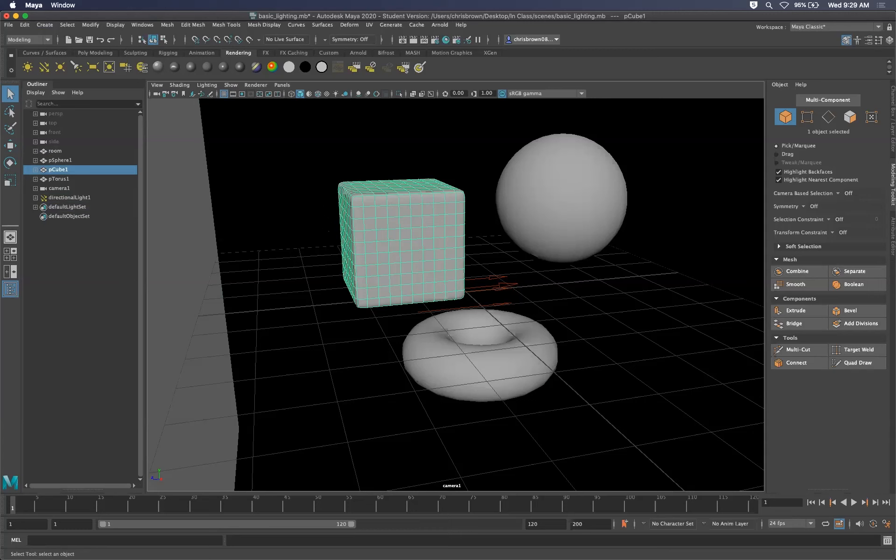
shift+click(208, 305)
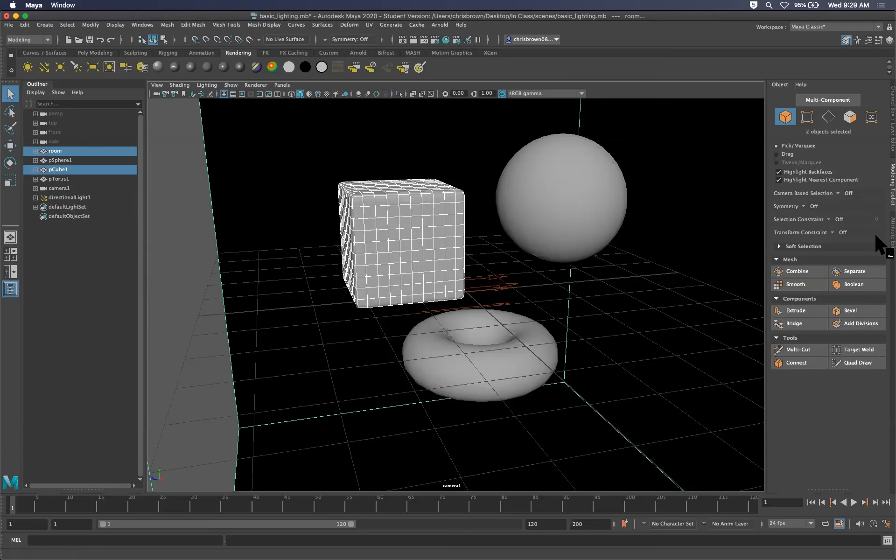
- Examine the polygon creation attributes of the room and the cube, comparing their width, height, depth and subdivision settings
key(ctrl+a)
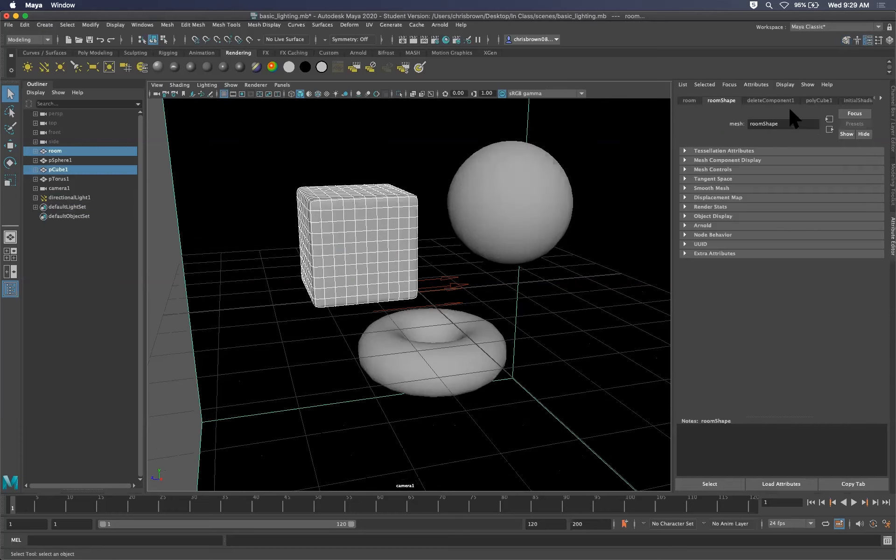
click(820, 101)
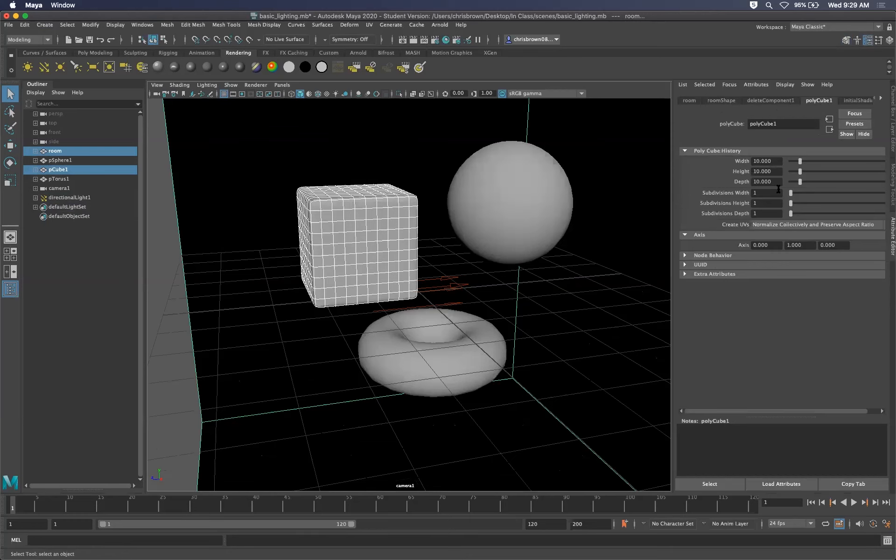
click(354, 250)
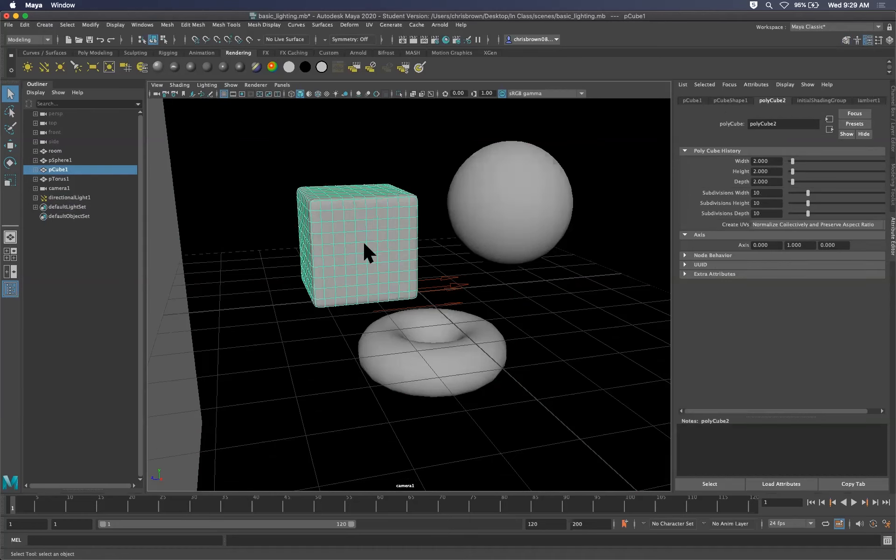
click(769, 193)
click(362, 225)
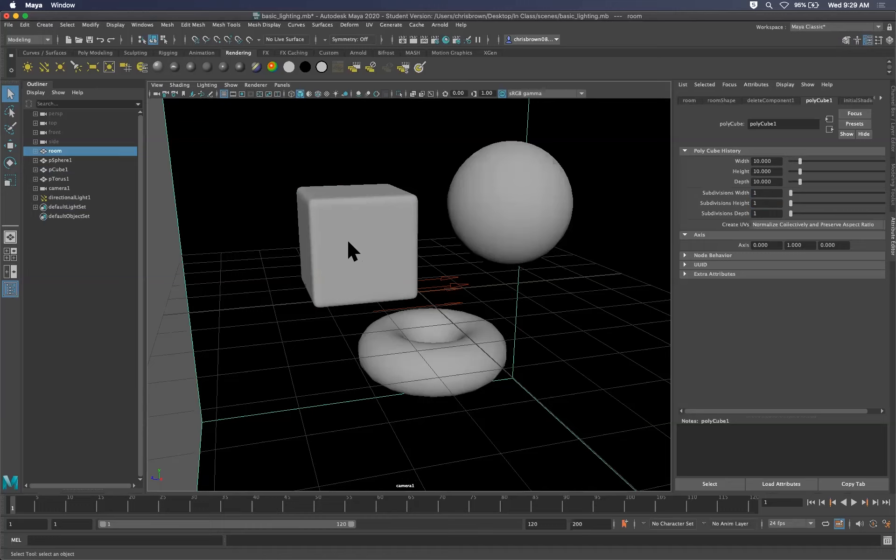
- Select the room and cube together, preview both at smoothness level 3, return them to level 1, and clear the selection
shift+click(373, 222)
key(1)
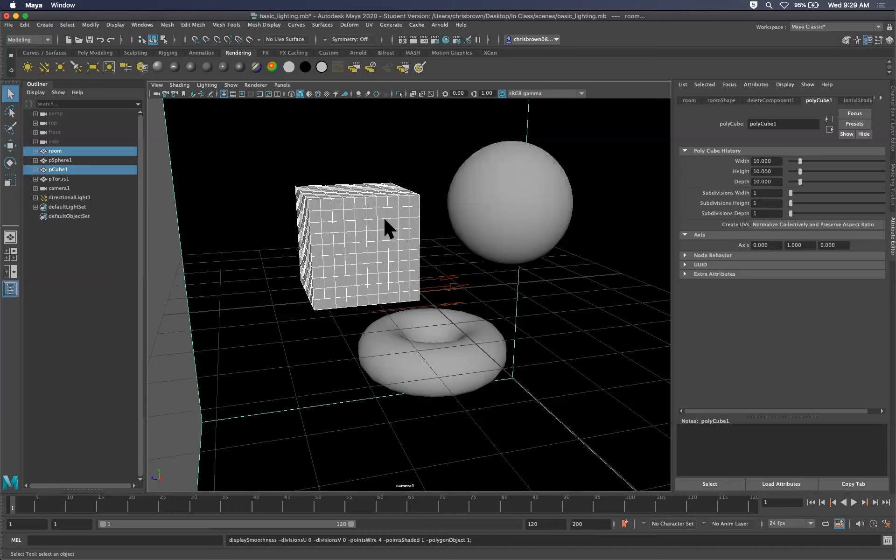
key(3)
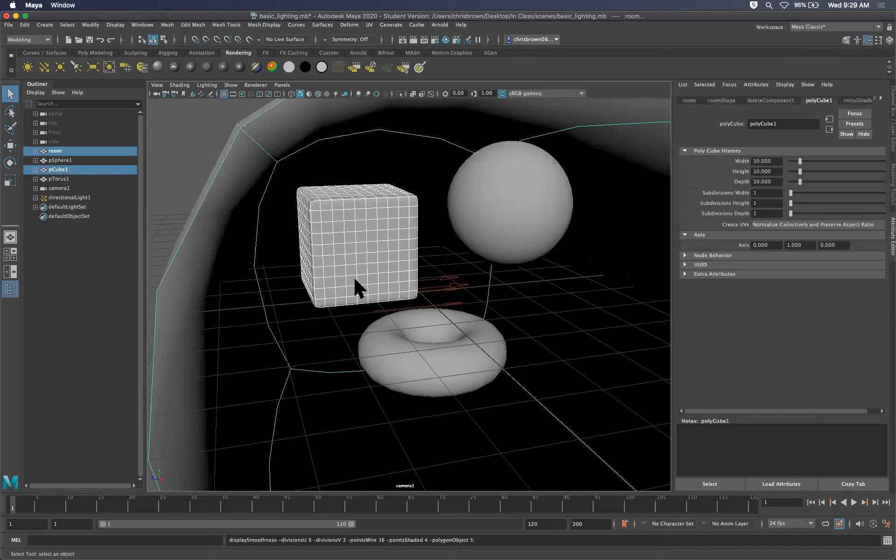
key(1)
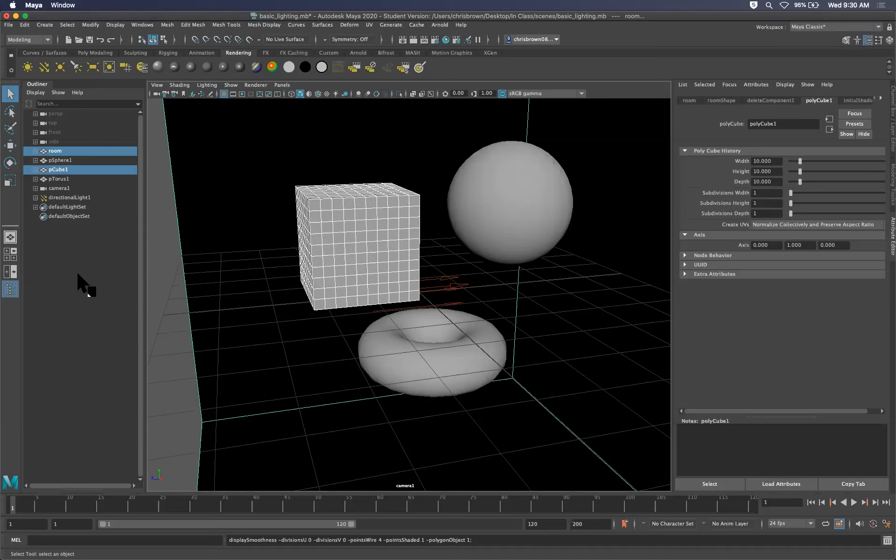
click(74, 280)
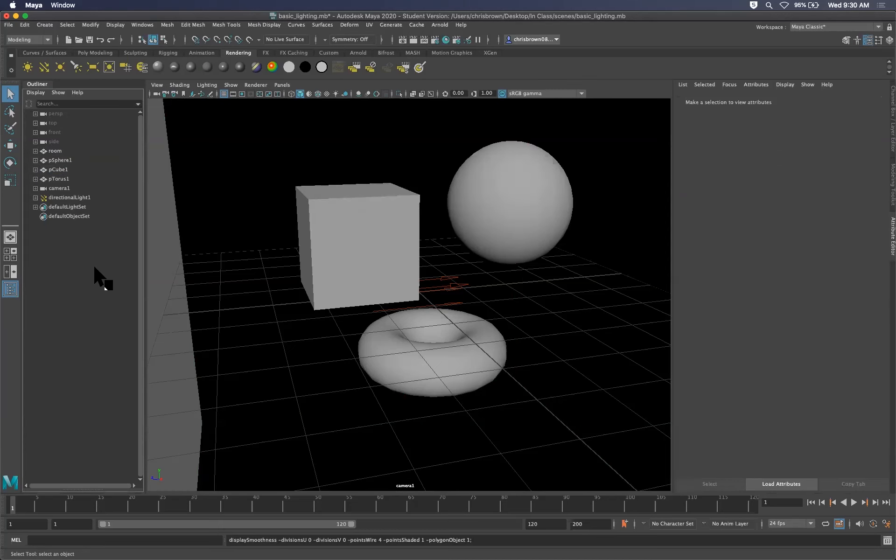
- Set only the cube to smoothness level 3 and deselect it
click(60, 160)
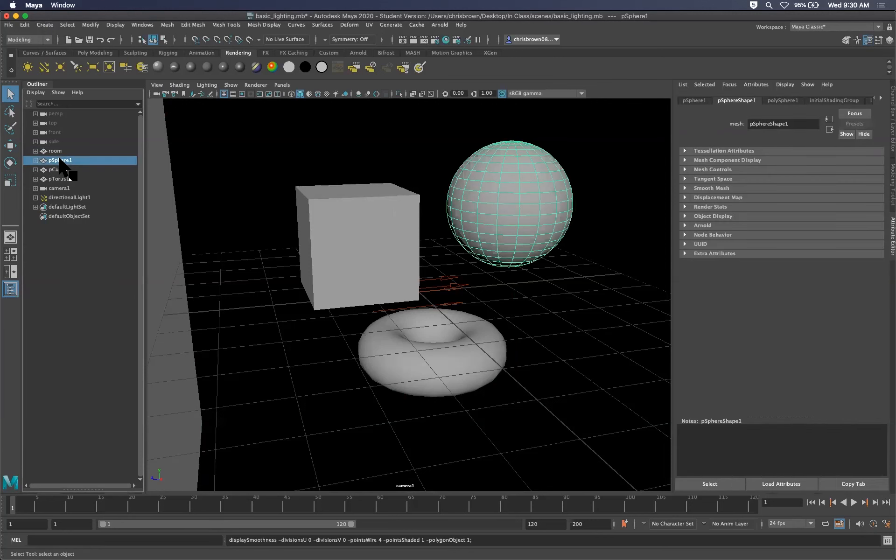
click(59, 170)
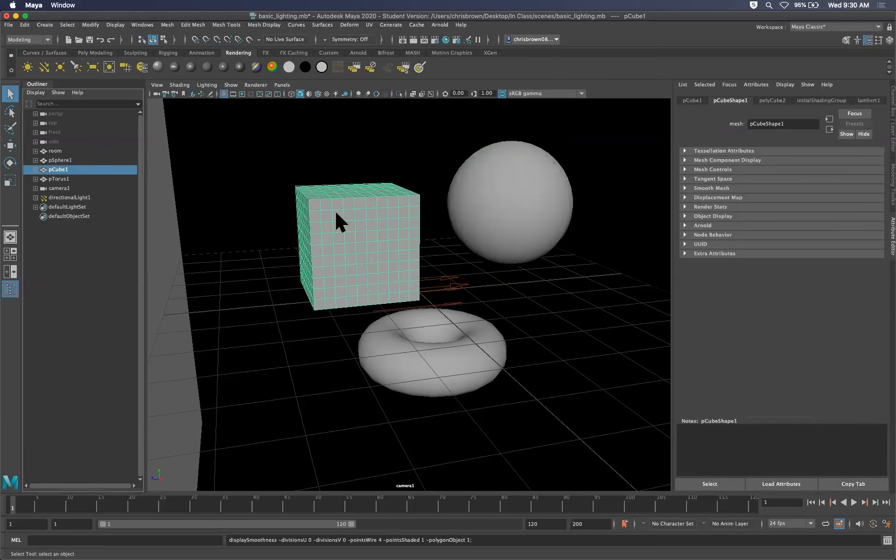
key(3)
click(326, 176)
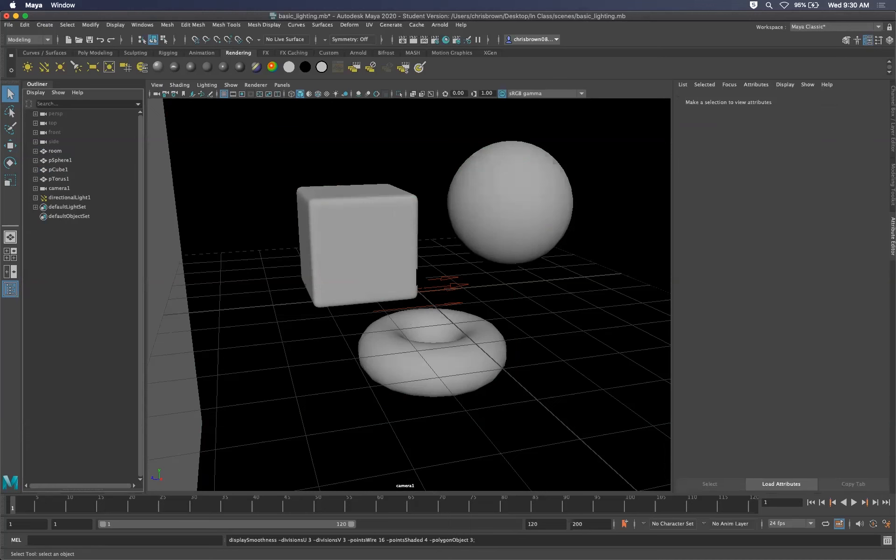
- Cycle the camera1 view through wireframe, shaded, textured and all-lights display, leaving it lit by the scene's lights
key(4)
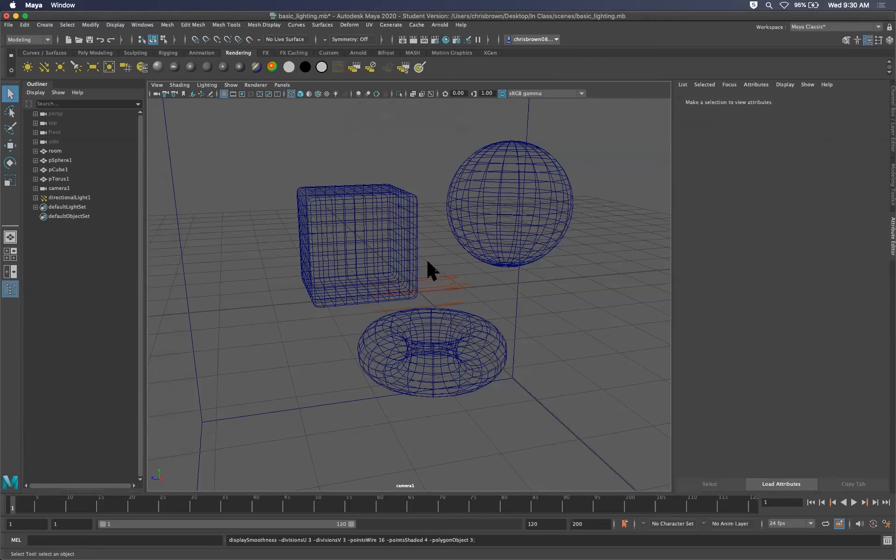
key(5)
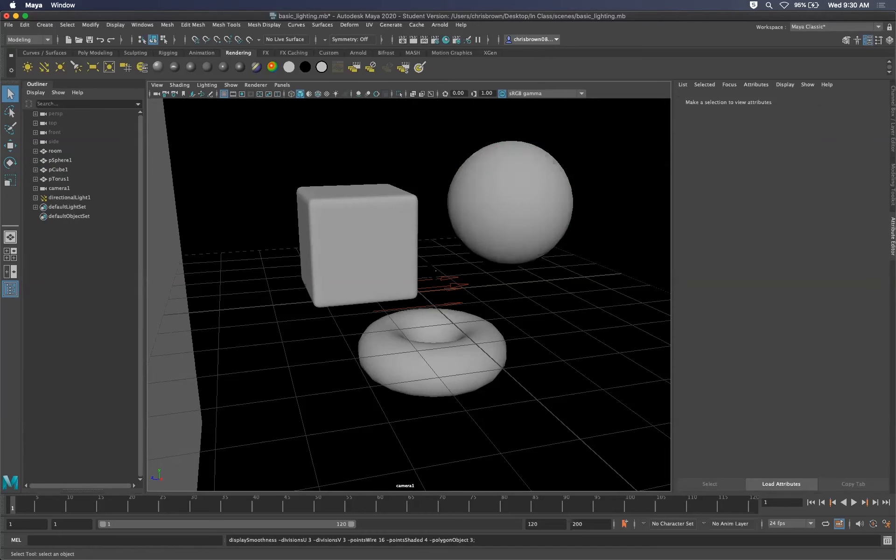
key(6)
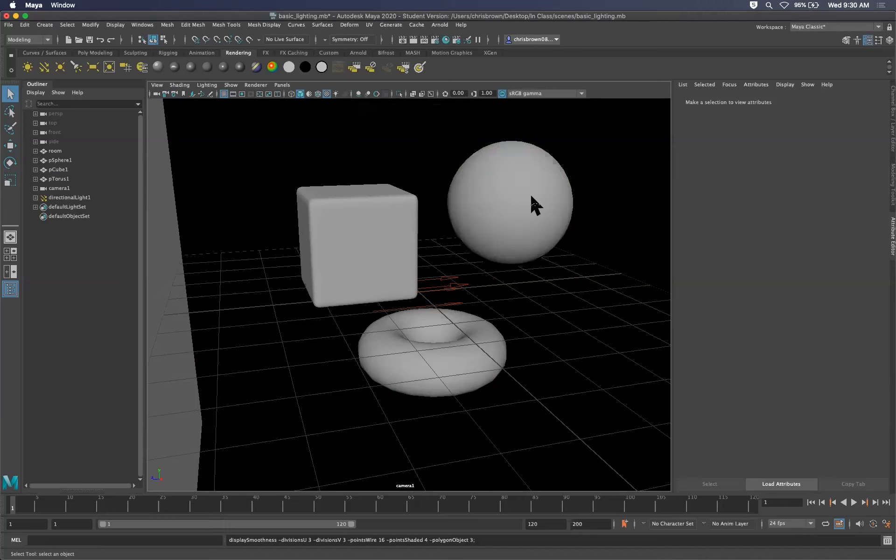
key(7)
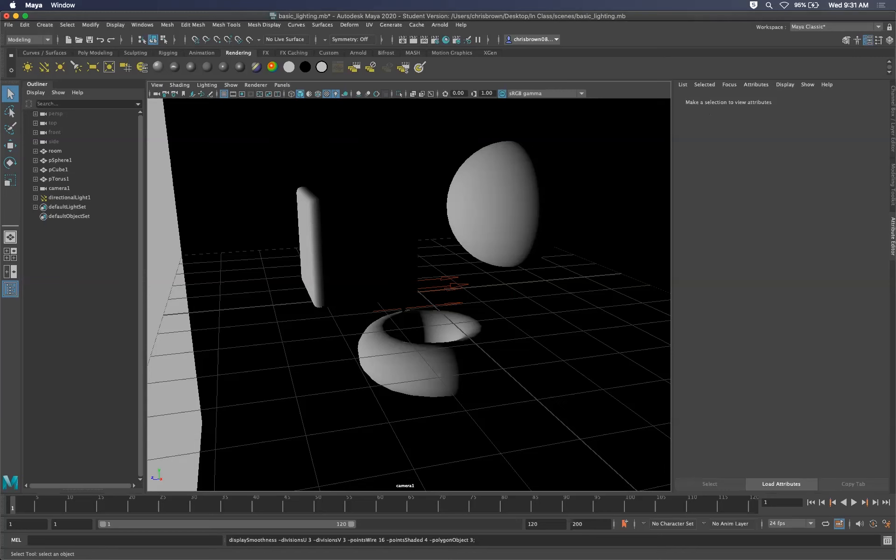
key(4)
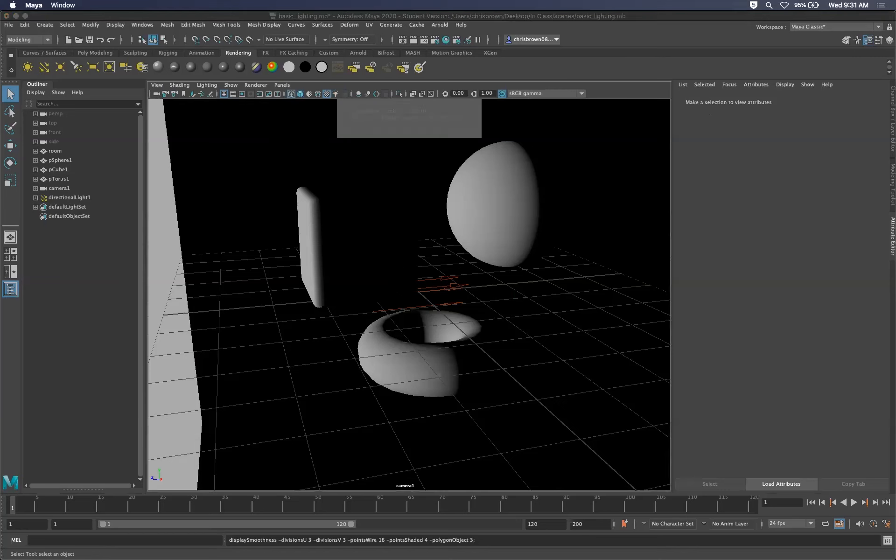
key(5)
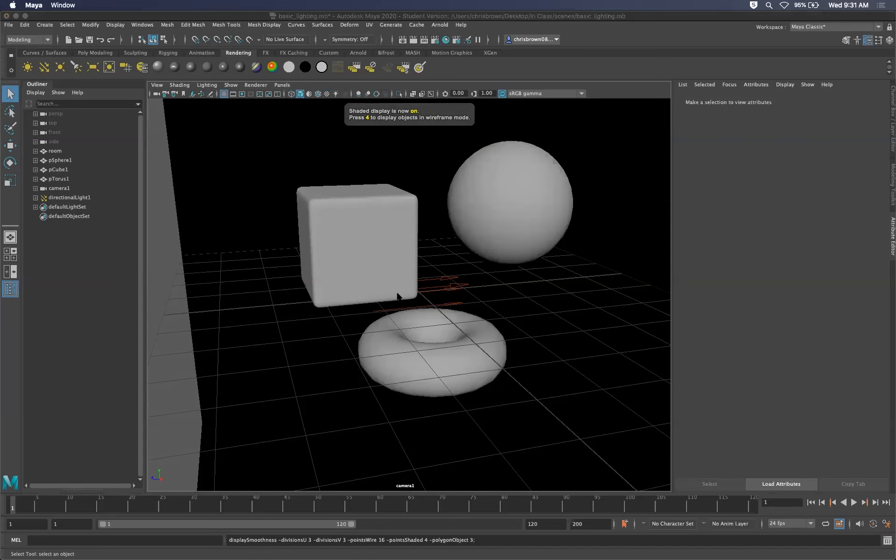
key(7)
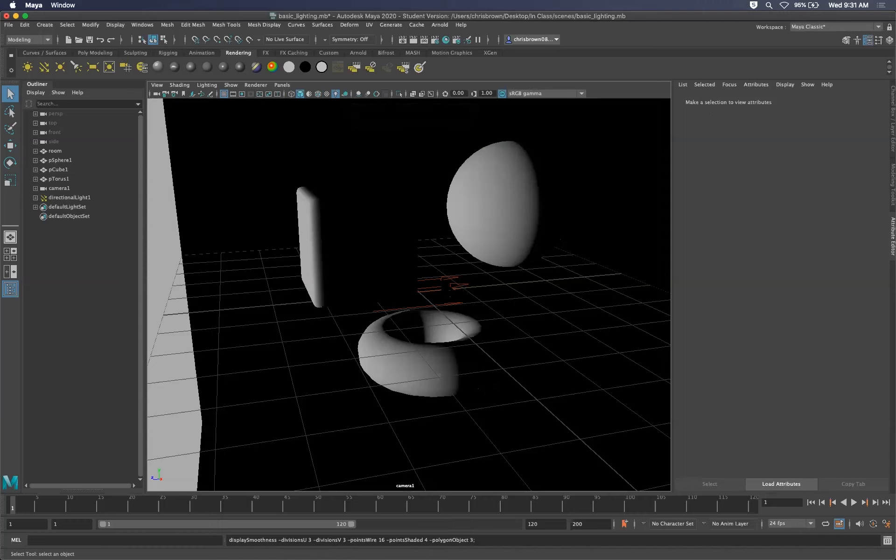
- Rotate the directional light about 7 degrees around Z and move it up near the cube's upper-left corner in the camera1 view
click(10, 146)
click(426, 276)
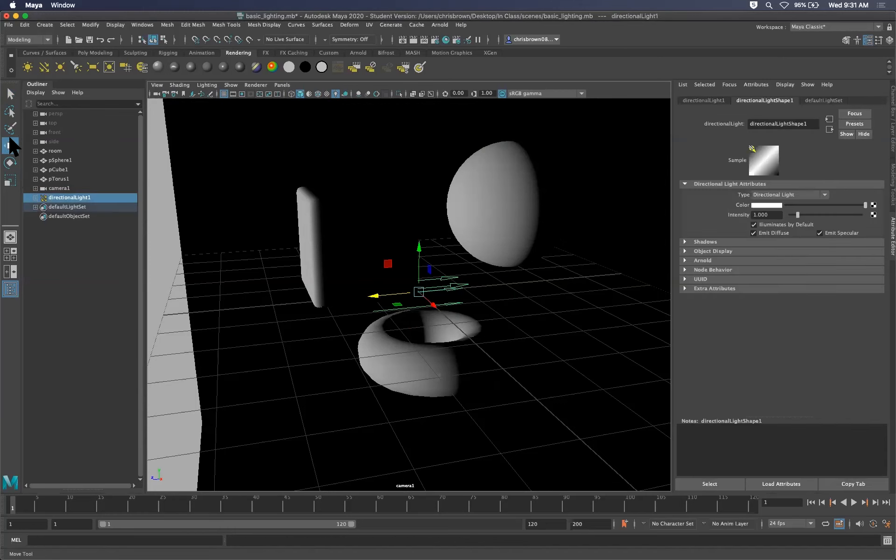
click(9, 163)
mouse_move(431, 283)
mouse_down()
mouse_move(426, 295)
mouse_move(422, 279)
mouse_up()
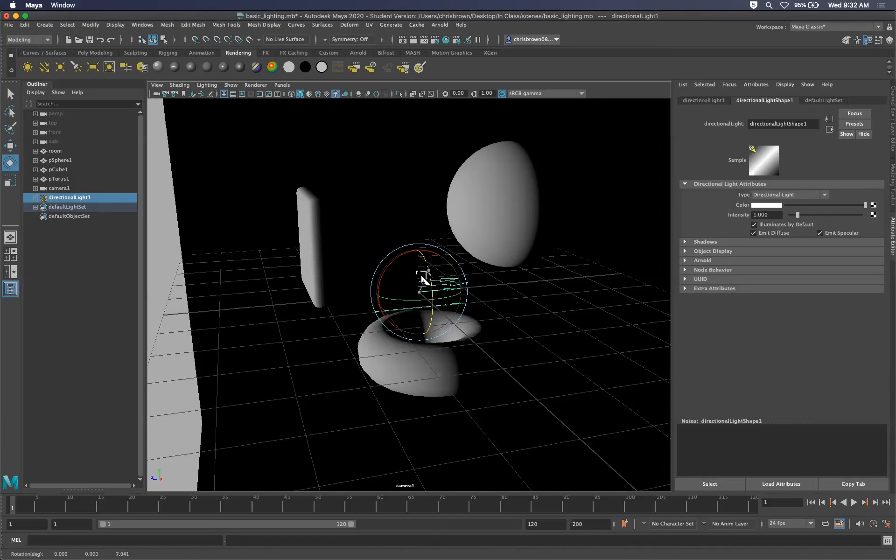
click(10, 146)
drag(420, 293, 244, 154)
- Rotate the directional light in the top and front views so it aims diagonally down into the room
click(10, 162)
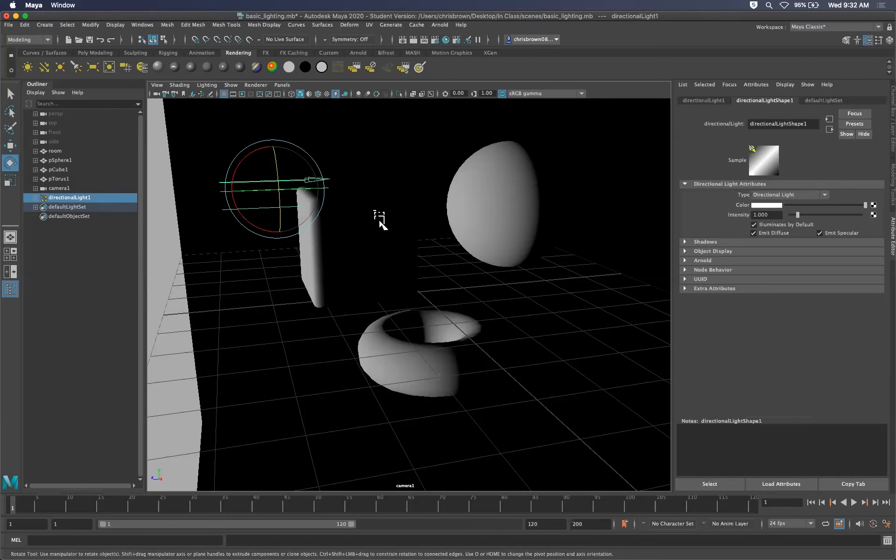
key(space)
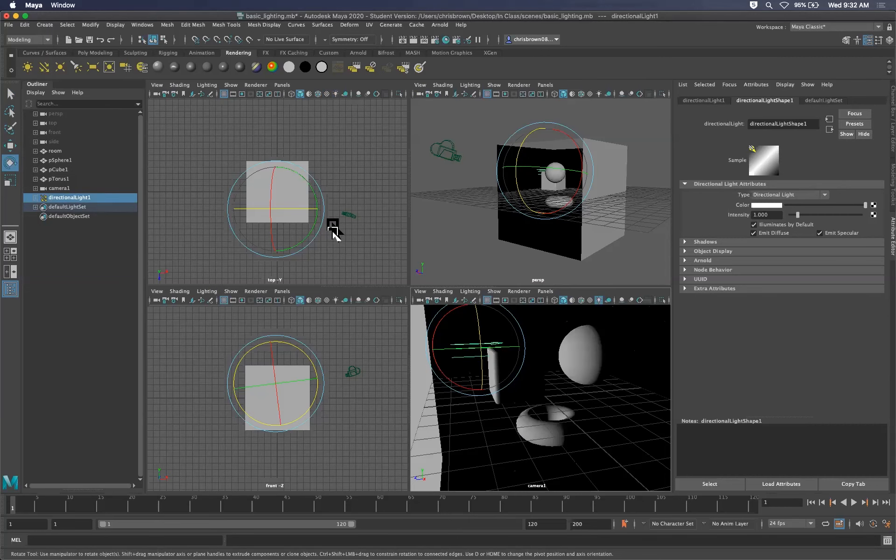
mouse_move(309, 234)
mouse_down()
mouse_move(288, 248)
mouse_move(310, 236)
mouse_move(296, 244)
mouse_up()
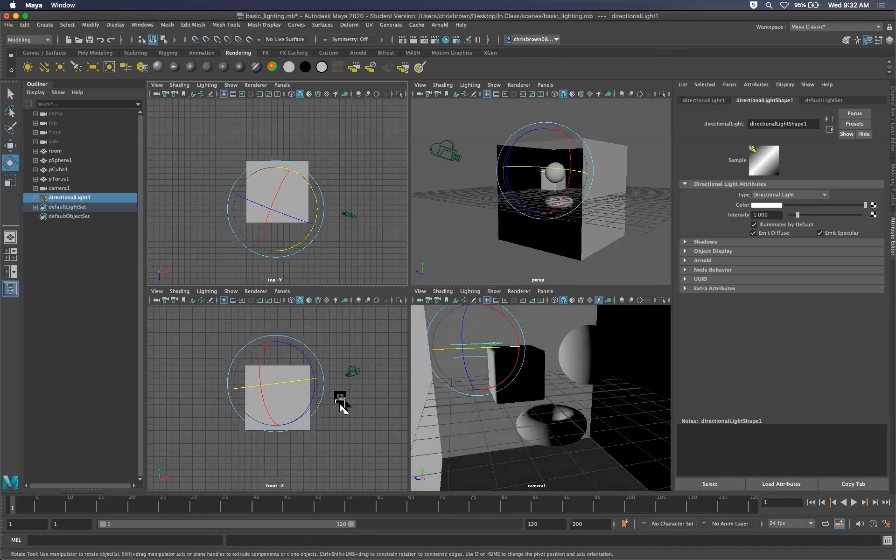
mouse_move(294, 355)
mouse_down()
mouse_move(327, 370)
mouse_move(262, 390)
mouse_up()
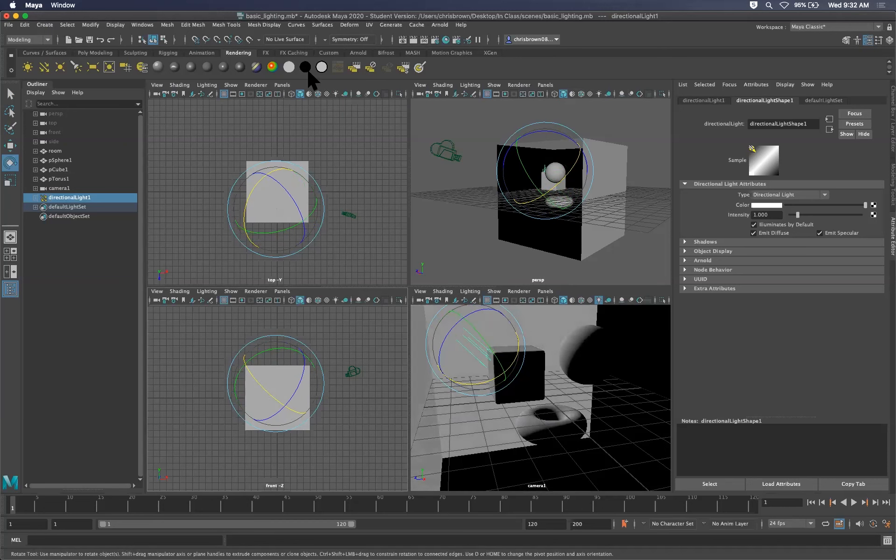
- Render the front view and the camera1 view with Maya Software to examine how the directional light shades the objects
click(413, 40)
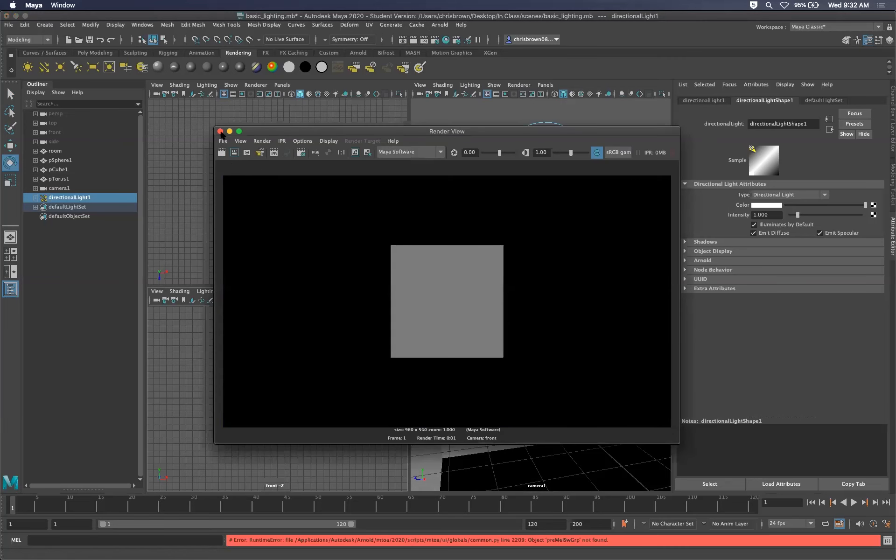
right_click(529, 363)
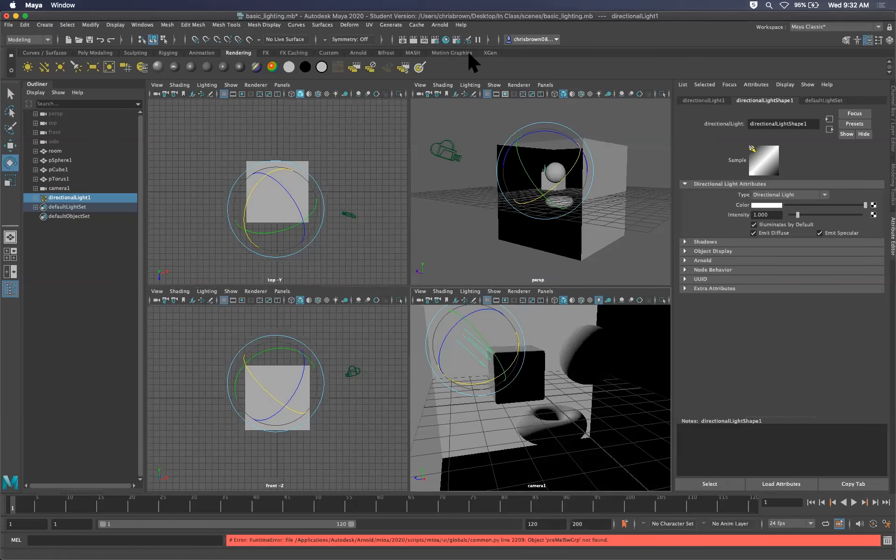
click(413, 40)
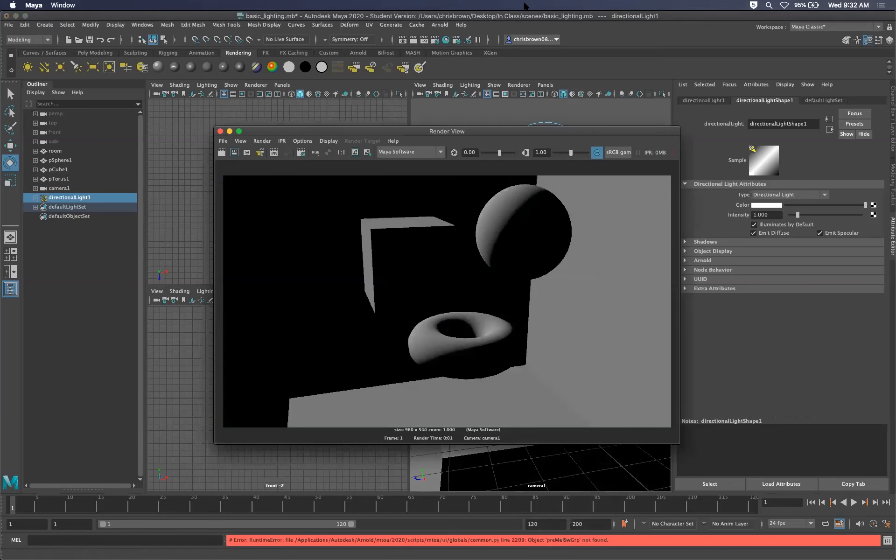
click(525, 16)
- Adjust the directional light's rotation in the perspective view, keeping it aimed diagonally down into the room
middle_drag(593, 234, 624, 229)
alt+drag(623, 227, 607, 231)
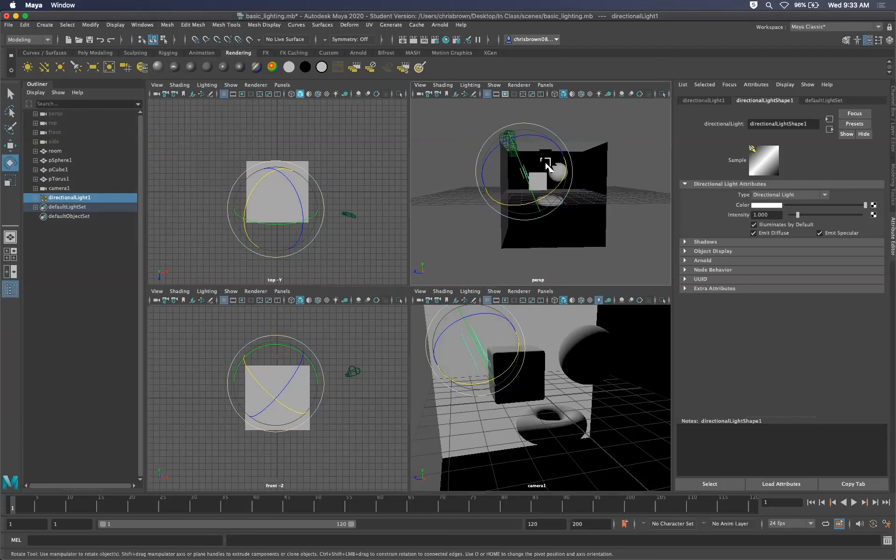
mouse_move(568, 174)
mouse_down()
mouse_move(575, 167)
mouse_move(536, 136)
mouse_move(554, 166)
mouse_move(551, 149)
mouse_up()
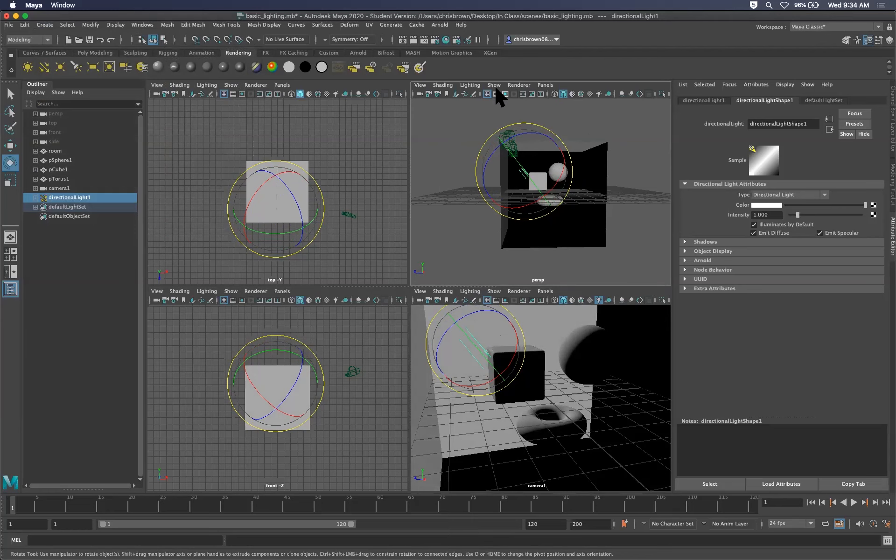
- Render the perspective view and the camera1 view to check the adjusted light direction, closing each render window
click(411, 40)
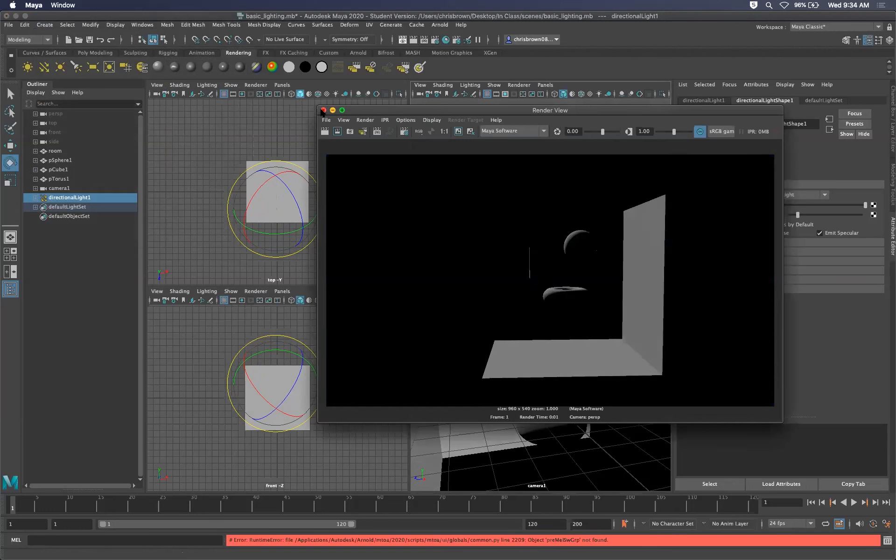
click(323, 110)
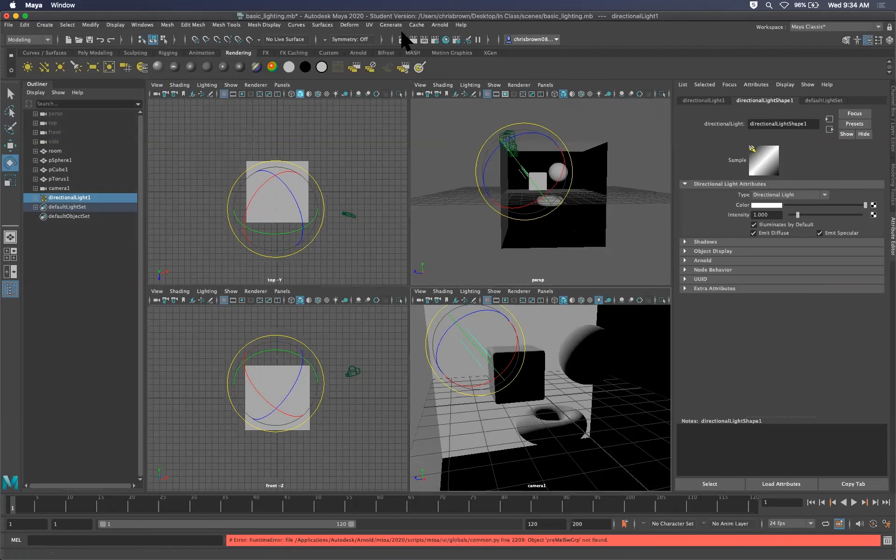
click(413, 40)
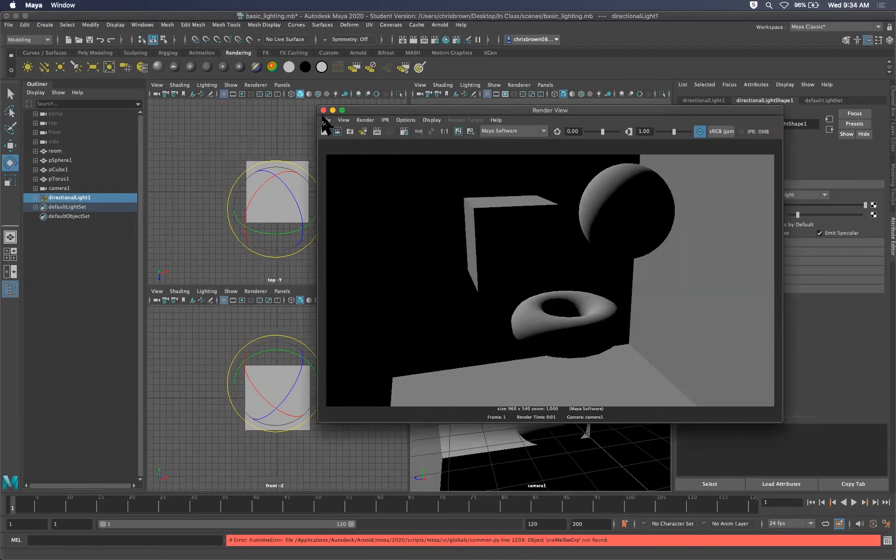
click(323, 110)
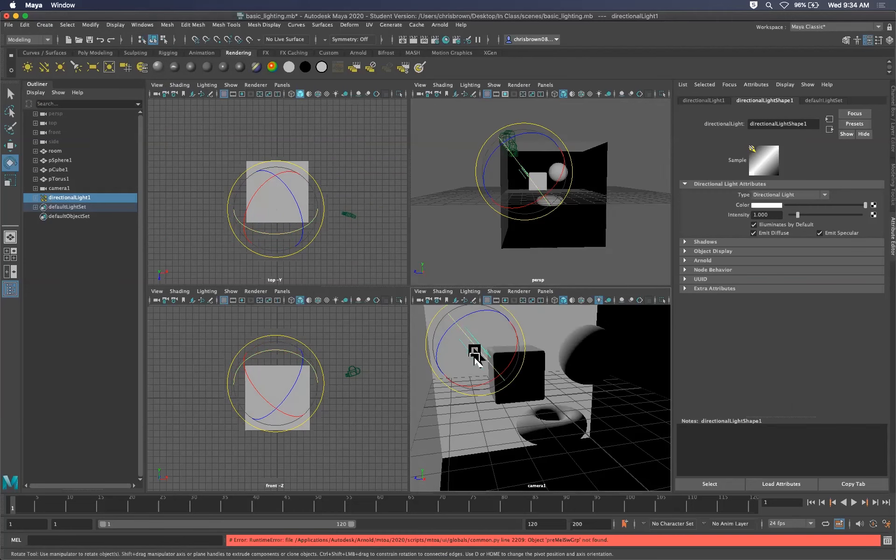
- Delete the directional light and set the camera1 view to textured display using all lights
key(Delete)
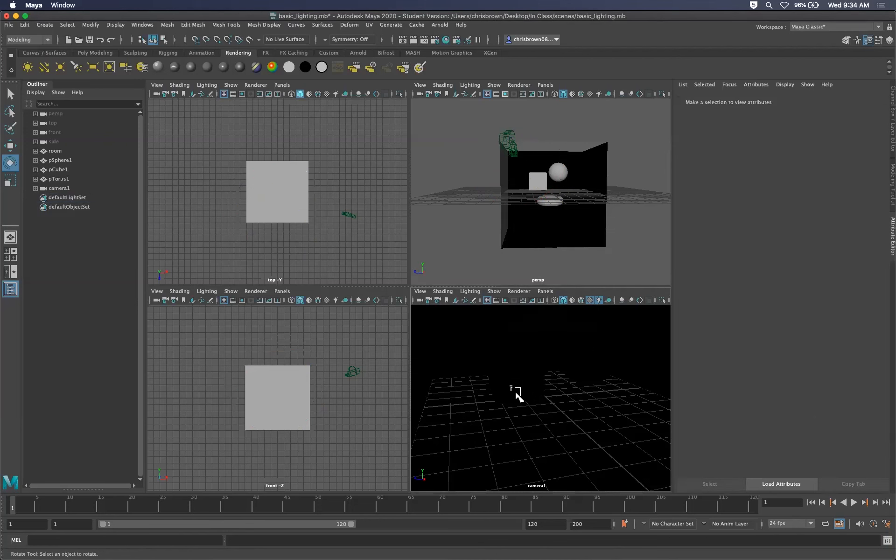
key(6)
key(7)
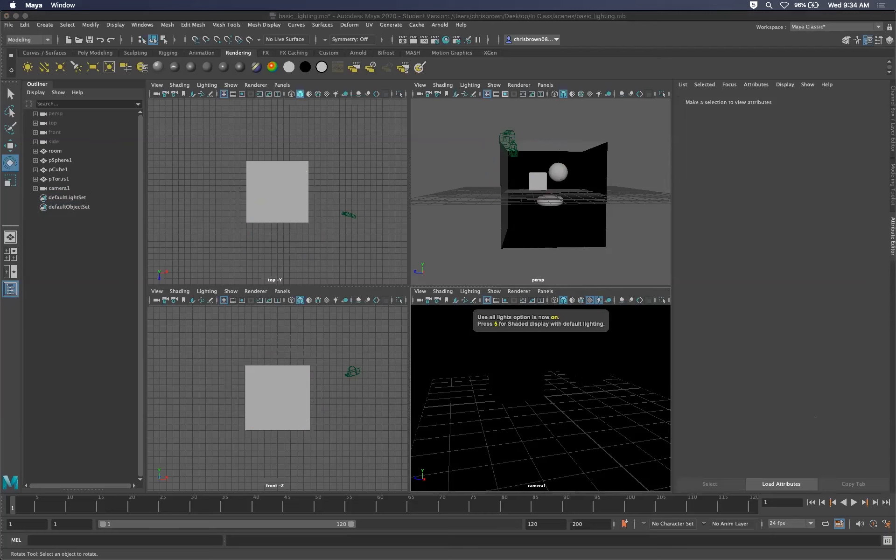
- Render the camera1 view without any scene lights, close the render window, and create an ambient light
click(413, 40)
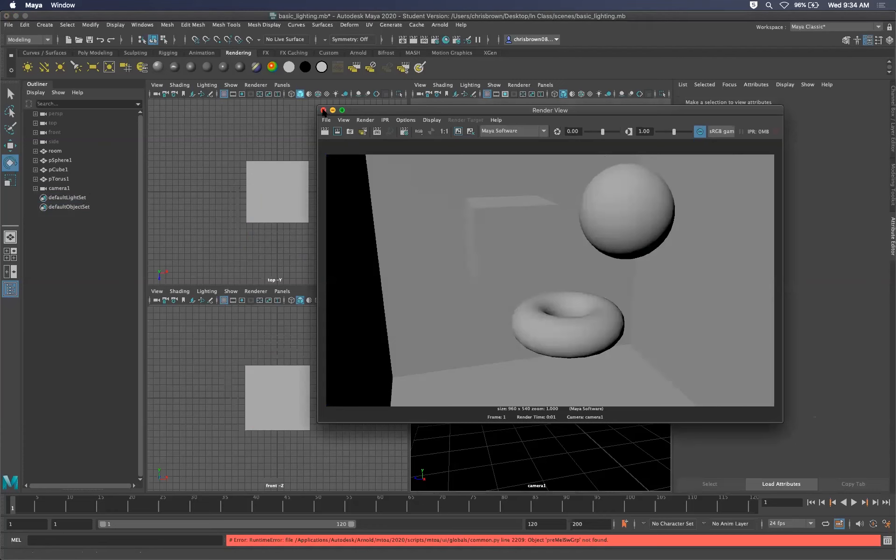
click(323, 110)
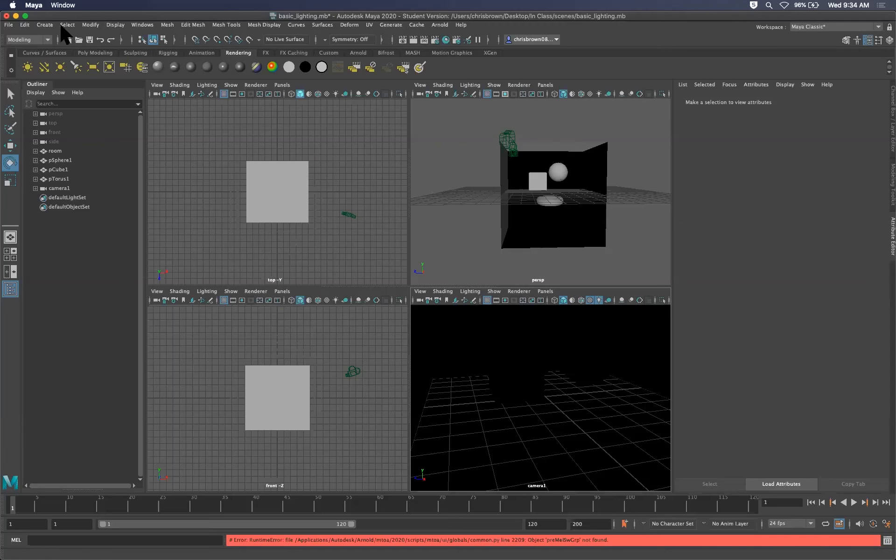
click(45, 24)
mouse_move(70, 76)
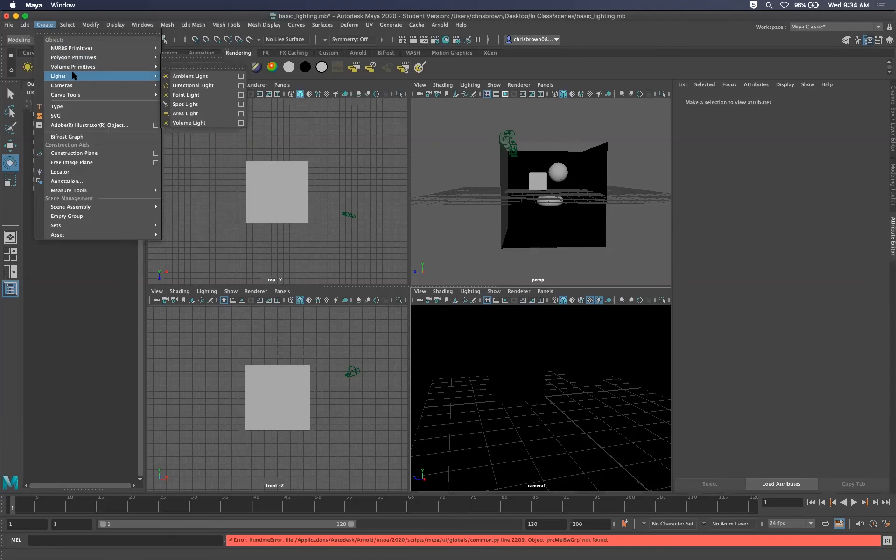
click(195, 77)
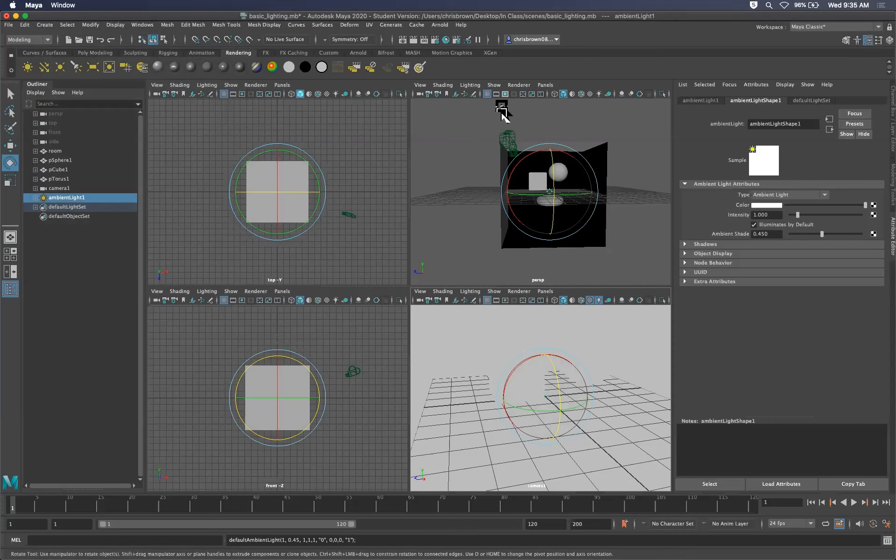
- Render the camera1 view with Maya Software to examine the ambient light's shading on the objects, and close the render window
click(414, 40)
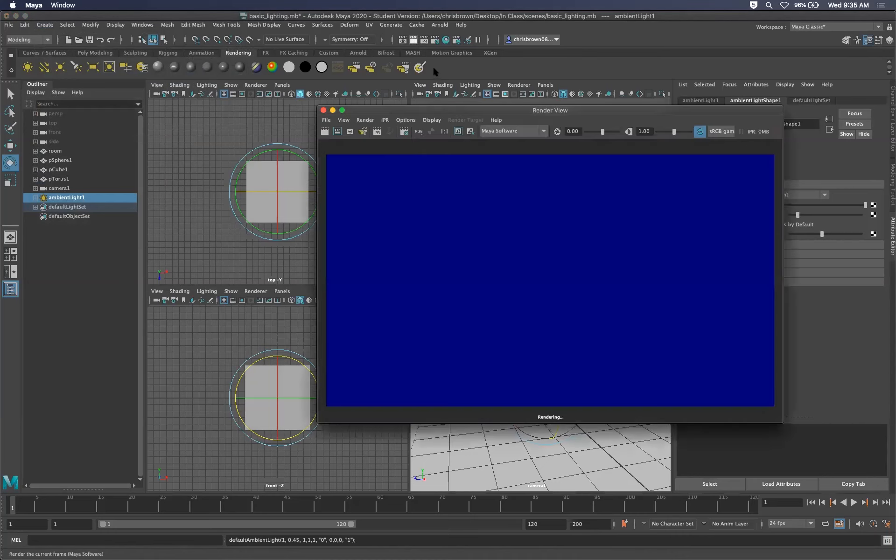
drag(631, 108, 303, 211)
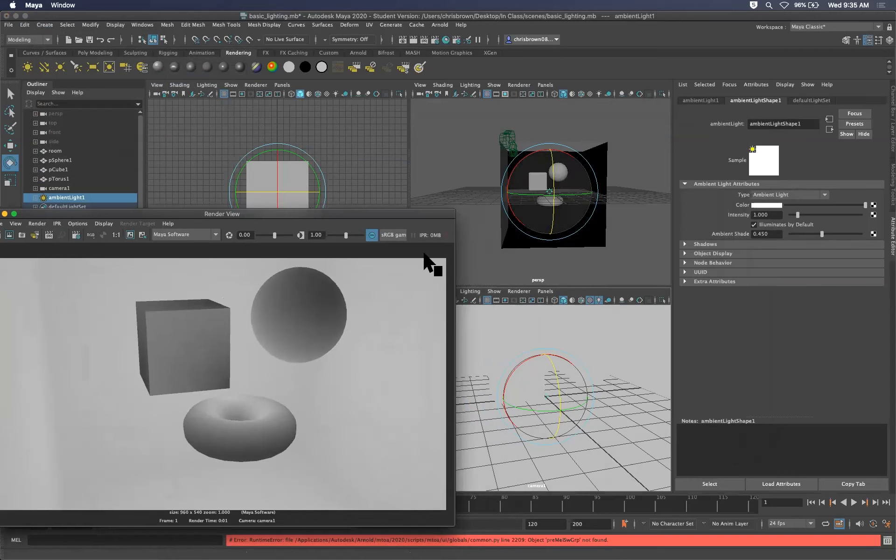
drag(439, 214, 620, 162)
drag(779, 49, 556, 127)
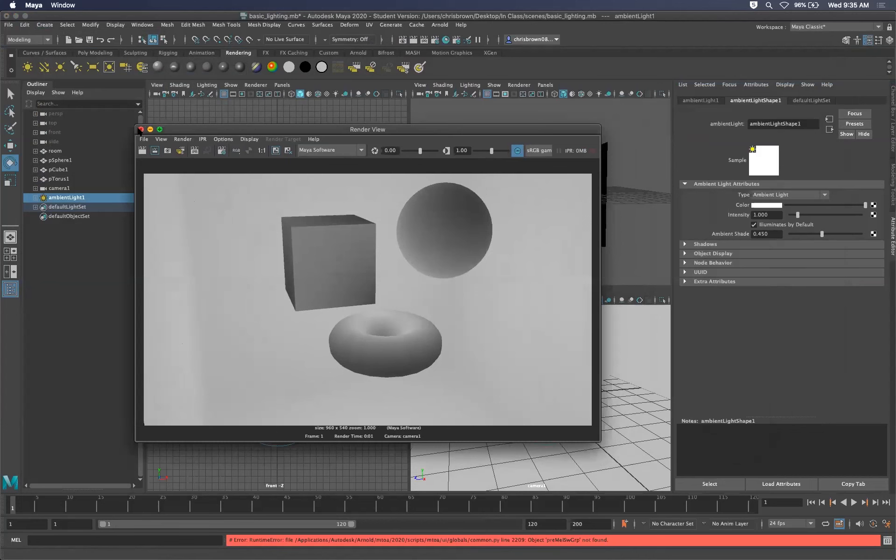
click(141, 130)
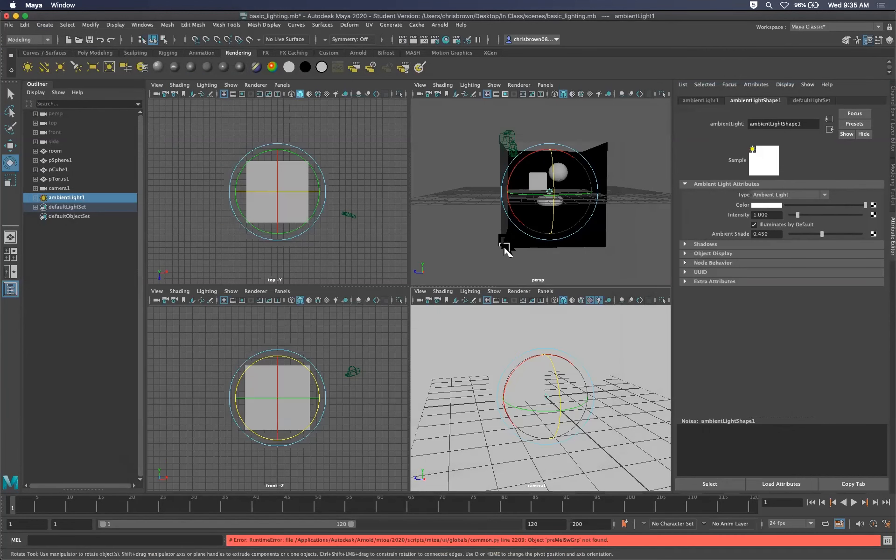
- Delete the ambient light and create a point light in its place
key(Delete)
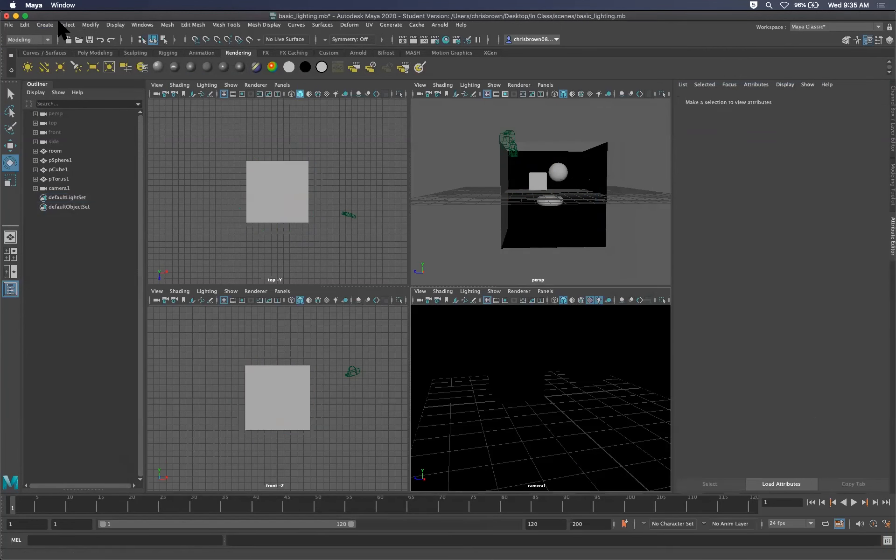
click(44, 25)
mouse_move(100, 75)
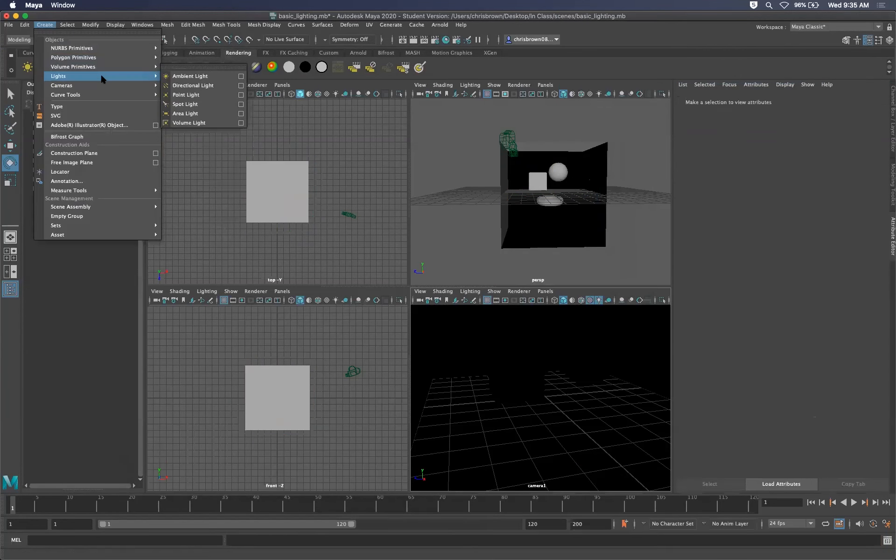
click(198, 94)
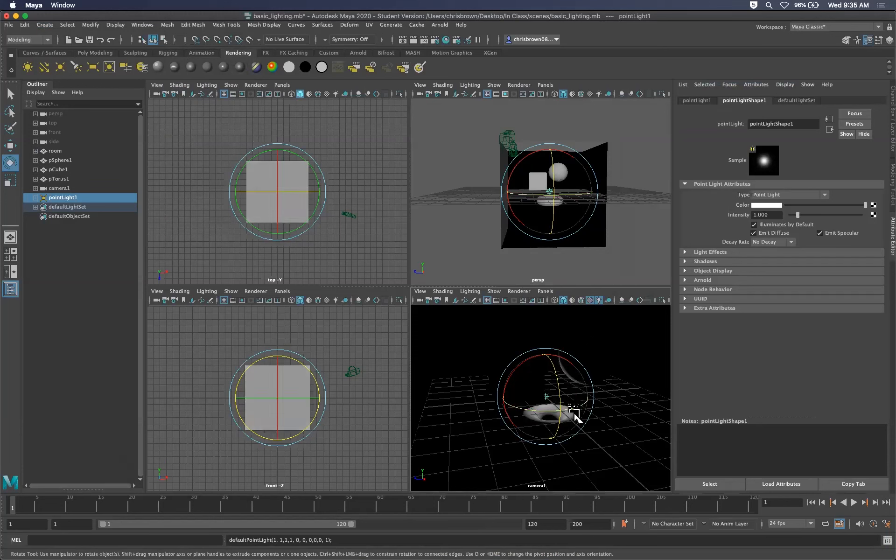
- Maximize the camera1 view, render it to examine the point light's shading, and close the render window
key(space)
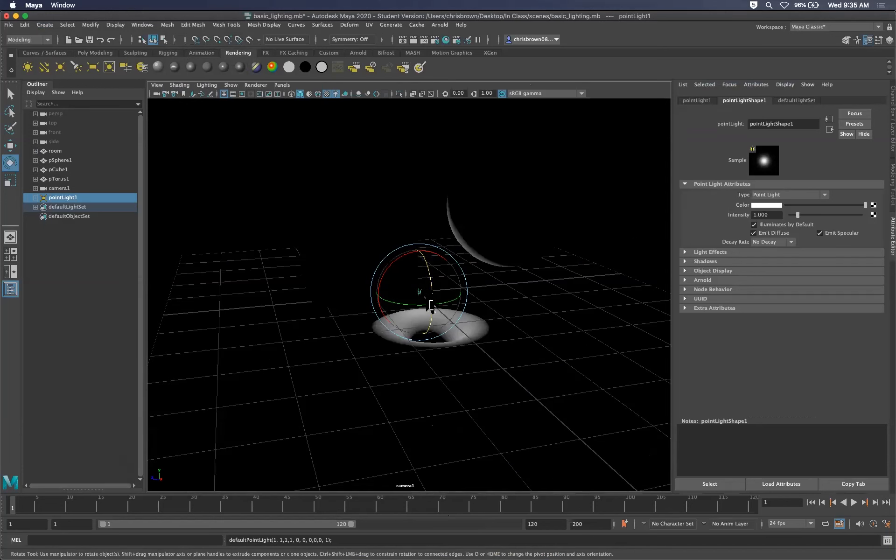
click(413, 41)
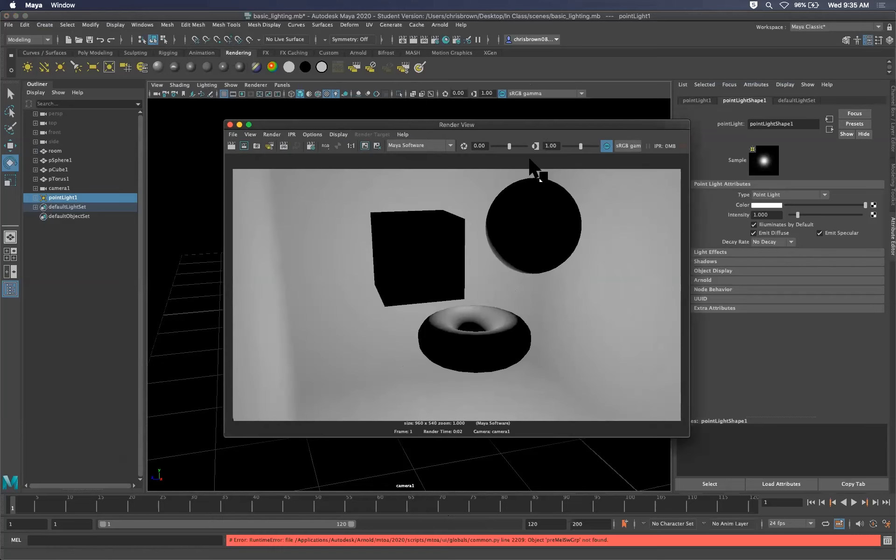
drag(562, 129, 506, 136)
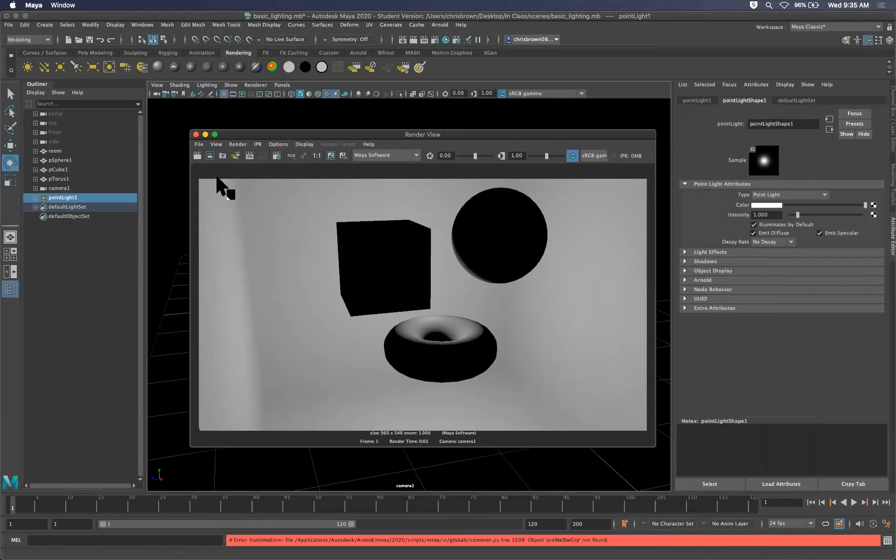
click(196, 135)
click(44, 24)
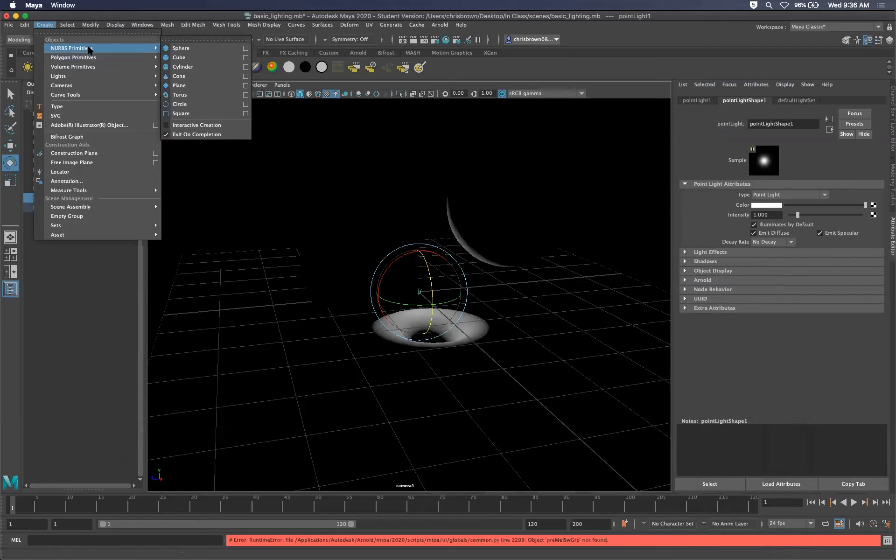
mouse_move(117, 76)
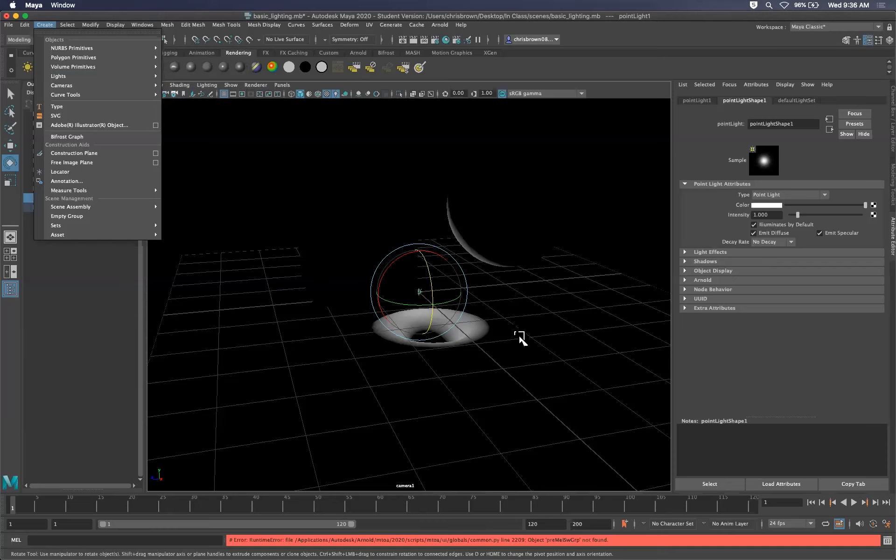
mouse_move(109, 54)
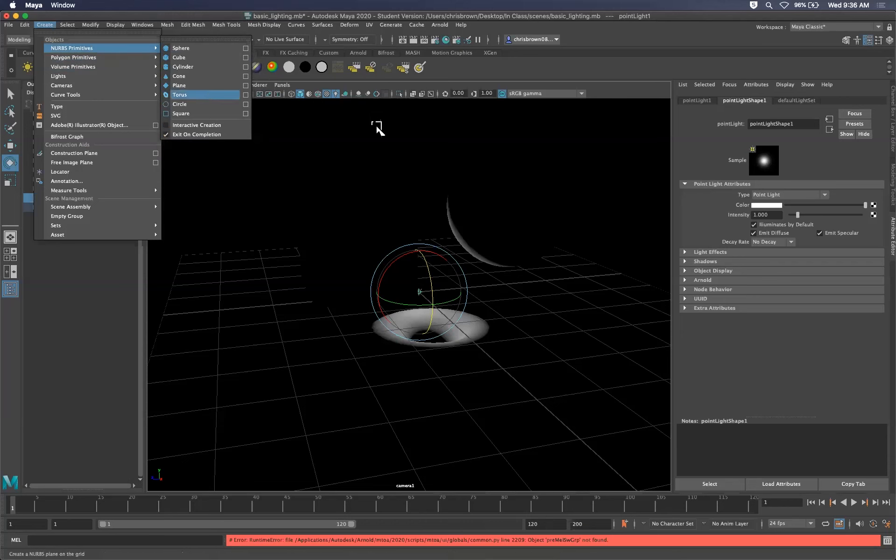
click(520, 294)
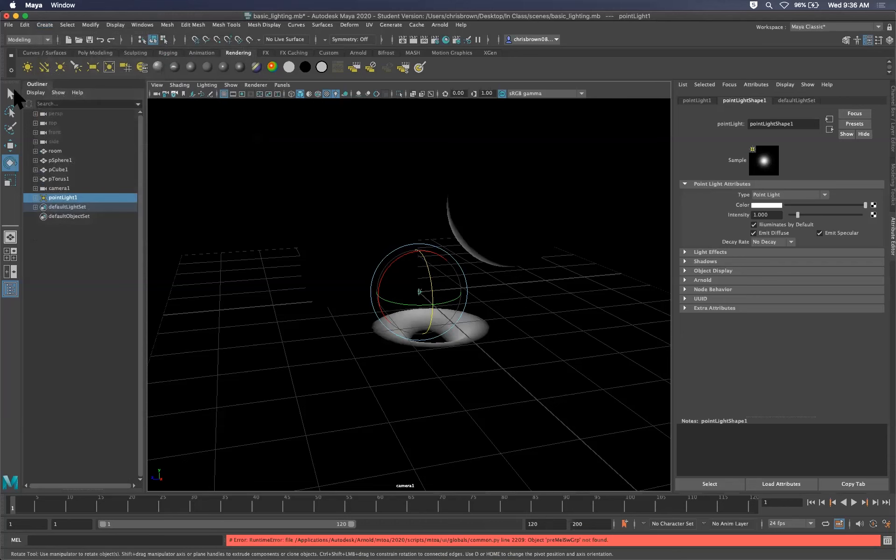
- Delete the point light and return to the four-view layout
click(10, 94)
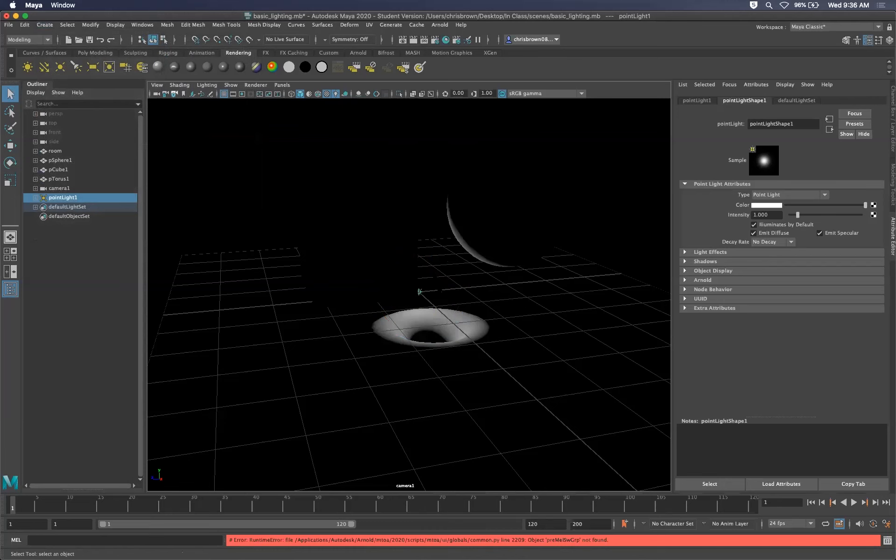
key(Delete)
scroll(409, 294, down, 6)
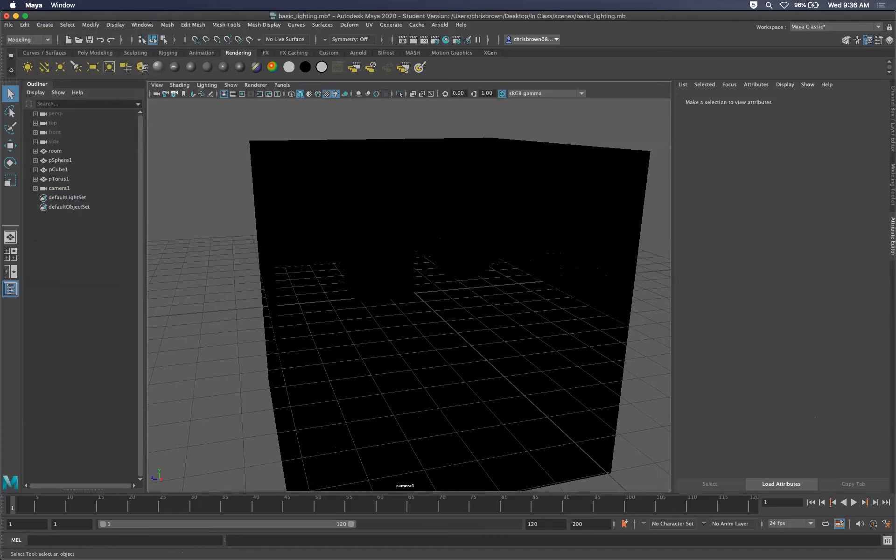
scroll(409, 294, up, 3)
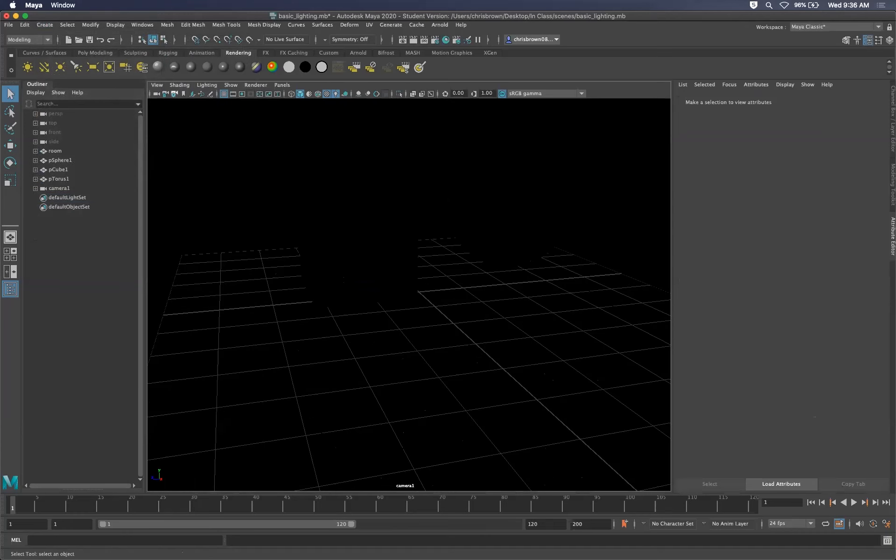
key(space)
- Create an ambient light in the room scene
alt+drag(546, 201, 612, 211)
alt+right_drag(612, 212, 619, 168)
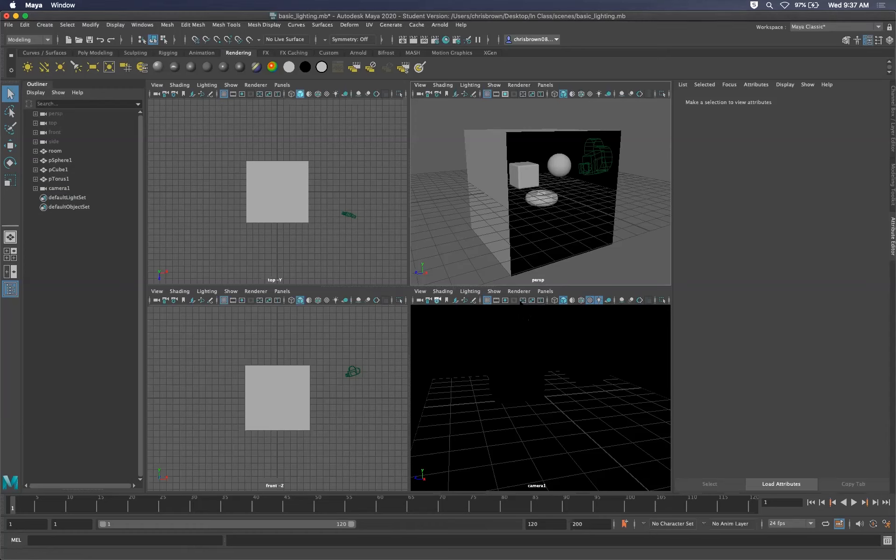
click(67, 25)
mouse_move(45, 25)
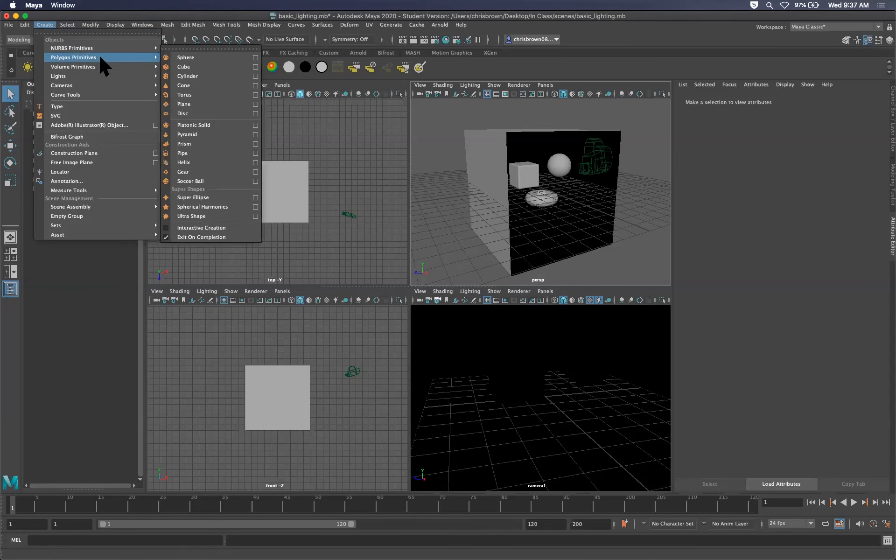
mouse_move(137, 76)
click(205, 77)
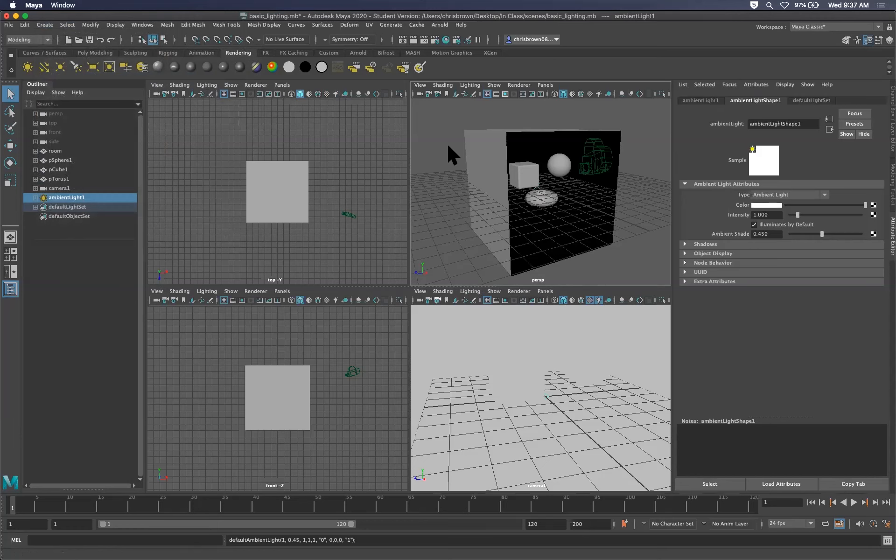
- Render the perspective view and the camera1 view to compare the ambient lighting, closing each render window
click(414, 39)
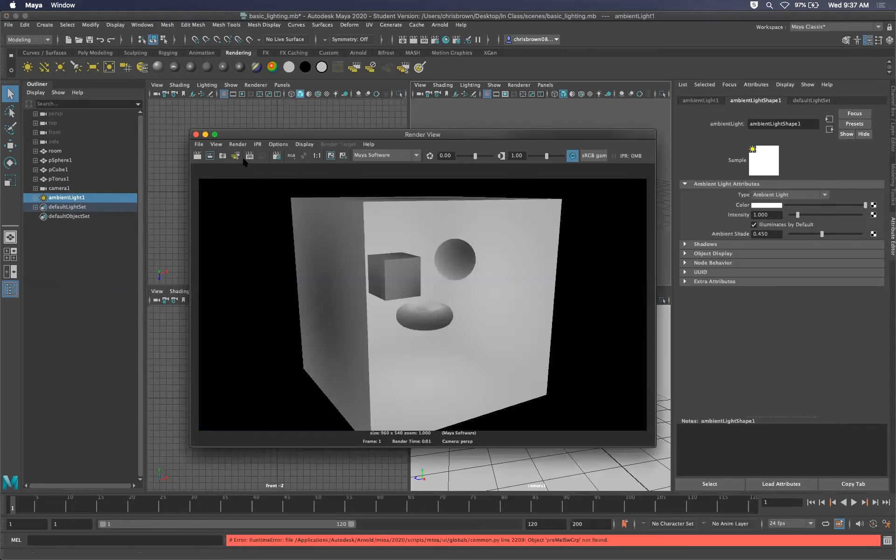
drag(441, 134, 340, 67)
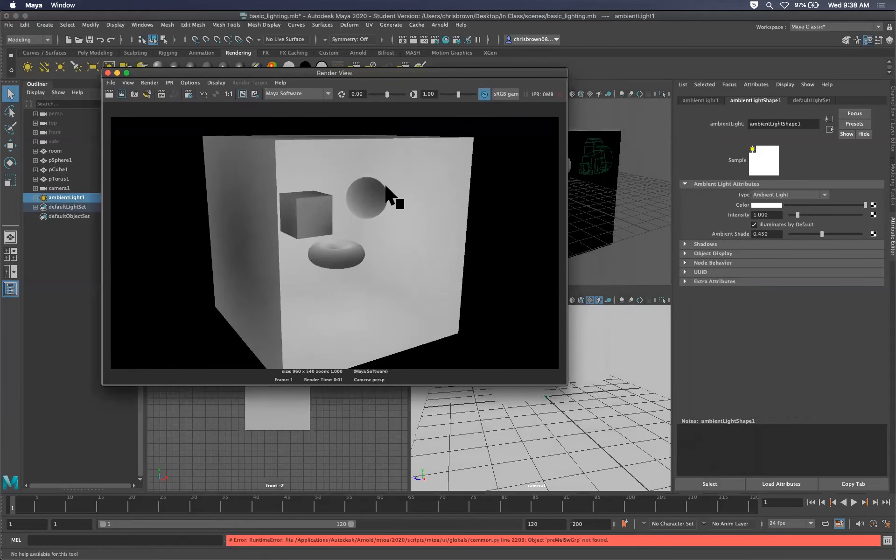
click(108, 73)
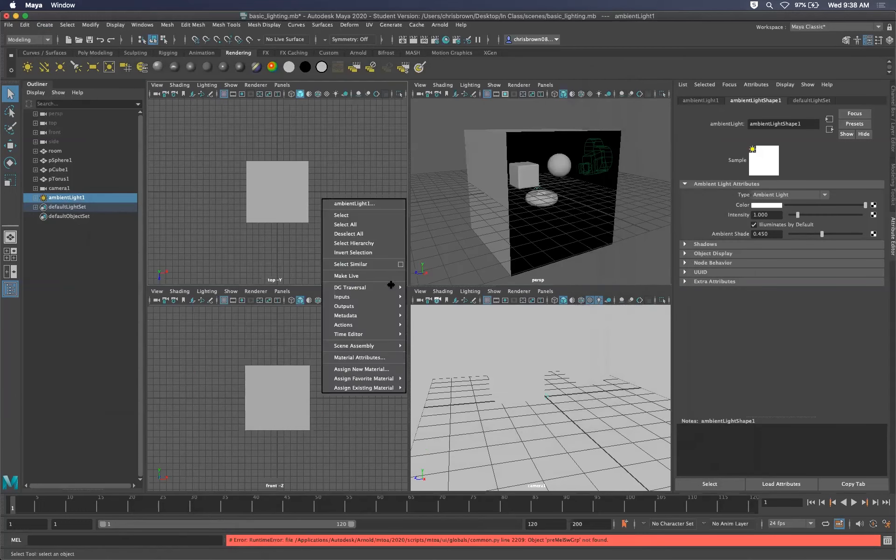
right_click(484, 387)
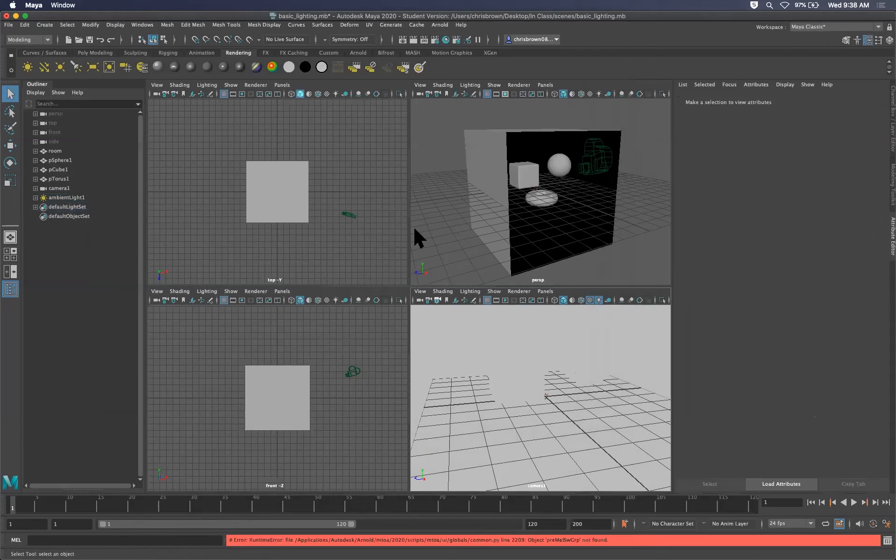
click(415, 40)
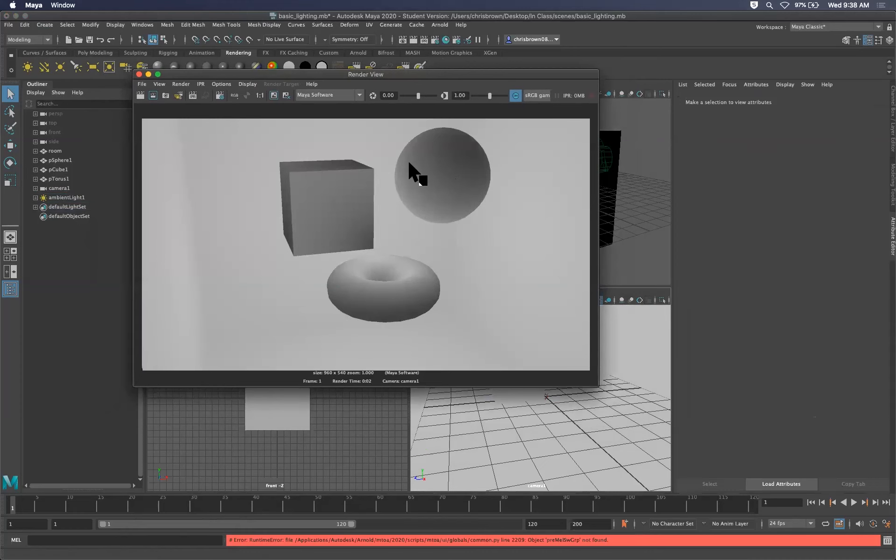
click(138, 74)
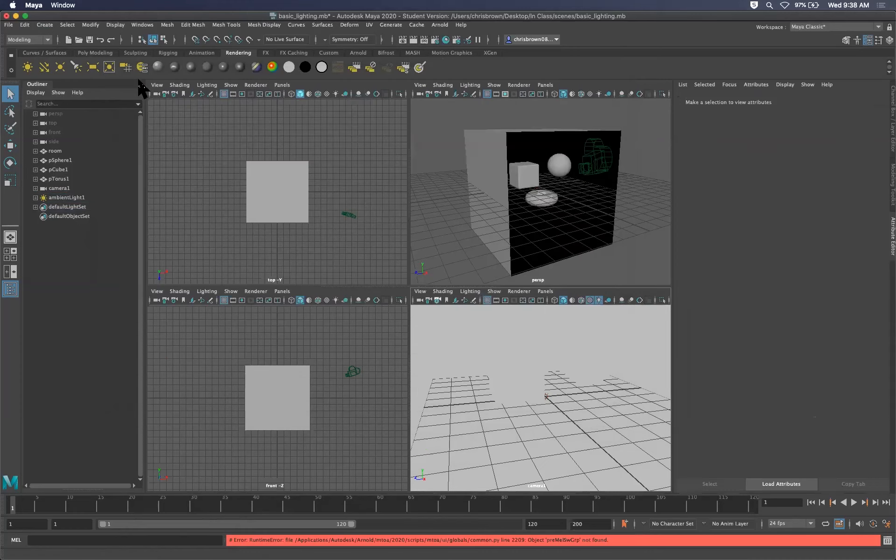
- Set the ambient light's intensity to 0.5 and reduce it further to 0.3
click(545, 392)
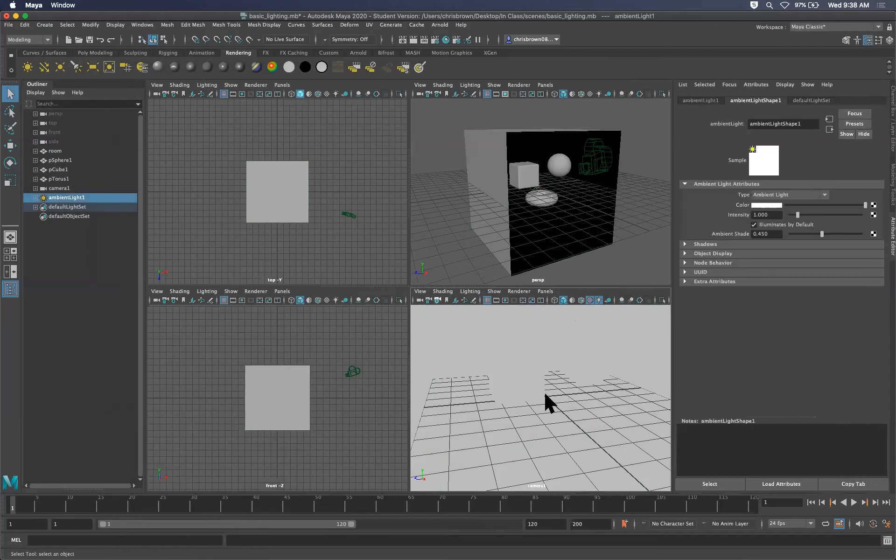
double_click(767, 215)
text(.5)
key(Return)
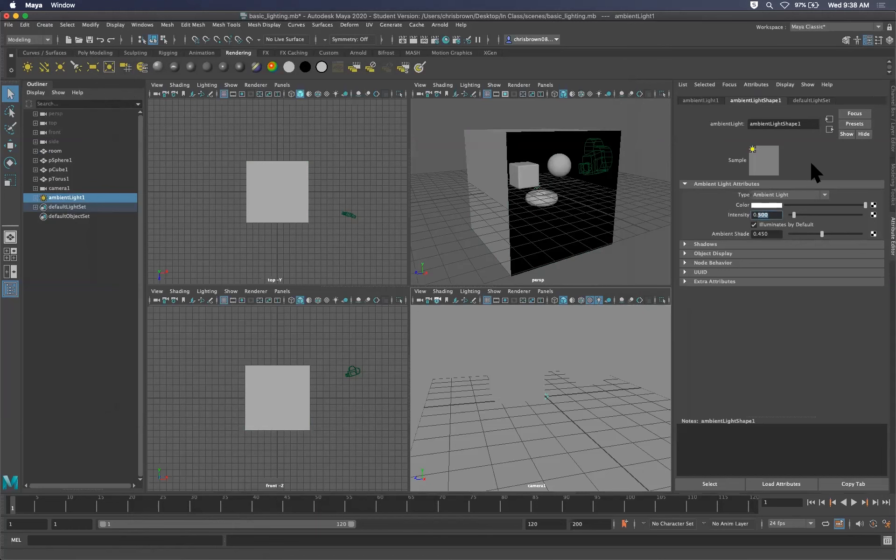
text(3)
key(Return)
- Move the ambient light to the room's lower front-left corner, about X -3.1 and Y -2.6, and render the camera1 view, closing the render window
click(9, 145)
scroll(535, 231, up, 5)
alt+drag(482, 175, 567, 190)
drag(488, 192, 527, 189)
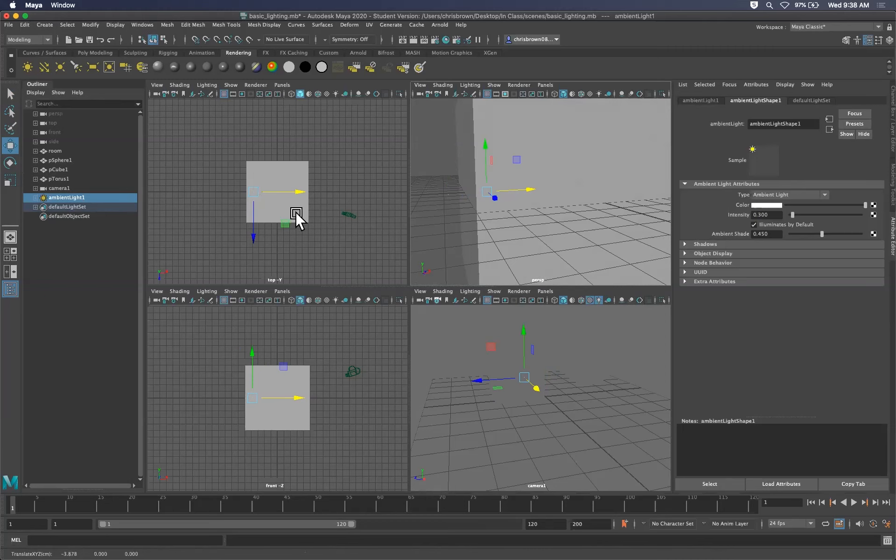
middle_drag(283, 205, 282, 206)
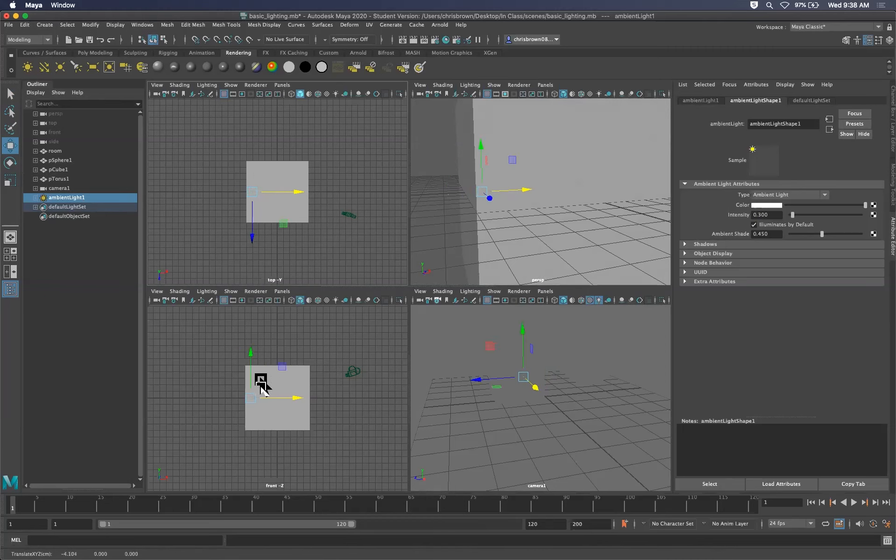
drag(251, 382, 287, 402)
drag(445, 232, 436, 235)
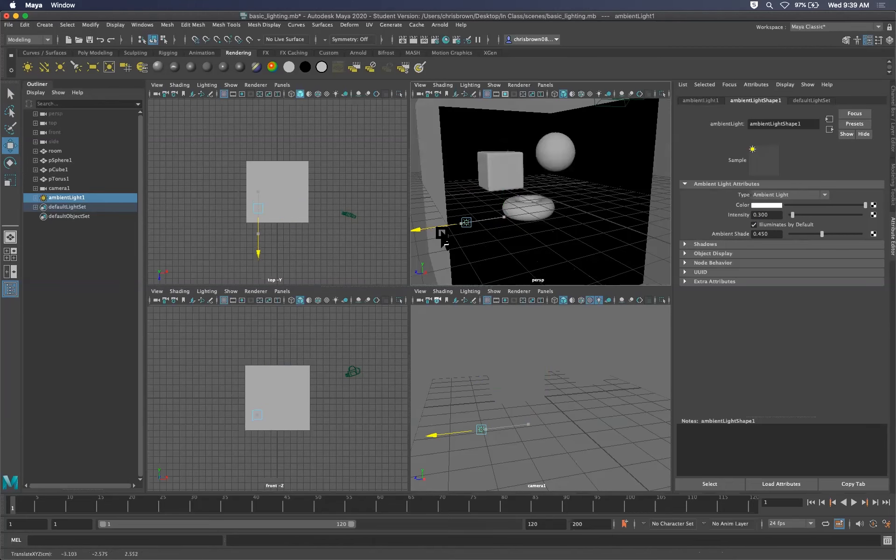
alt+drag(565, 223, 576, 295)
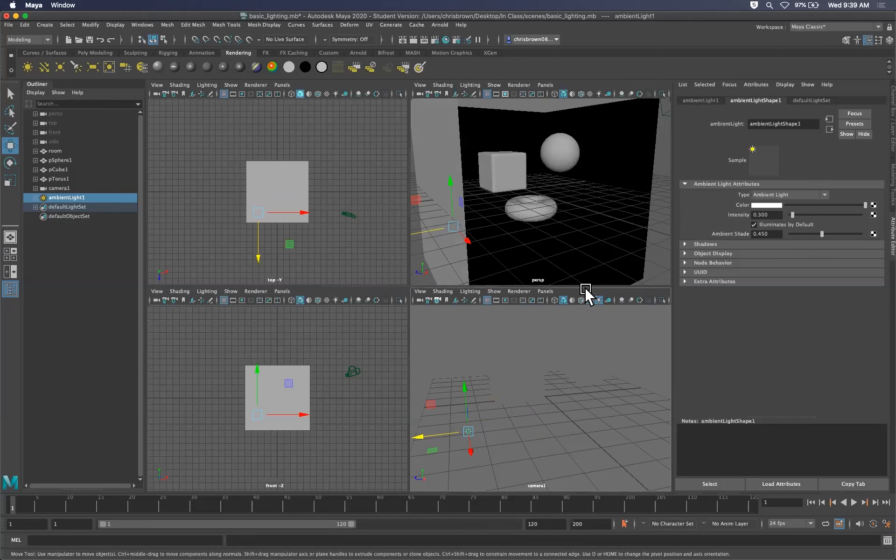
click(413, 40)
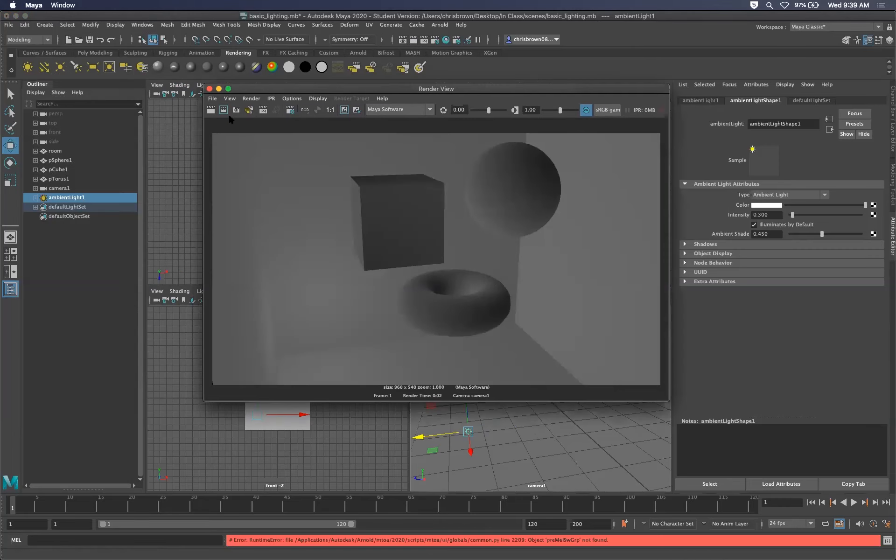
click(210, 89)
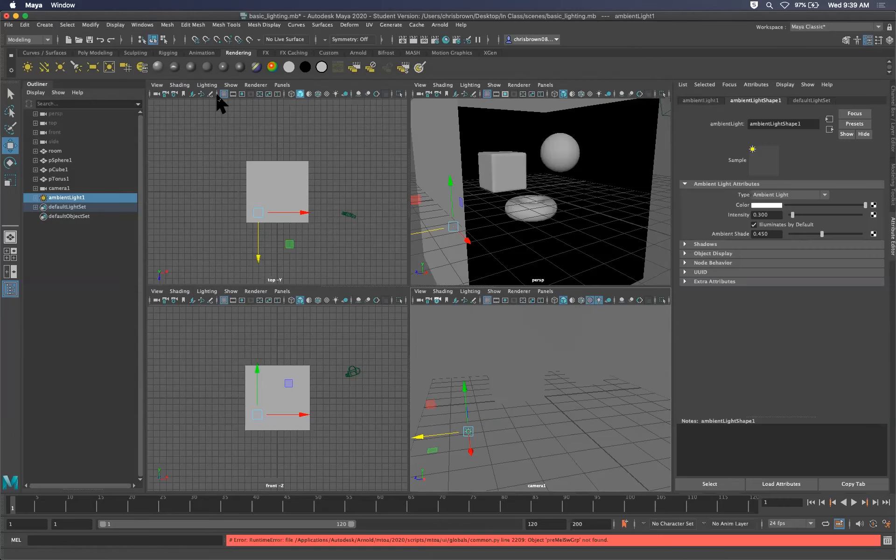
- Create a directional light and rotate it about -16° in X and 31° in Y so it shines onto the objects
click(45, 67)
key(ctrl+z)
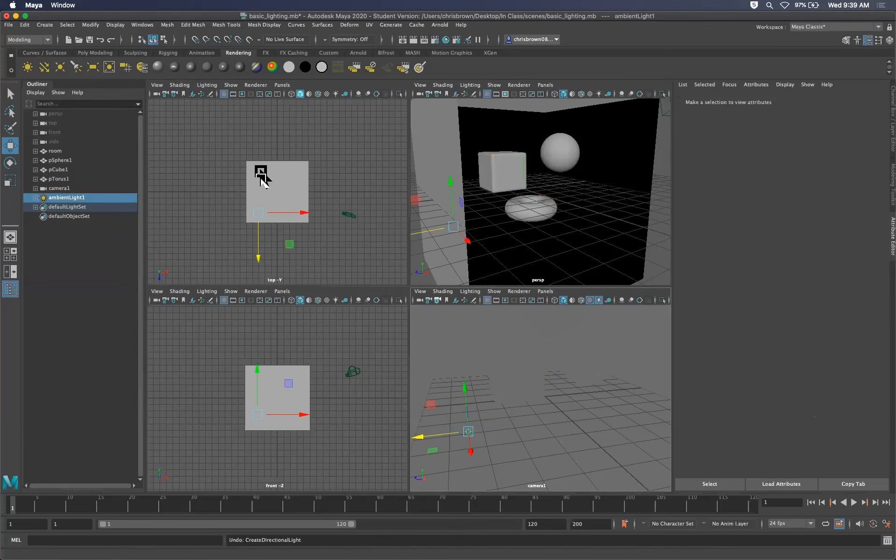
click(45, 67)
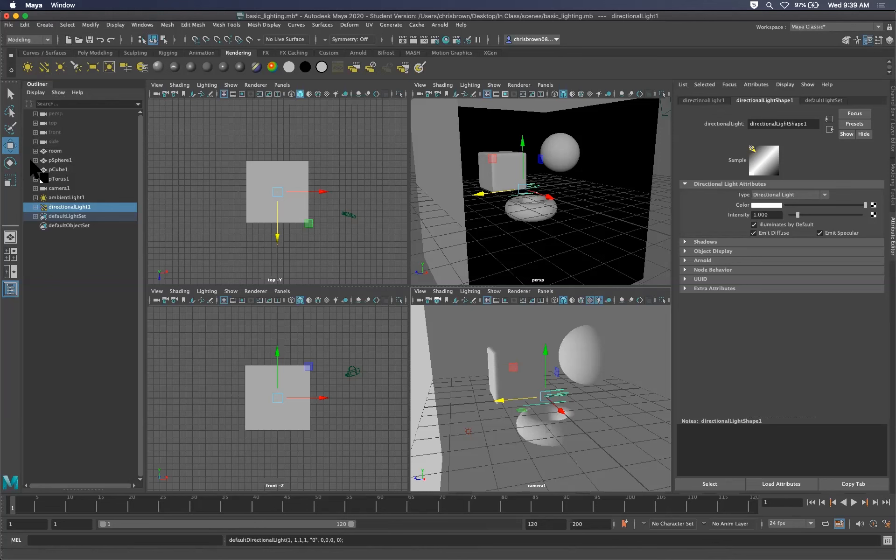
click(10, 162)
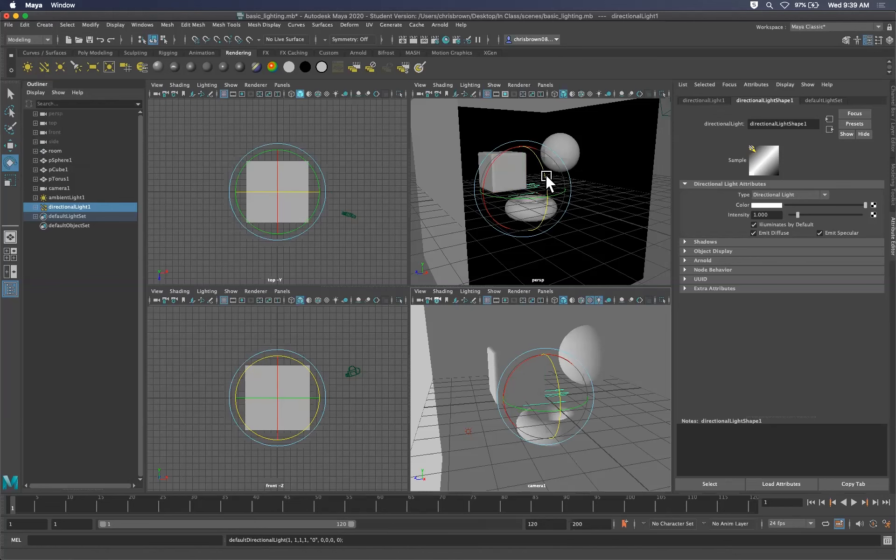
mouse_move(537, 197)
mouse_down()
mouse_move(466, 201)
mouse_move(562, 196)
mouse_move(501, 194)
mouse_move(499, 176)
mouse_move(525, 170)
mouse_move(519, 189)
mouse_up()
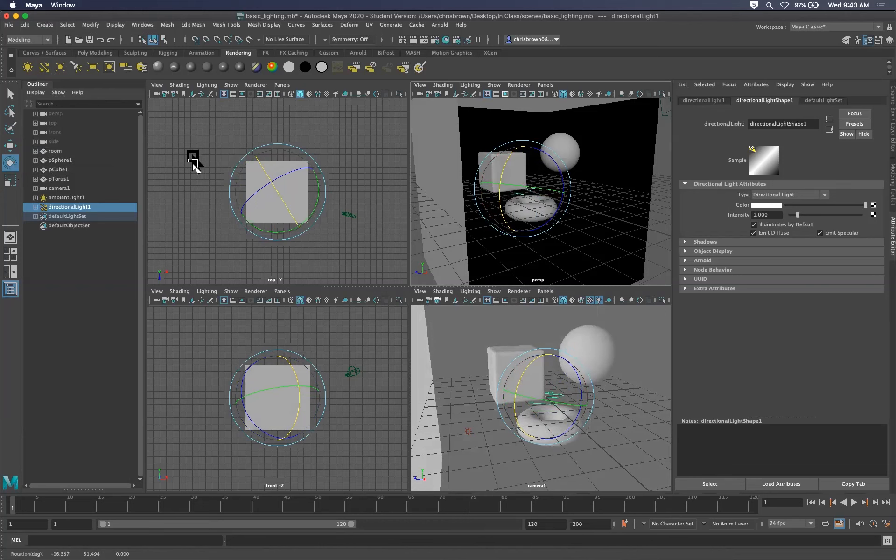
- Move the directional light to the camera side of the room, in front of the cube, and render the camera1 view, closing the render window
click(10, 146)
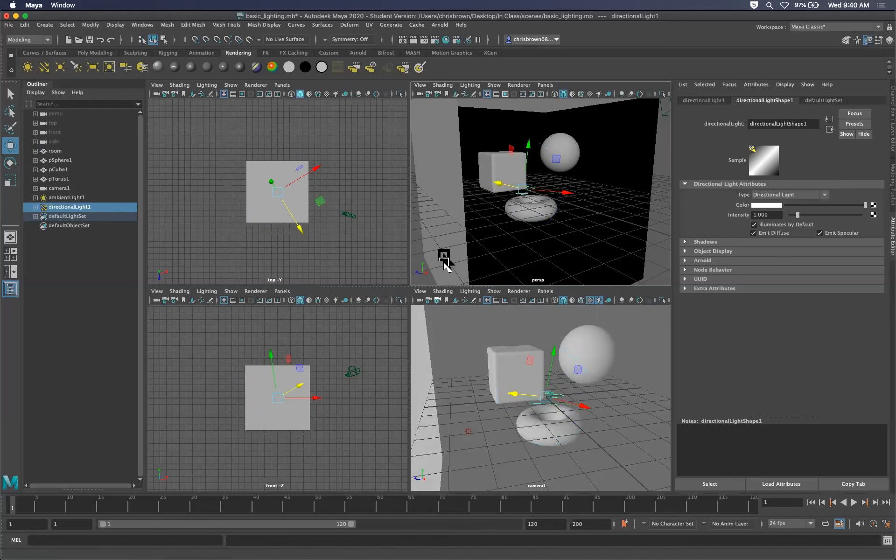
drag(573, 402, 409, 387)
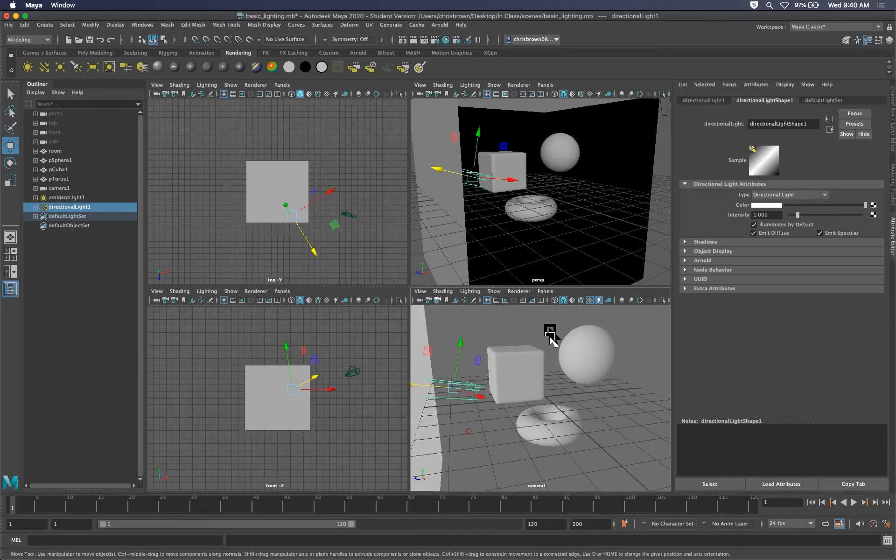
click(414, 39)
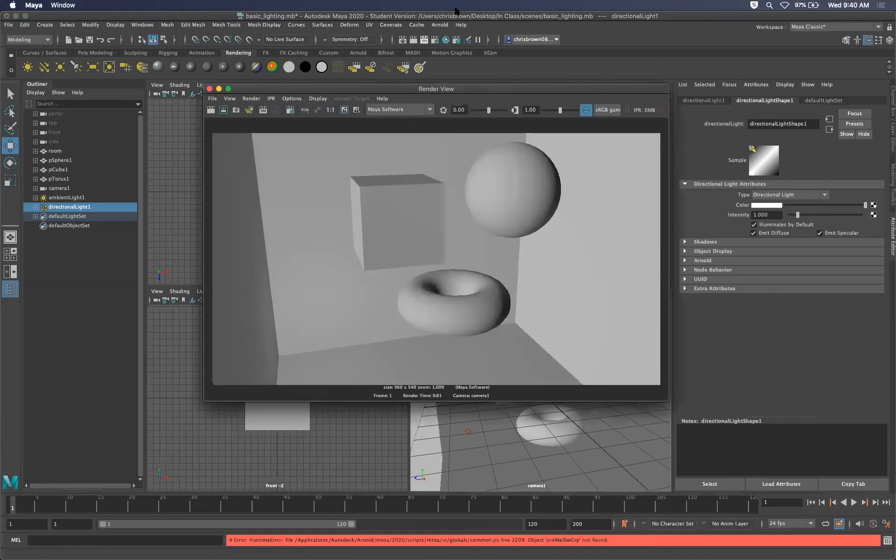
drag(556, 91, 596, 129)
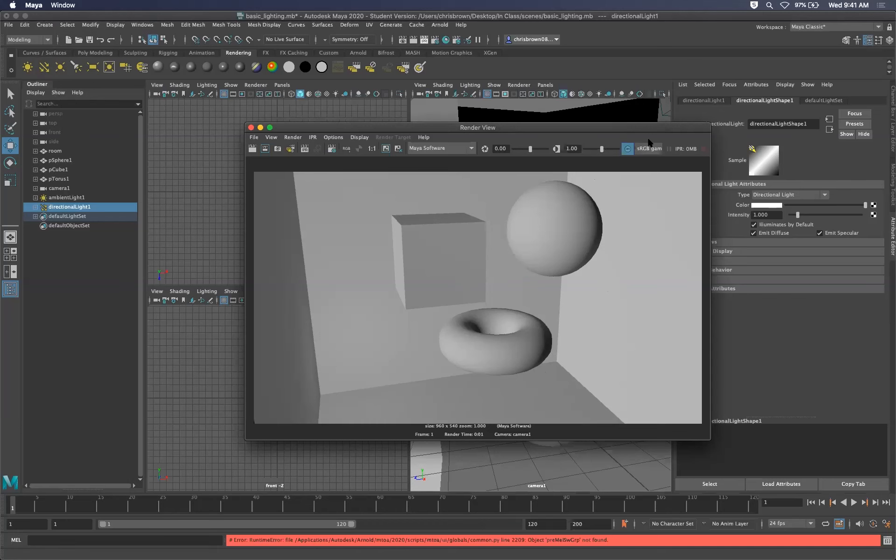
click(251, 128)
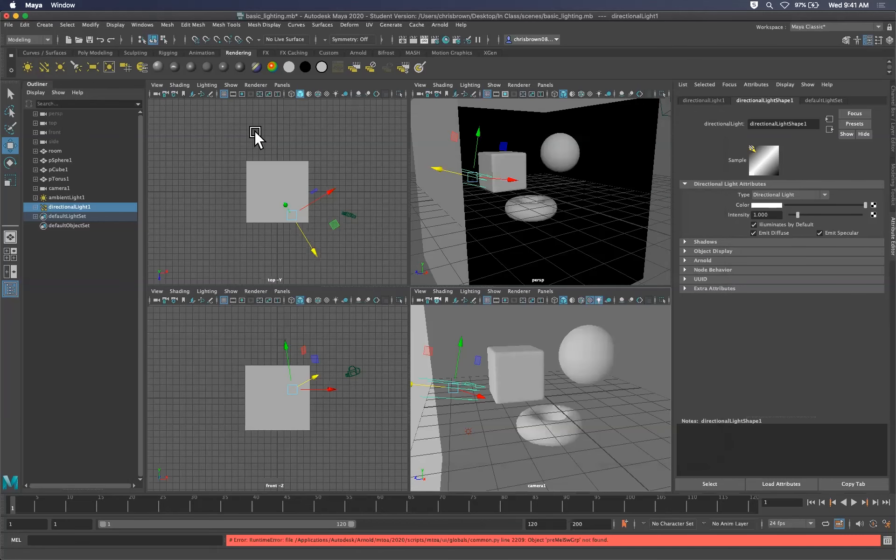
- Create a point light positioned just above the torus and render the camera1 view, closing the render window
click(59, 67)
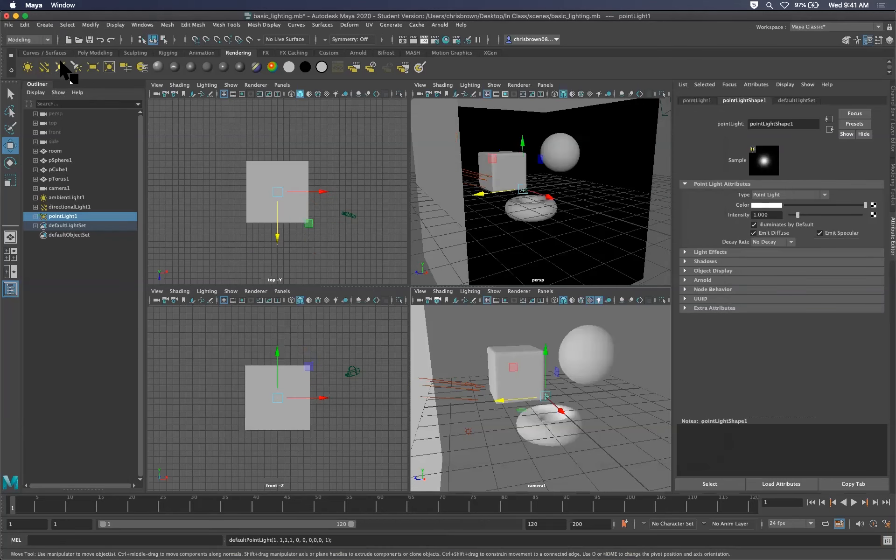
drag(557, 407, 587, 387)
alt+drag(594, 183, 576, 192)
click(574, 192)
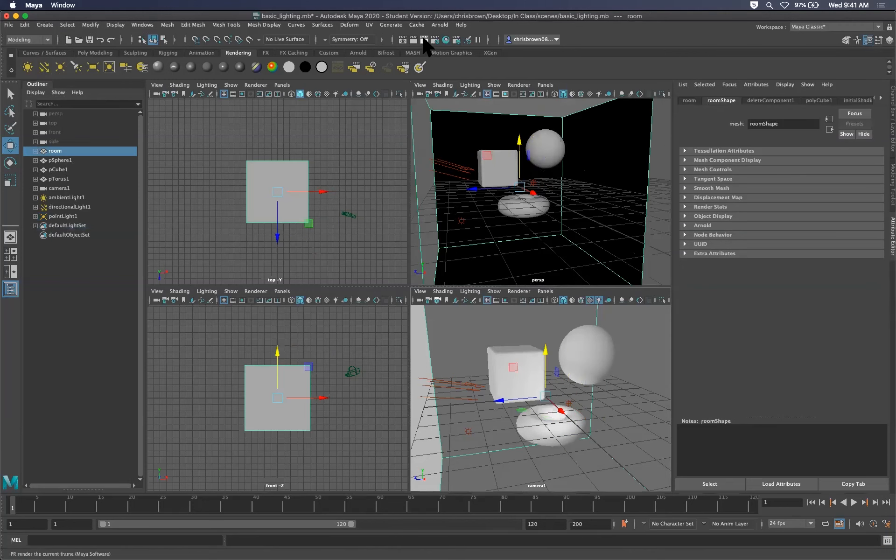
click(413, 40)
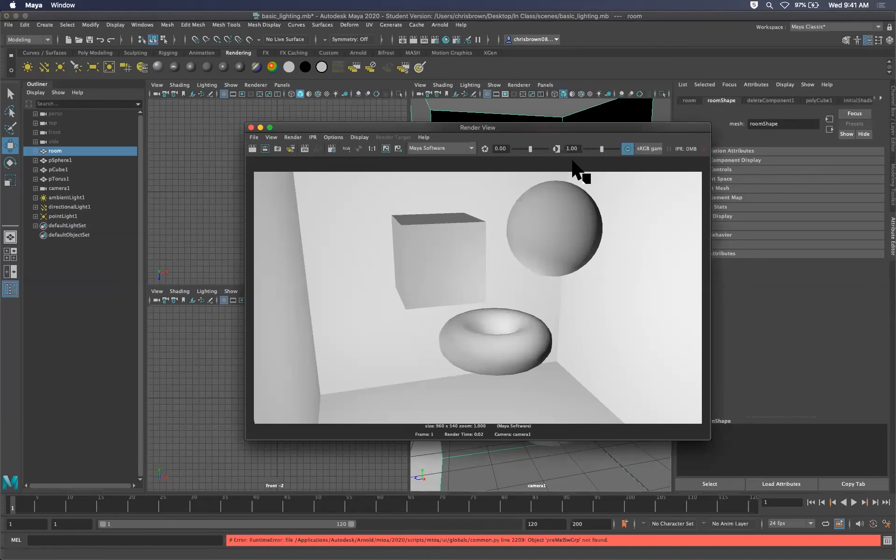
click(251, 127)
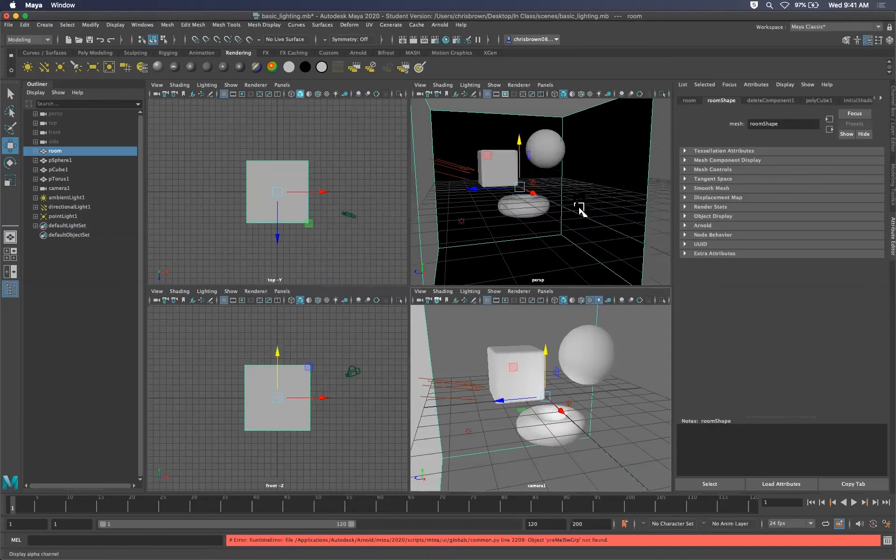
- Set the point light's intensity to 0.6 and render the camera1 view again, closing the render window
click(71, 216)
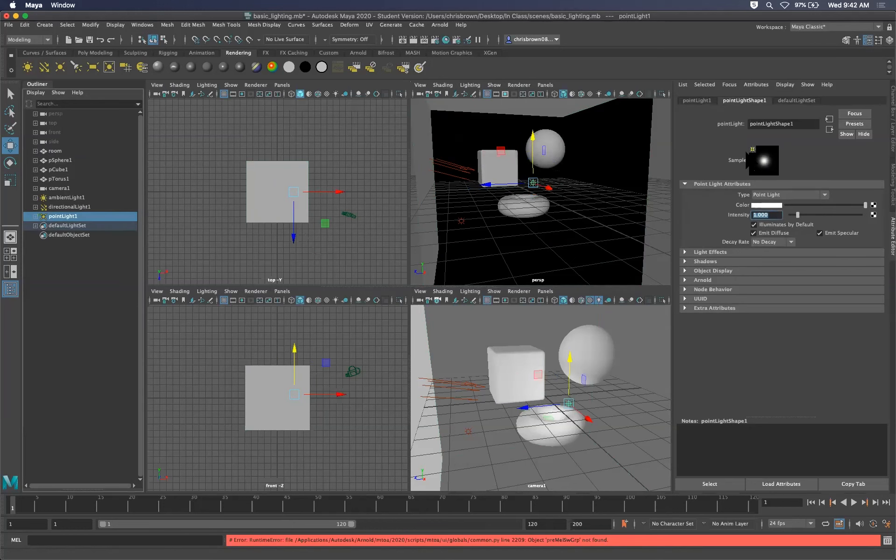
text(0.6)
key(Return)
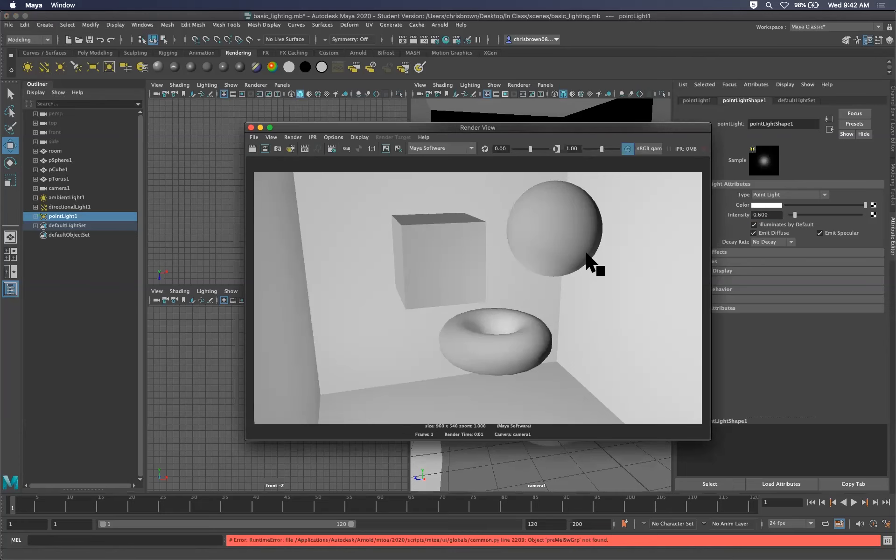
drag(583, 128, 594, 152)
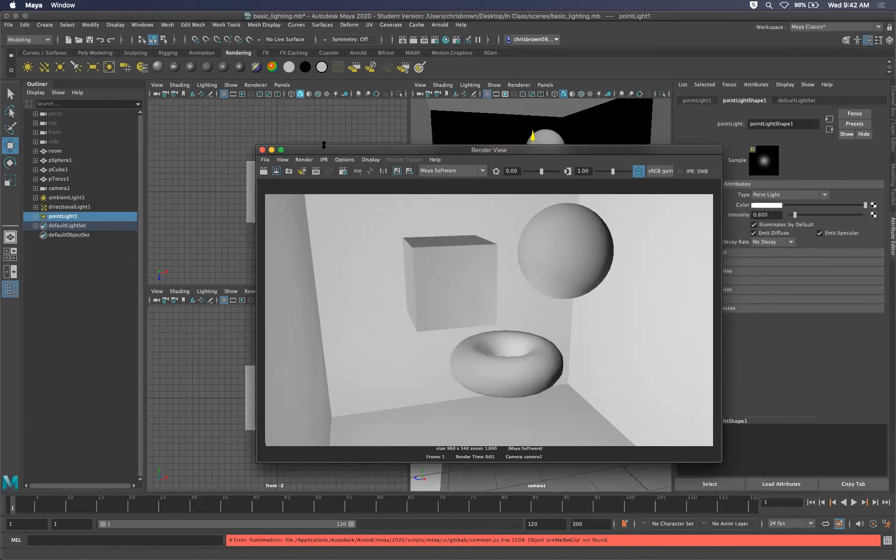
click(262, 150)
- Save the scene
key(super+s)
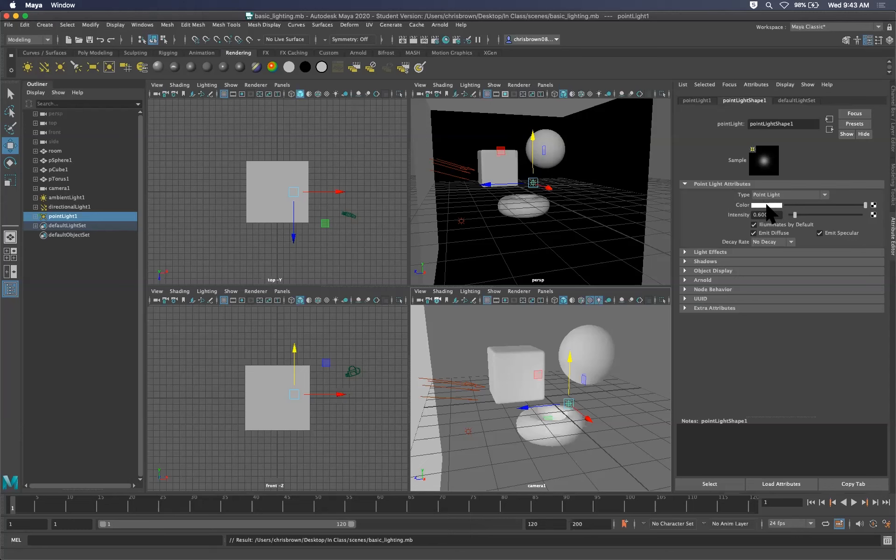
- Select the ambient light and open its color for editing
click(467, 233)
click(461, 221)
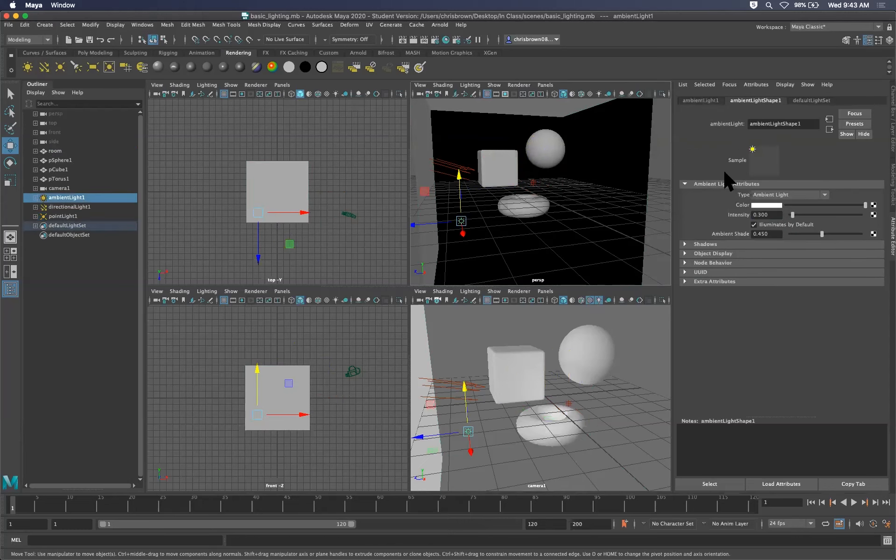
click(770, 205)
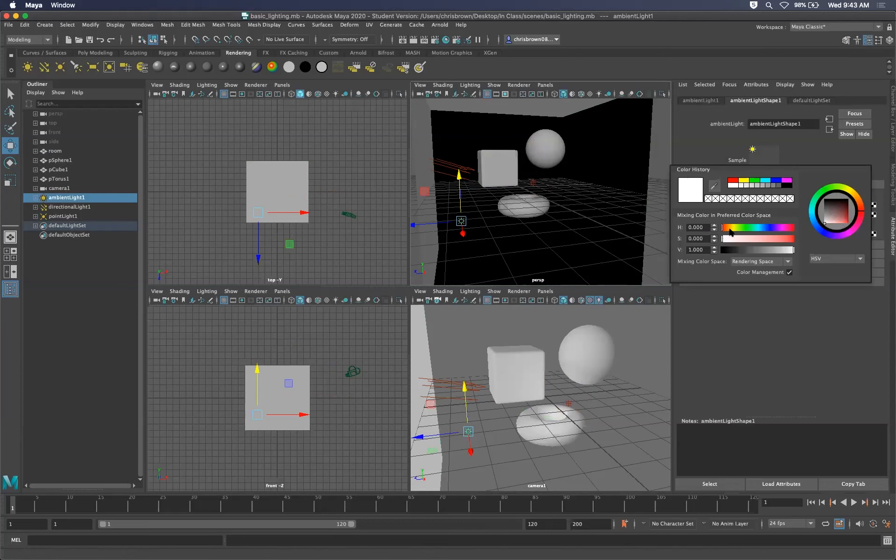
- Tint the ambient light's color faint yellow, with a hue of about 59.6 and a saturation of 0.110
mouse_move(723, 228)
mouse_down()
mouse_move(738, 228)
mouse_move(728, 240)
mouse_up()
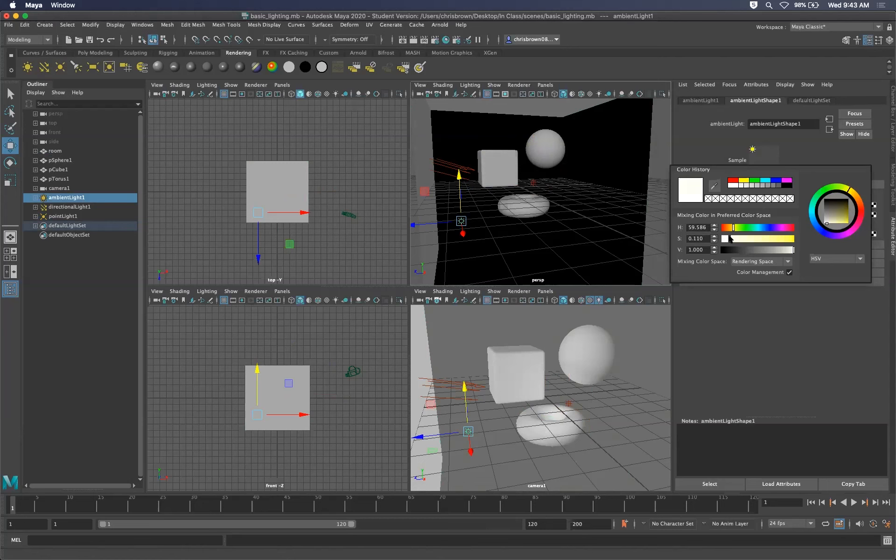
click(467, 352)
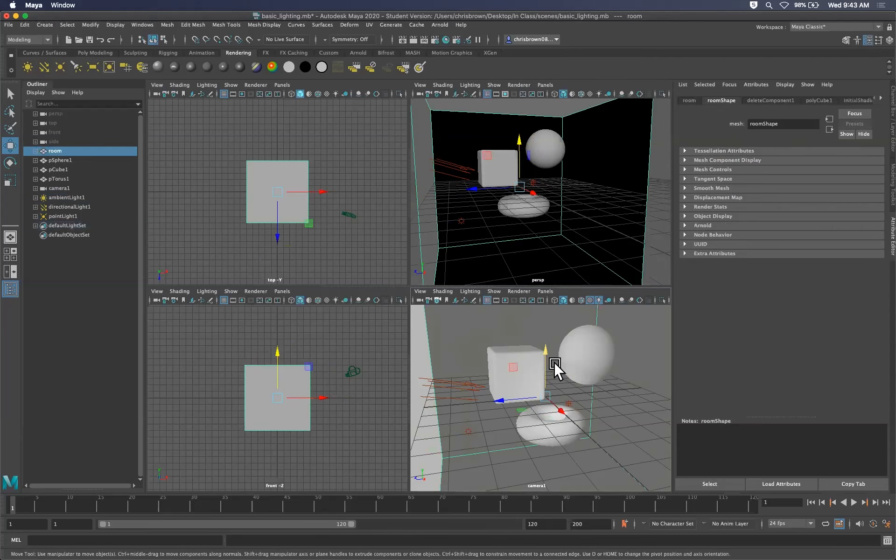
- Change the directional light's color to a saturated violet-blue, render the camera1 view to check it, and dismiss the render
click(467, 391)
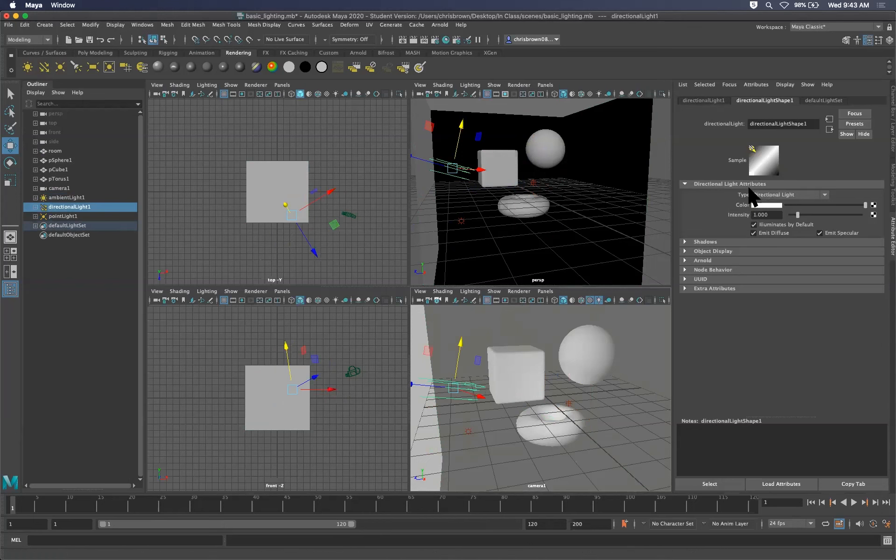
click(767, 205)
drag(709, 261, 750, 271)
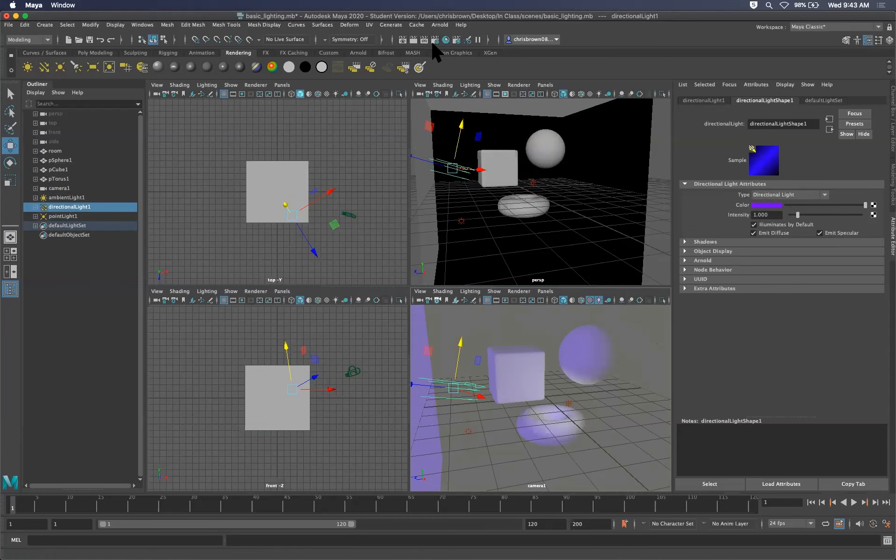
click(413, 40)
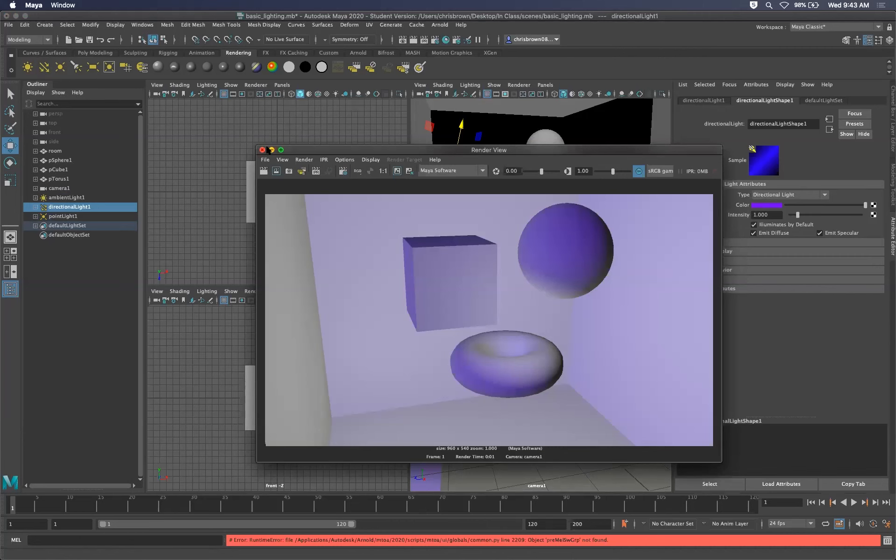
click(262, 150)
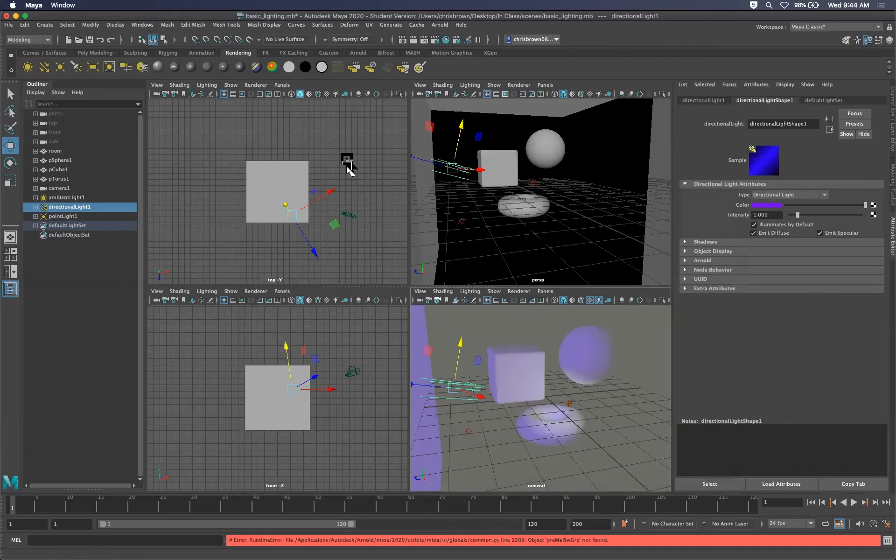
- Set the directional light's color to a nearly white, very slightly warm tint
click(768, 205)
drag(740, 228, 721, 238)
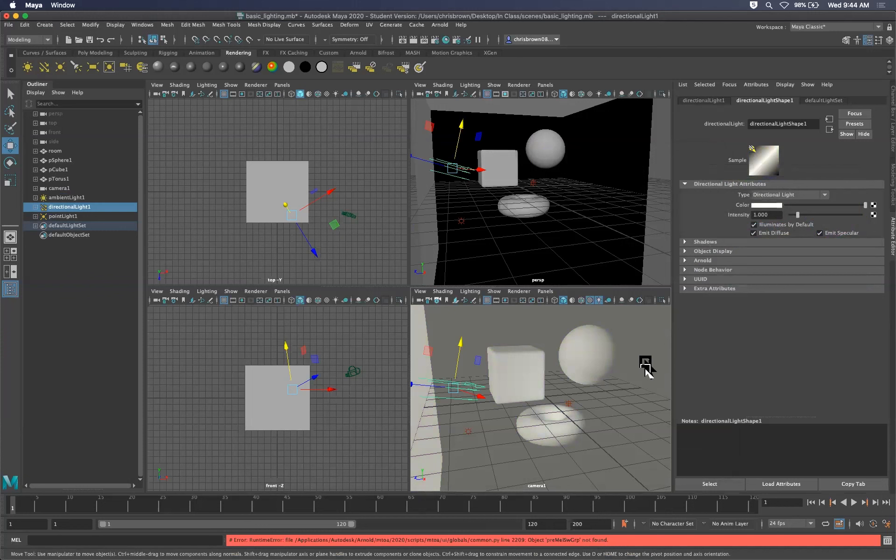
click(498, 198)
click(533, 191)
click(496, 330)
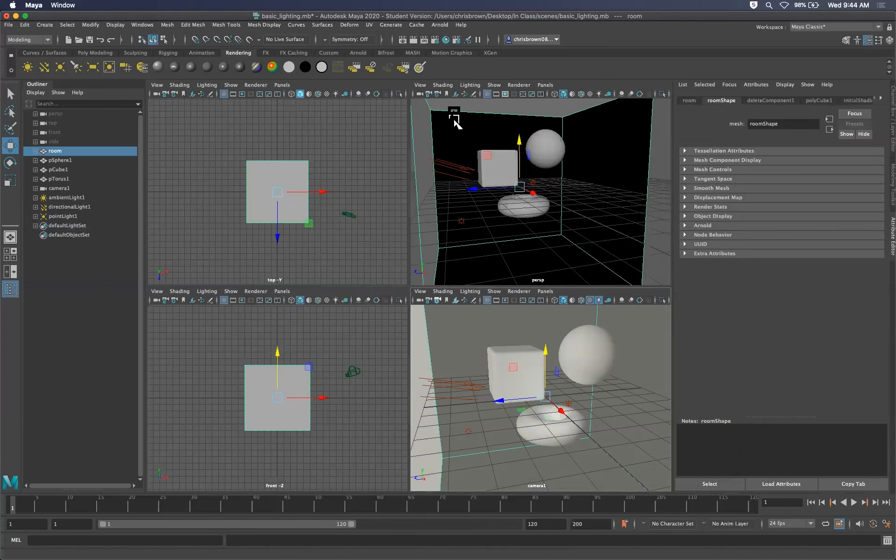
- Render the camera1 view with Maya Software, examine the lighting on the objects and walls, and dismiss the render
click(414, 39)
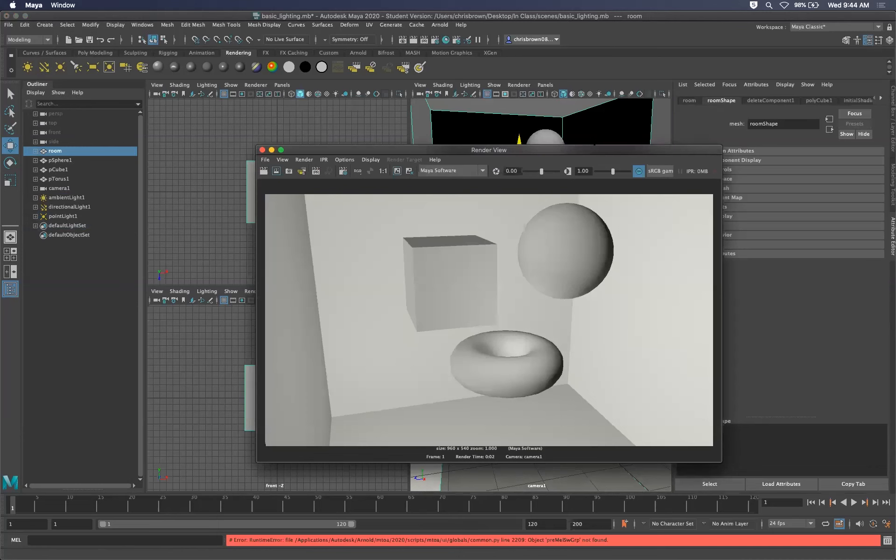
drag(486, 153, 445, 128)
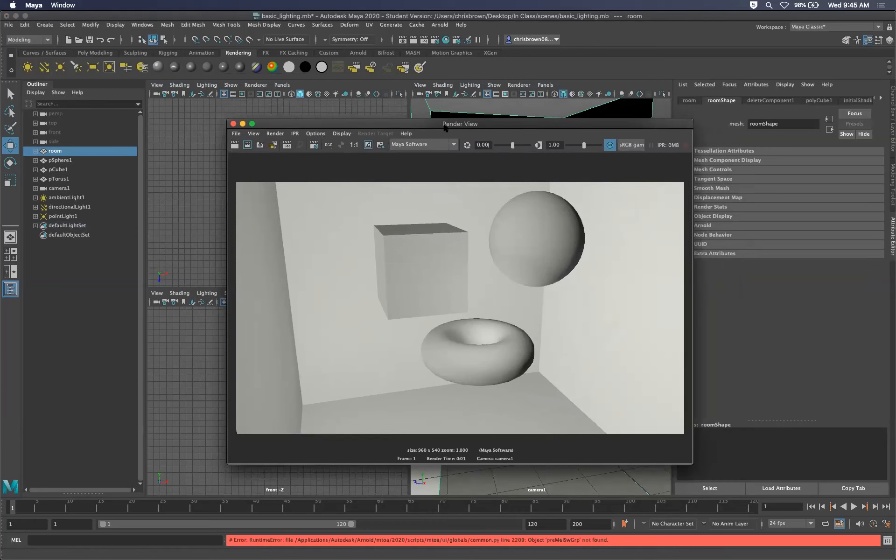
drag(544, 127, 513, 123)
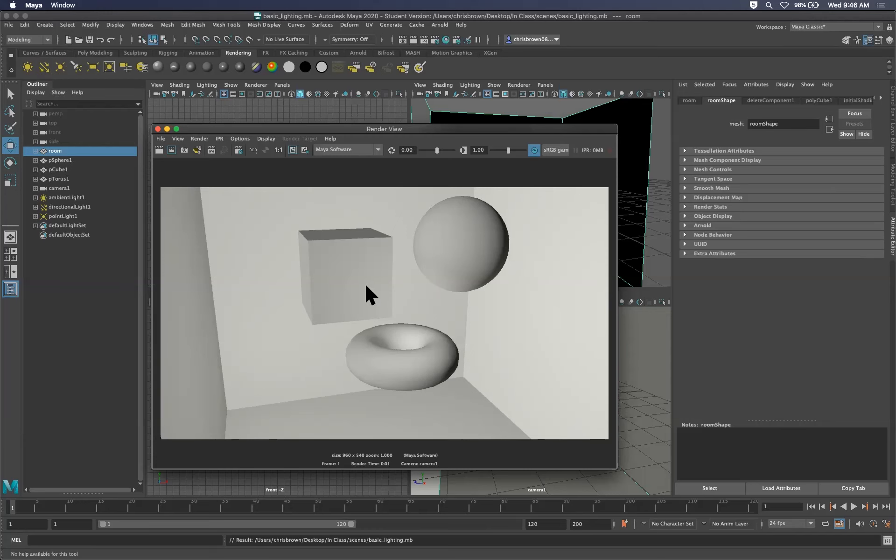
drag(489, 128, 538, 107)
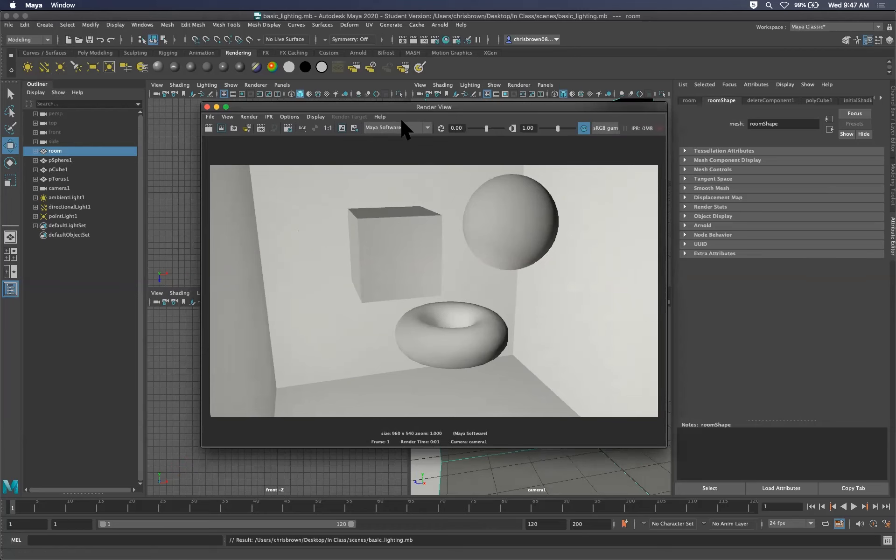
key(super+w)
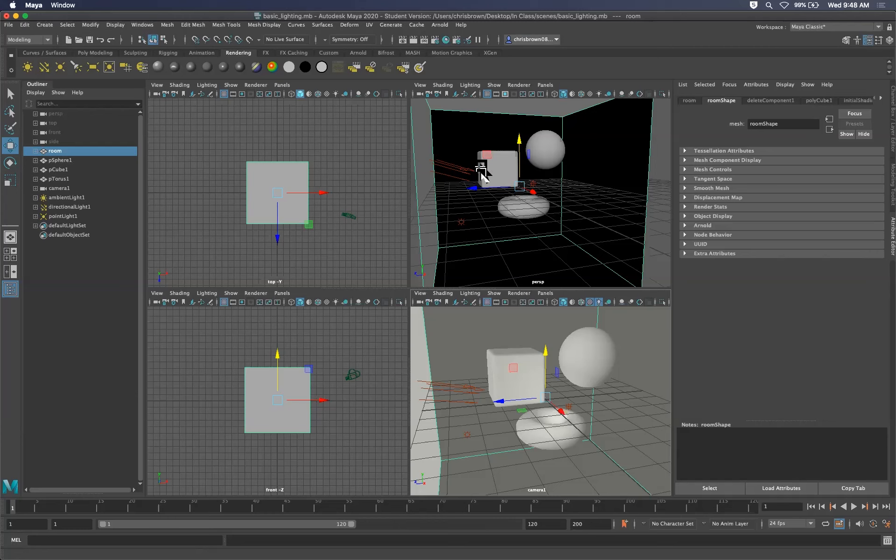
- Enable depth map shadows on the directional light and render the camera1 view
click(451, 174)
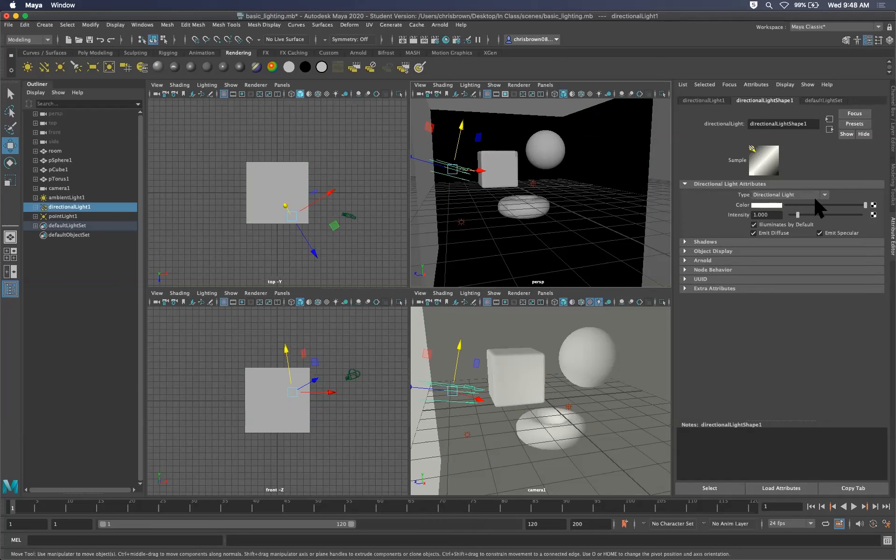
click(684, 242)
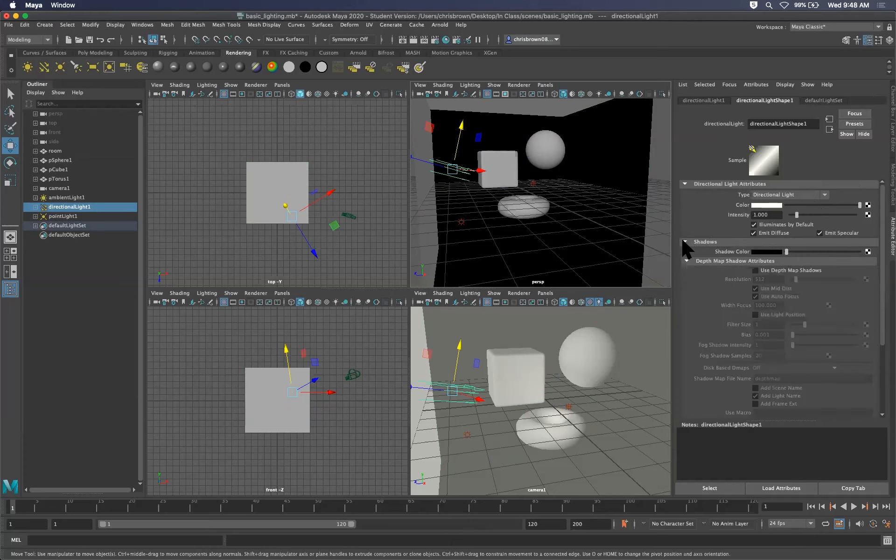
scroll(875, 298, down, 5)
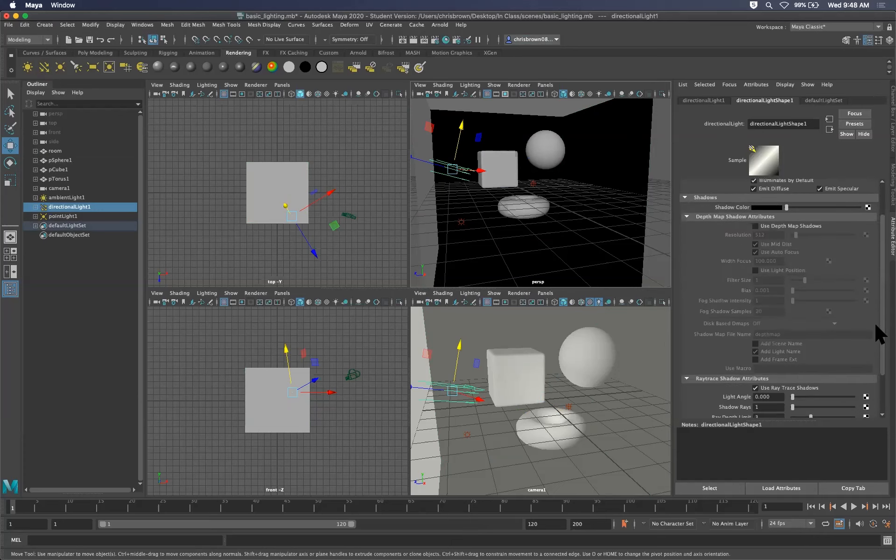
scroll(875, 328, up, 3)
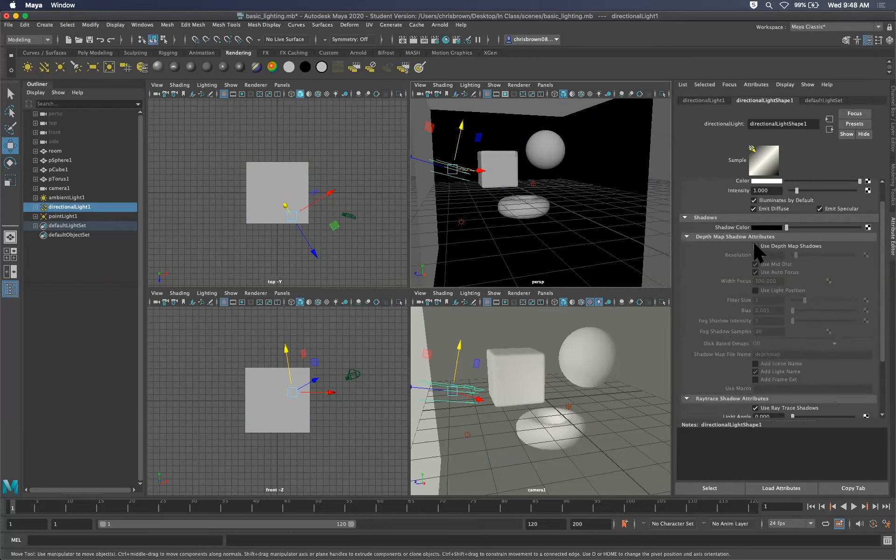
click(756, 246)
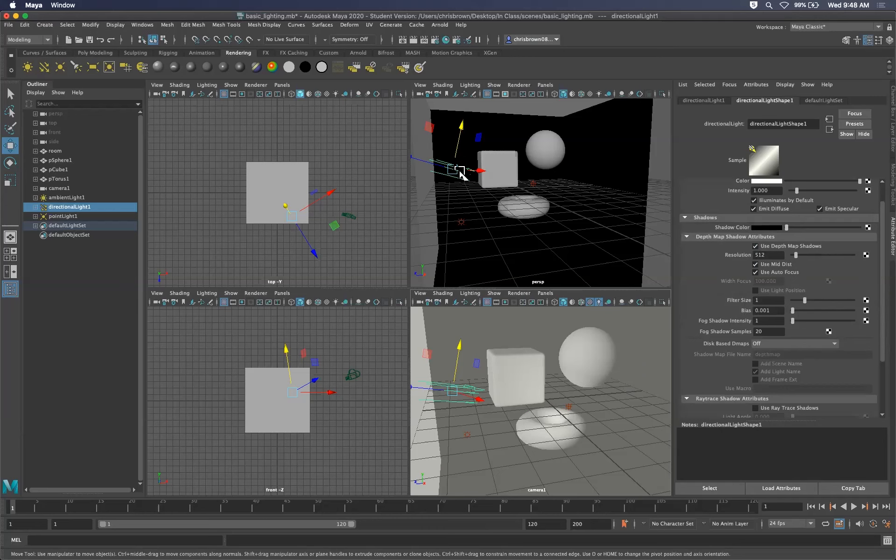
click(414, 40)
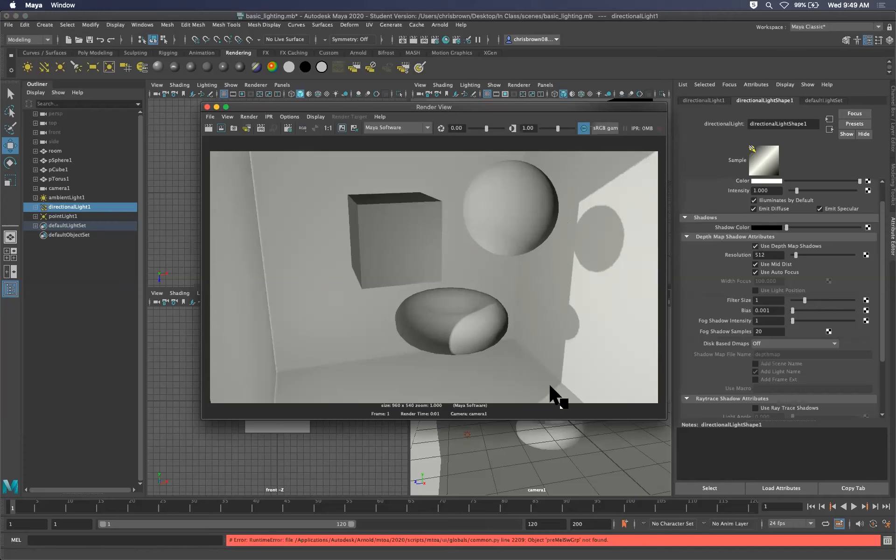
- Disable the directional light's depth map shadows and render the camera1 view again
click(757, 252)
click(755, 247)
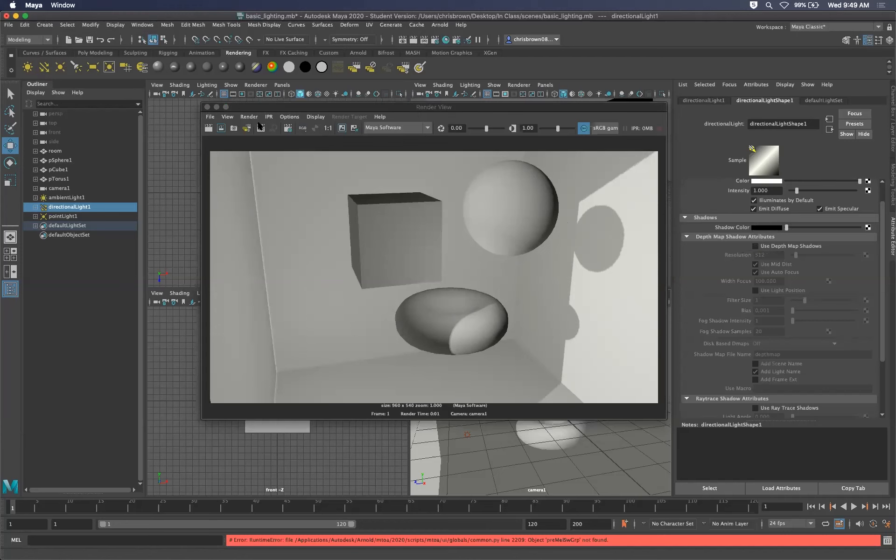
click(208, 129)
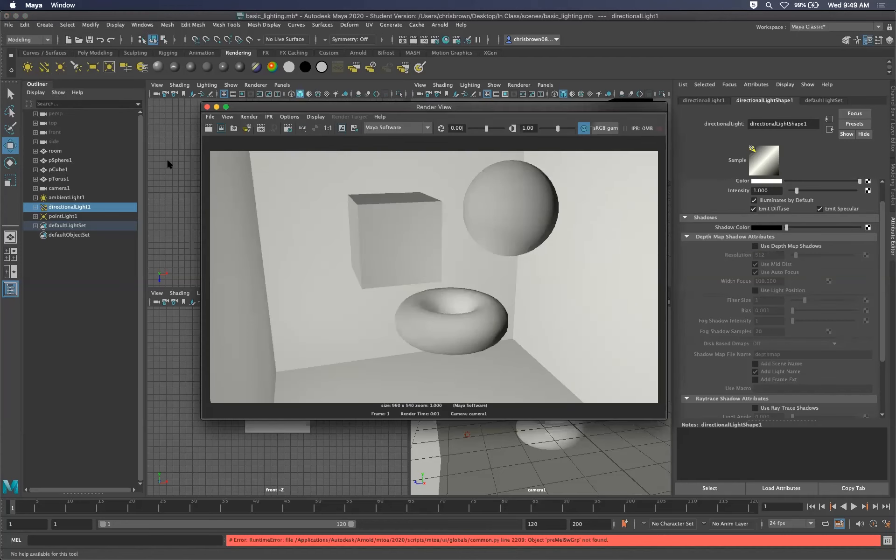
- Enable depth map shadows on the point light and render the camera1 view
click(70, 216)
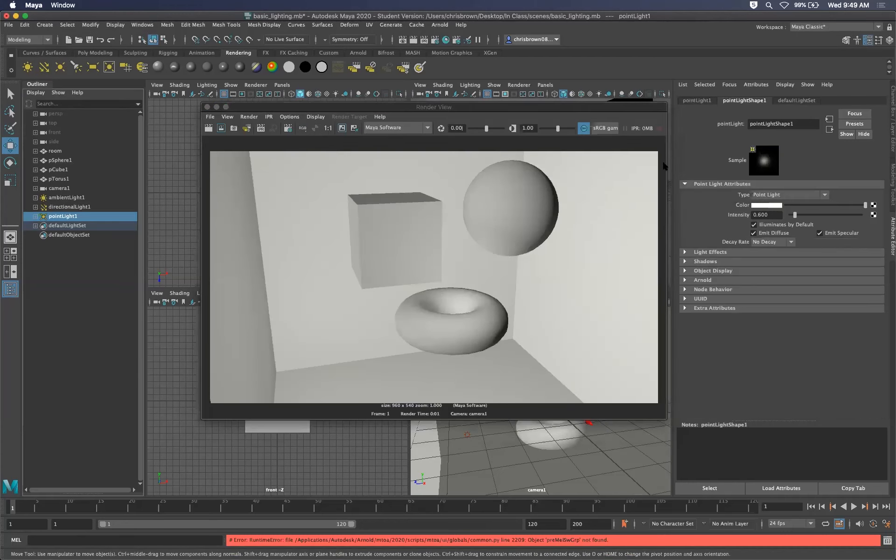
click(462, 99)
click(220, 127)
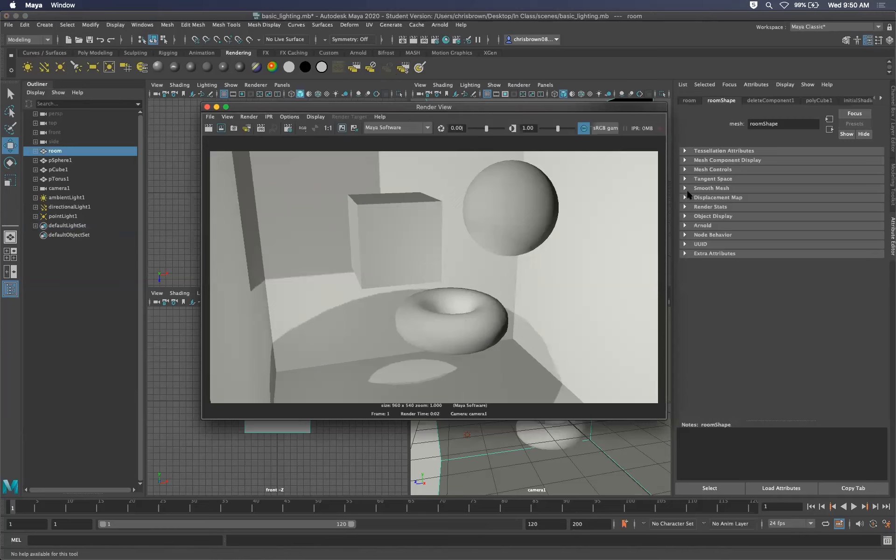
- Review the shadow settings of the directional, point and ambient lights
click(67, 207)
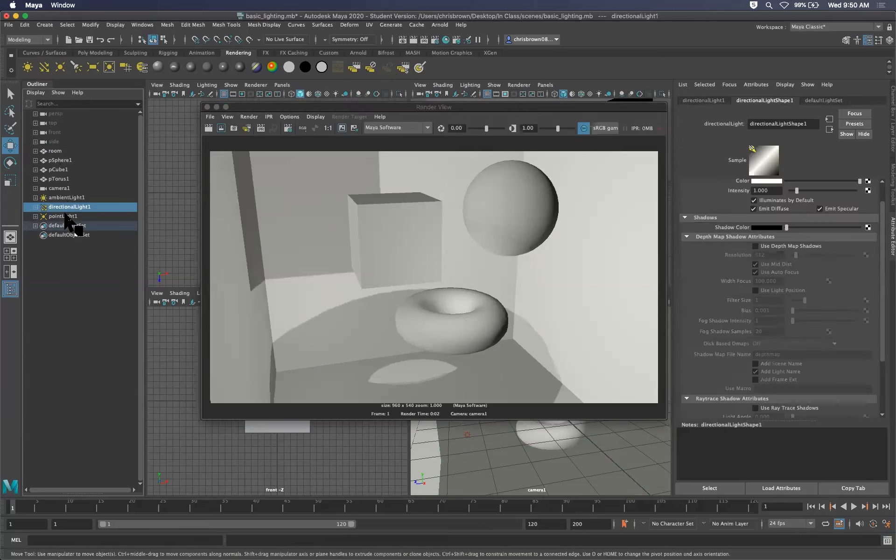
click(65, 216)
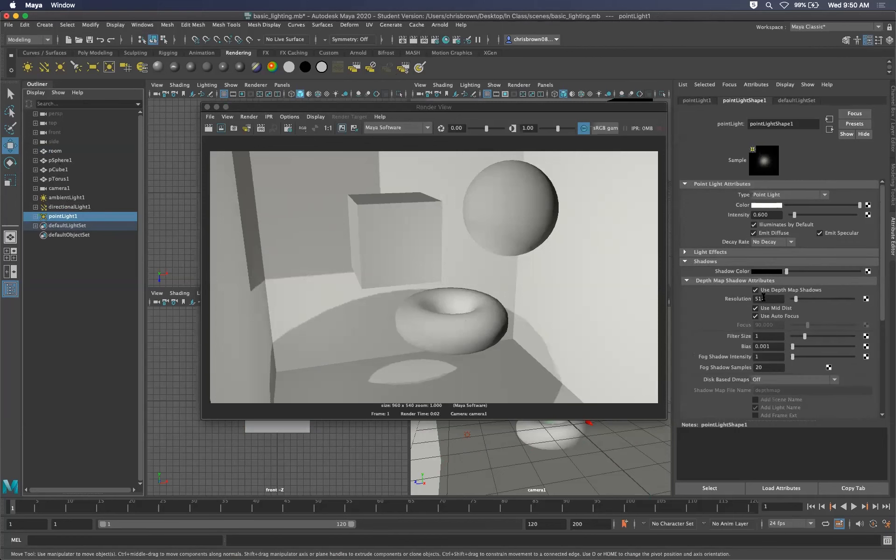
click(68, 197)
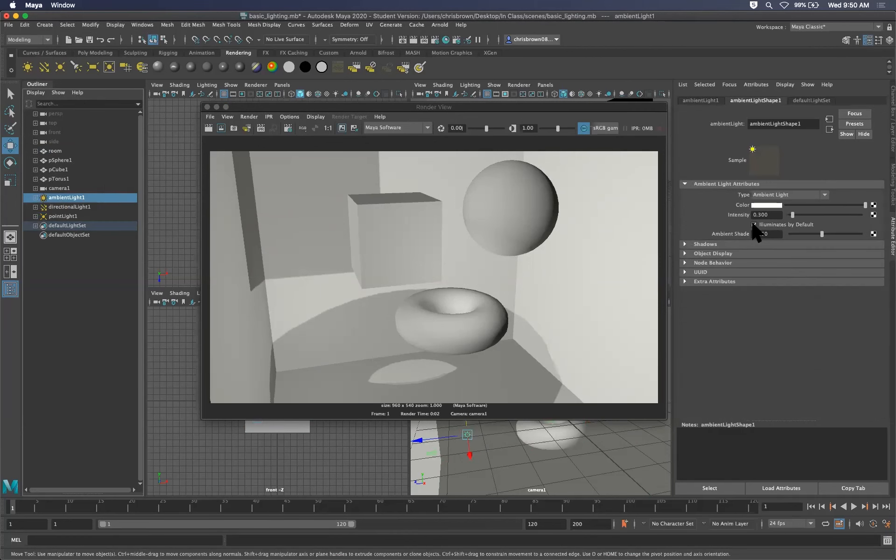
click(684, 244)
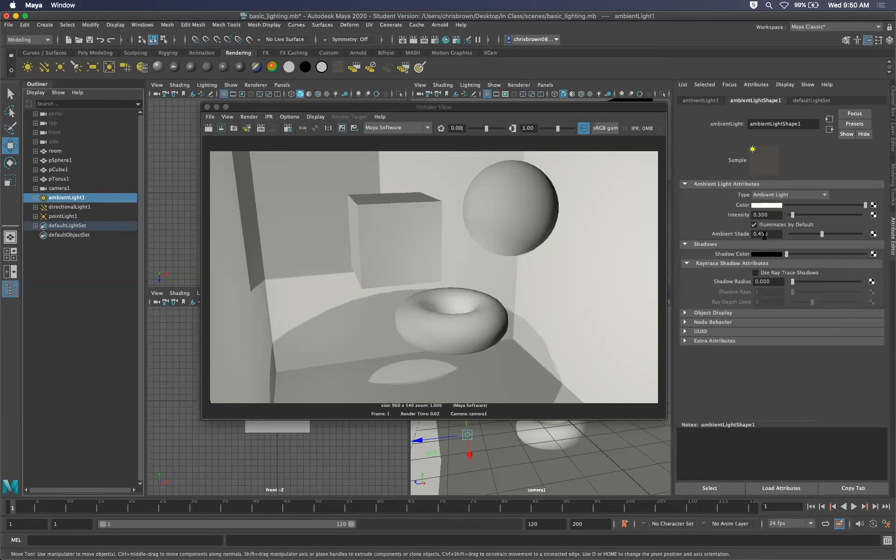
- Turn depth map shadows back on for the directional light and re-render the camera1 view
click(76, 216)
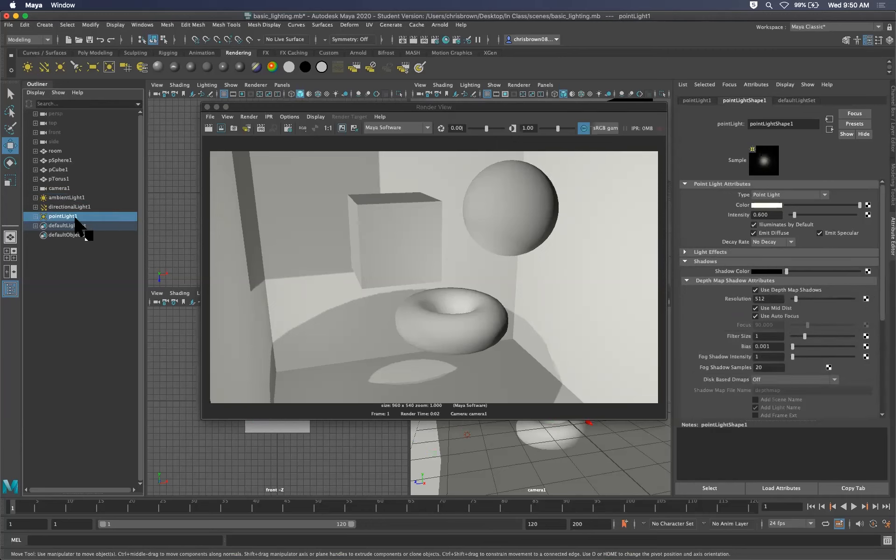
click(70, 207)
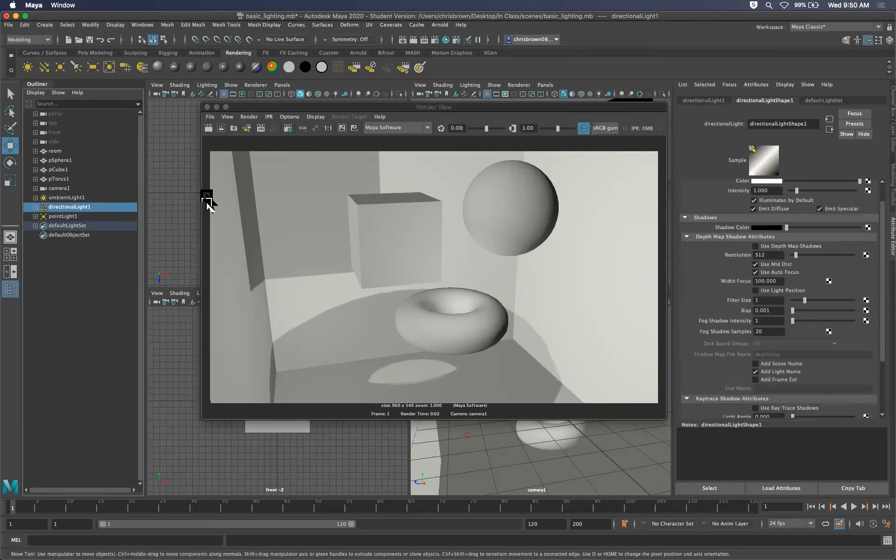
click(755, 245)
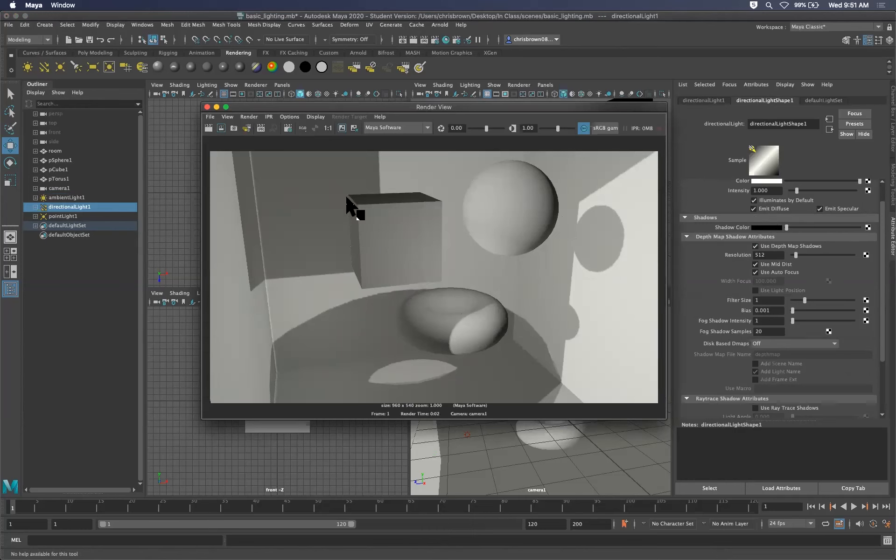
- Disable the point light's depth map shadows and re-render the camera1 view
click(71, 216)
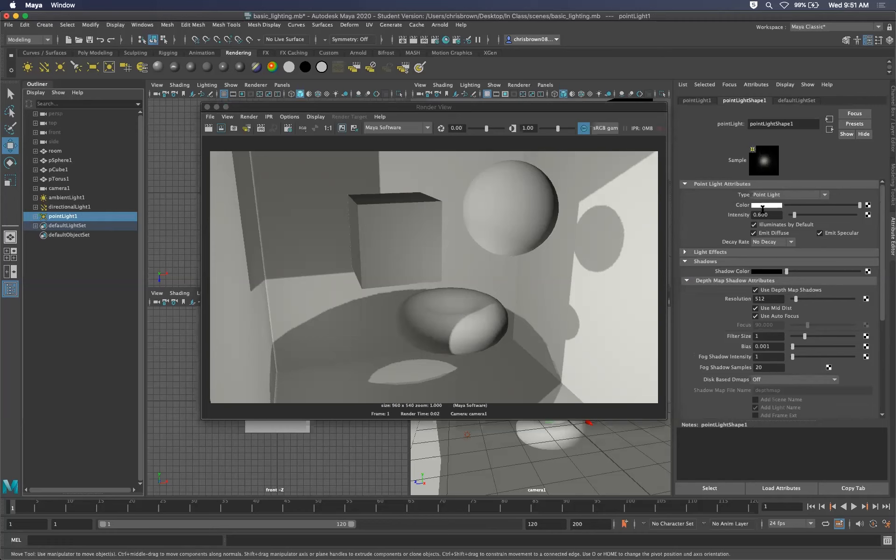
click(755, 290)
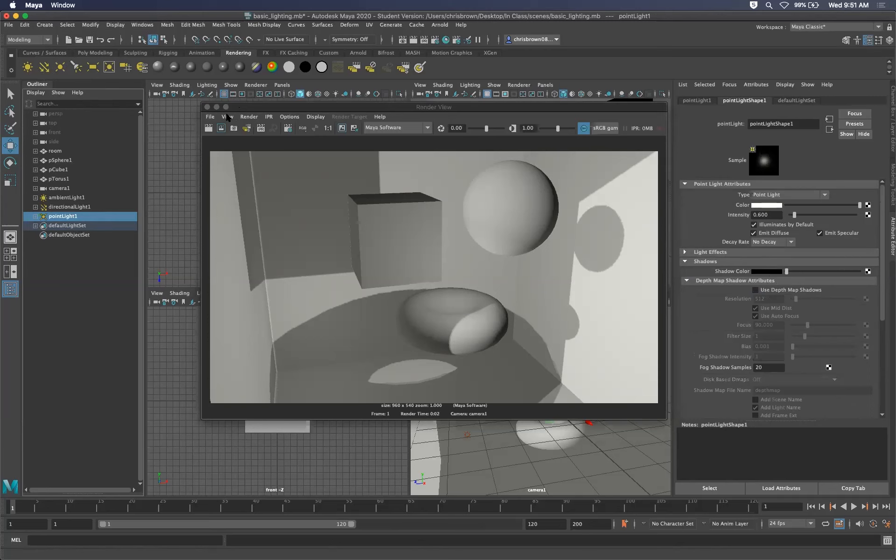
click(343, 129)
click(209, 128)
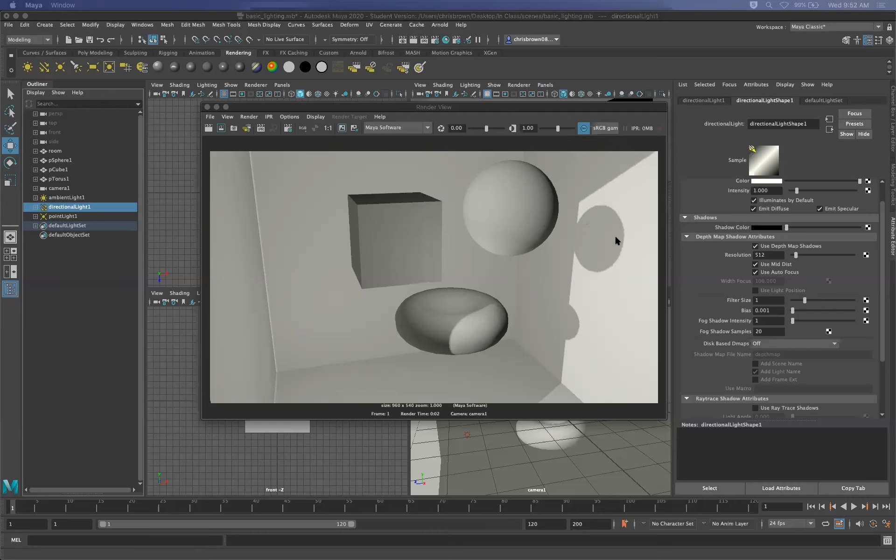
- Set the directional light's depth map shadow resolution to 1024 and re-render the camera1 view
click(771, 254)
double_click(772, 254)
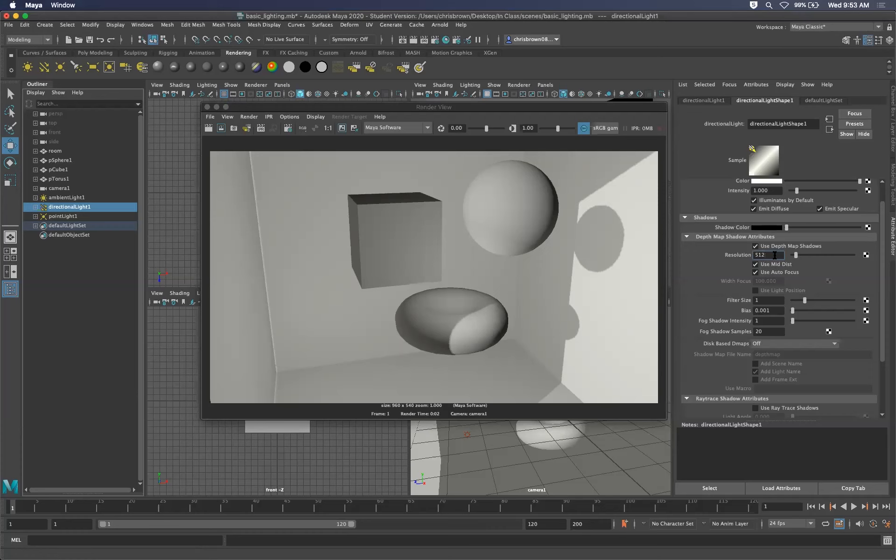
text(1024)
key(Return)
click(209, 129)
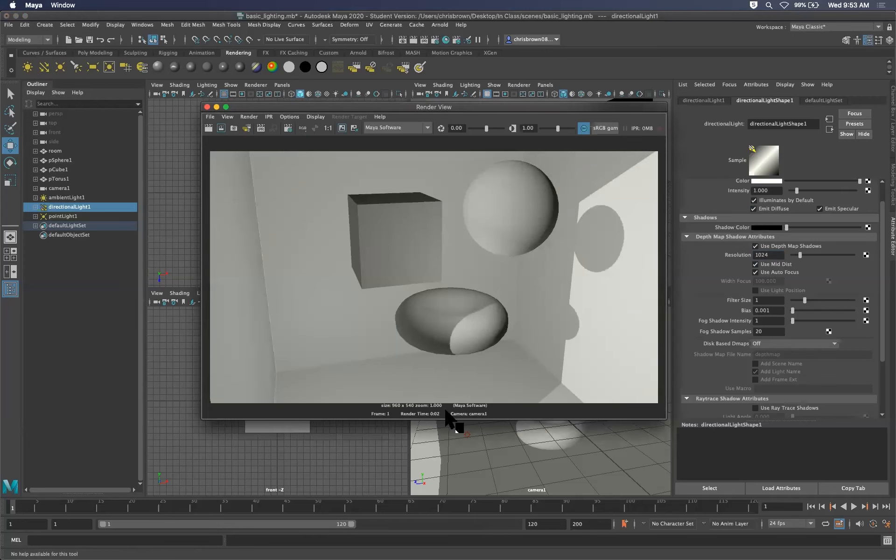
- Set the directional light's depth map shadow resolution to 2048 and re-render the camera1 view
click(774, 257)
double_click(775, 254)
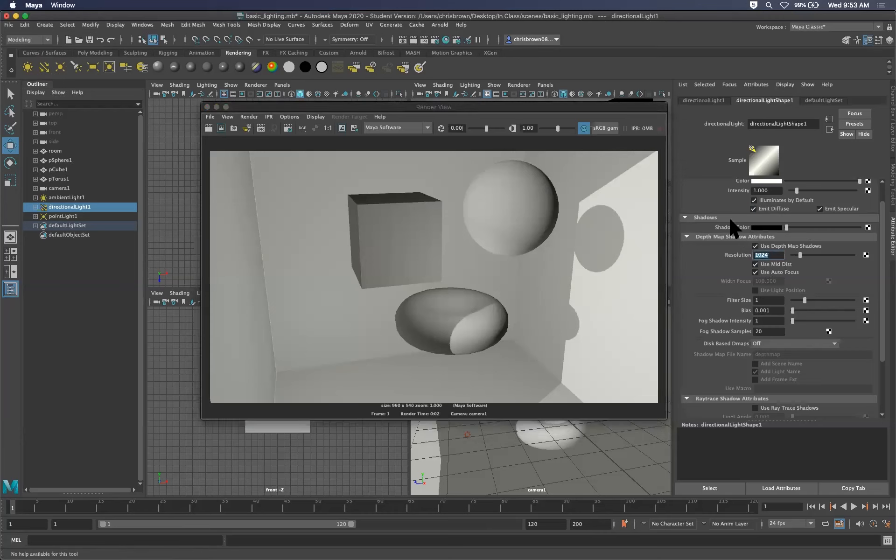
text(2048)
key(Return)
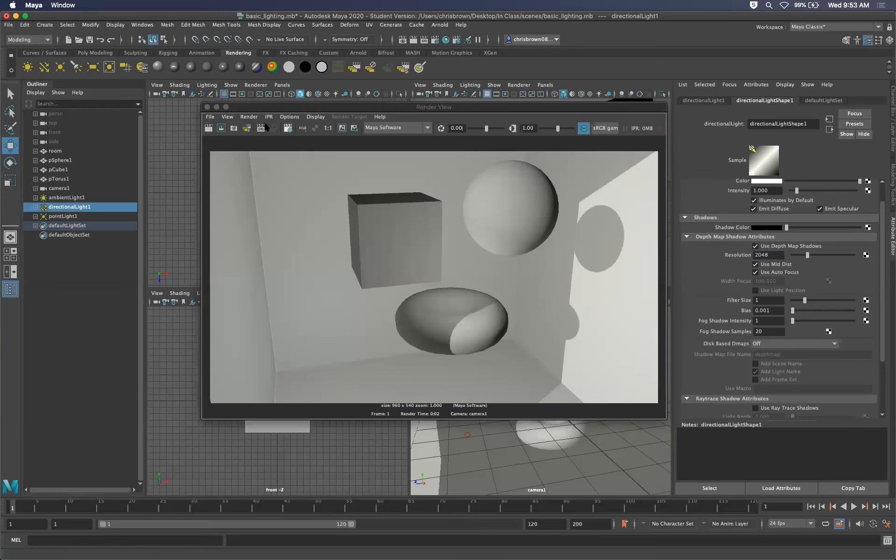
click(209, 127)
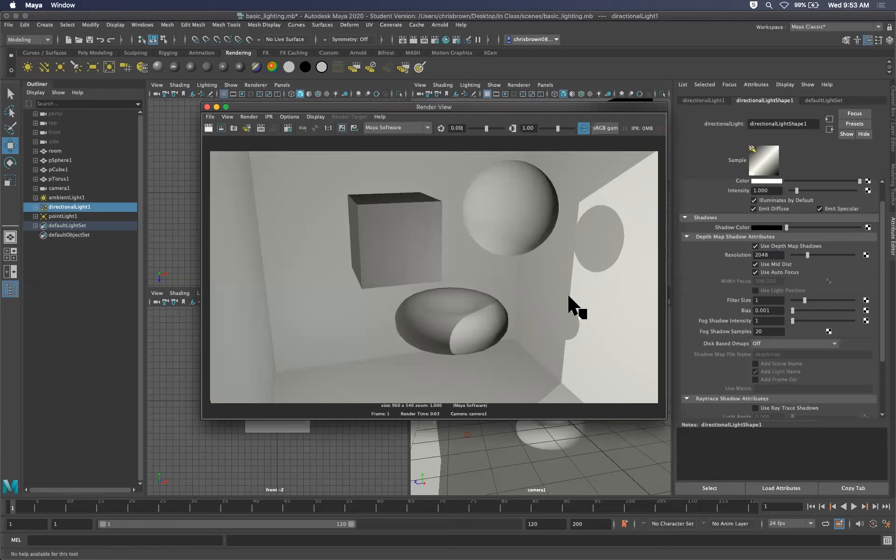
- Set the directional light's depth map shadow resolution to 512 and re-render the camera1 view
click(774, 257)
double_click(774, 257)
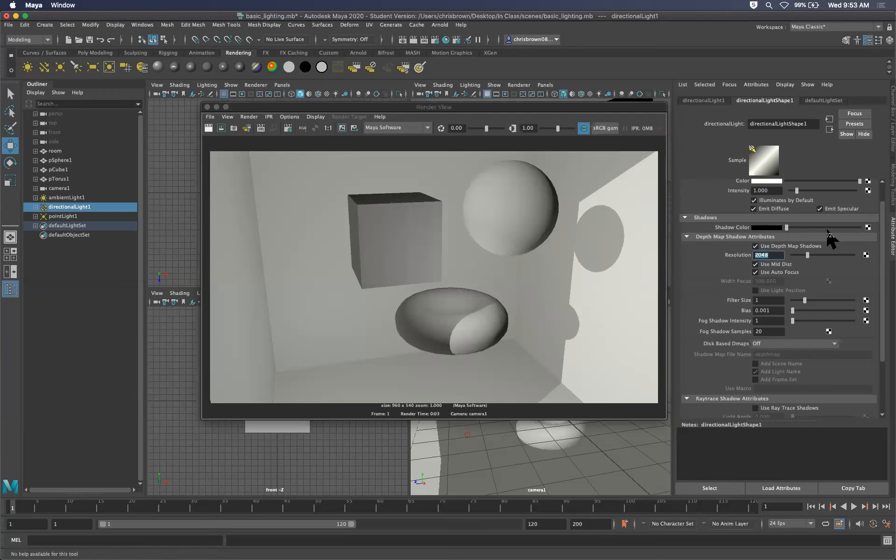
text(512)
key(Return)
click(209, 128)
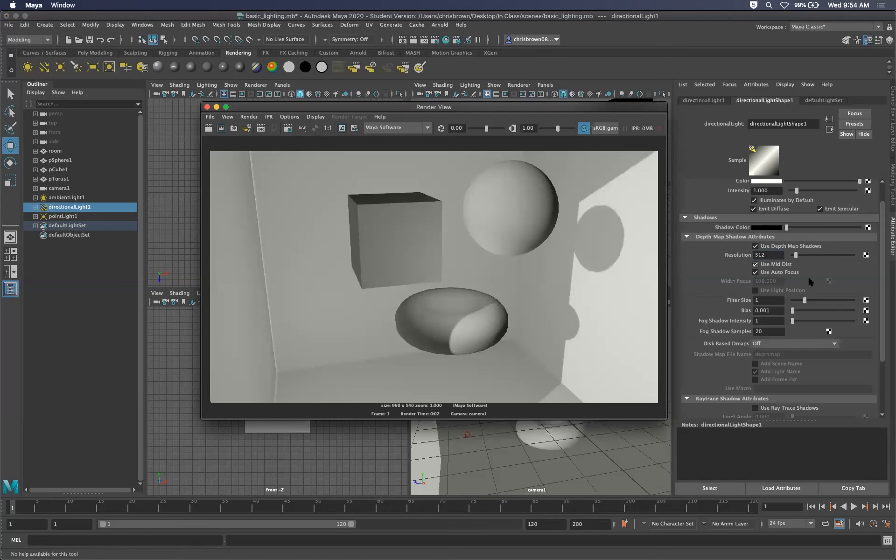
- Return the directional light's depth map shadow resolution to 1024 and re-render the camera1 view
scroll(875, 299, down, 3)
scroll(874, 299, up, 3)
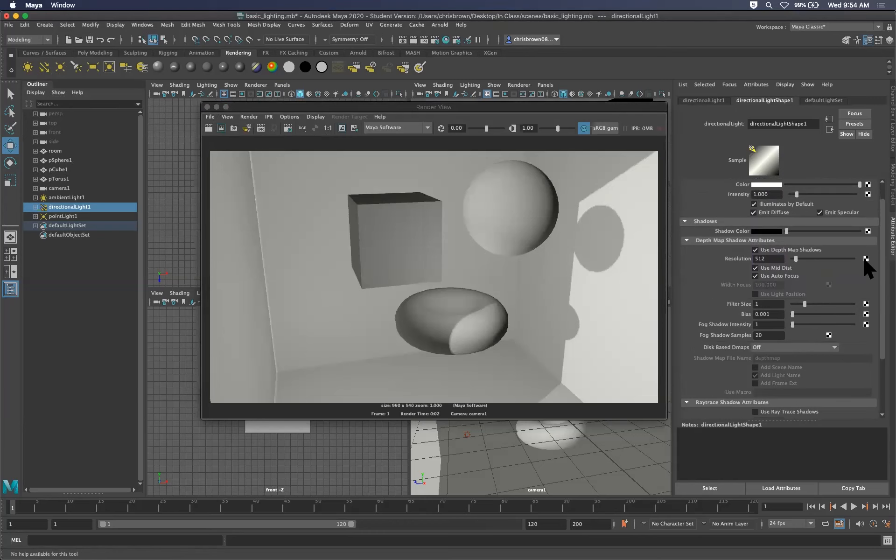
click(778, 259)
text(1024)
key(Return)
click(209, 128)
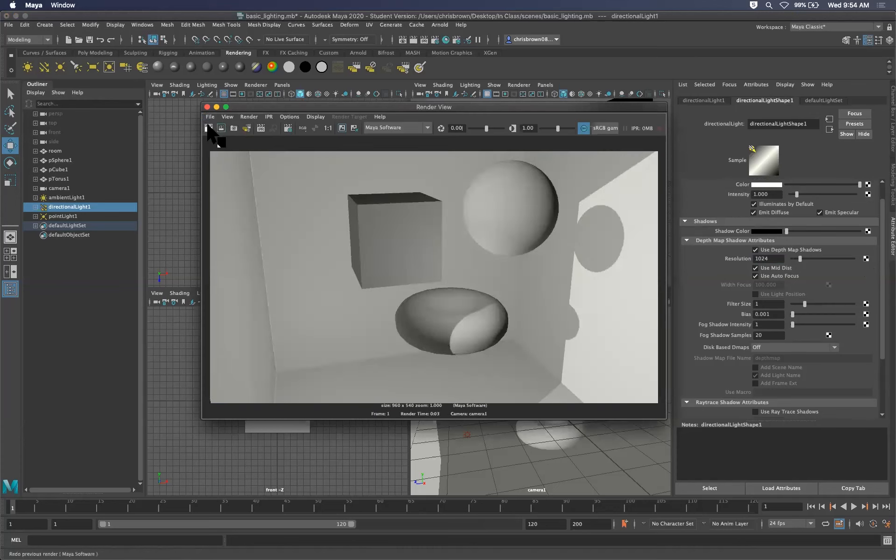
click(209, 127)
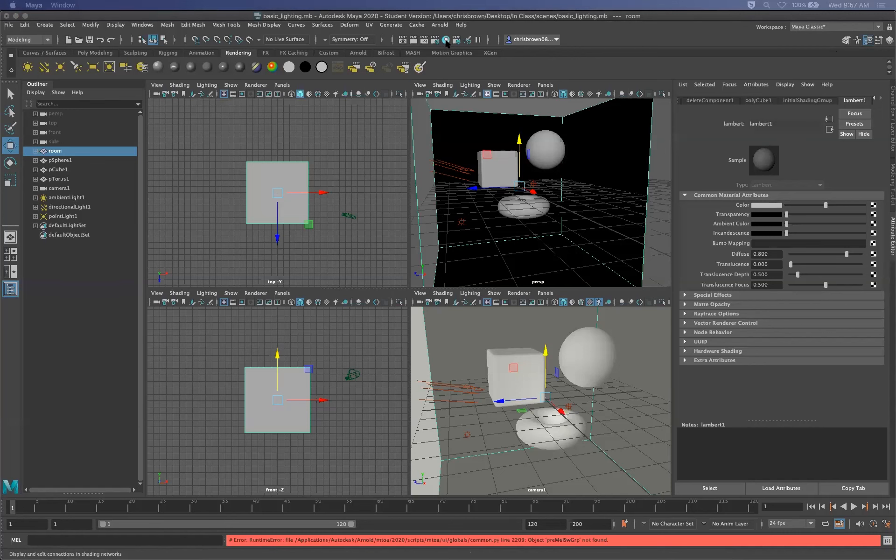
- Open the Hypershade and preview the material on the Teapot shape before switching the preview back to Shader Ball
drag(895, 89, 572, 72)
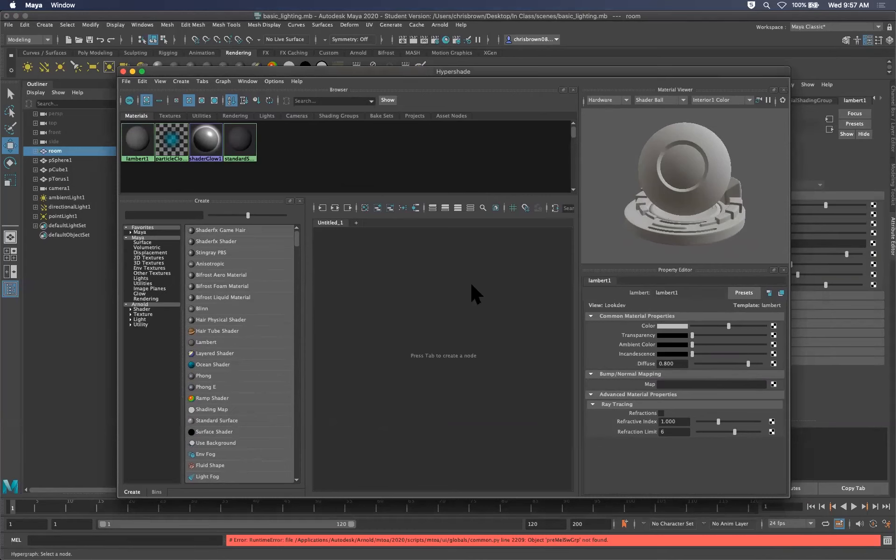
click(683, 101)
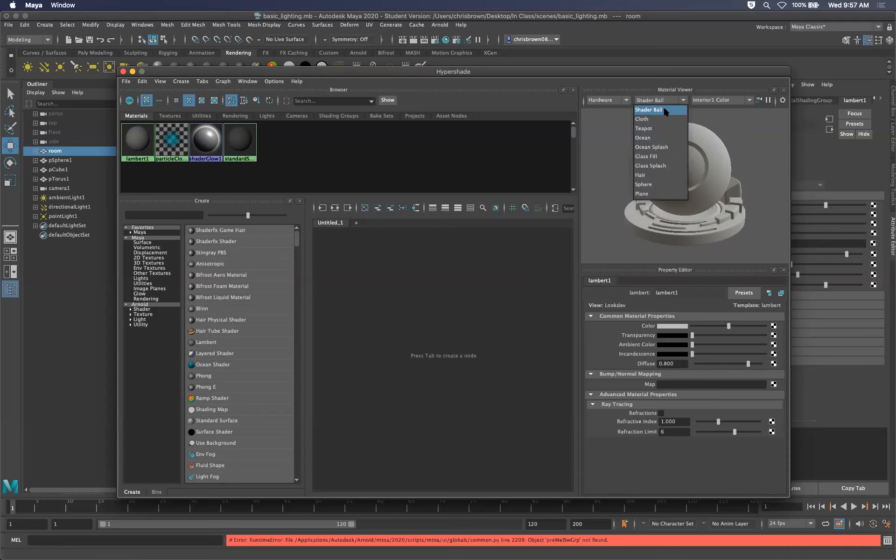
click(655, 127)
click(677, 99)
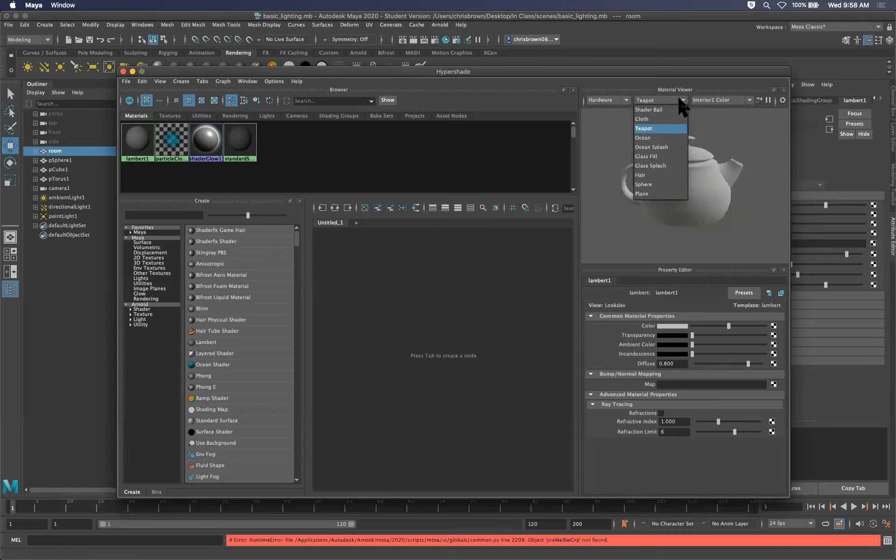
click(666, 109)
- Try to delete the standardSurface1 material, and close the Hypershade after selecting lambert1
drag(485, 72, 456, 70)
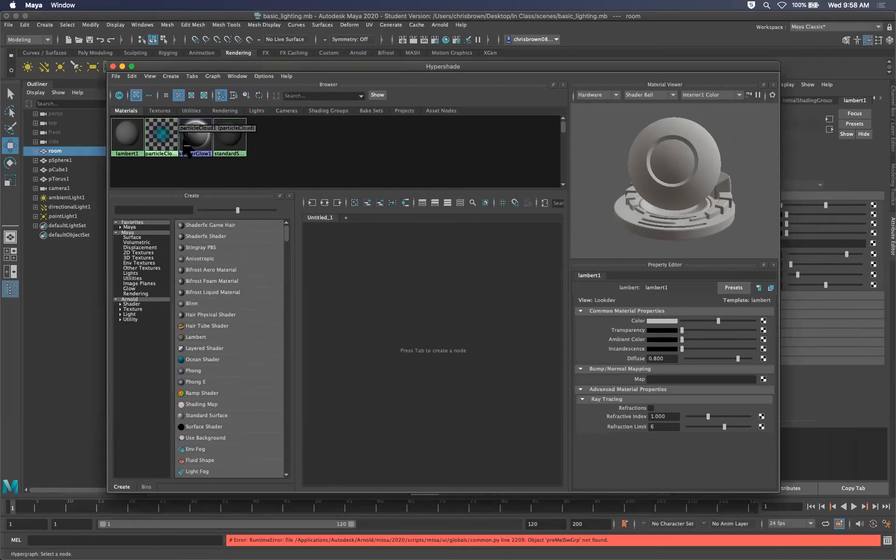
click(229, 138)
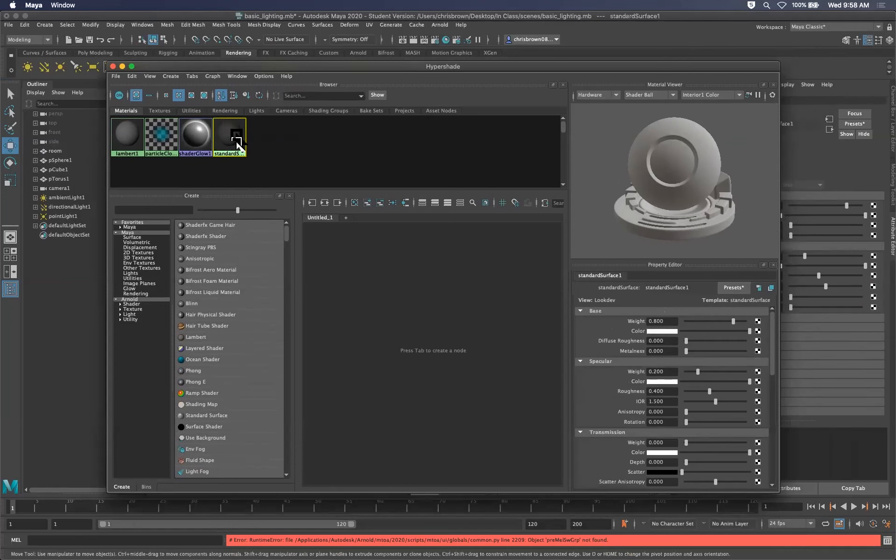
key(Delete)
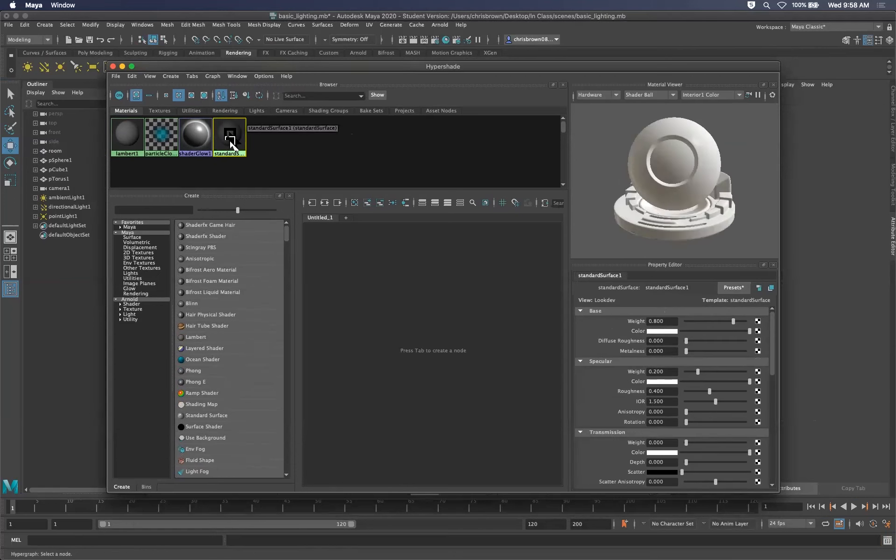
key(Delete)
click(286, 140)
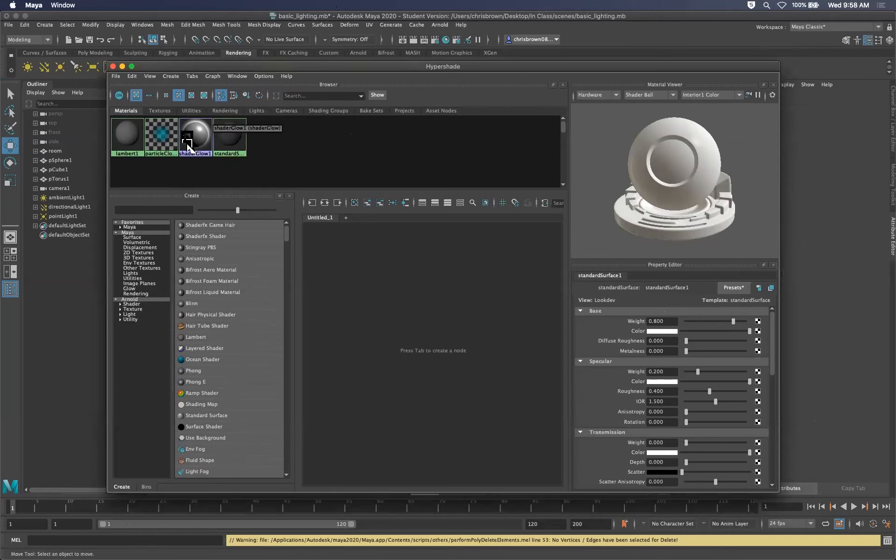
click(118, 142)
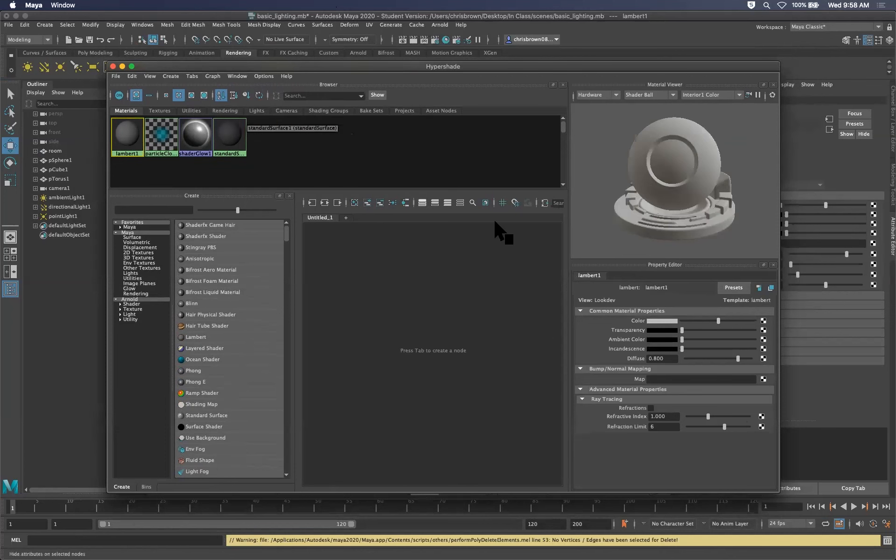
click(113, 66)
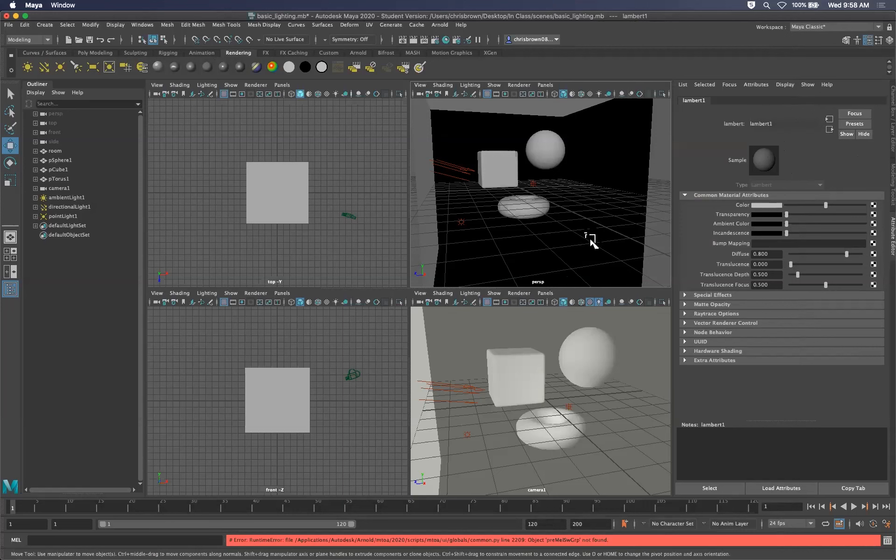
- Select the room and bring up the choice of new materials to assign to it
click(591, 240)
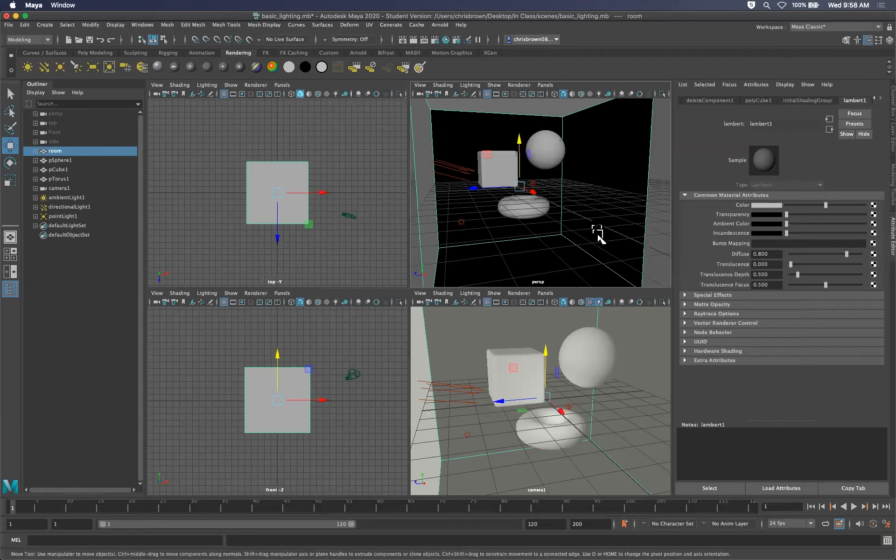
right_drag(598, 226, 627, 444)
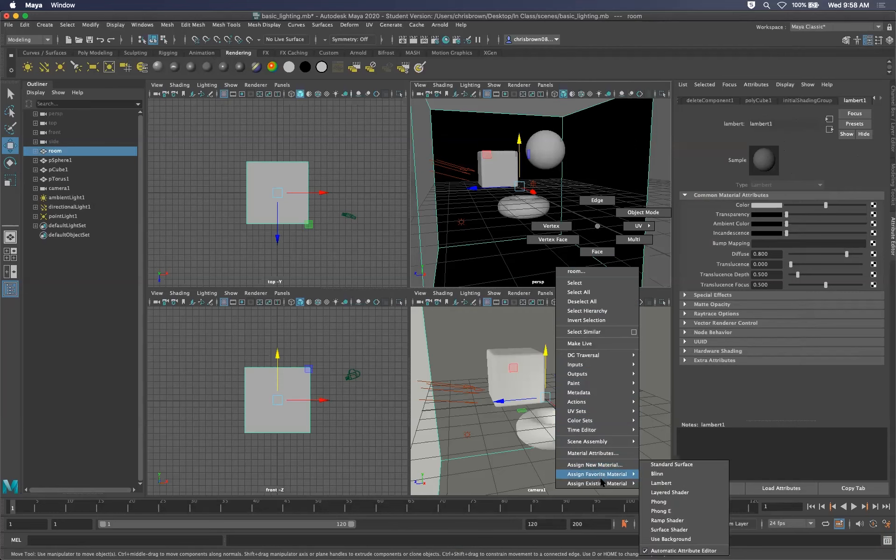
click(595, 466)
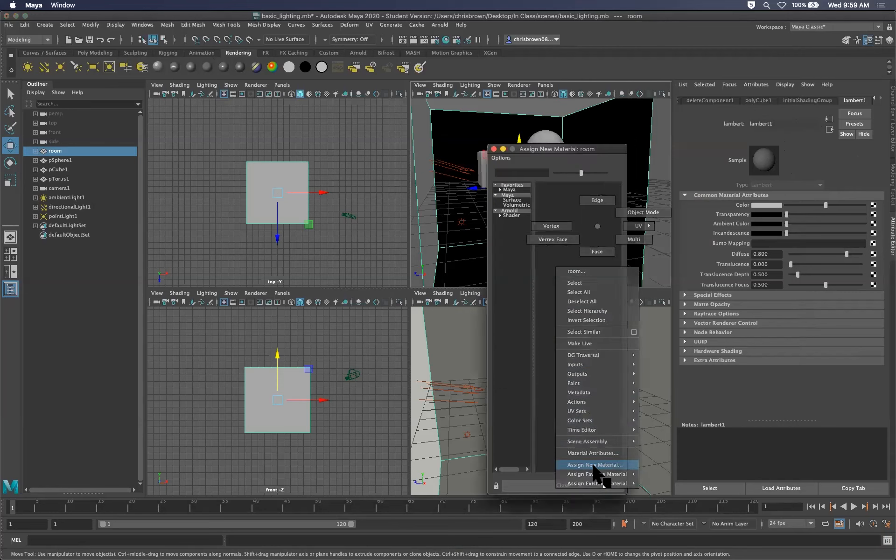
drag(544, 149, 235, 58)
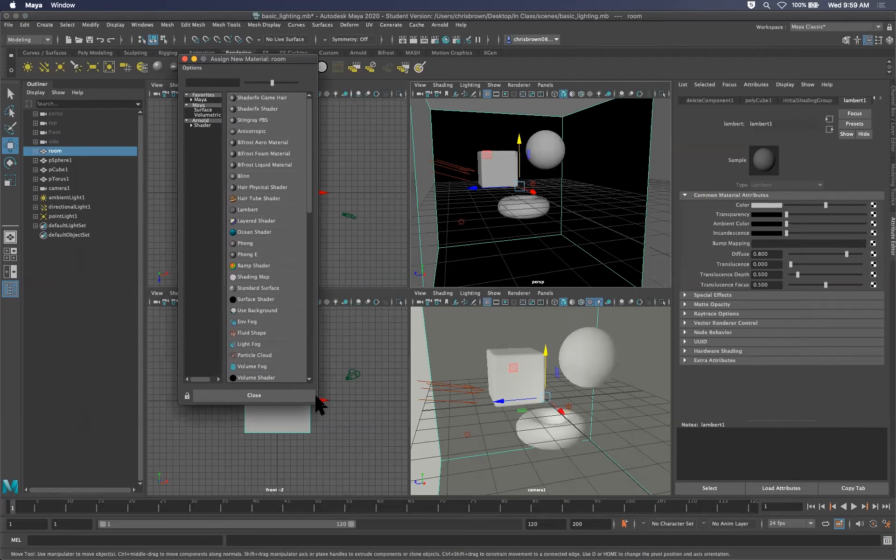
- Browse the Maya and Arnold shaders and assign a new Lambert material from the Maya favorites to the room
scroll(310, 206, down, 10)
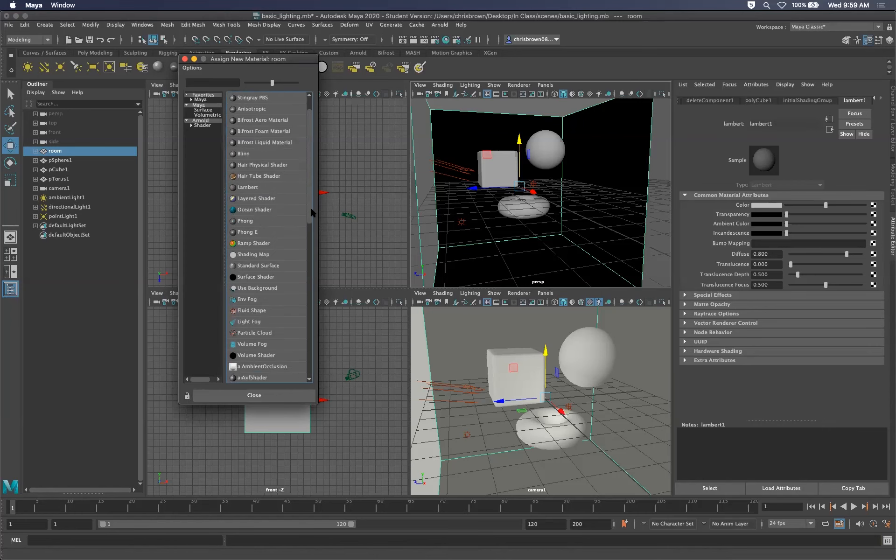
scroll(275, 365, up, 10)
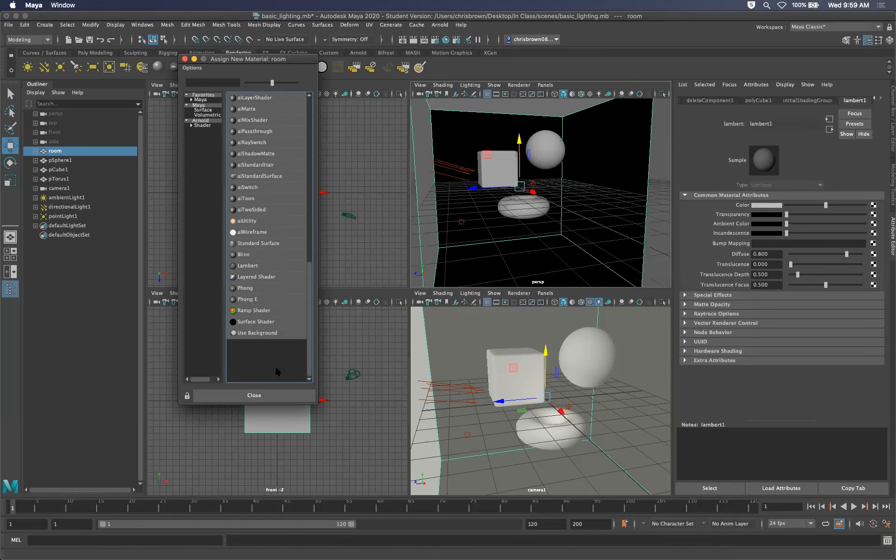
drag(287, 62, 549, 133)
click(467, 176)
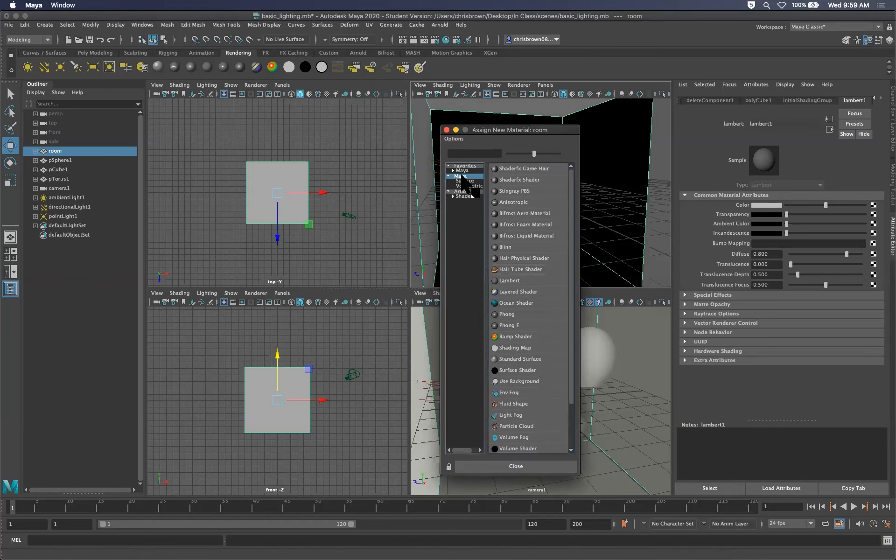
click(462, 192)
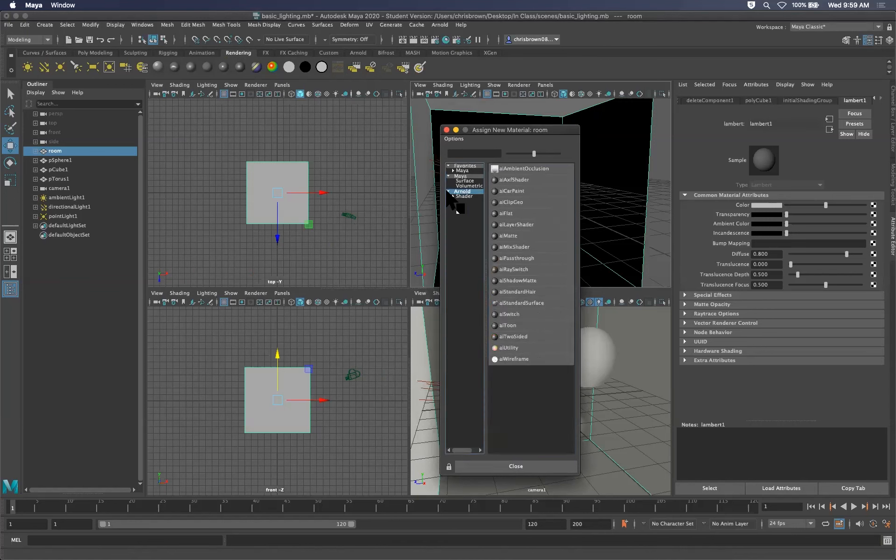
click(462, 176)
click(462, 171)
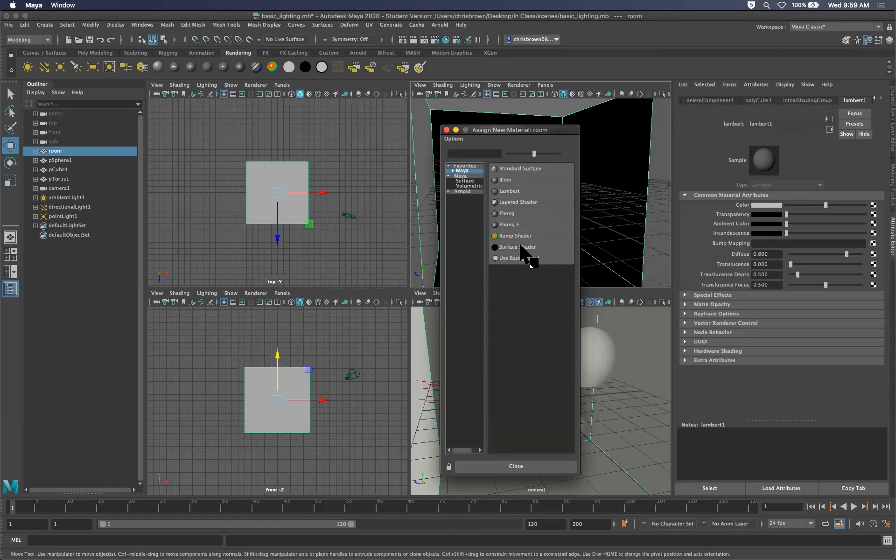
drag(557, 129, 303, 124)
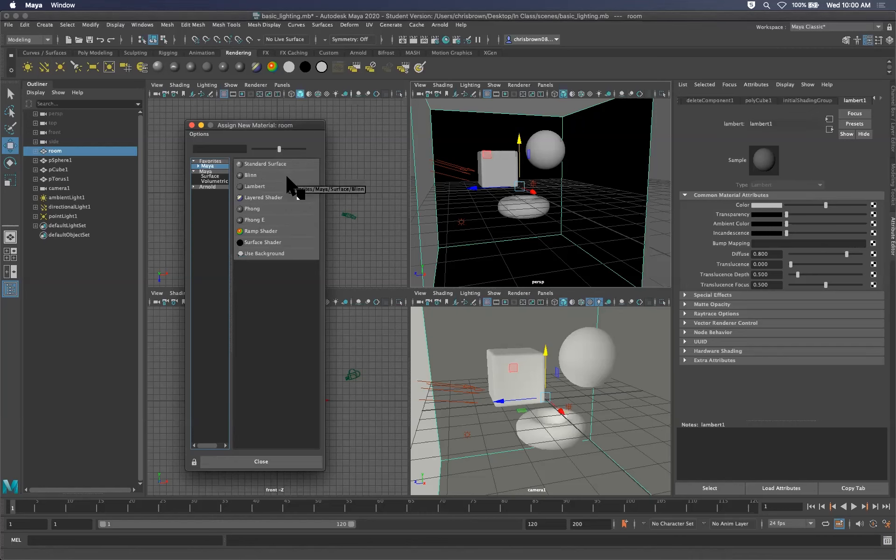
click(257, 186)
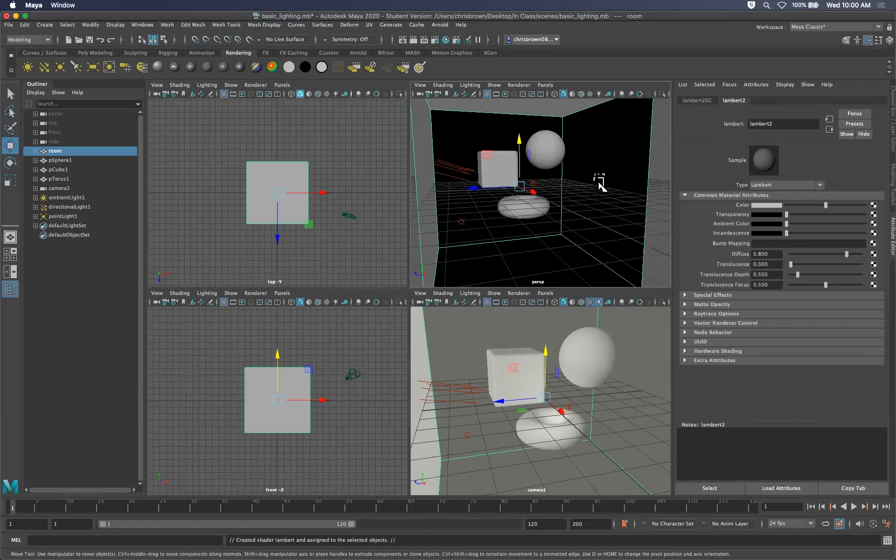
right_click(607, 207)
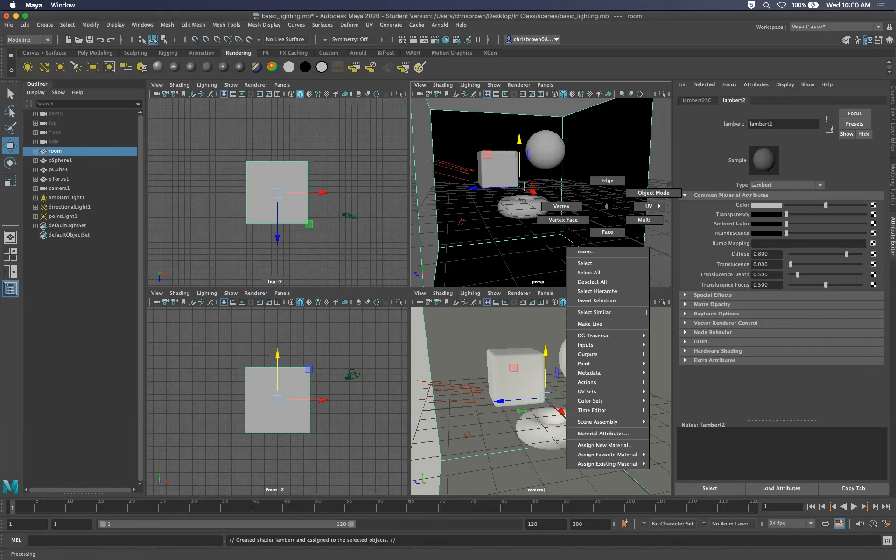
right_drag(620, 447, 353, 337)
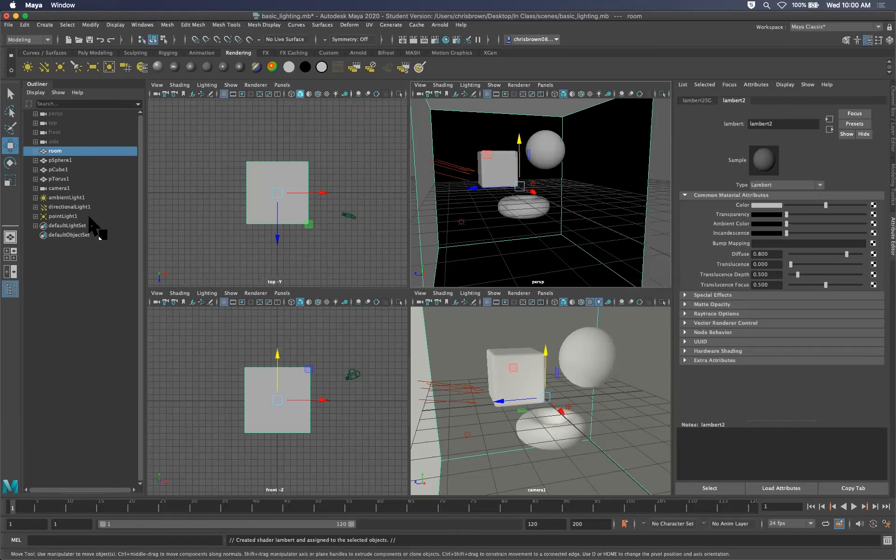
- Rename the room's new Lambert material to roomMat
double_click(761, 124)
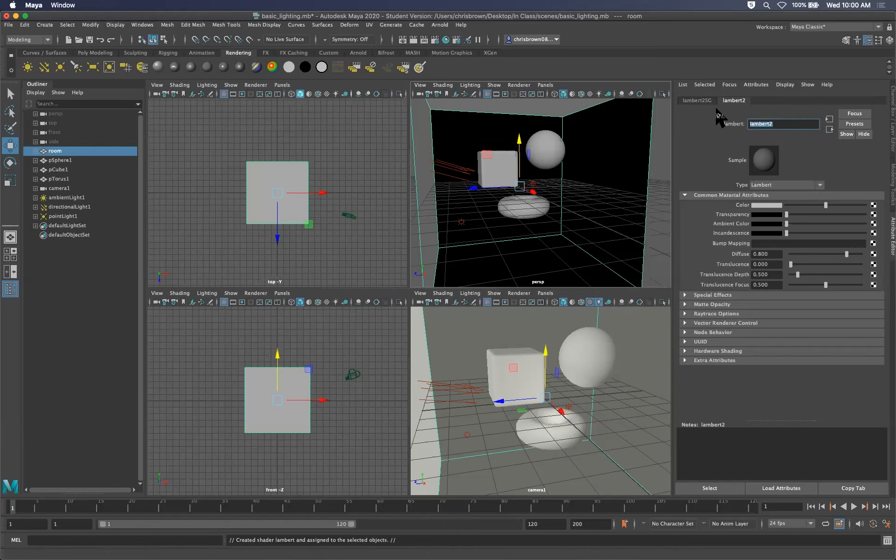
text(roomMat)
key(Return)
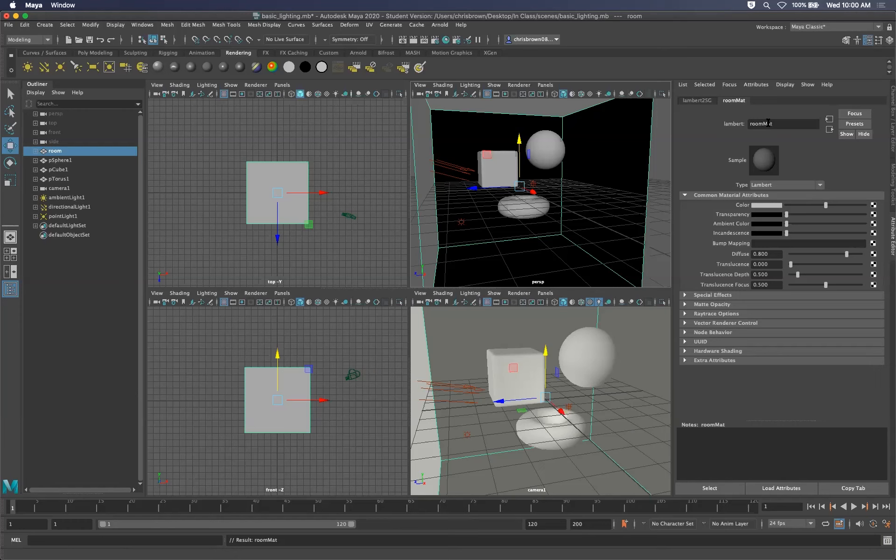
click(787, 124)
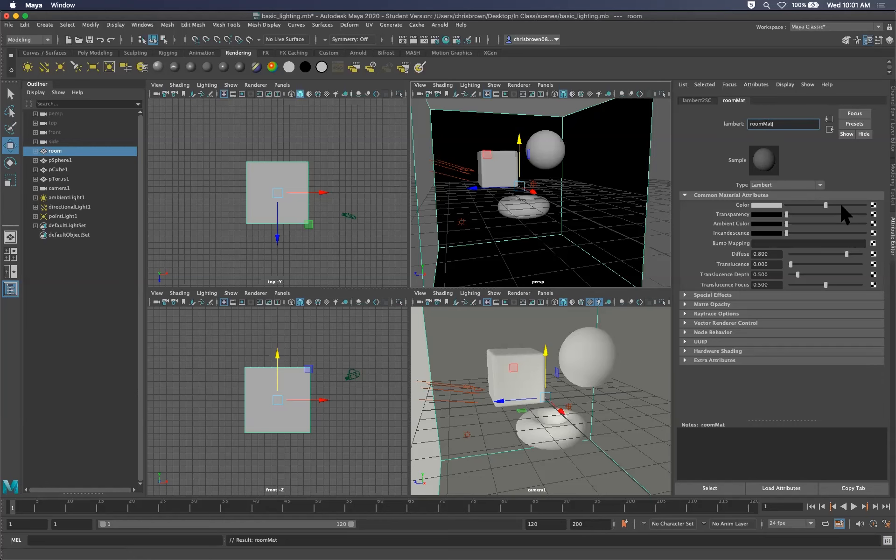
- Set roomMat's color to white, with saturation 0 and value 1
click(767, 205)
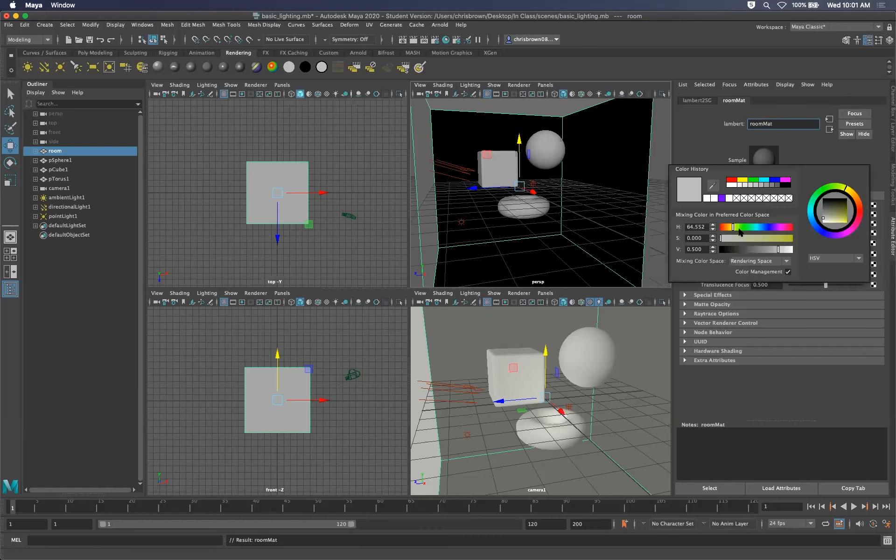
drag(778, 250, 790, 250)
mouse_move(734, 227)
mouse_down()
mouse_move(745, 228)
mouse_move(720, 240)
mouse_up()
click(794, 249)
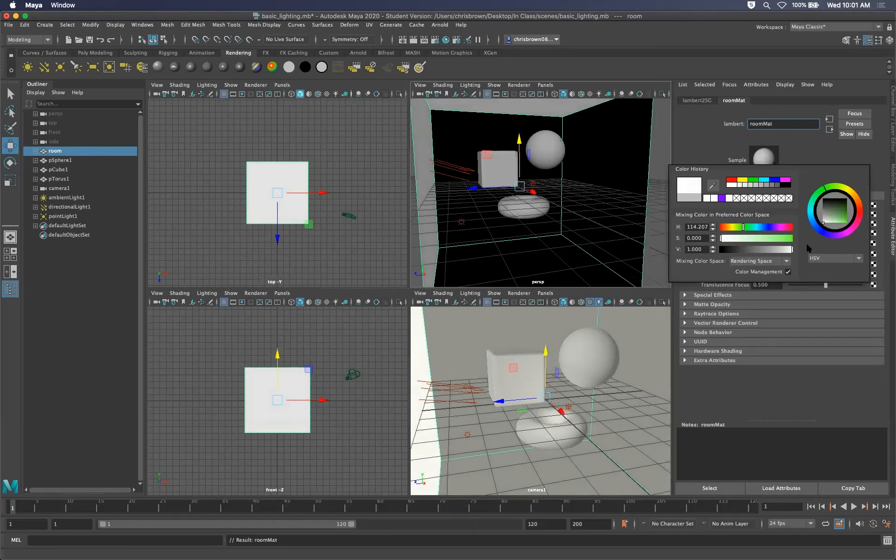
- Darken roomMat's color slightly below full white and render the camera1 view to check the room
drag(792, 250, 788, 251)
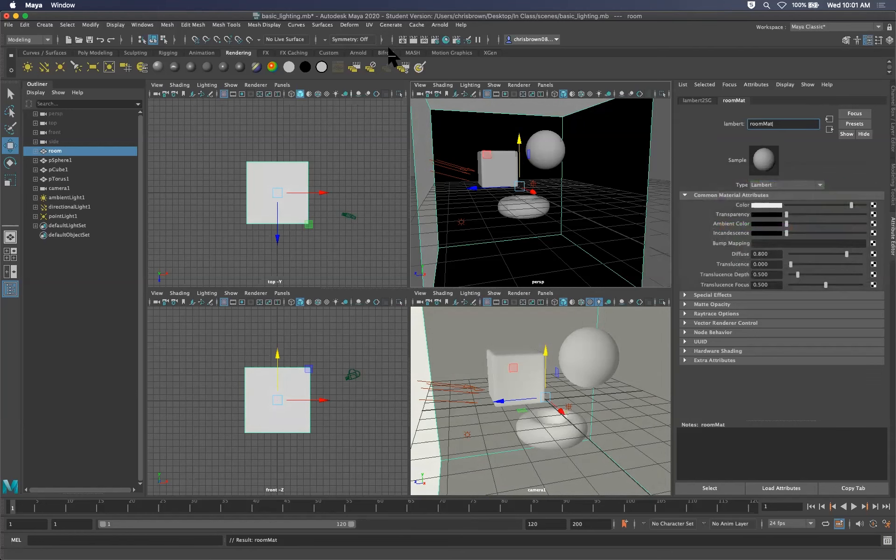
right_click(517, 168)
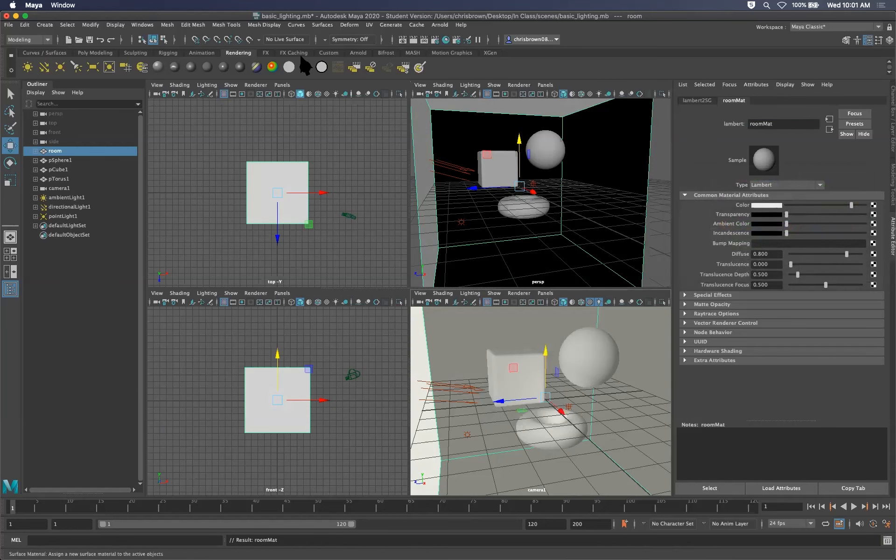
click(354, 67)
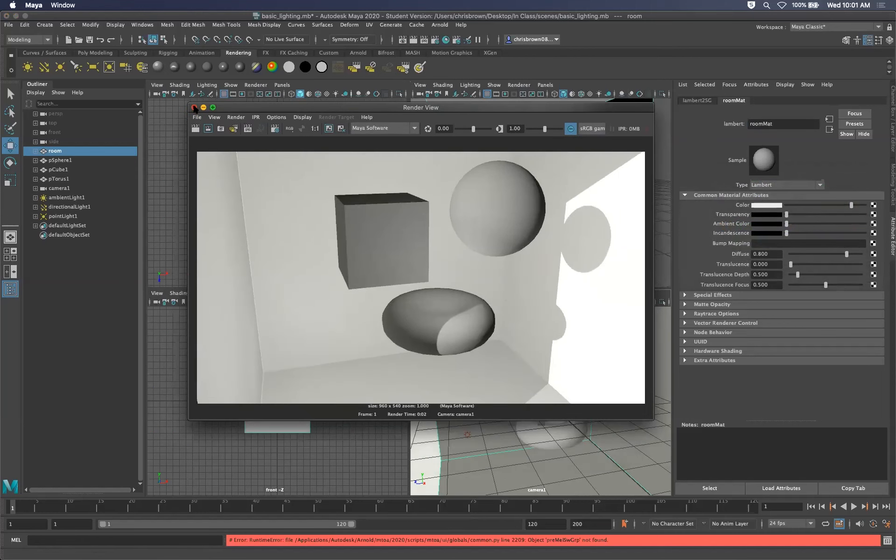
click(195, 108)
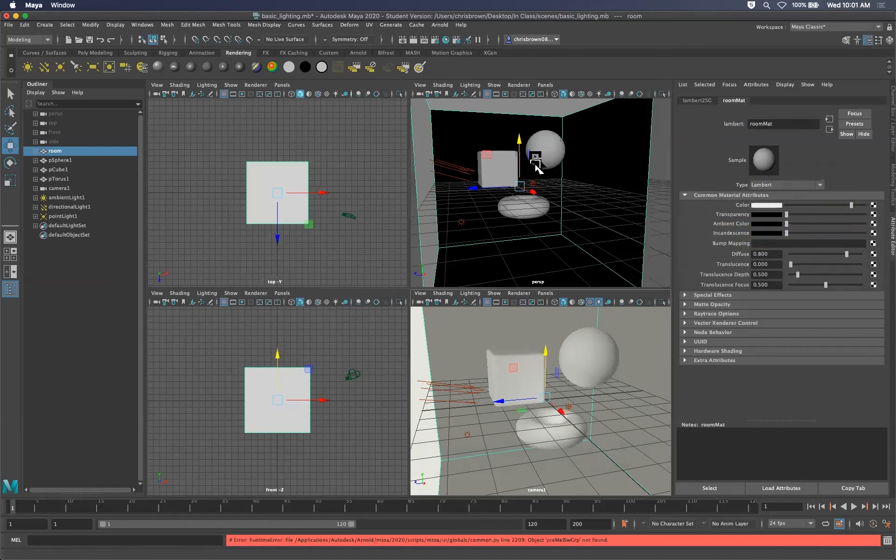
- Select the cube and assign it a new Blinn material from the Maya favorites
click(508, 175)
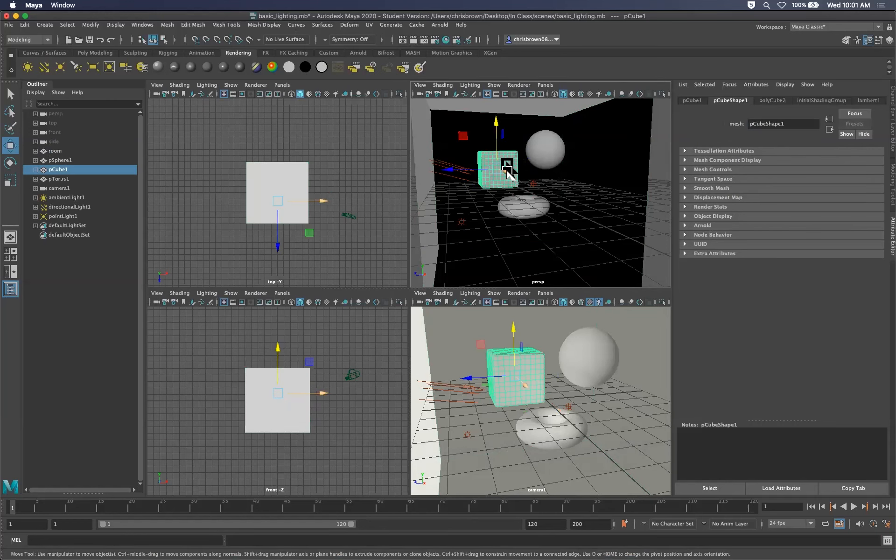
right_click(509, 165)
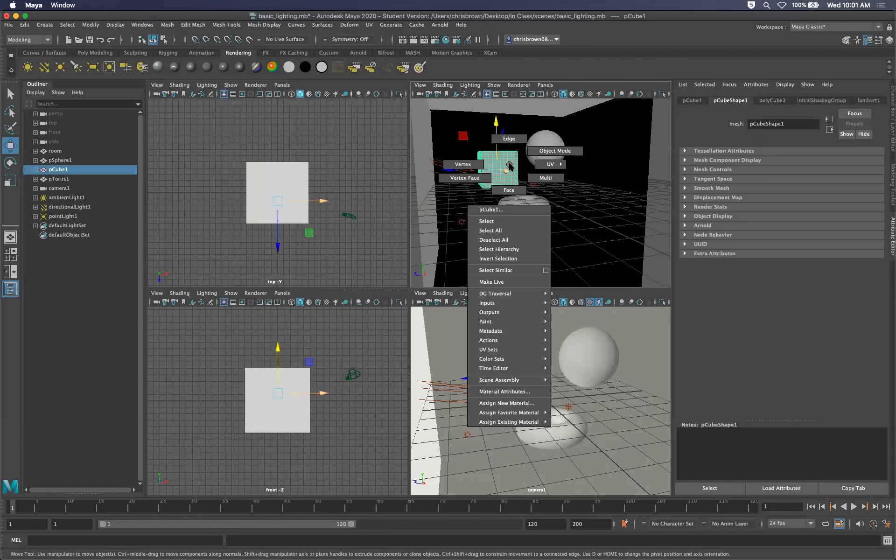
click(520, 403)
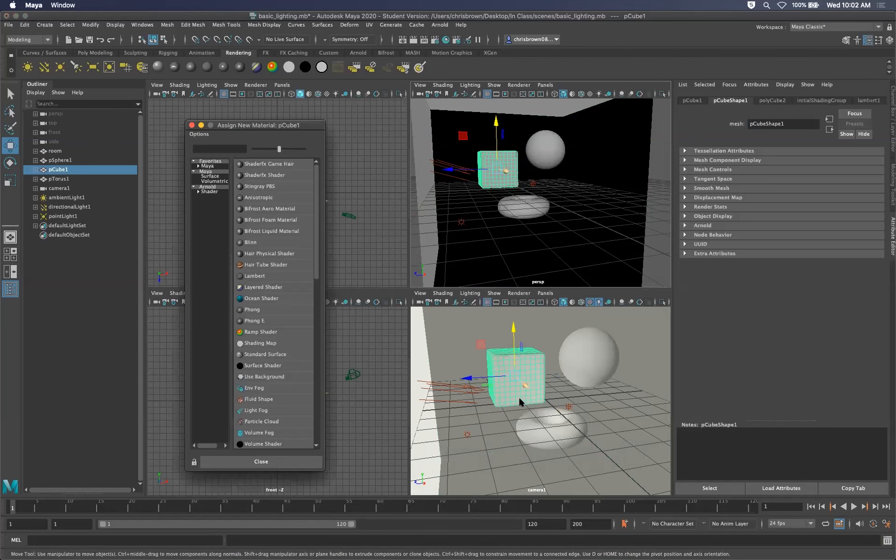
click(208, 167)
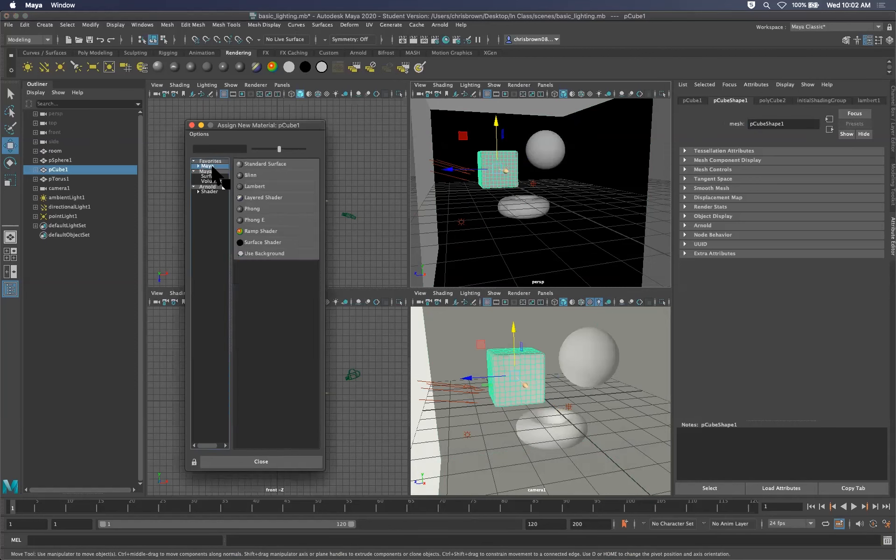
double_click(208, 166)
click(269, 173)
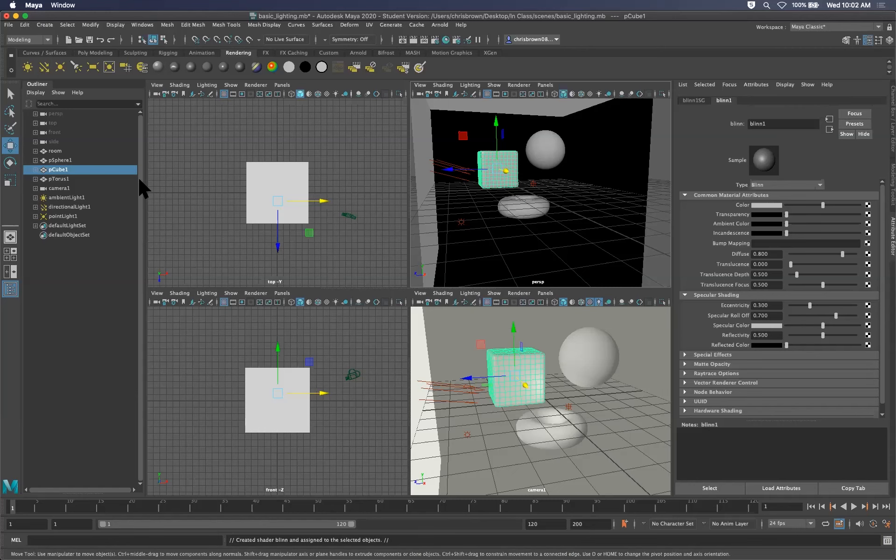
- Deselect the cube, enlarge the camera1 view to fill the viewport area, and render it to check the Blinn highlight
click(94, 285)
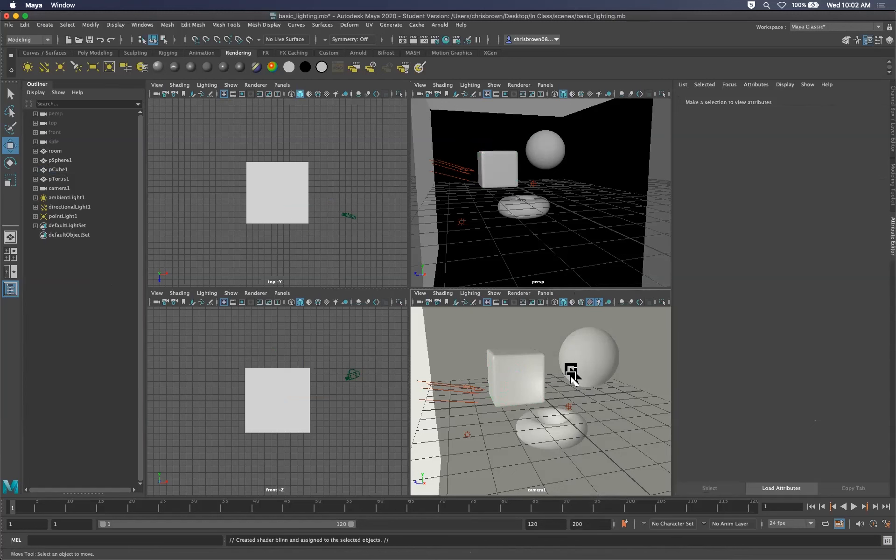
key(space)
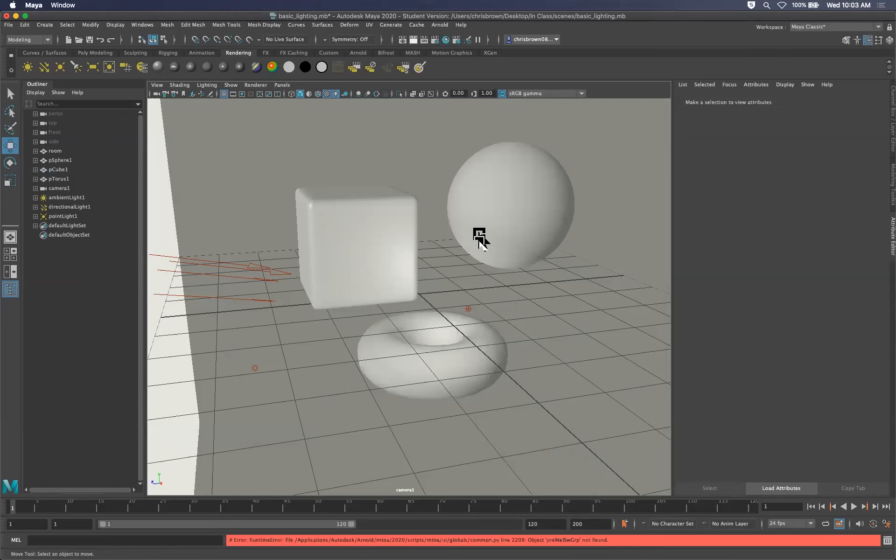
click(414, 40)
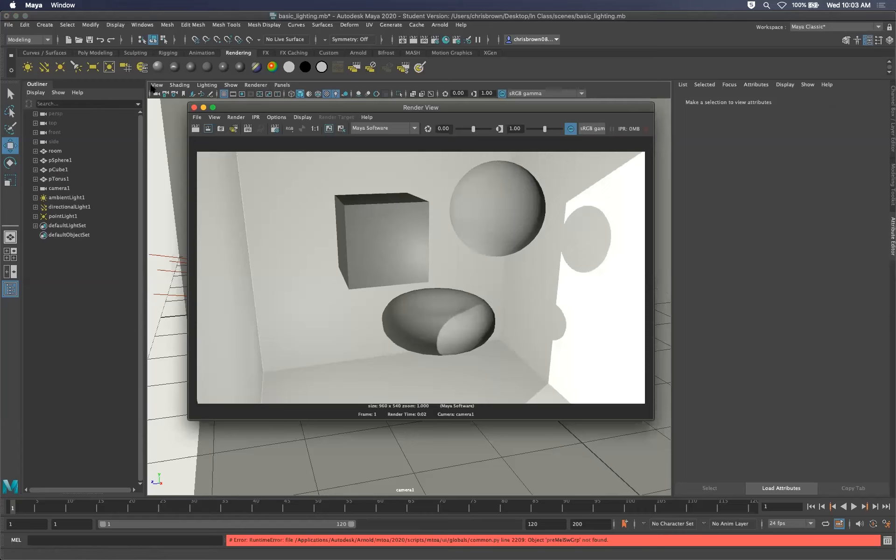
click(195, 108)
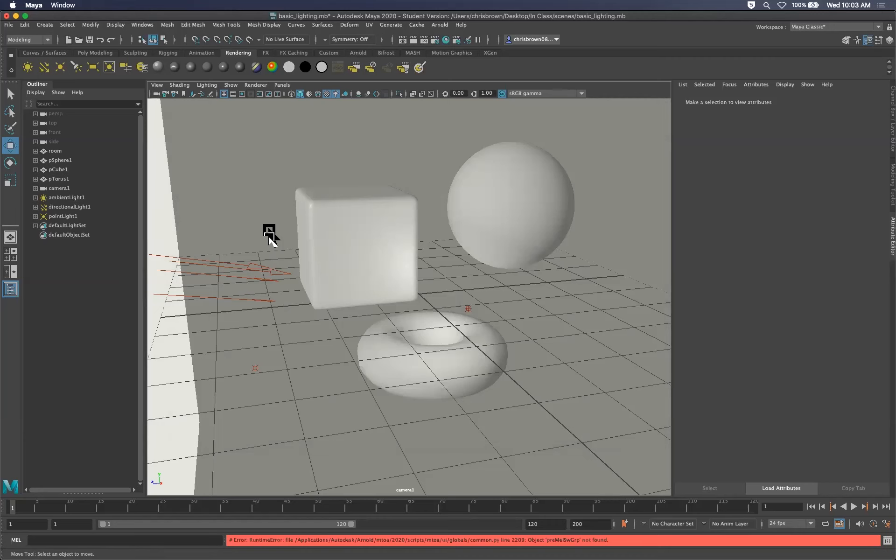
- Rename the cube's Blinn material to cubeMat
click(390, 233)
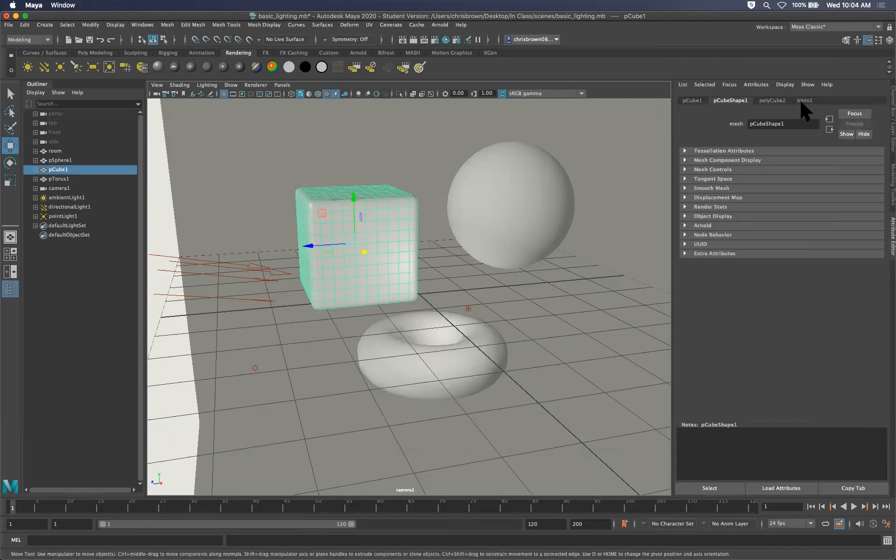
click(804, 99)
middle_drag(803, 103, 451, 228)
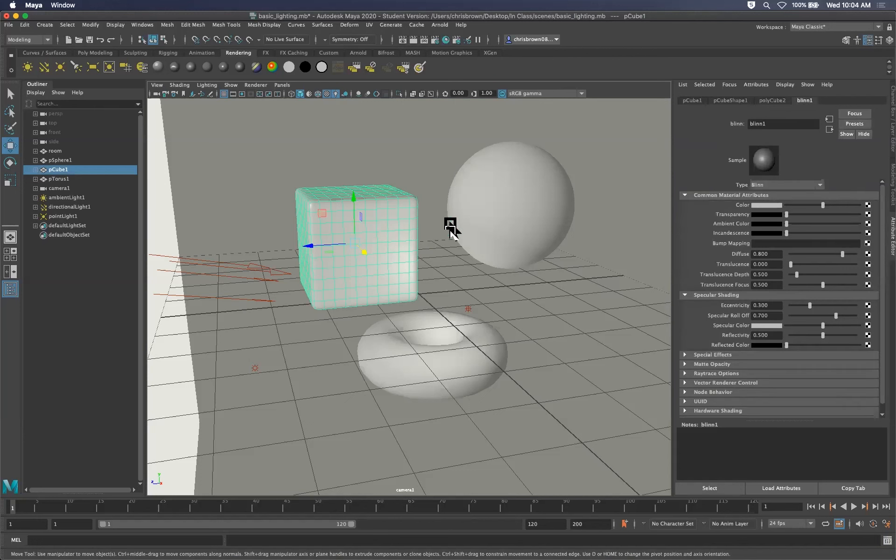
drag(776, 123, 704, 115)
text(c)
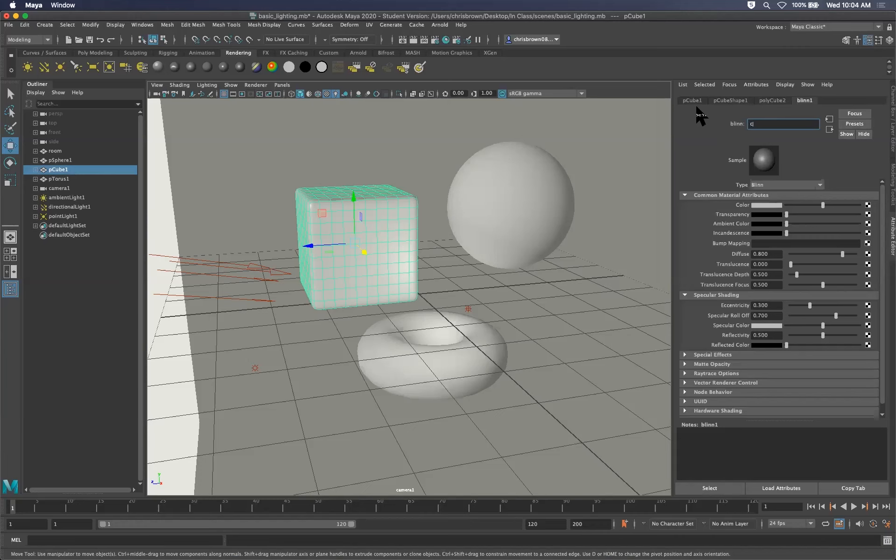
text(ubeMat)
key(Return)
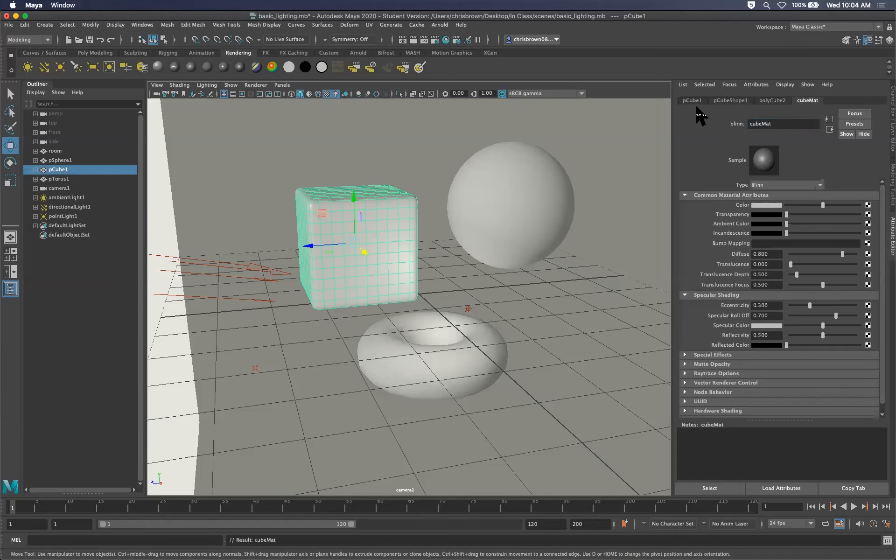
- Set cubeMat's color to orange with hue about 27.3 and saturation 1, and render the camera1 view to check it
click(774, 205)
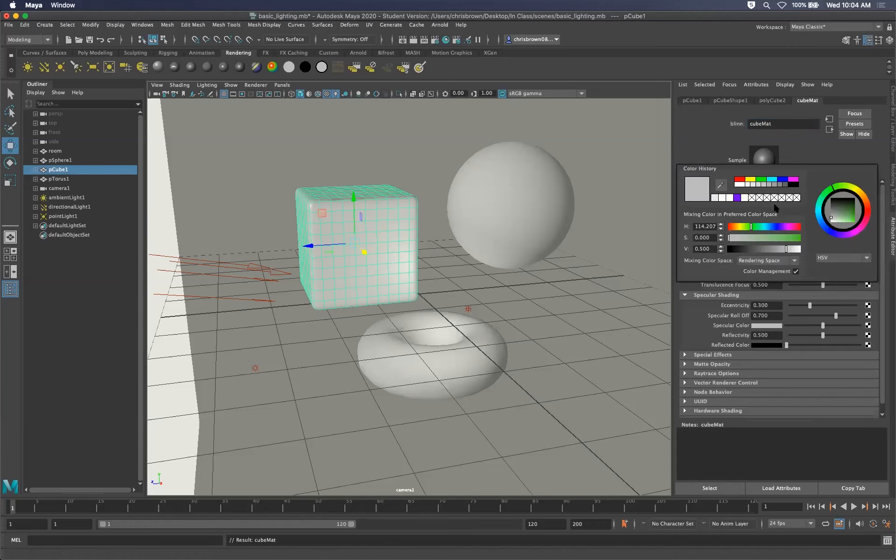
click(740, 226)
drag(741, 227, 737, 227)
click(799, 238)
click(544, 271)
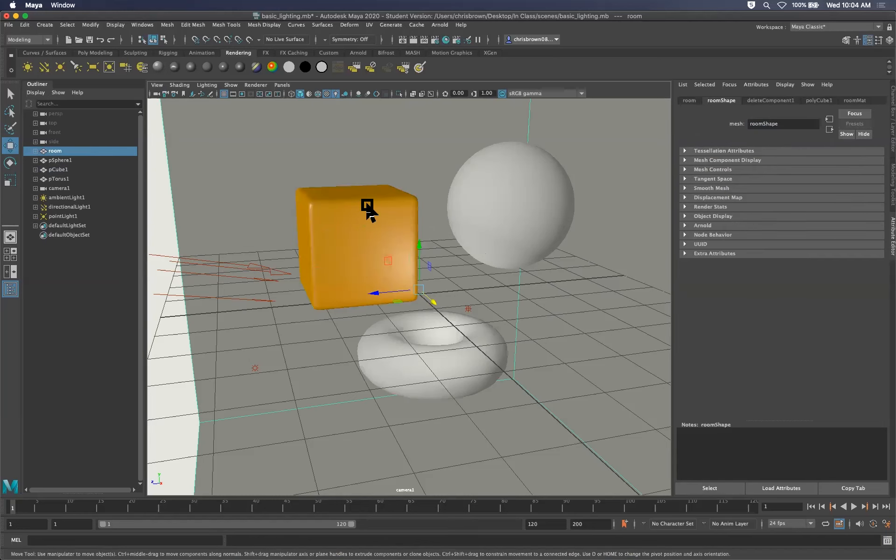
click(412, 42)
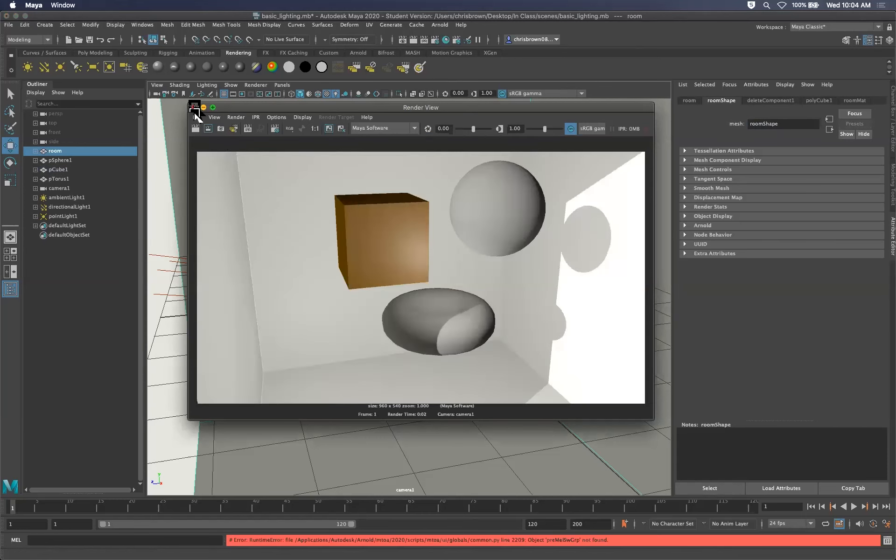
click(194, 108)
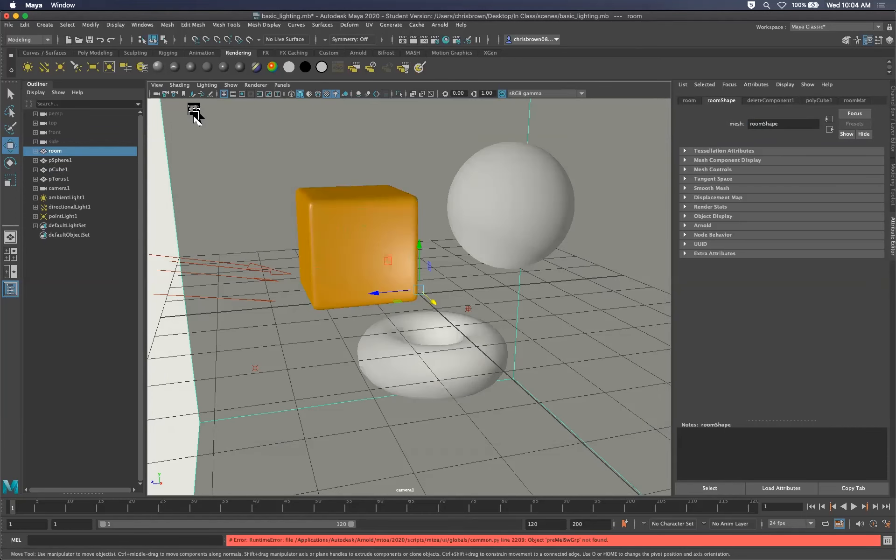
- Select the sphere and assign it a new Phong material
click(513, 221)
right_drag(535, 212, 552, 447)
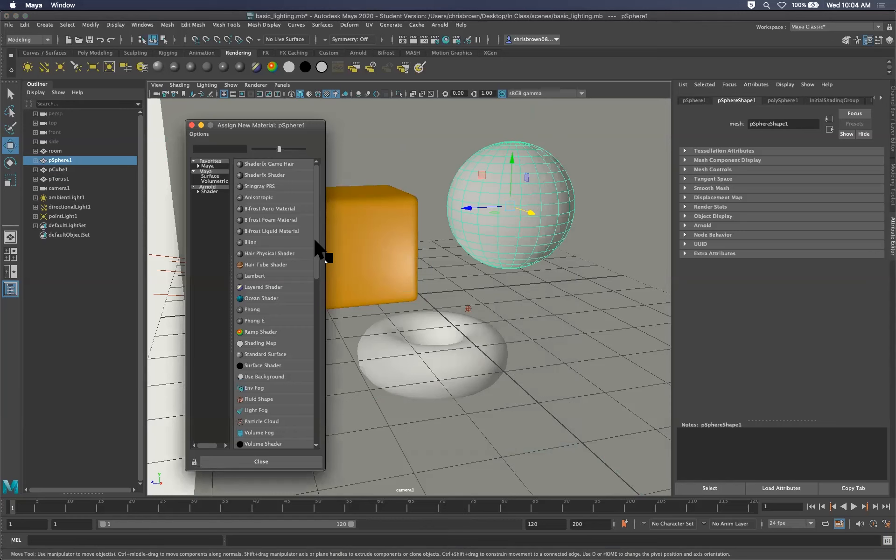
scroll(312, 238, down, 3)
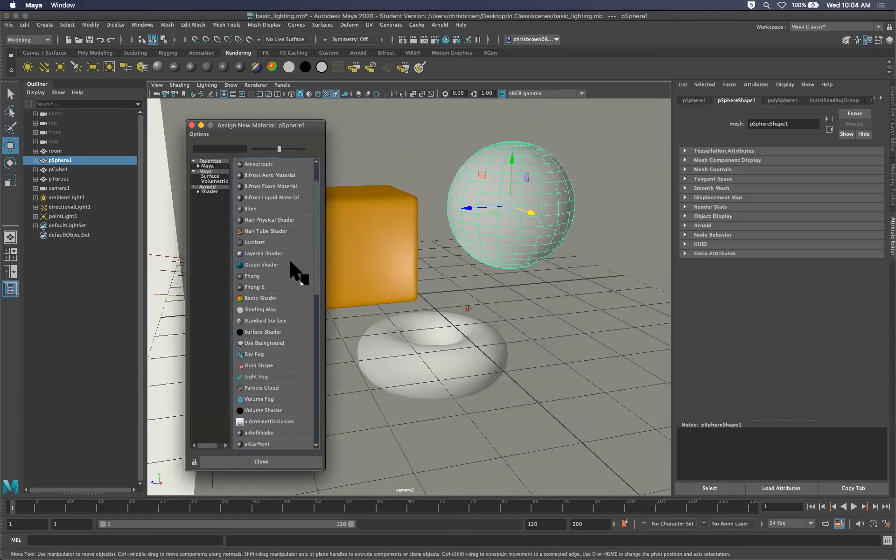
click(266, 276)
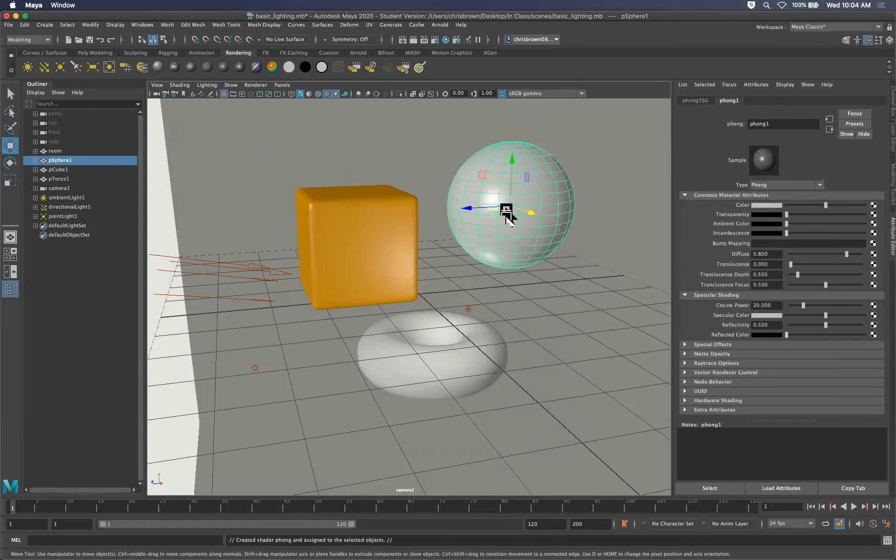
- Set the color of the sphere's Phong material to a saturated blue-violet
click(771, 205)
drag(757, 225, 813, 228)
key(Right)
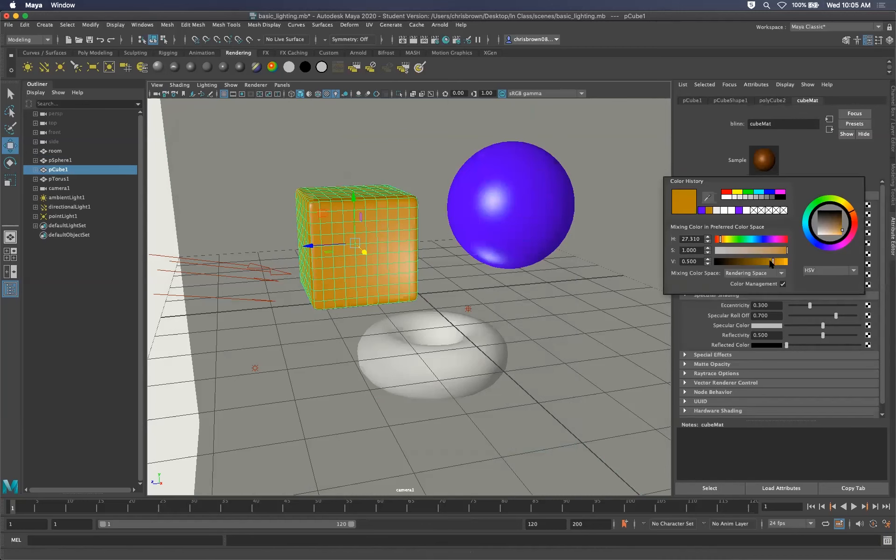
- Brighten cubeMat's orange to a color value of about 0.808 and render the camera1 view
drag(774, 263, 786, 262)
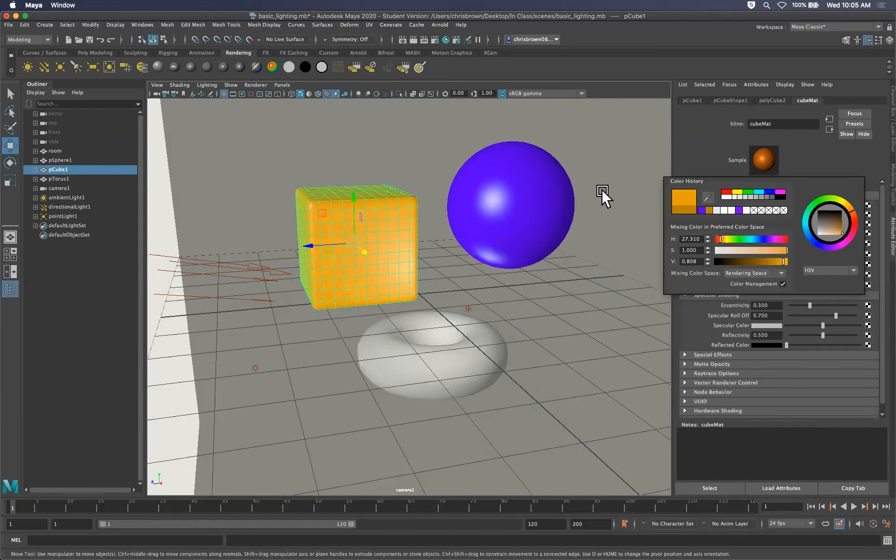
click(528, 223)
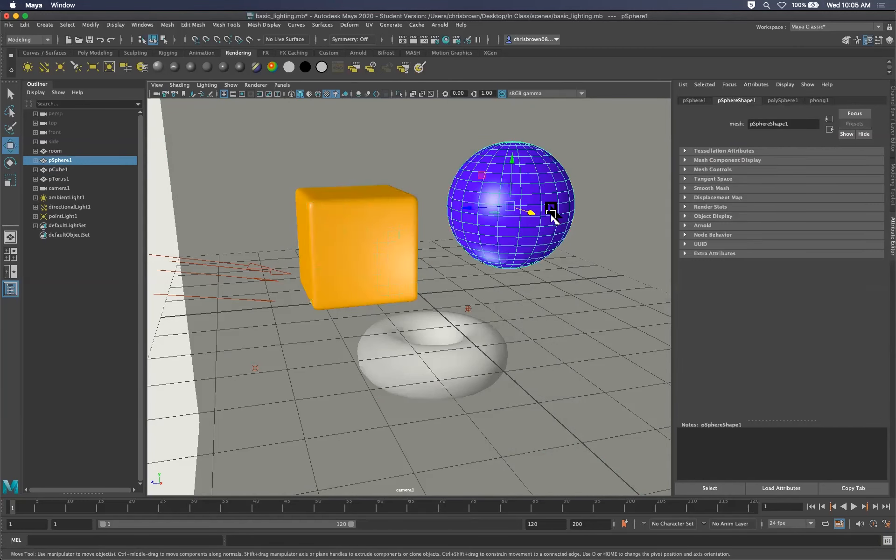
click(354, 70)
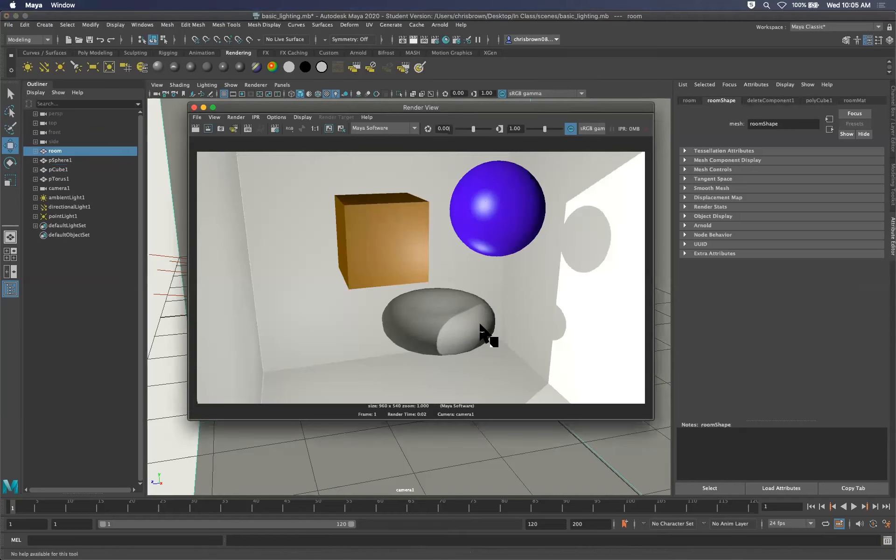
- Return the torus to object mode and assign it a new Phong E material
click(471, 362)
right_drag(472, 360, 516, 279)
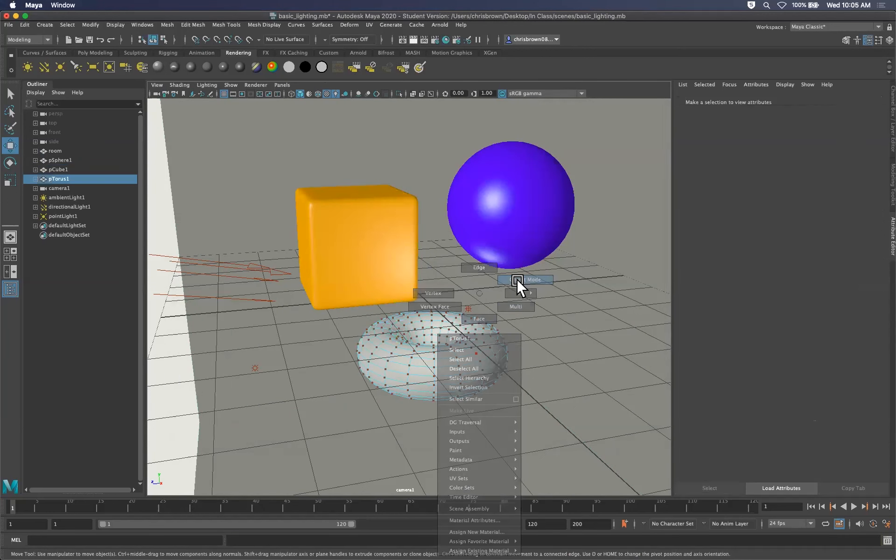
right_drag(476, 356, 474, 532)
scroll(316, 206, up, 2)
scroll(317, 230, down, 3)
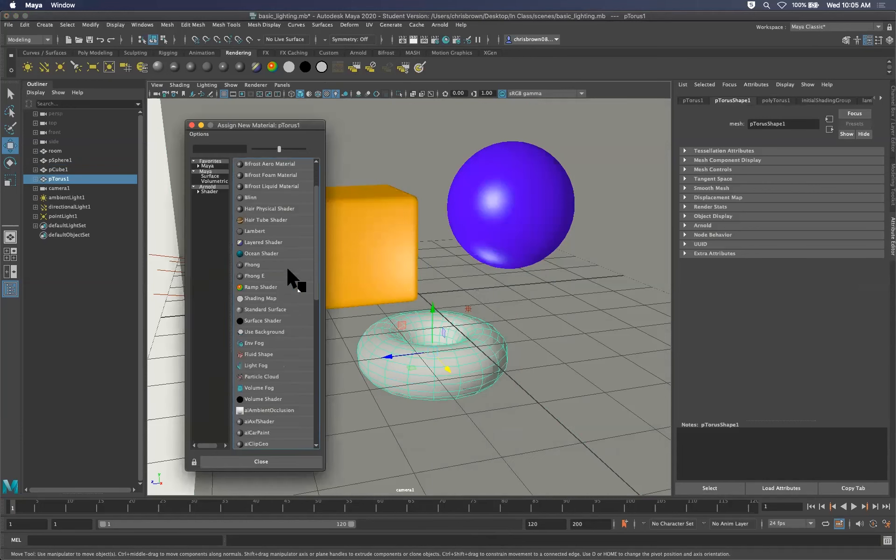
click(255, 275)
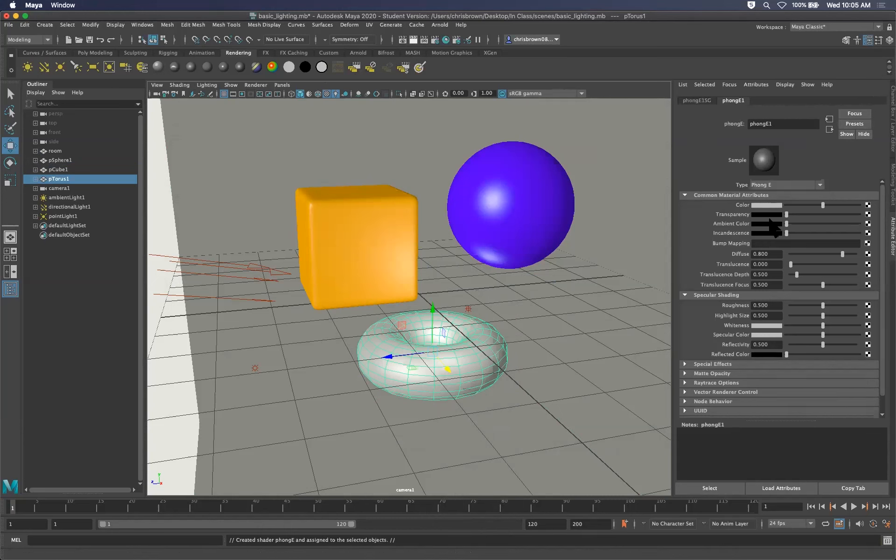
- Set the torus's Phong E color to magenta with hue about 302.9, saturation 0.869 and value 0.369
click(765, 205)
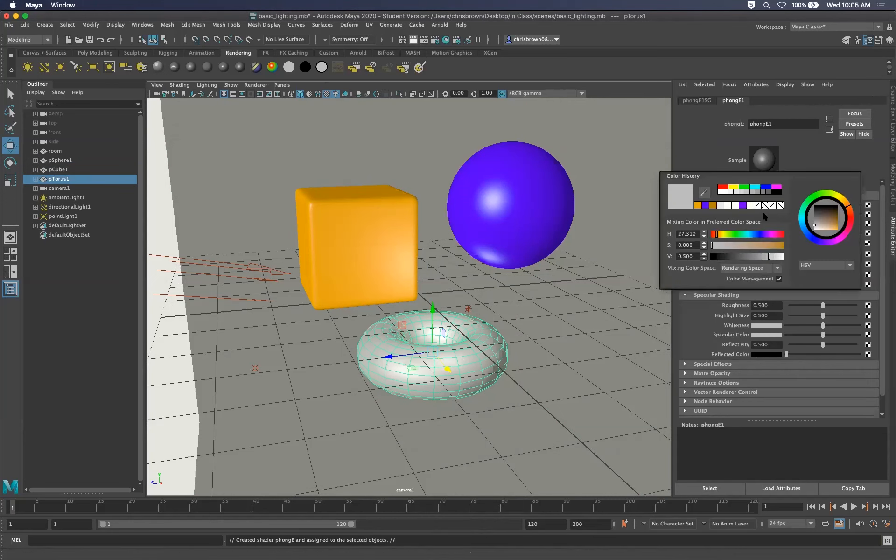
drag(763, 234, 762, 258)
click(774, 245)
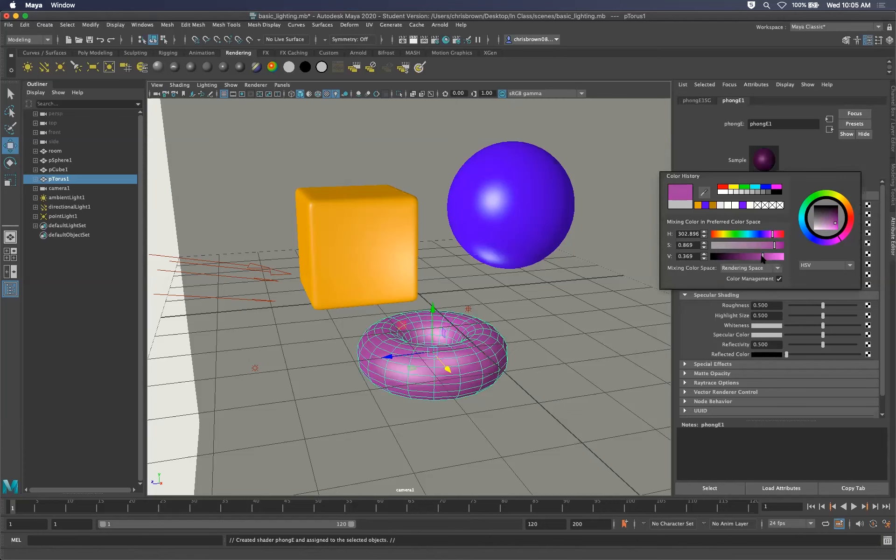
click(601, 274)
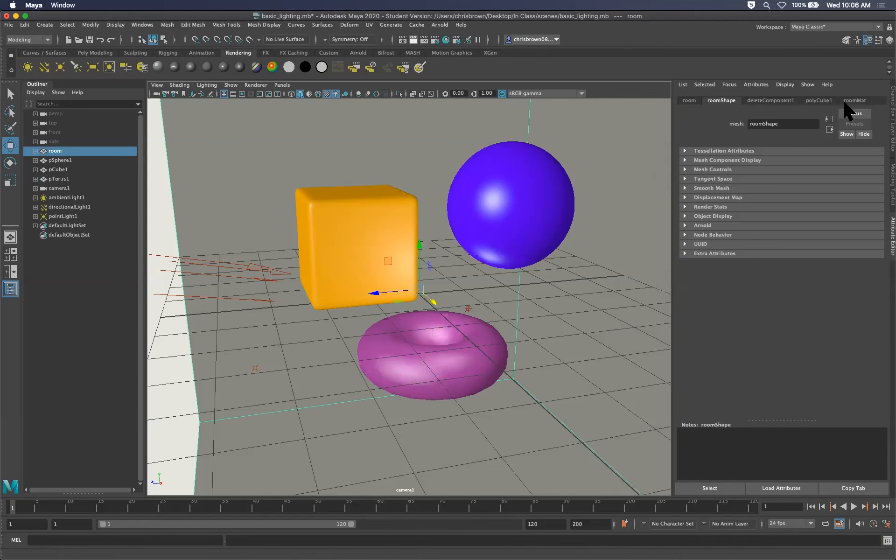
- Rename the torus's Phong E material to torusMat
click(460, 369)
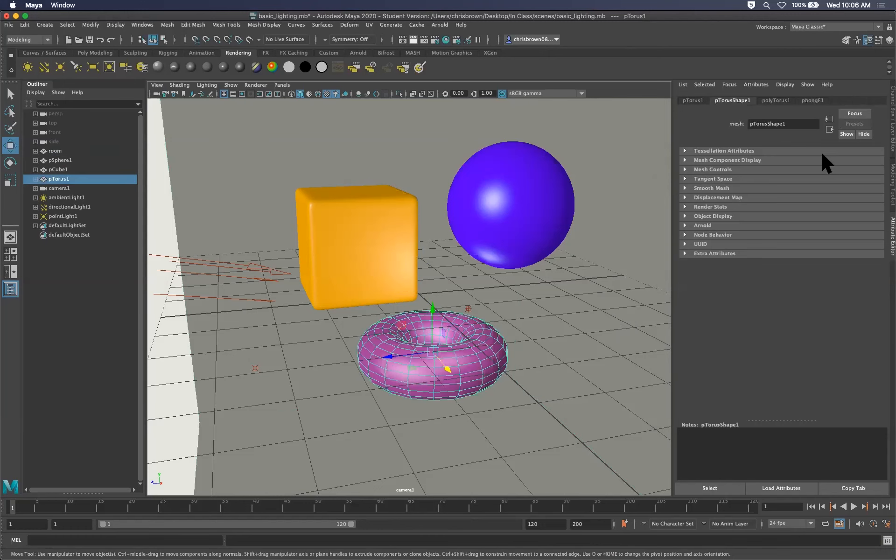
click(815, 101)
double_click(782, 124)
text(torusMat)
key(Return)
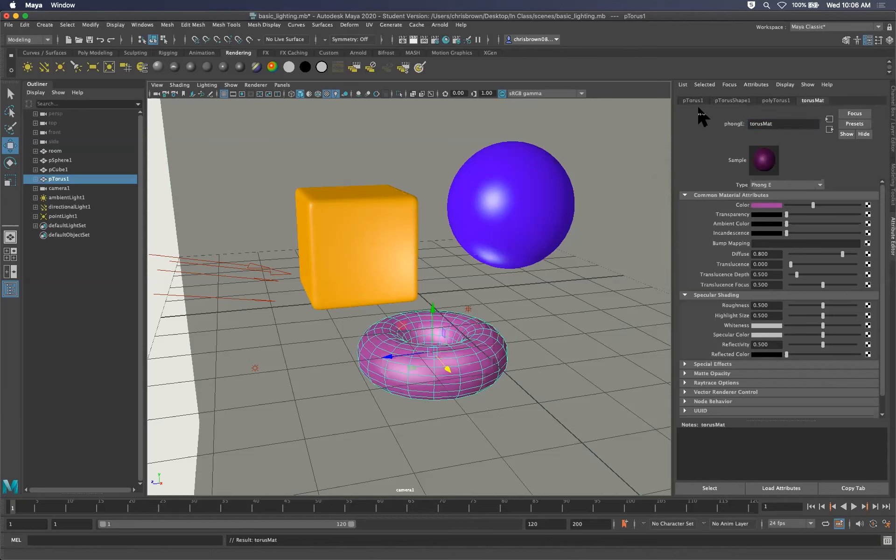
- Rename the sphere's Phong material to sphereMat
click(502, 197)
click(818, 101)
double_click(782, 123)
text(sphereMat)
key(Return)
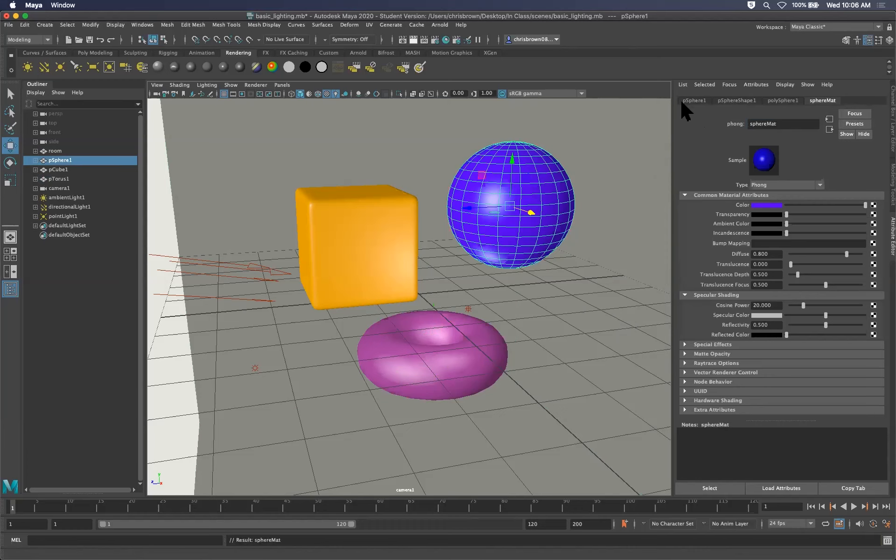
drag(790, 125, 735, 115)
click(800, 124)
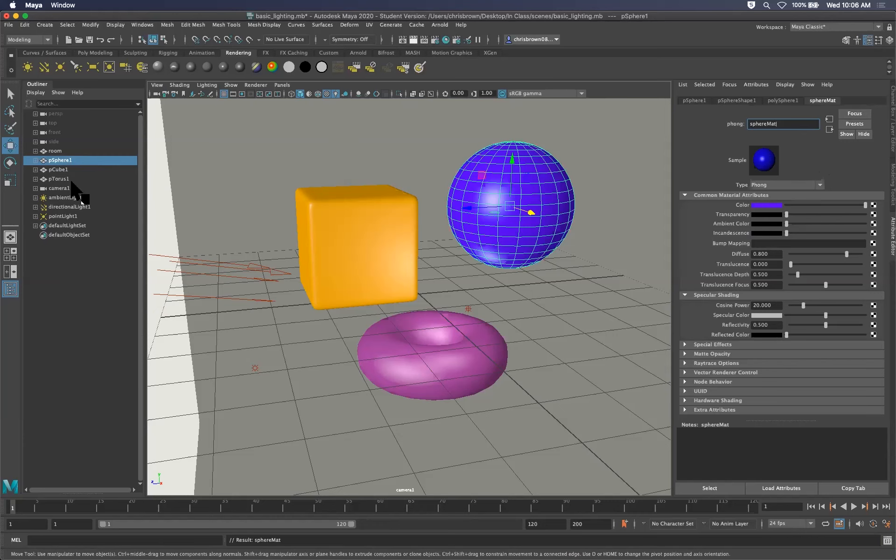
- Review the names and shader types of the materials on the room, cube, sphere and torus
click(10, 95)
click(282, 154)
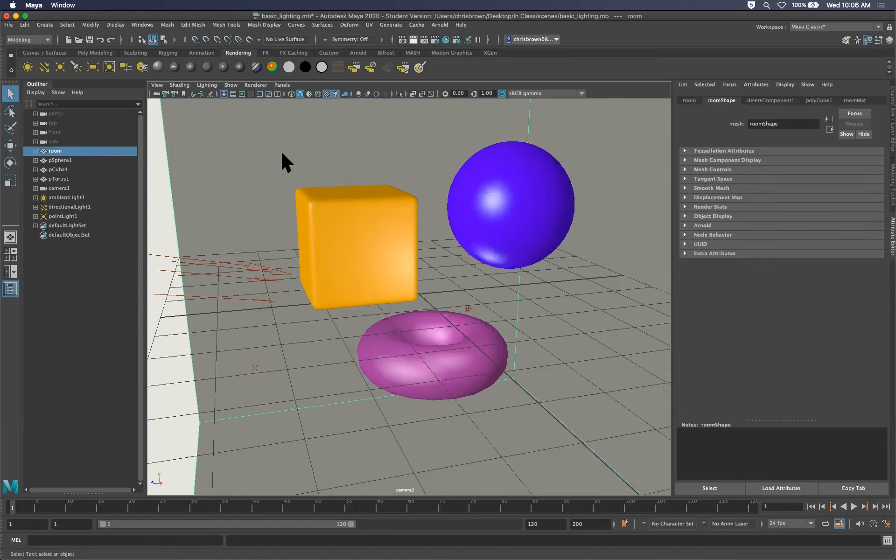
click(858, 99)
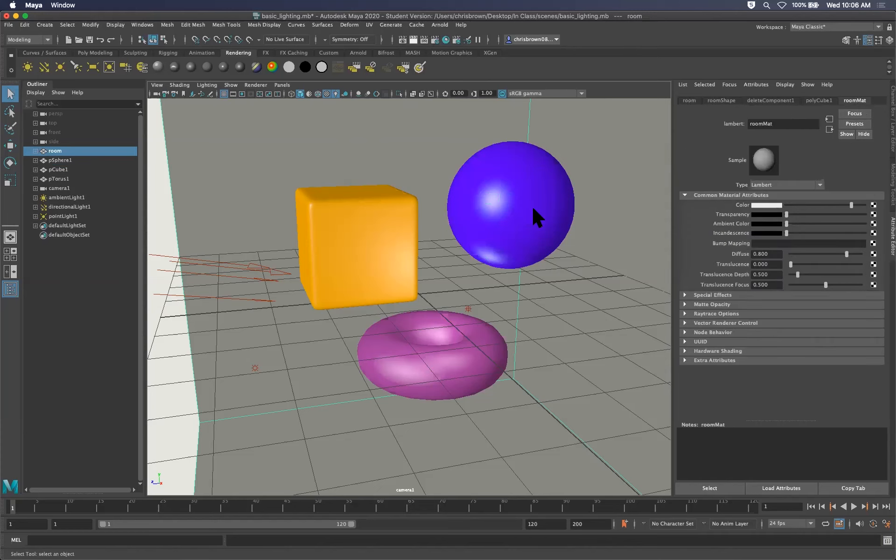
click(398, 257)
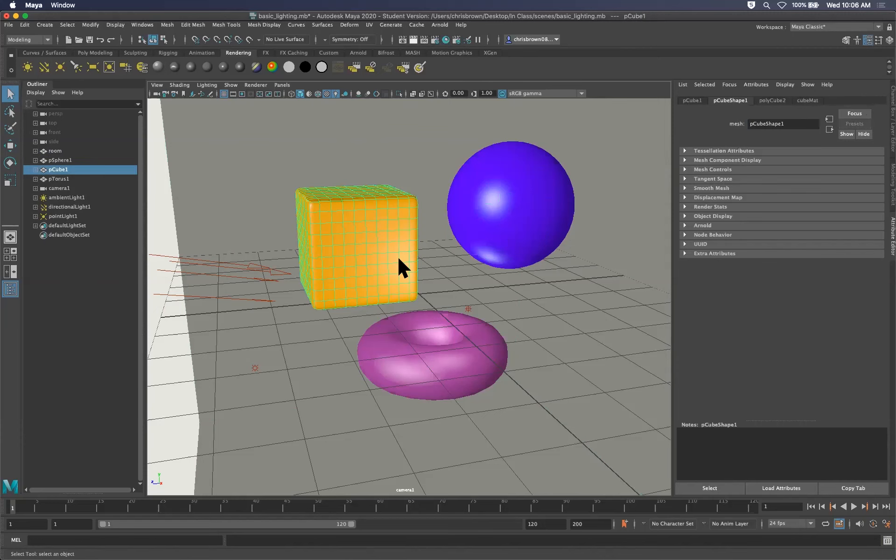
click(815, 101)
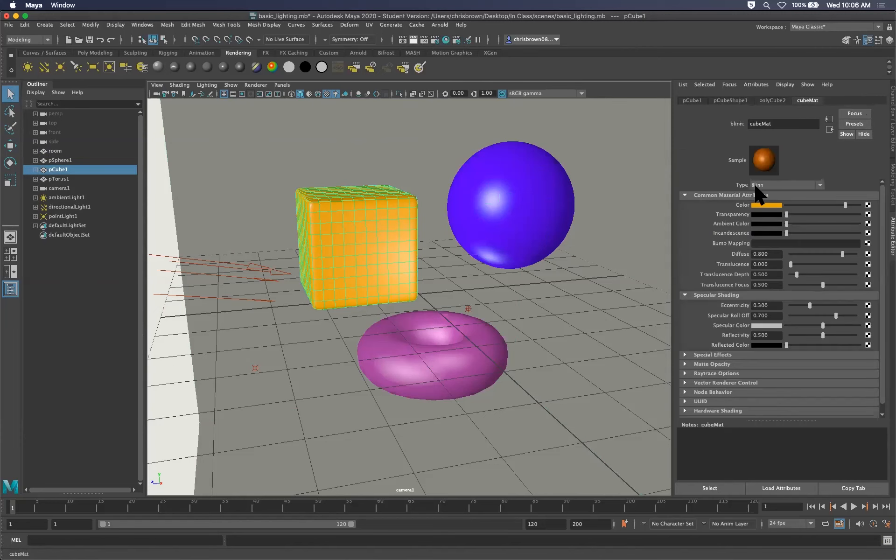
click(503, 197)
click(822, 101)
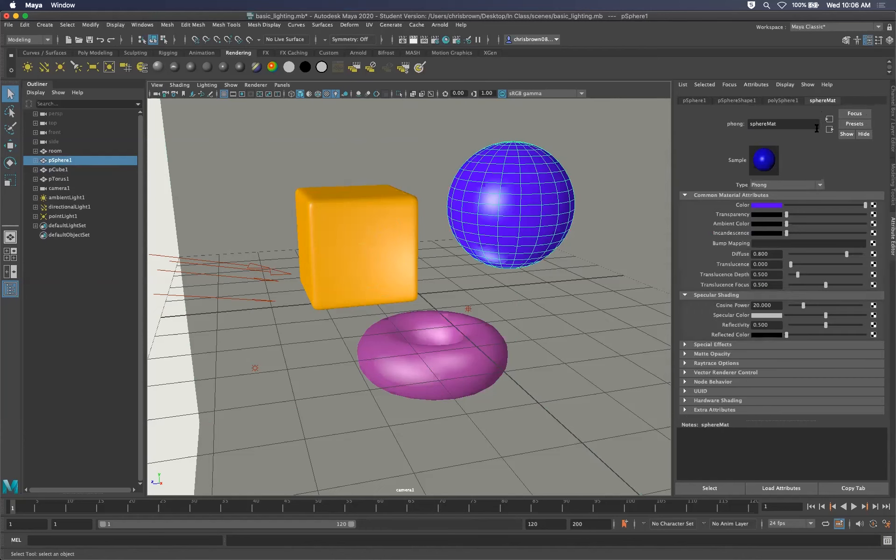
click(486, 353)
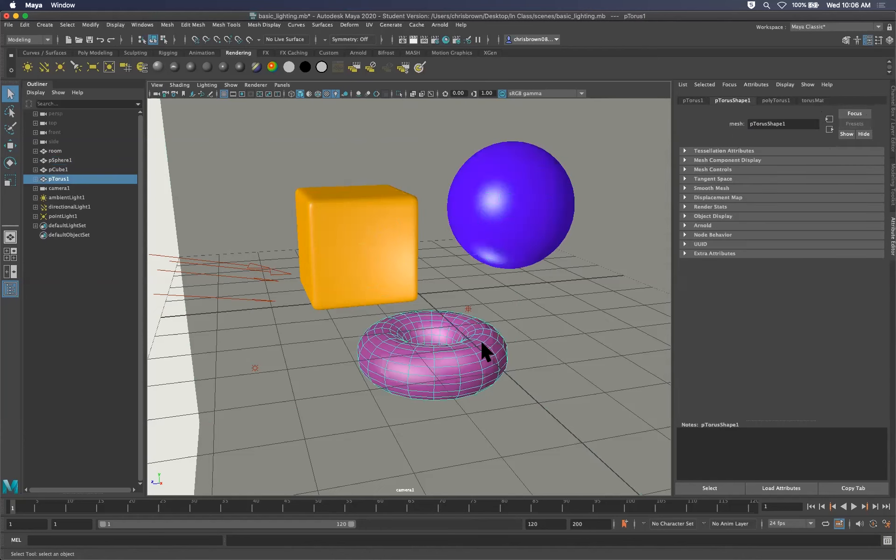
click(813, 100)
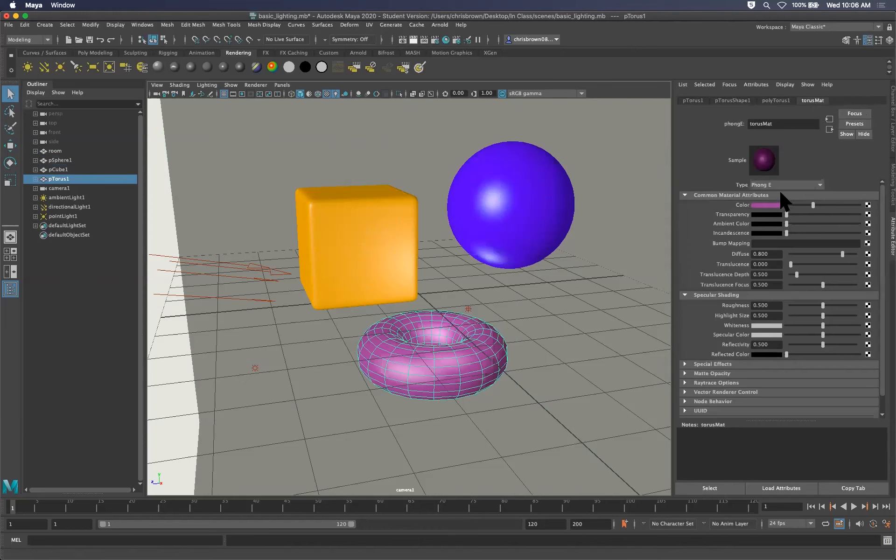
- Save the scene and render the camera1 view to check the materials, closing the render when done
click(499, 229)
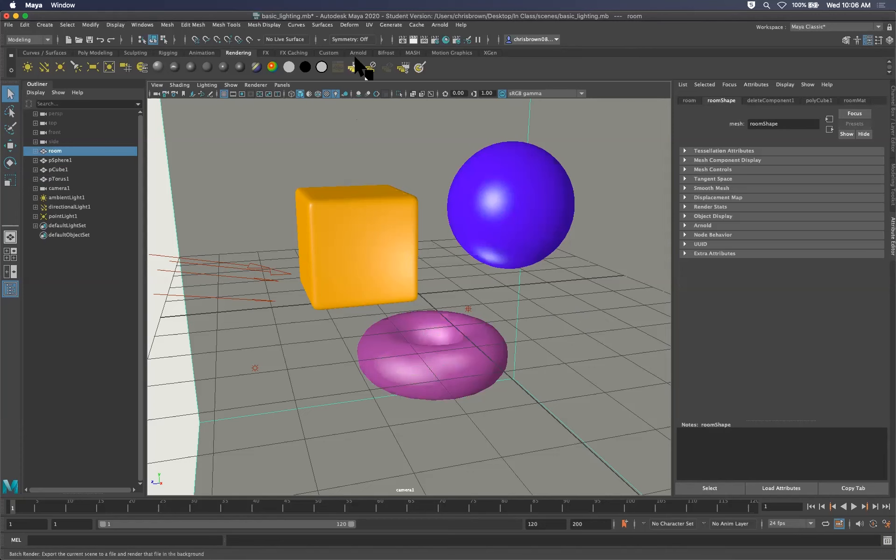
key(super+s)
key(Return)
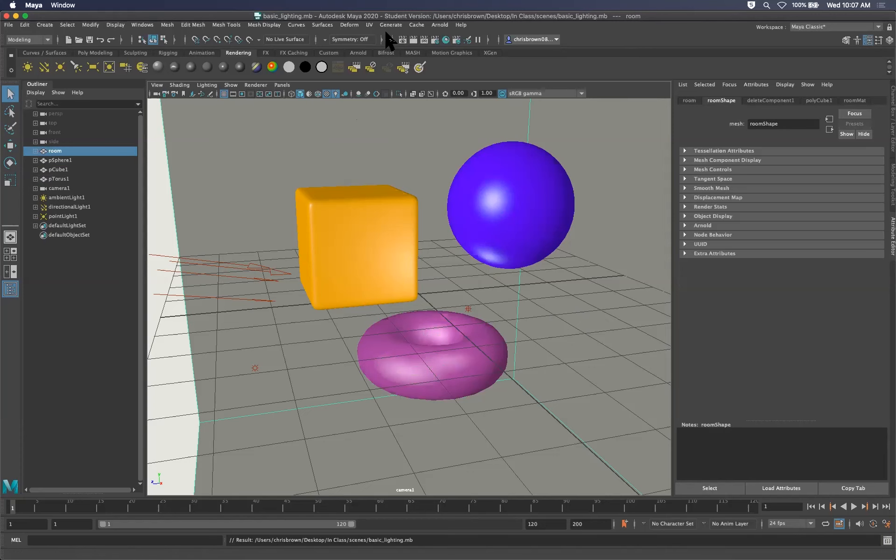
click(413, 39)
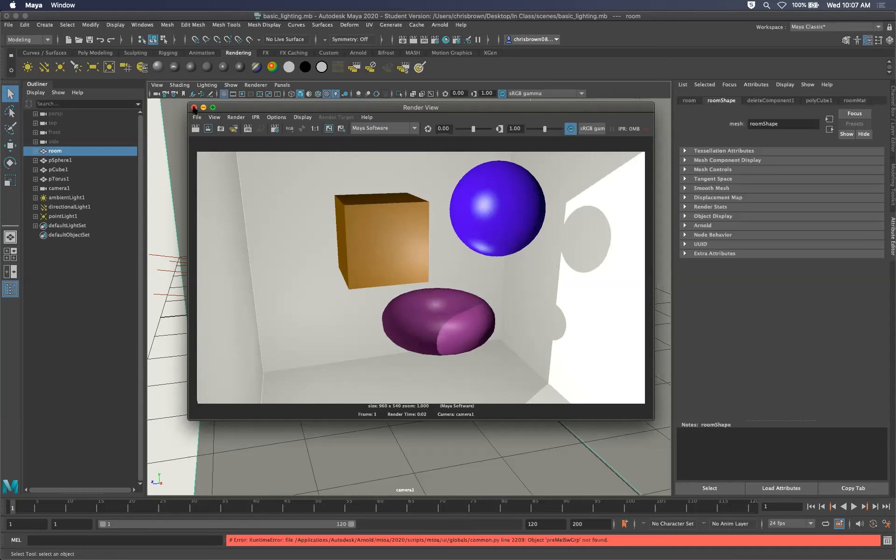
click(194, 108)
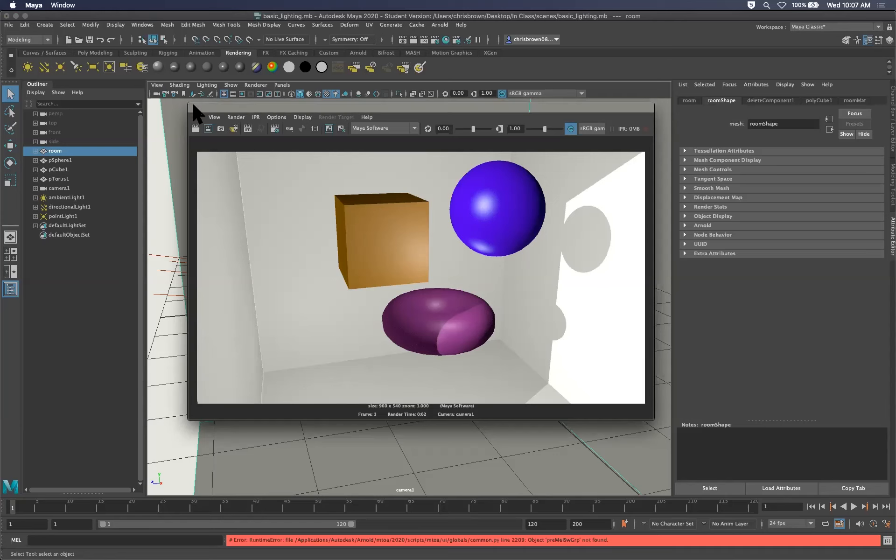
- Raise the transparency of the sphere's sphereMat to about the middle of its range and save the scene
click(526, 196)
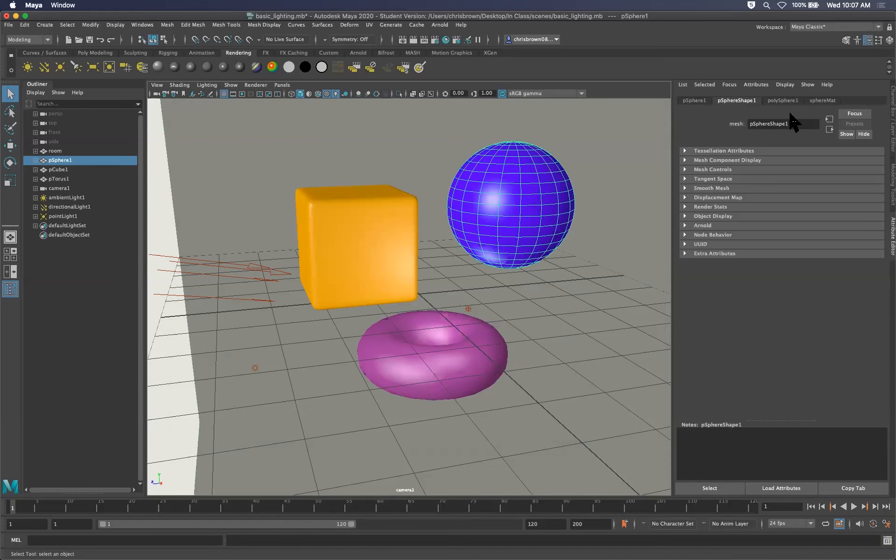
click(822, 100)
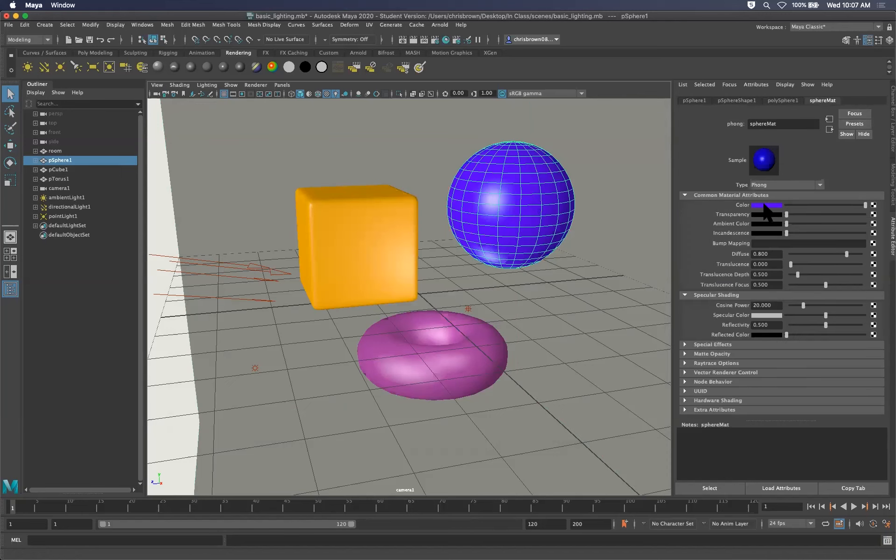
drag(786, 213, 824, 214)
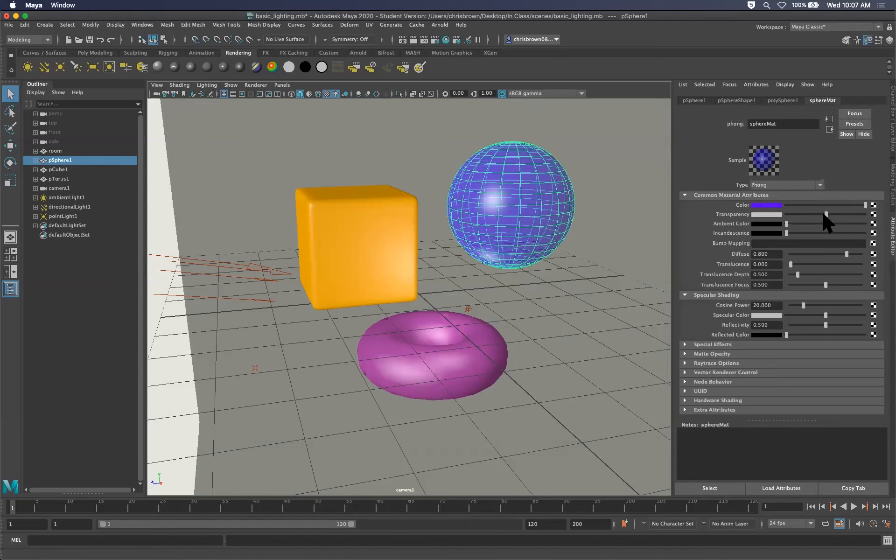
key(super+s)
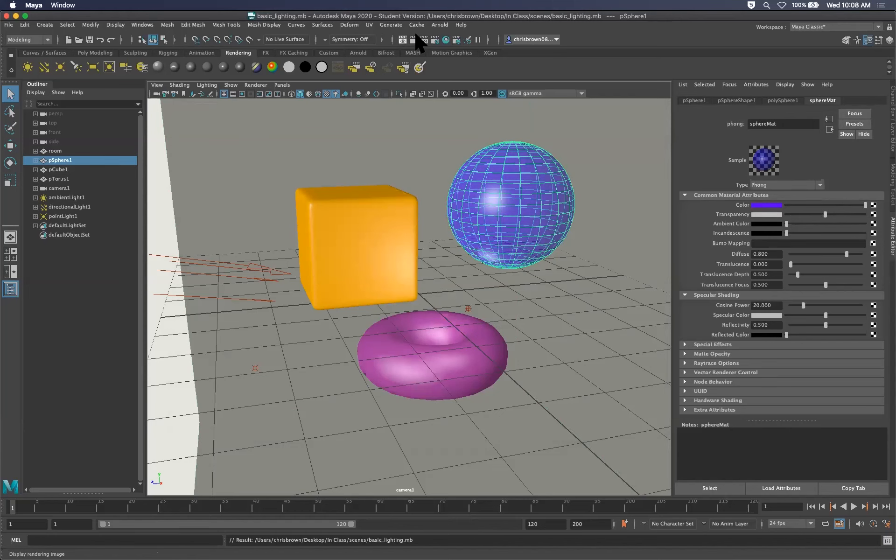
- Render the camera1 view to examine the semi-transparent sphere and its shadow, close the render and clear the selection
click(413, 39)
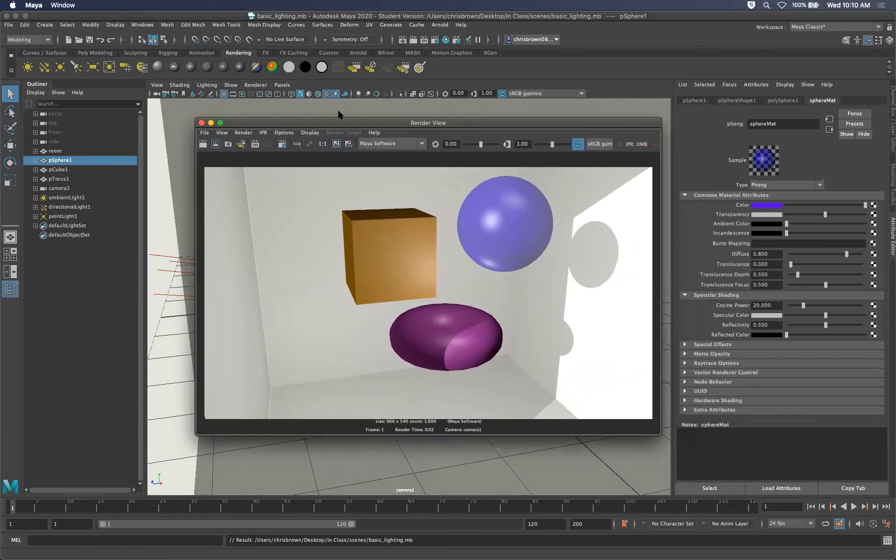
mouse_move(316, 124)
mouse_down()
mouse_move(341, 123)
mouse_move(318, 123)
mouse_up()
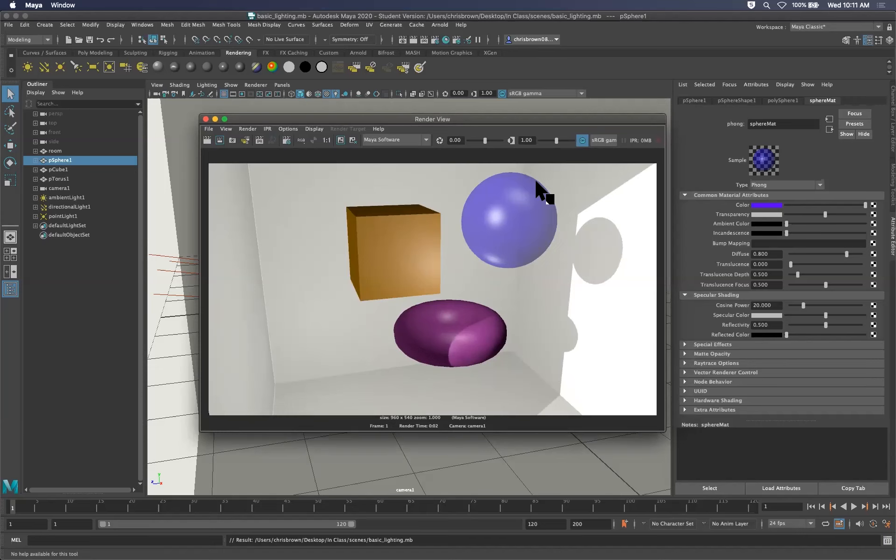
mouse_move(259, 120)
mouse_down()
mouse_move(273, 122)
mouse_move(245, 124)
mouse_up()
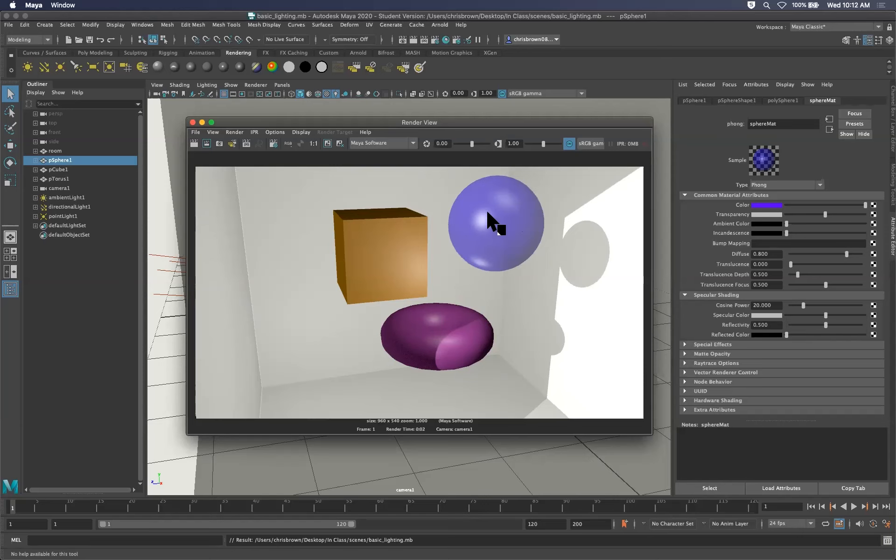
drag(456, 121, 446, 126)
click(193, 128)
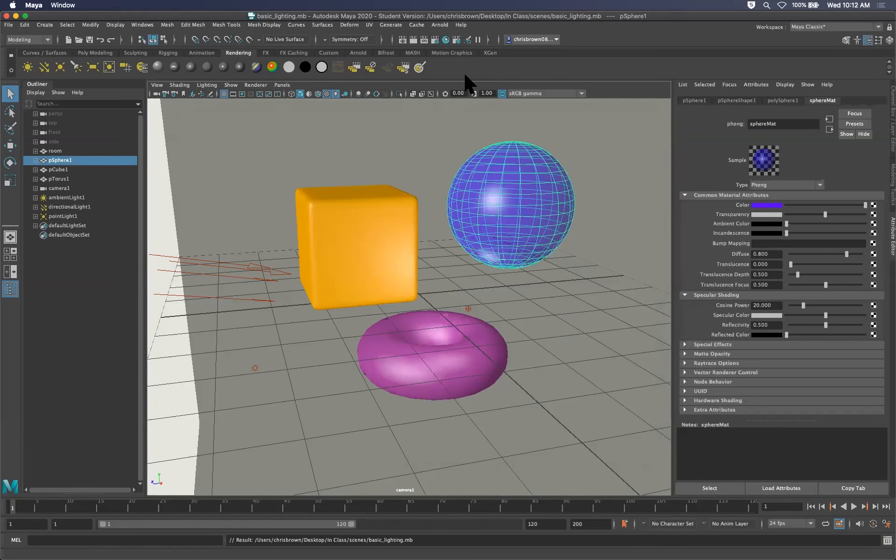
click(72, 309)
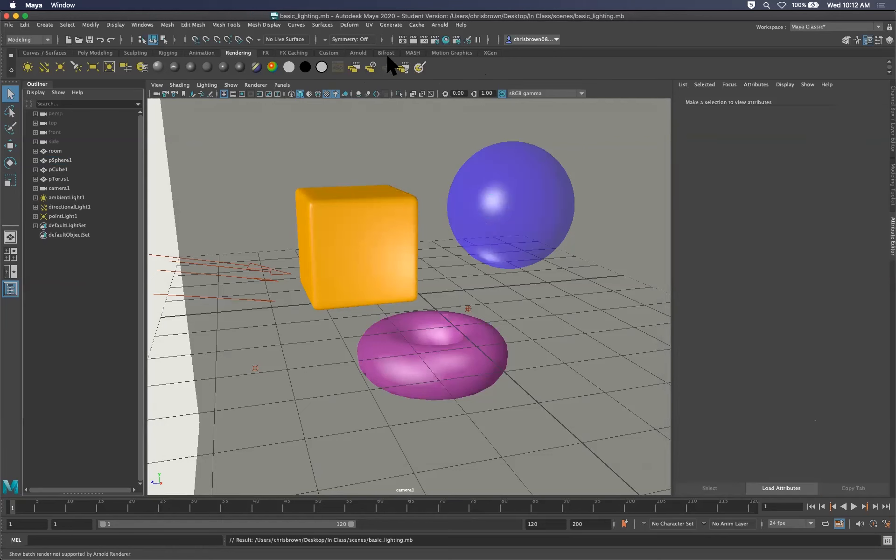
- Open the render settings and look over the common and Maya Software options
click(436, 39)
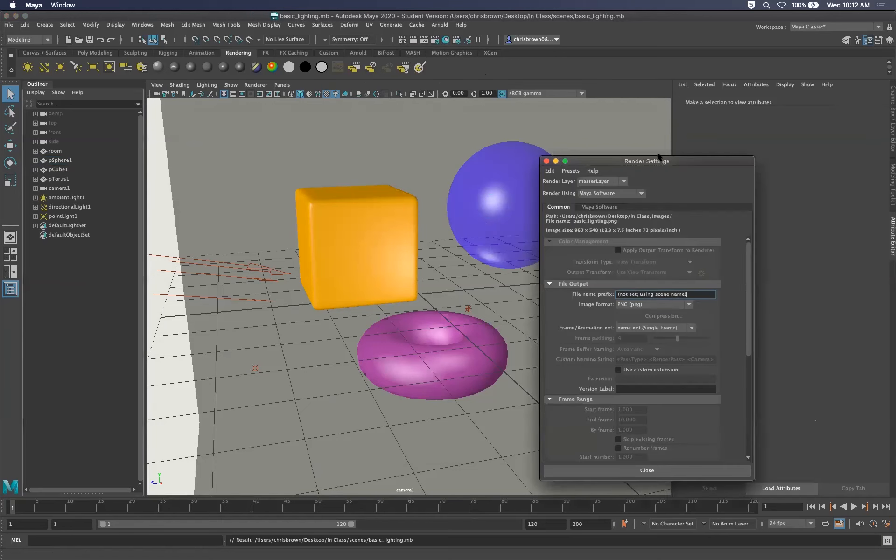
drag(698, 161, 499, 131)
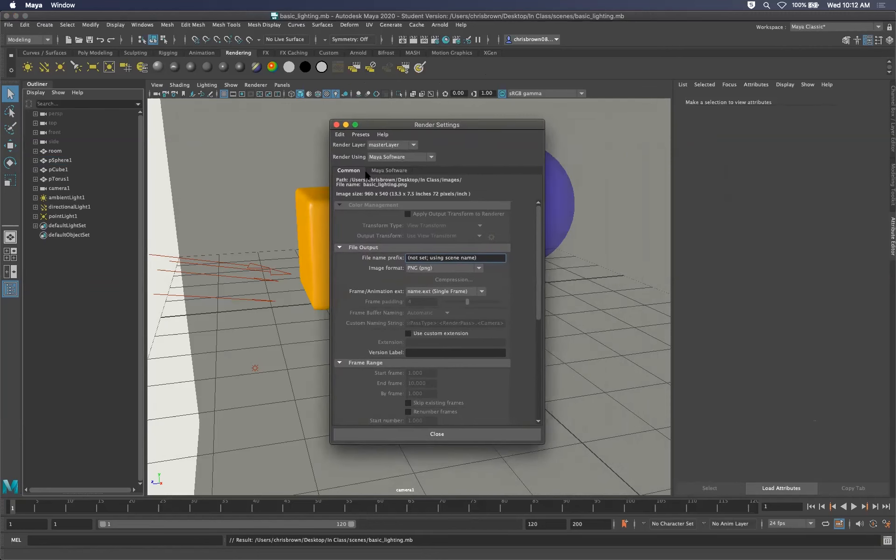
click(382, 172)
click(356, 173)
- Switch the renderer through Maya Hardware 2.0, Maya Vector and Arnold Renderer, and return it to Maya Software
click(432, 157)
click(397, 176)
click(420, 157)
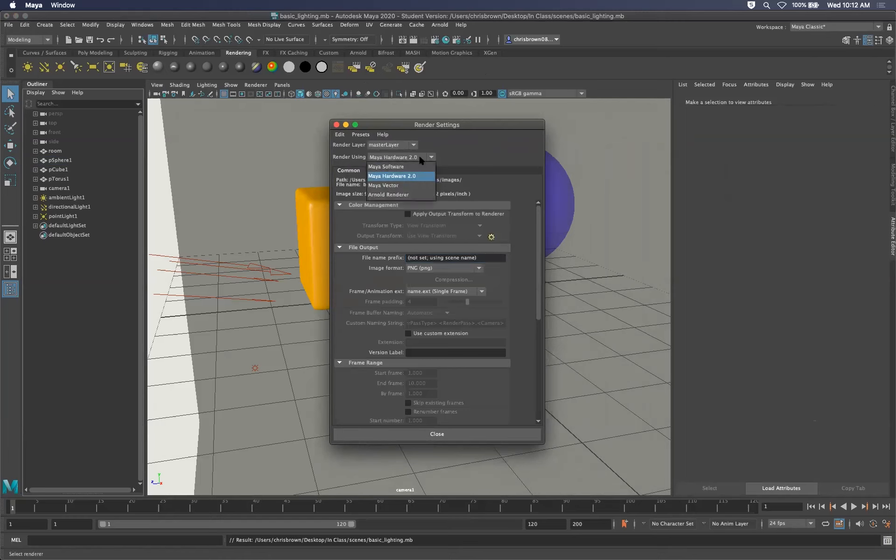
click(388, 185)
click(419, 157)
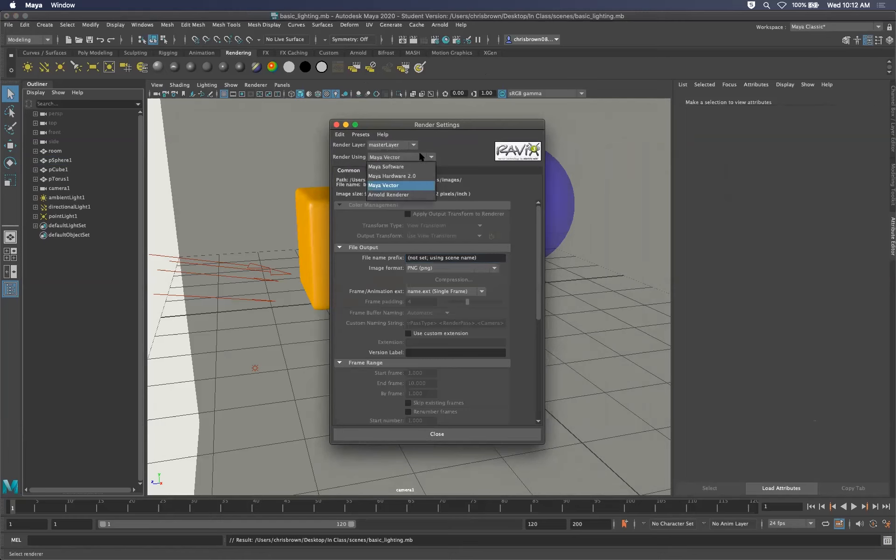
click(388, 195)
click(418, 155)
click(388, 166)
- Set the renderable camera to camera1 and review the image size settings
drag(537, 230, 525, 214)
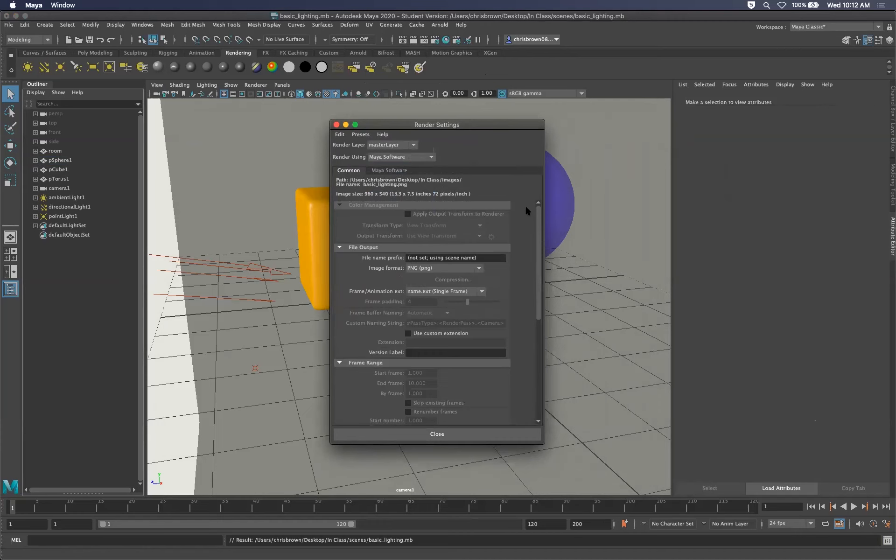
scroll(518, 228, down, 3)
drag(527, 246, 523, 294)
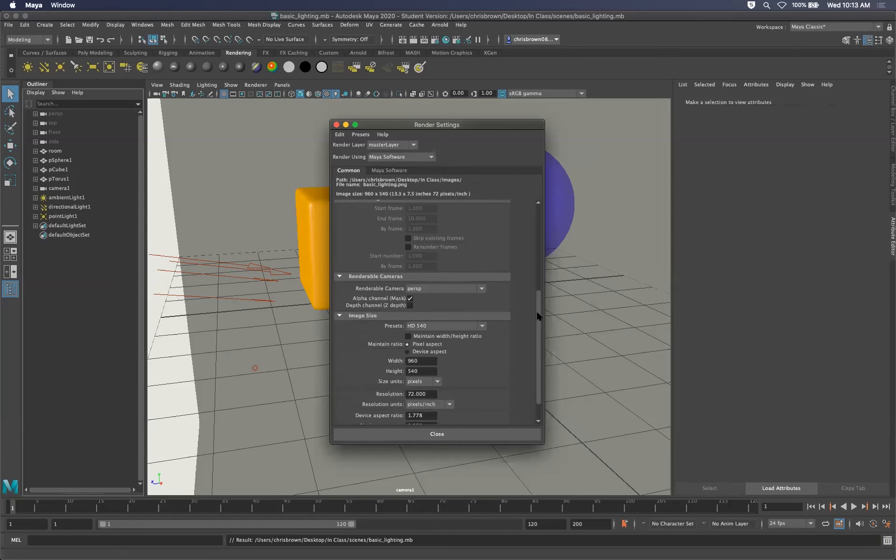
click(474, 288)
click(448, 308)
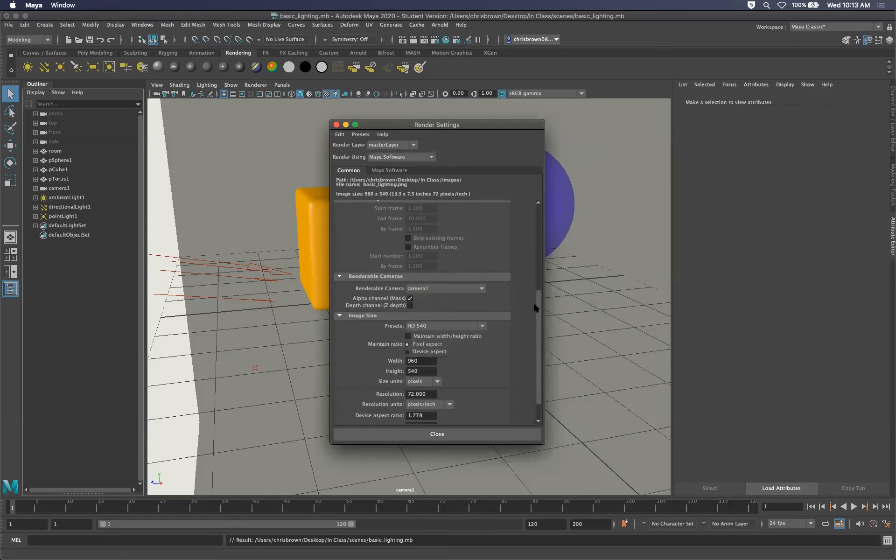
scroll(536, 310, down, 2)
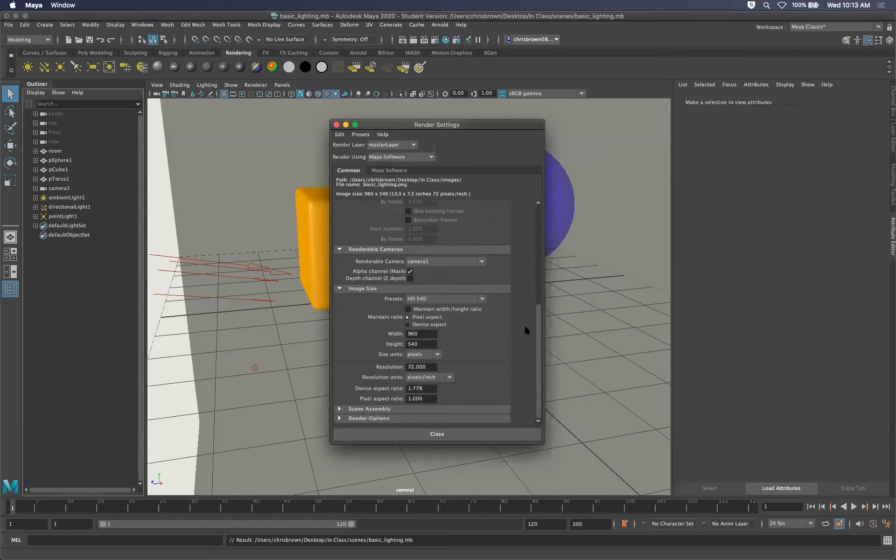
scroll(524, 261, up, 5)
scroll(524, 256, down, 5)
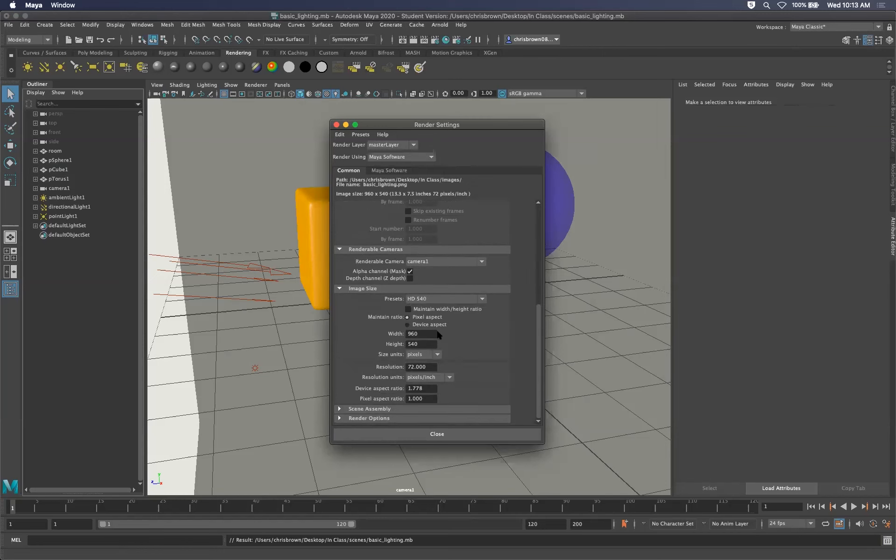
- Try Production quality for the Maya Software anti-aliasing, and set the quality to Preview quality
drag(542, 324, 541, 226)
click(387, 171)
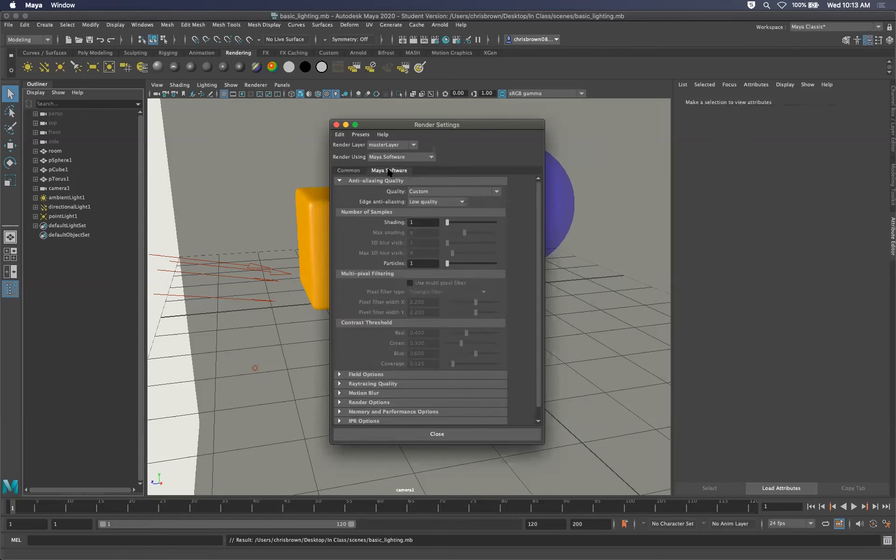
click(447, 191)
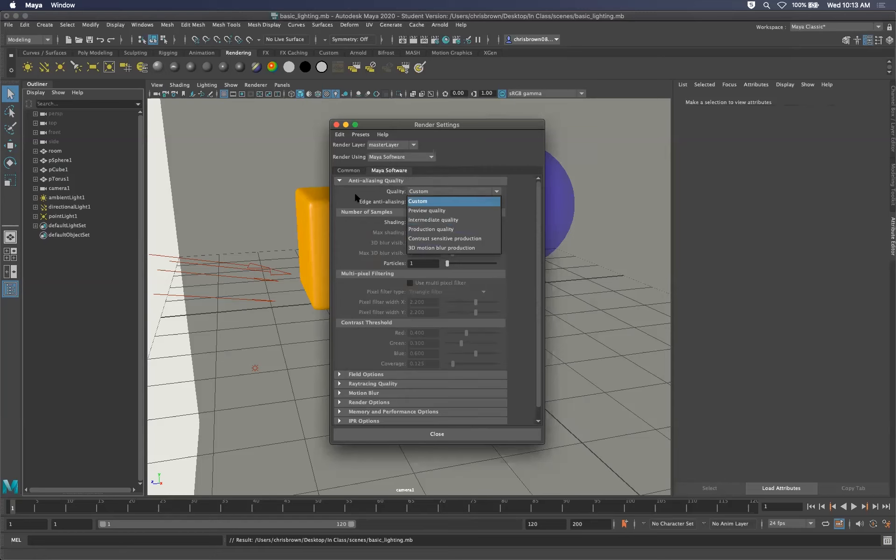
click(420, 201)
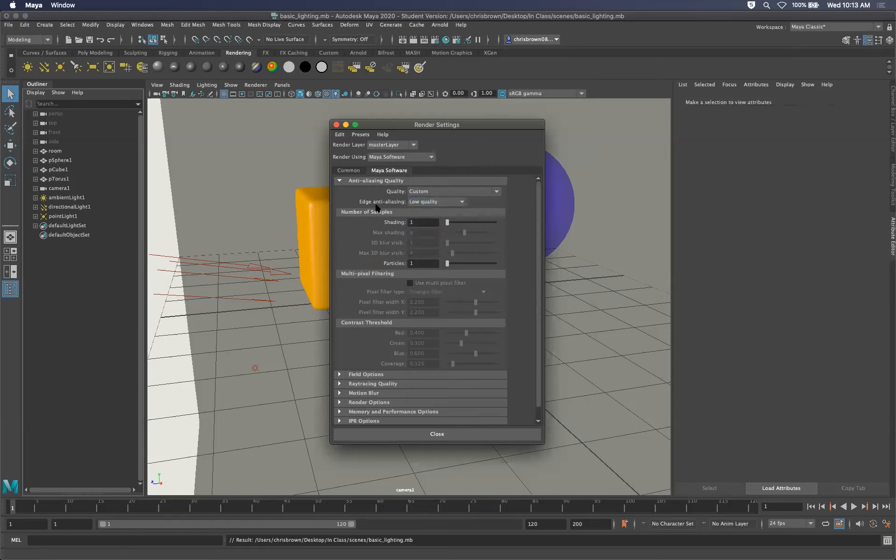
click(487, 193)
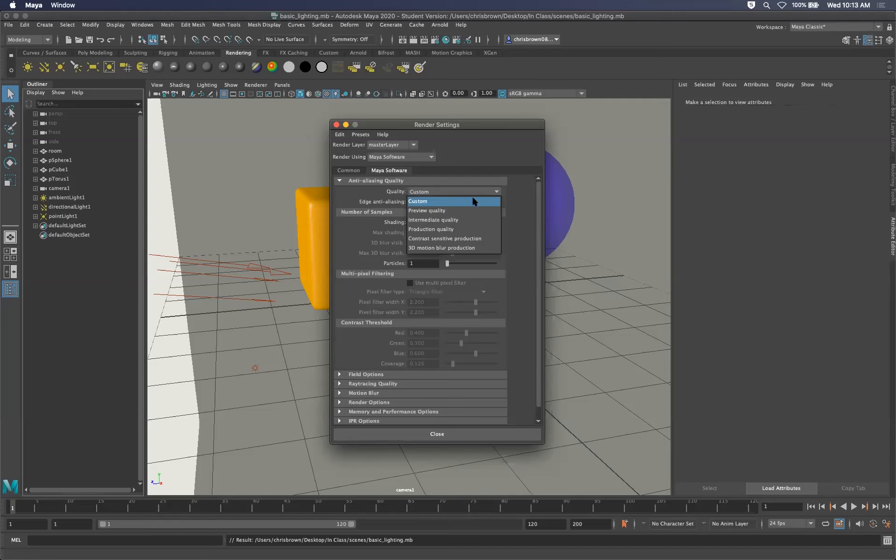
click(430, 230)
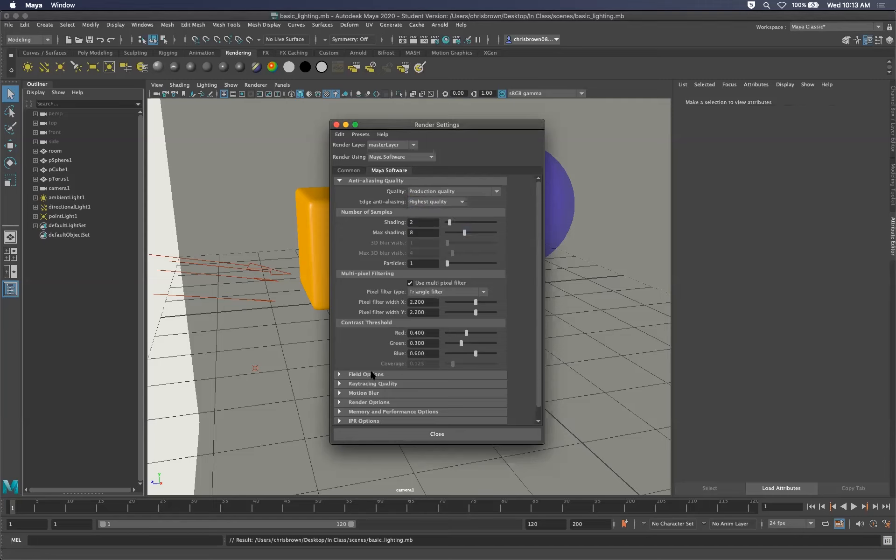
click(485, 191)
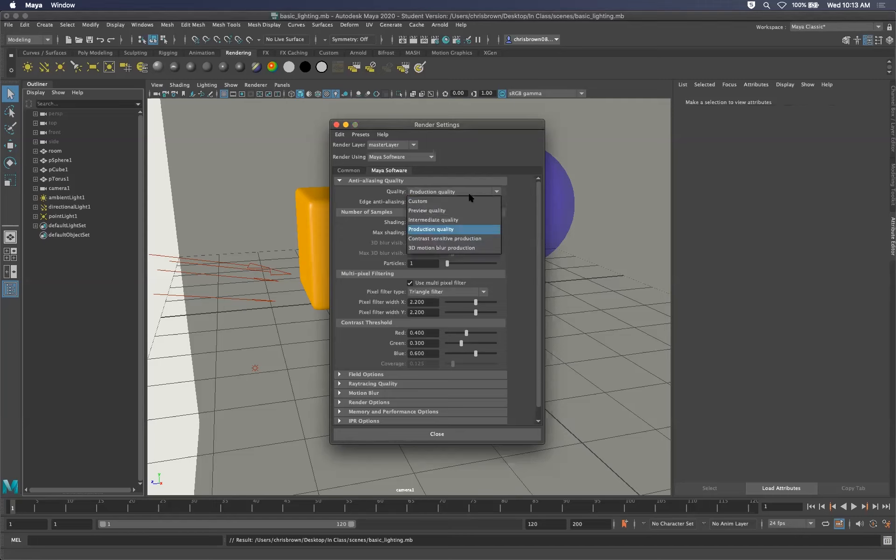
click(445, 210)
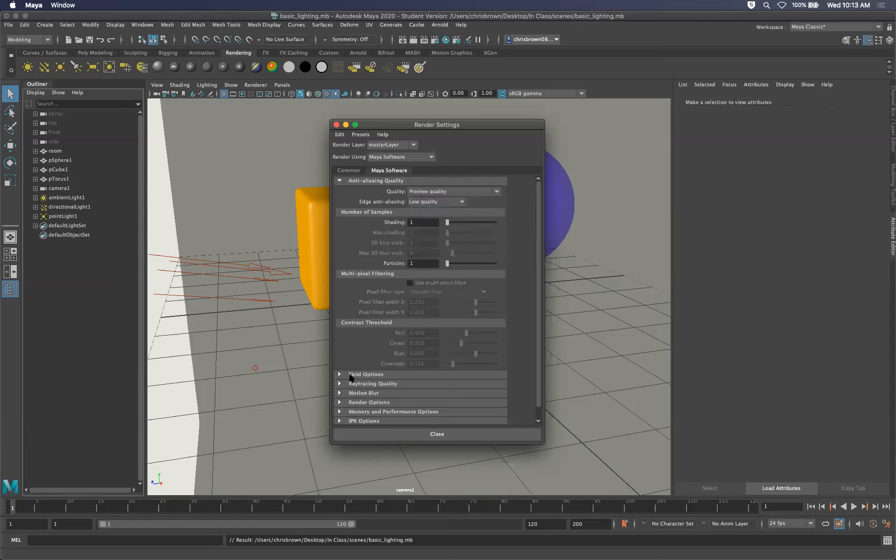
- Expand the raytracing quality settings, toggle raytracing on and off, and look over the Maya Software options
click(340, 384)
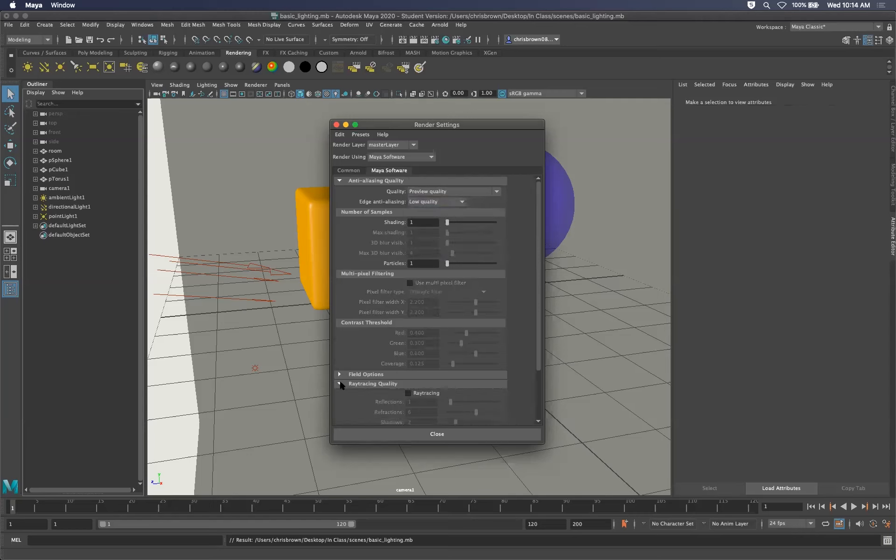
drag(537, 343, 539, 390)
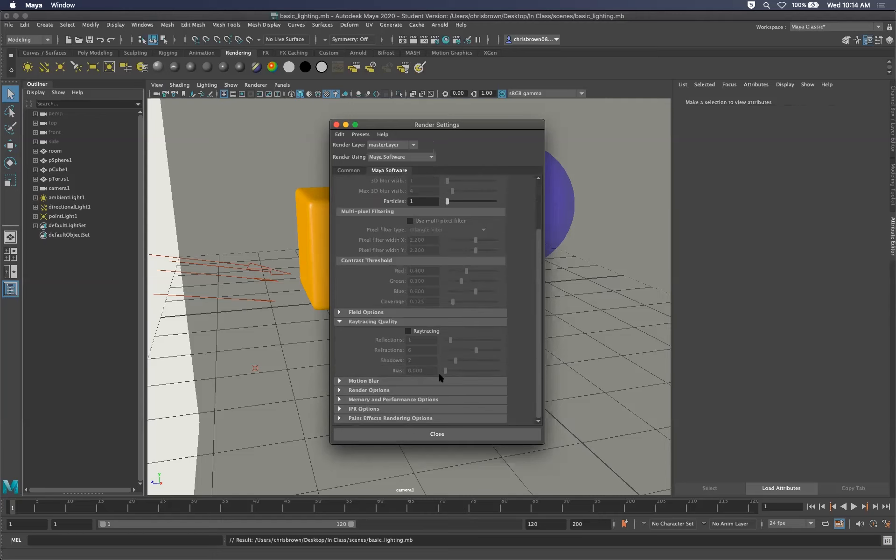
click(408, 331)
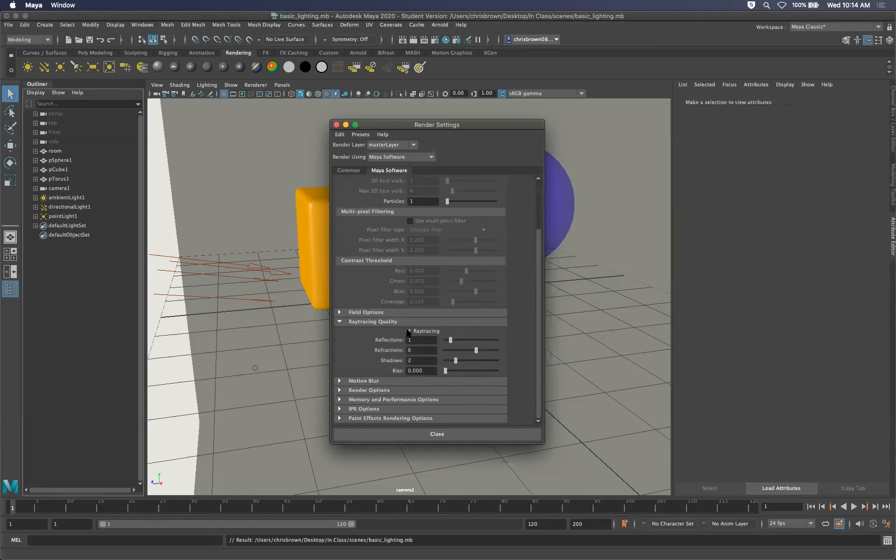
click(408, 332)
scroll(535, 308, up, 1)
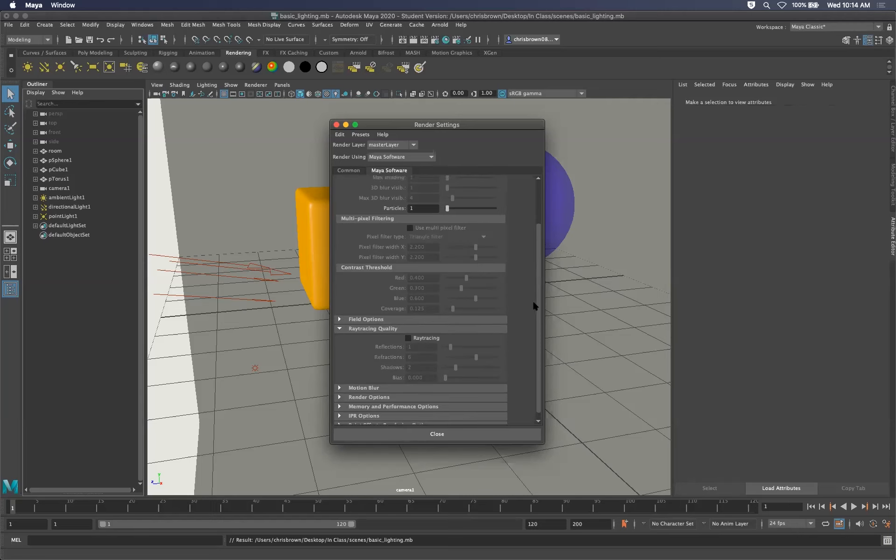
scroll(530, 272, up, 2)
scroll(530, 290, down, 3)
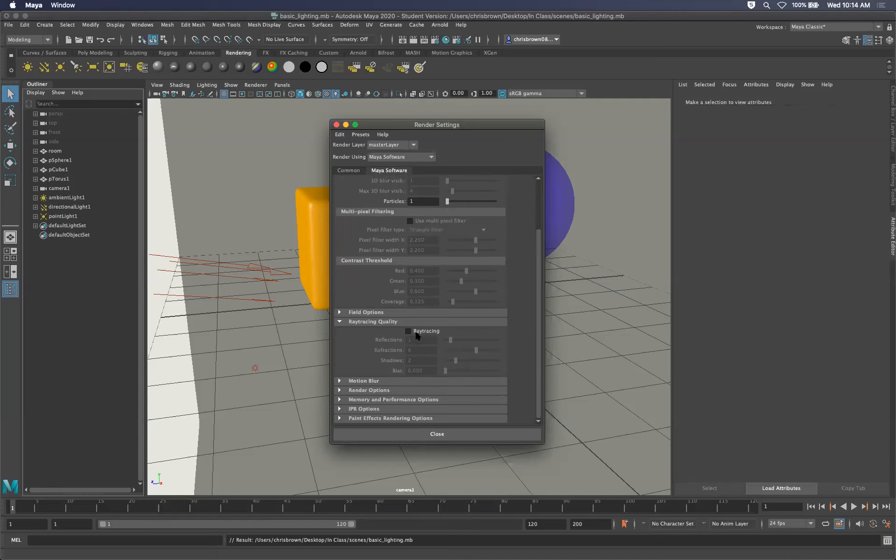
mouse_move(538, 336)
mouse_down()
mouse_move(540, 319)
mouse_move(539, 332)
mouse_up()
drag(540, 287, 441, 176)
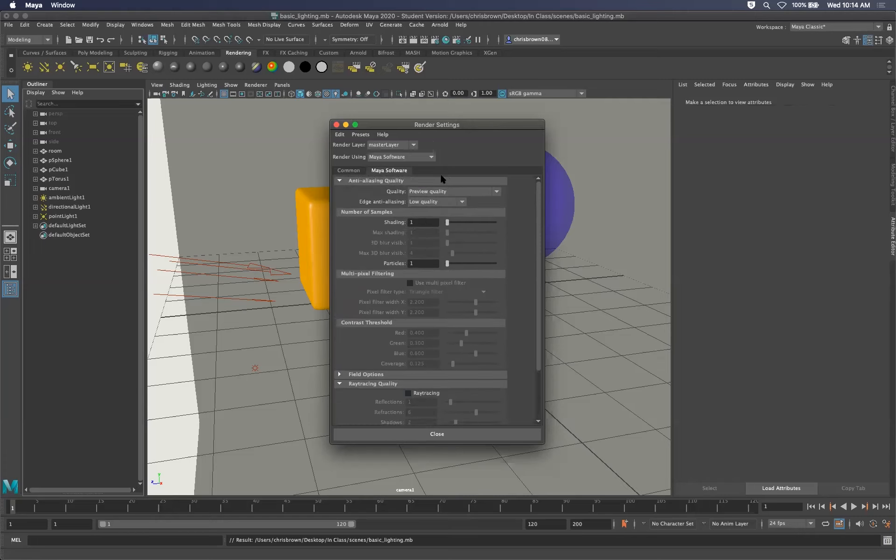
- Keep the anti-aliasing at Preview quality, enable raytracing for Maya Software, and close the render settings
click(469, 188)
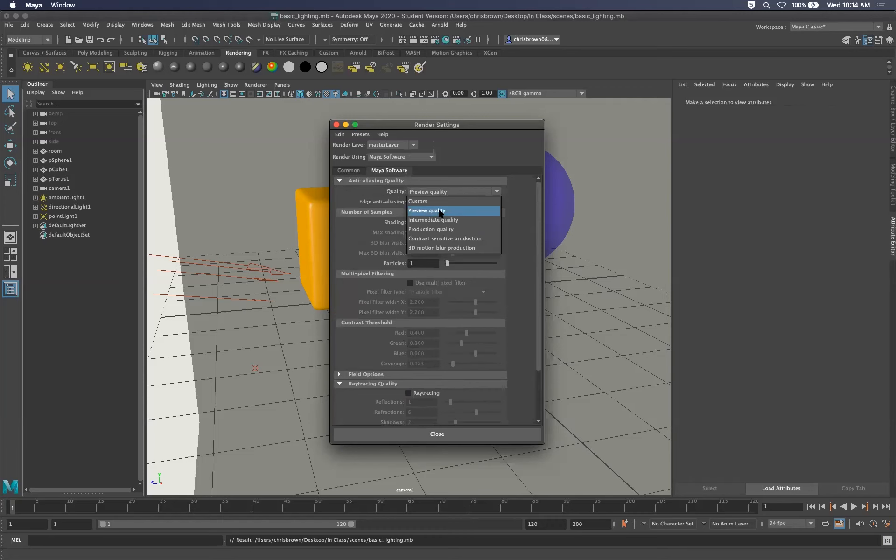
click(468, 209)
drag(540, 225, 540, 301)
click(408, 331)
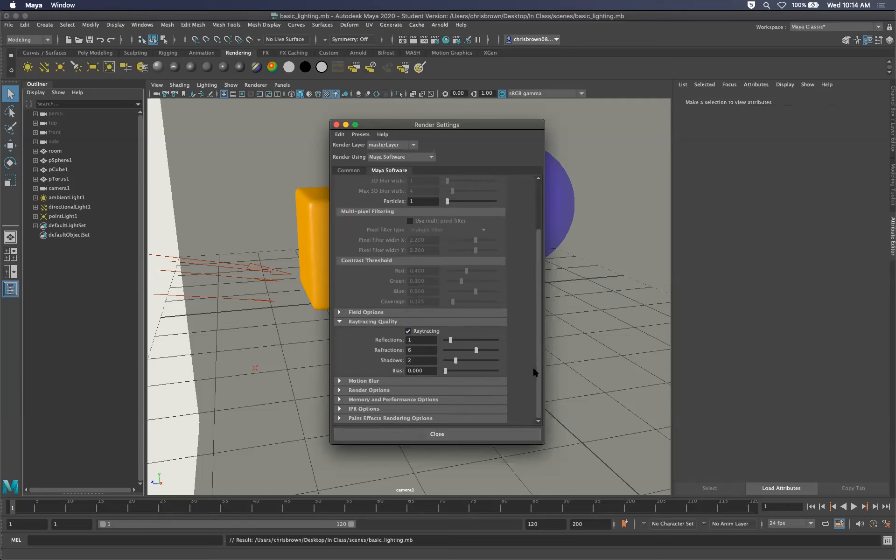
scroll(536, 372, up, 5)
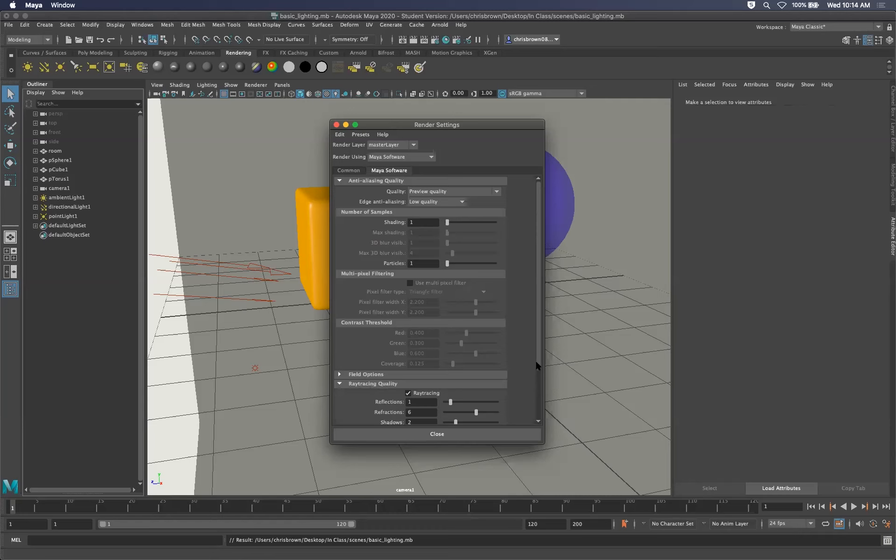
scroll(533, 373, down, 5)
click(437, 434)
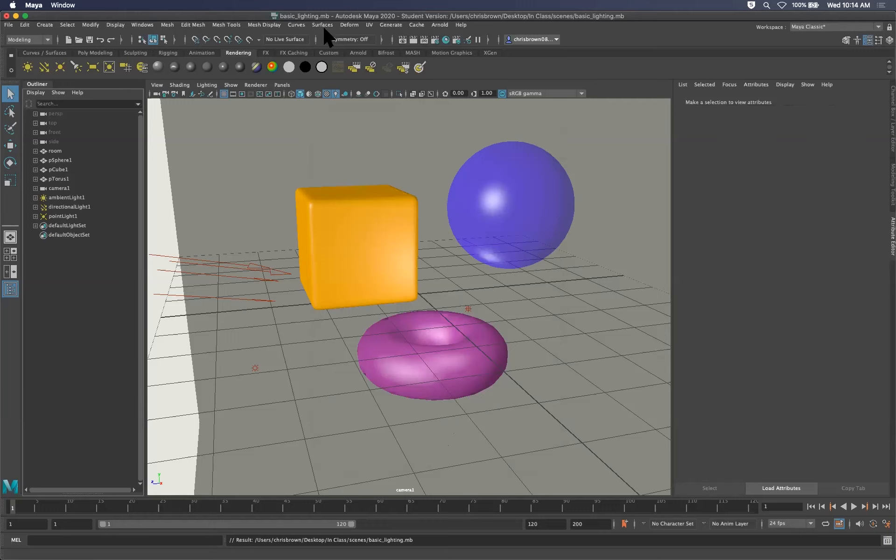
- Render the camera1 view to examine the raytraced reflections, and close the render
click(411, 40)
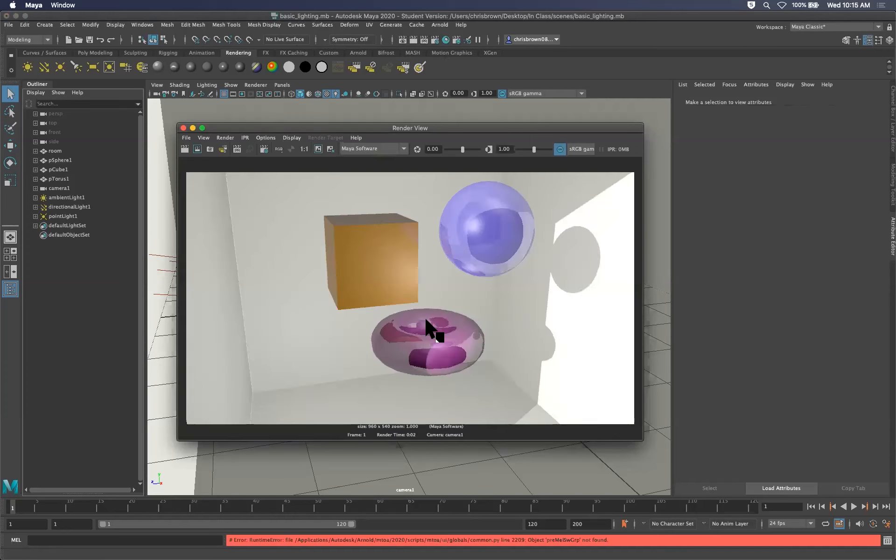
click(184, 128)
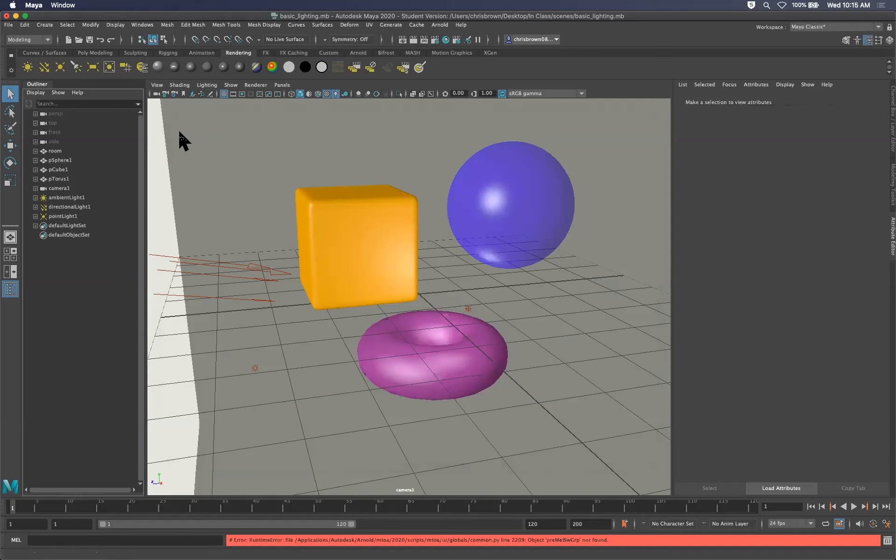
- Disable depth map shadows on directionalLight1 and render the camera1 view
click(65, 207)
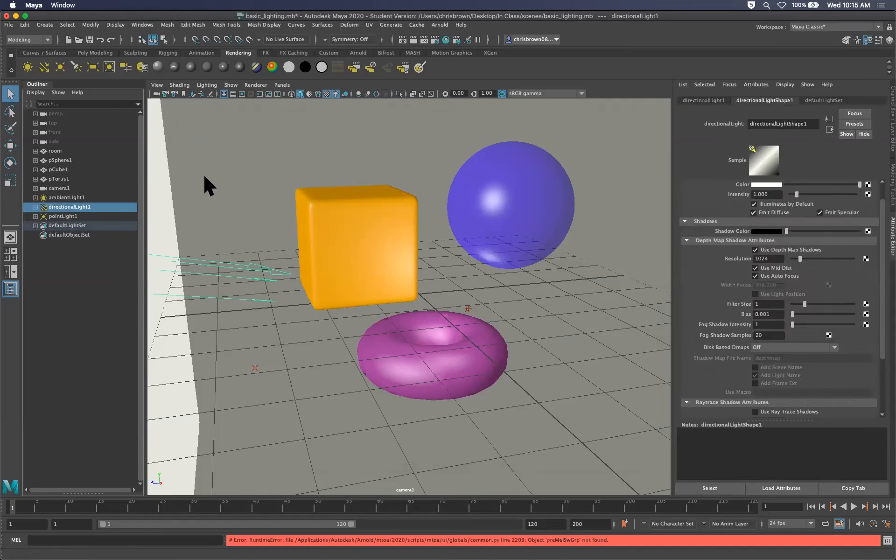
click(755, 250)
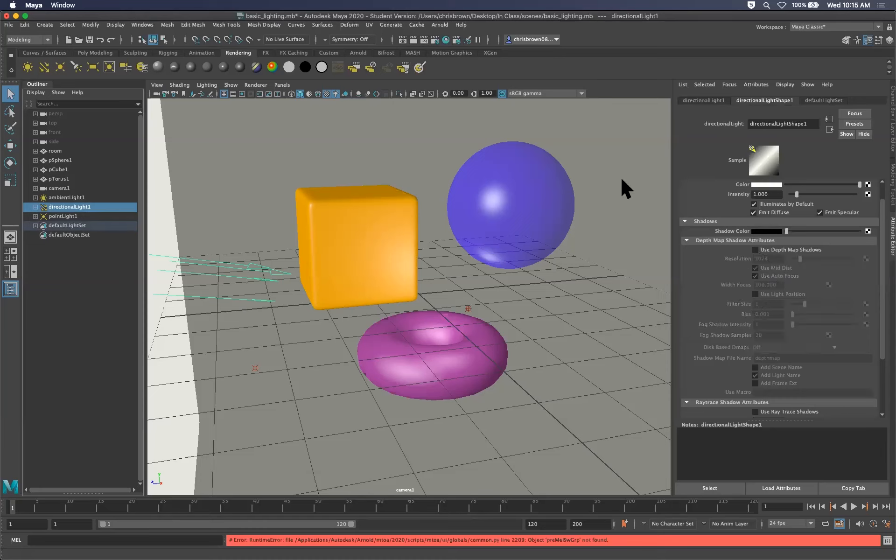
click(414, 40)
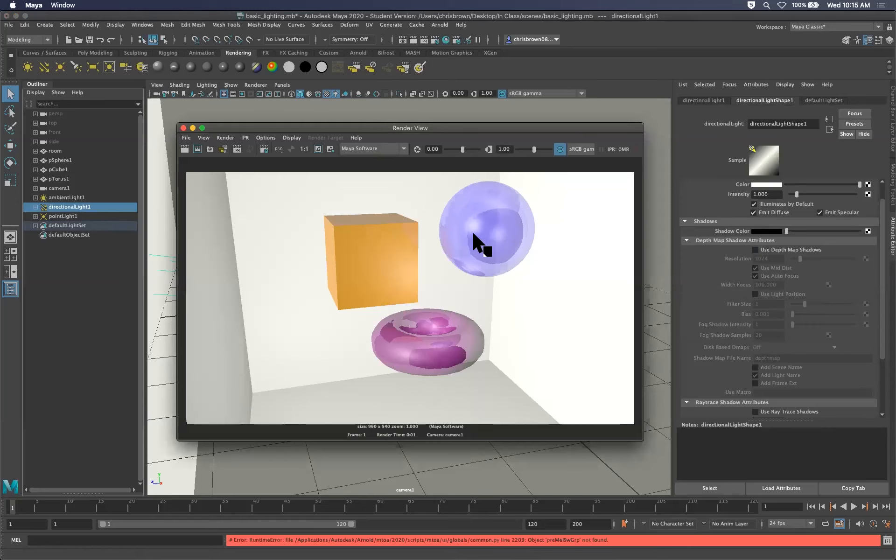
- Re-enable depth map shadows on directionalLight1 and render the view again for comparison
click(874, 329)
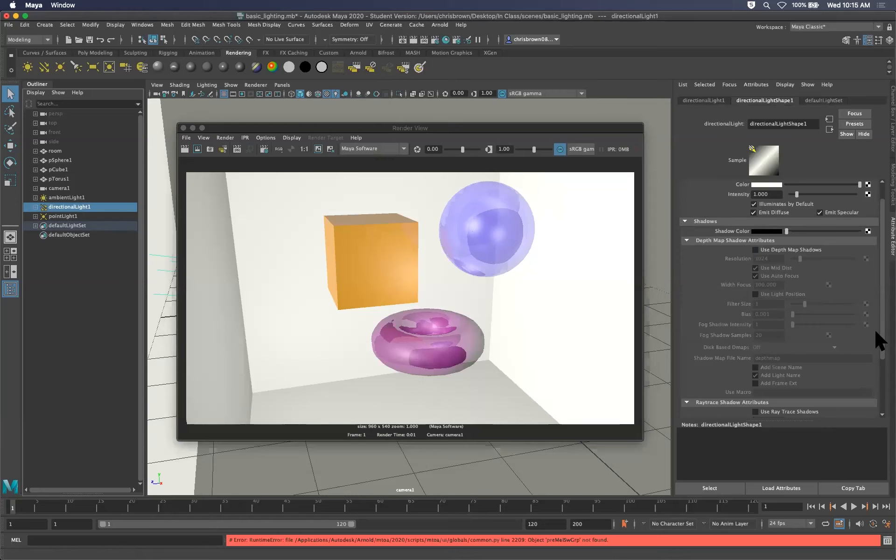
scroll(875, 336, down, 5)
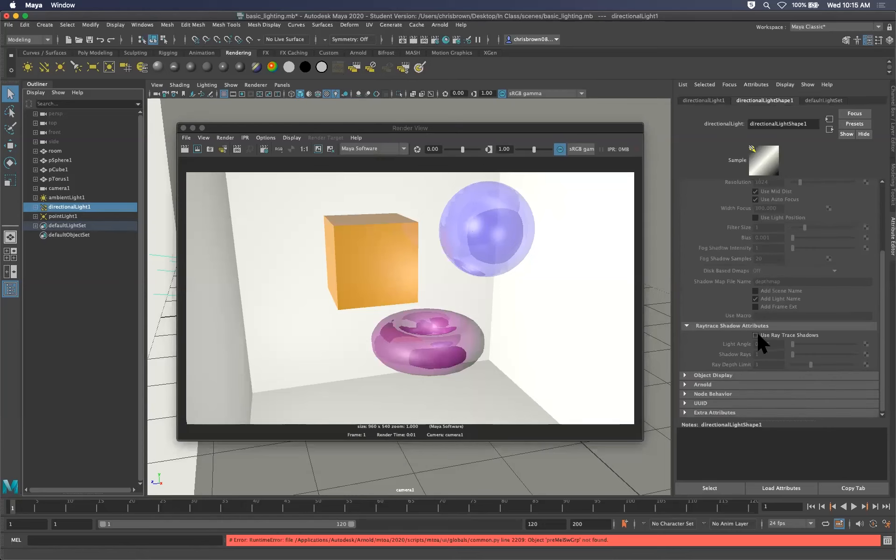
drag(877, 304, 865, 236)
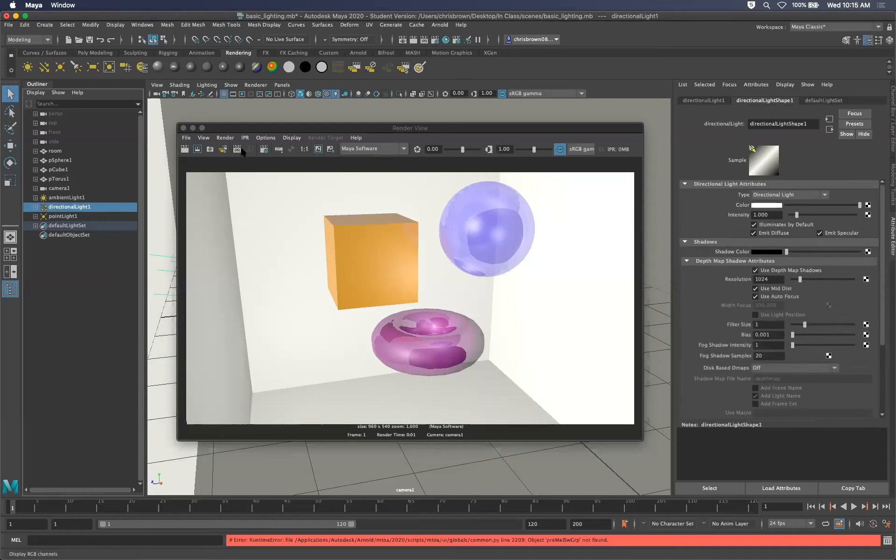
click(185, 150)
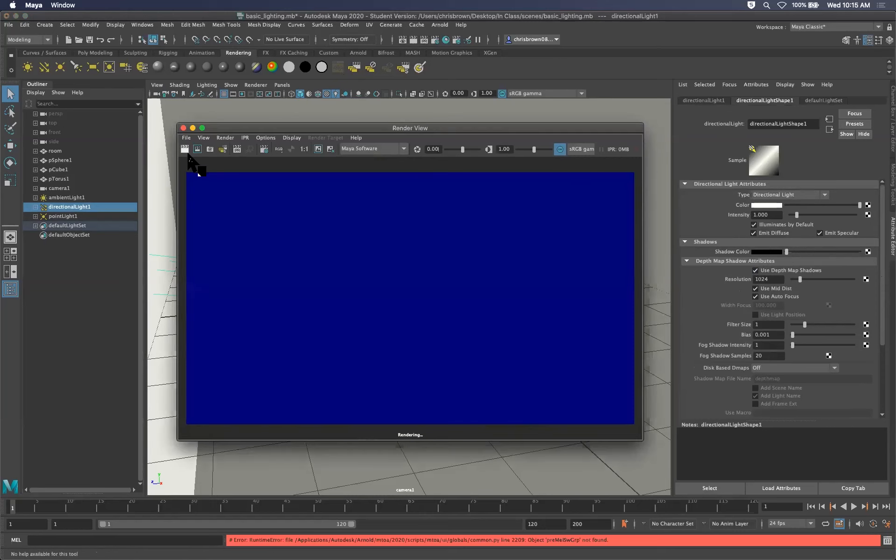
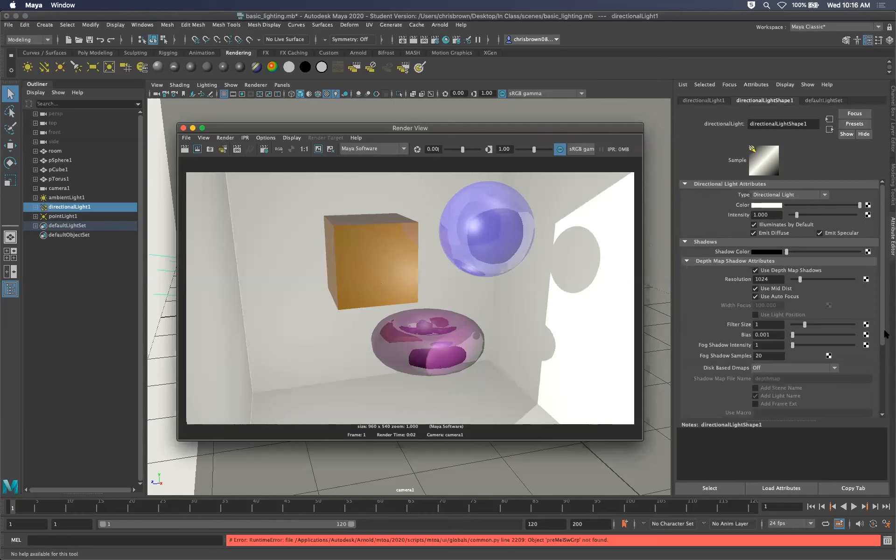
- Switch directionalLight1 from depth map shadows to ray trace shadows
drag(883, 335, 862, 230)
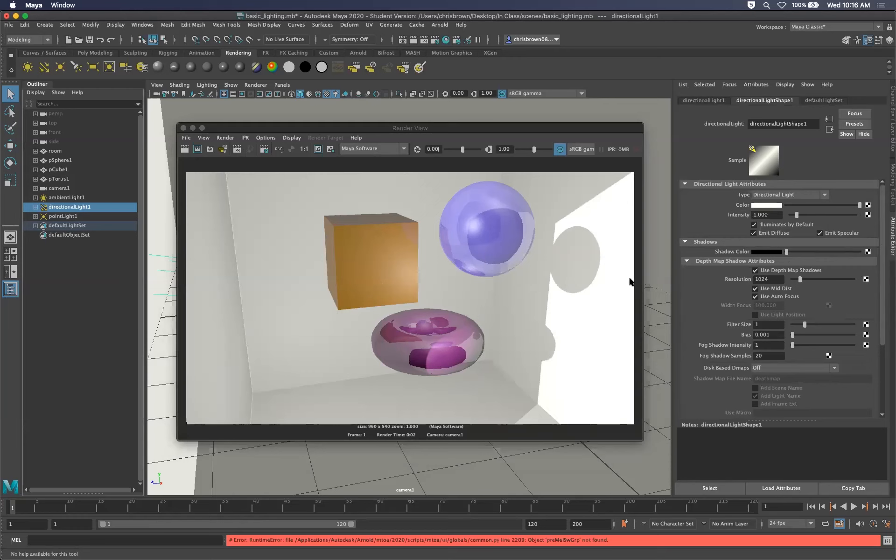
scroll(875, 304, down, 3)
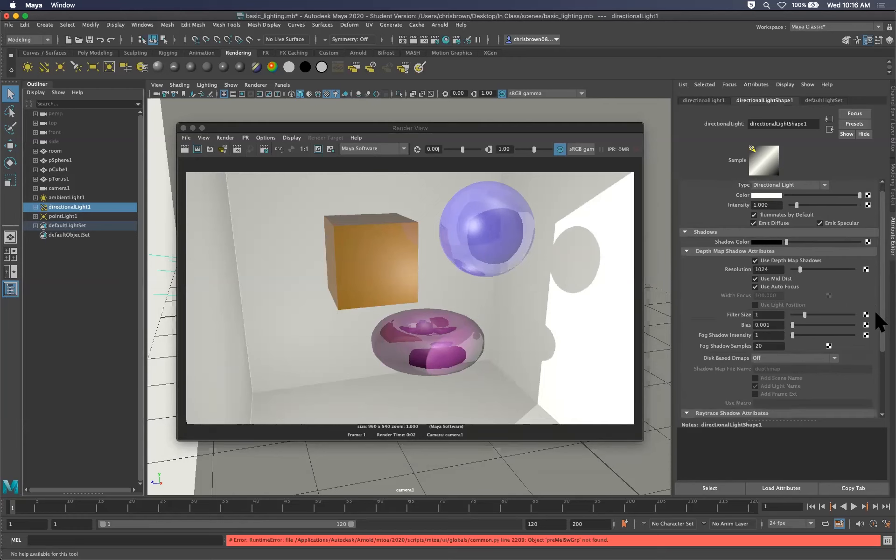
scroll(782, 299, down, 2)
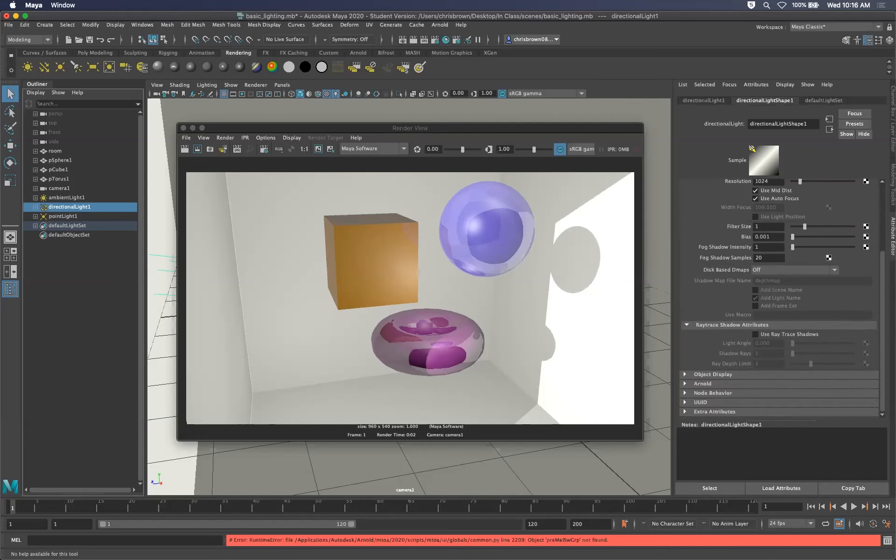
scroll(875, 326, up, 3)
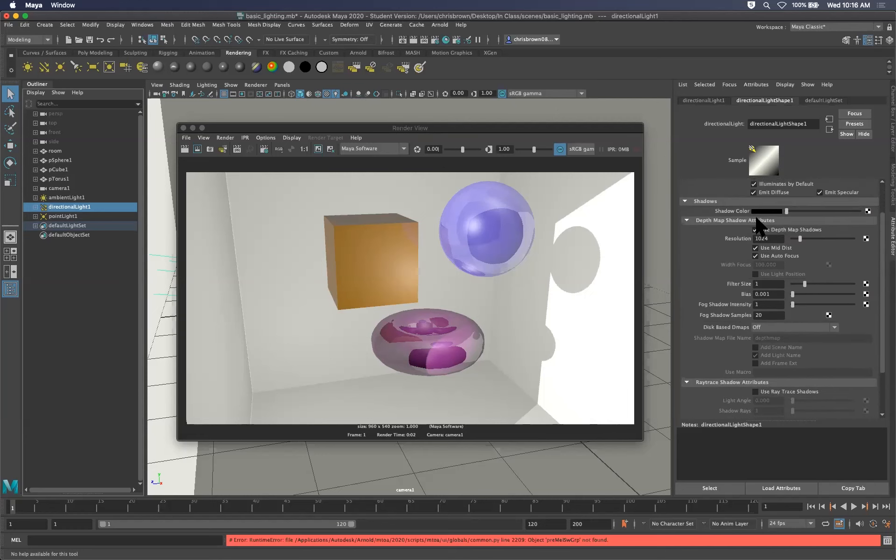
click(755, 230)
scroll(875, 290, down, 3)
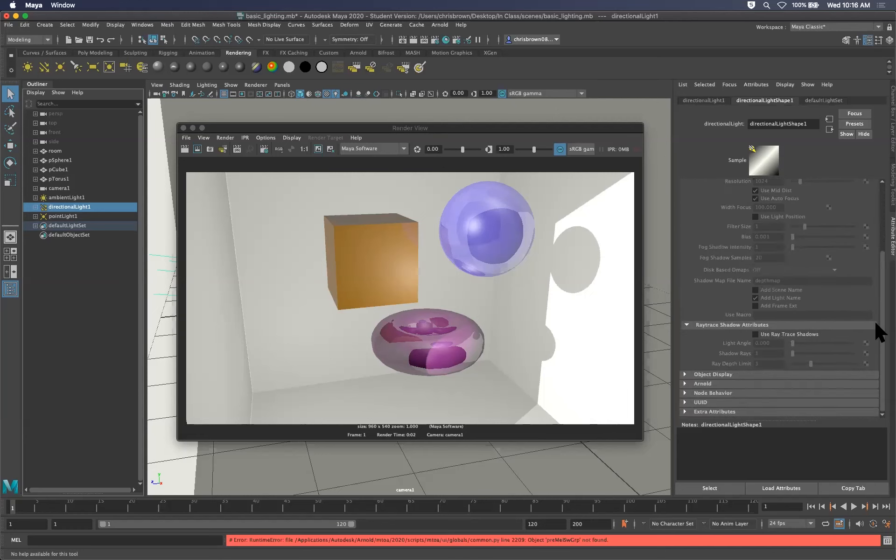
click(755, 334)
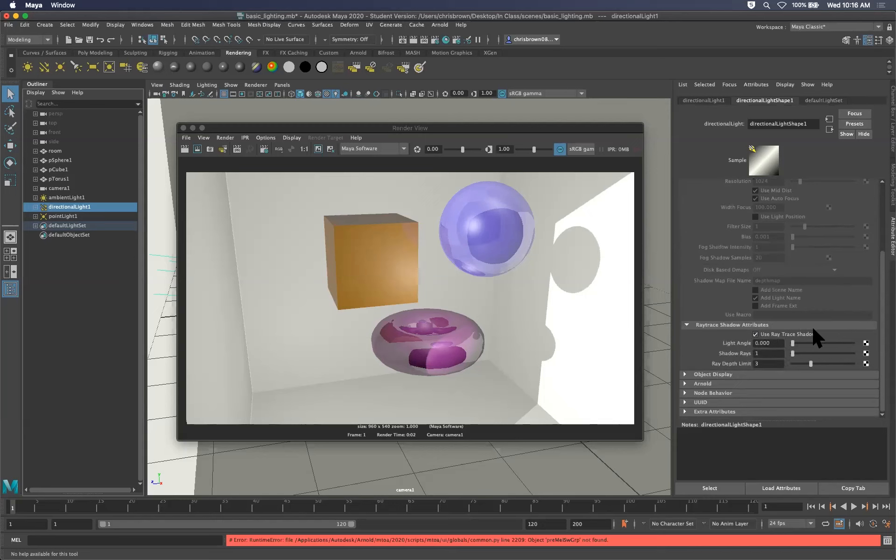
- Render the camera1 view again to examine the ray traced shadows, and shift the render window slightly
click(185, 148)
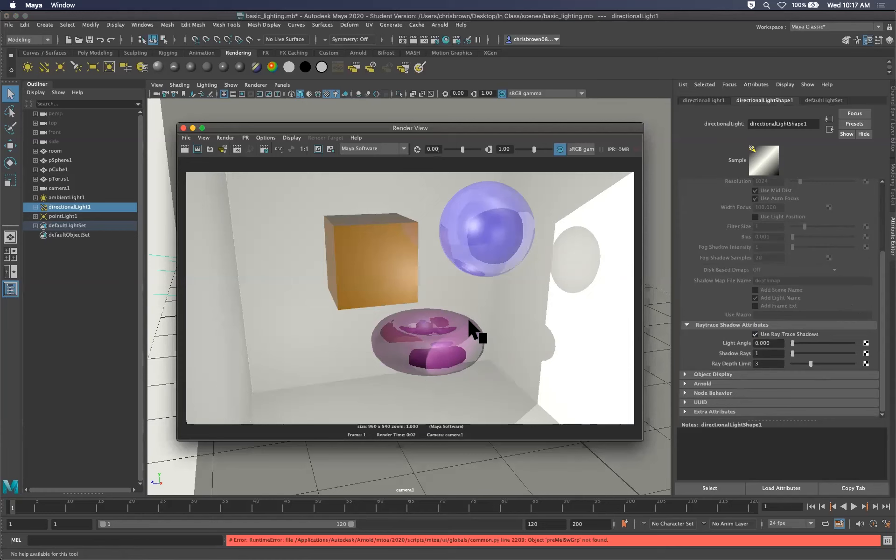
mouse_move(317, 125)
mouse_down()
mouse_move(240, 116)
mouse_move(316, 130)
mouse_up()
mouse_move(450, 130)
mouse_down()
mouse_move(449, 116)
mouse_move(514, 125)
mouse_move(464, 128)
mouse_up()
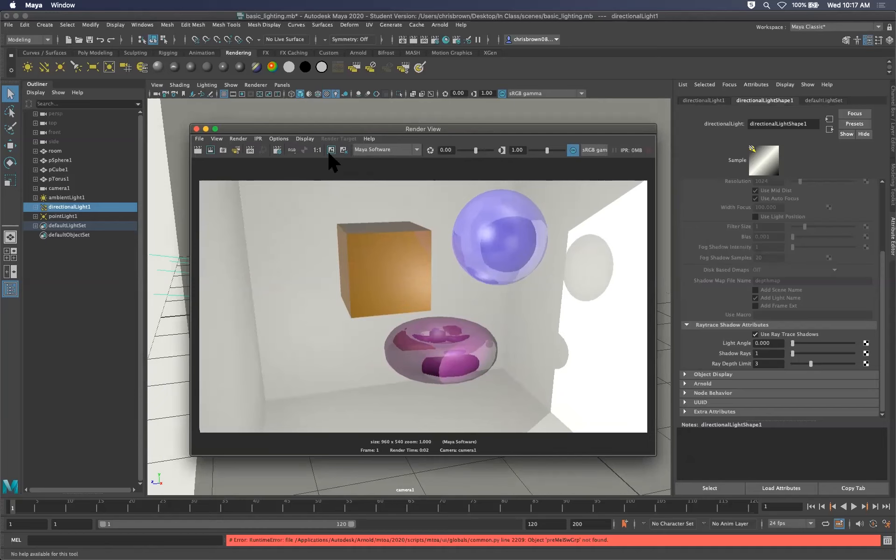
- Keep the current ray traced render stored in the Render View for comparison
click(331, 150)
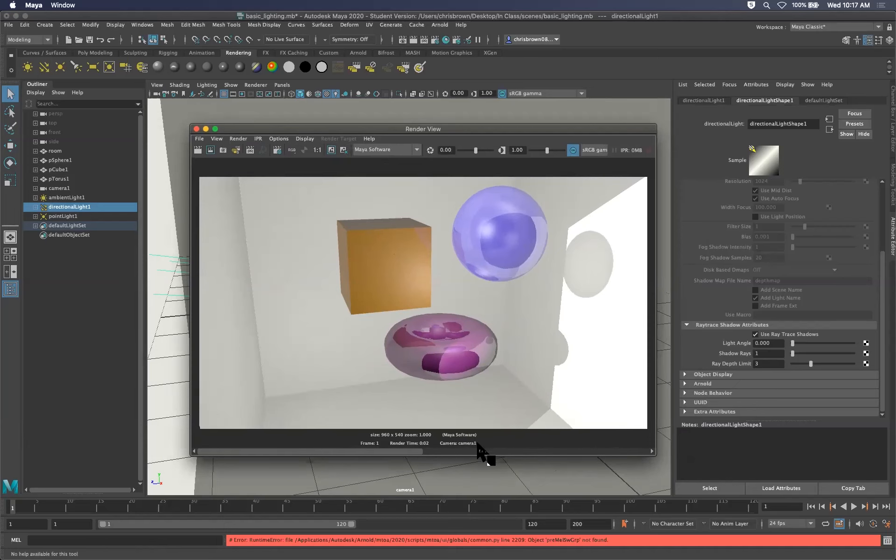
drag(518, 127, 522, 128)
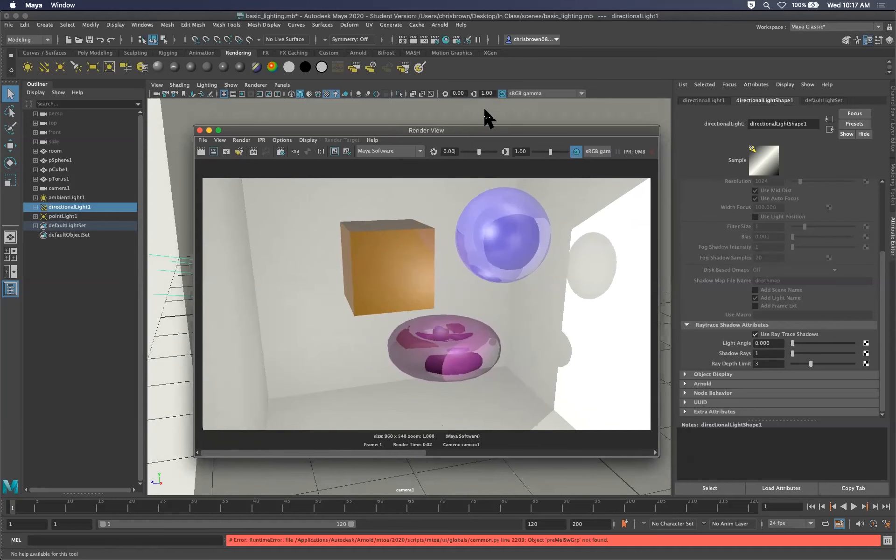
click(488, 119)
- Open the render settings, set the Maya Software anti-aliasing quality to Production quality, and check the resulting raytracing values
click(435, 39)
drag(499, 119, 791, 117)
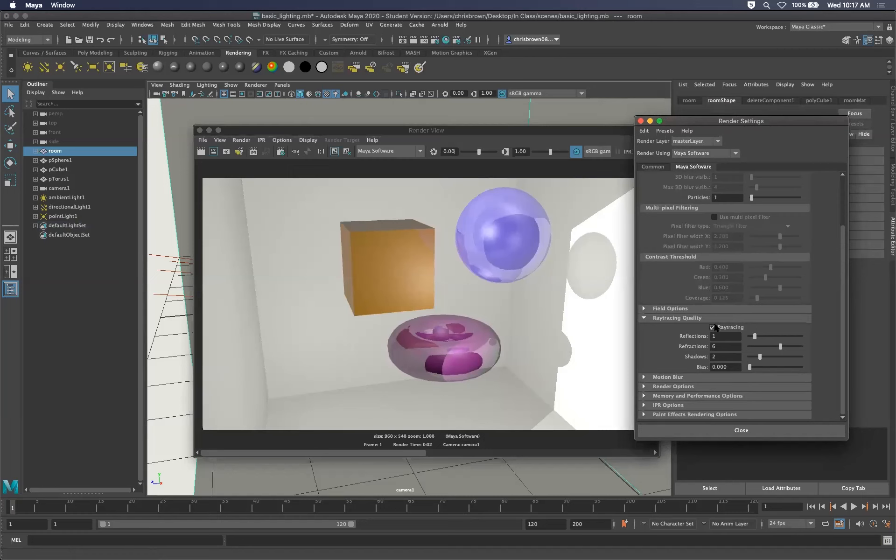
scroll(716, 327, up, 3)
click(763, 196)
click(766, 184)
click(789, 187)
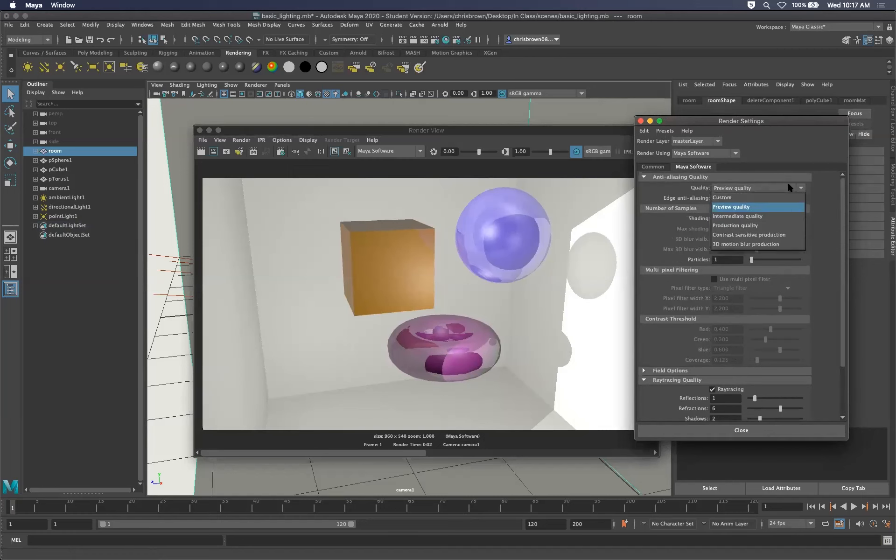
click(767, 226)
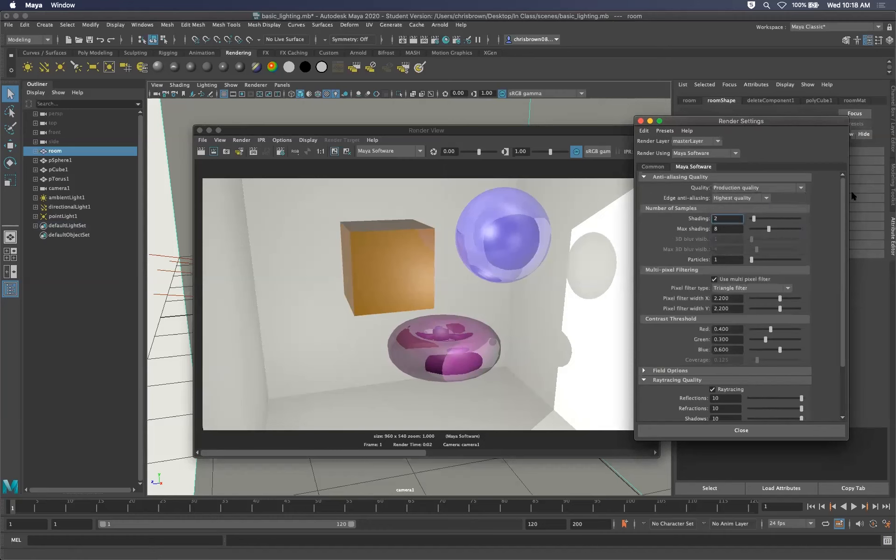
scroll(845, 212, down, 2)
scroll(848, 221, down, 3)
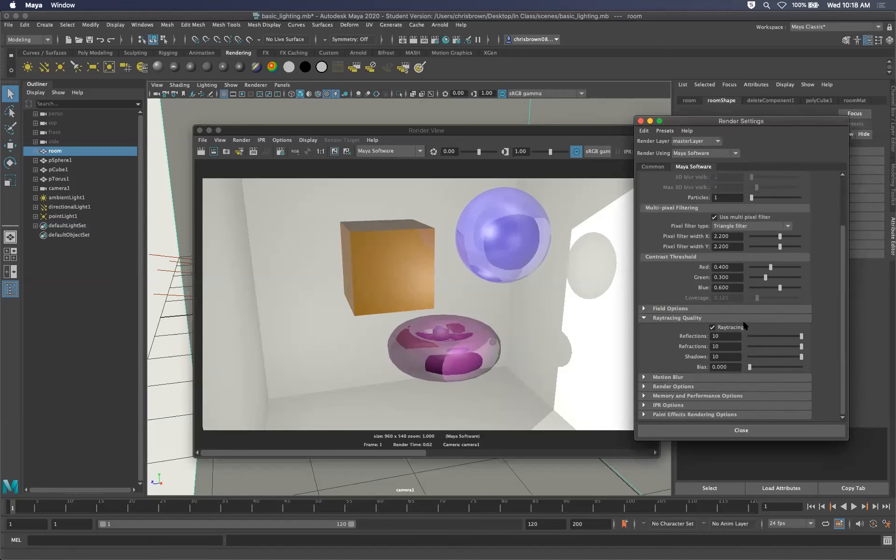
scroll(782, 195, up, 5)
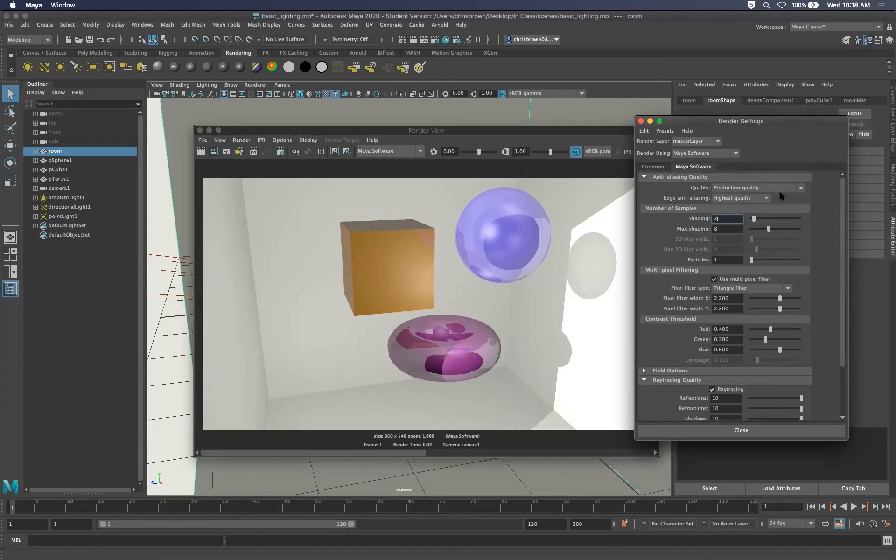
- Set the anti-aliasing quality preset to Preview quality and check its raytracing values for comparison
click(789, 186)
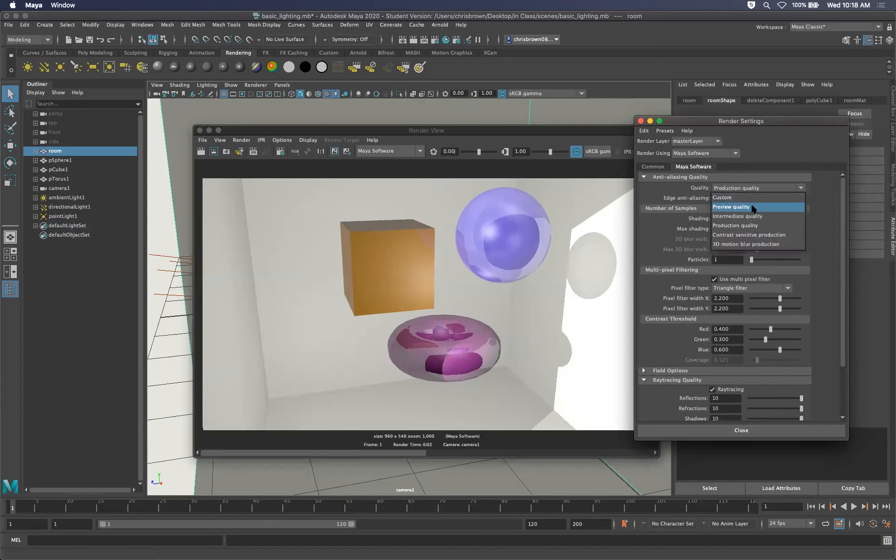
click(770, 207)
scroll(846, 238, down, 5)
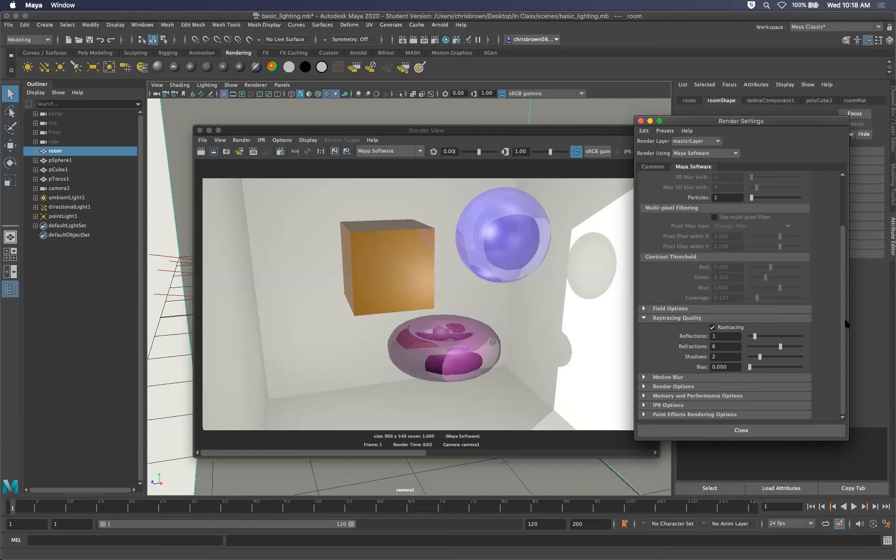
scroll(846, 322, up, 5)
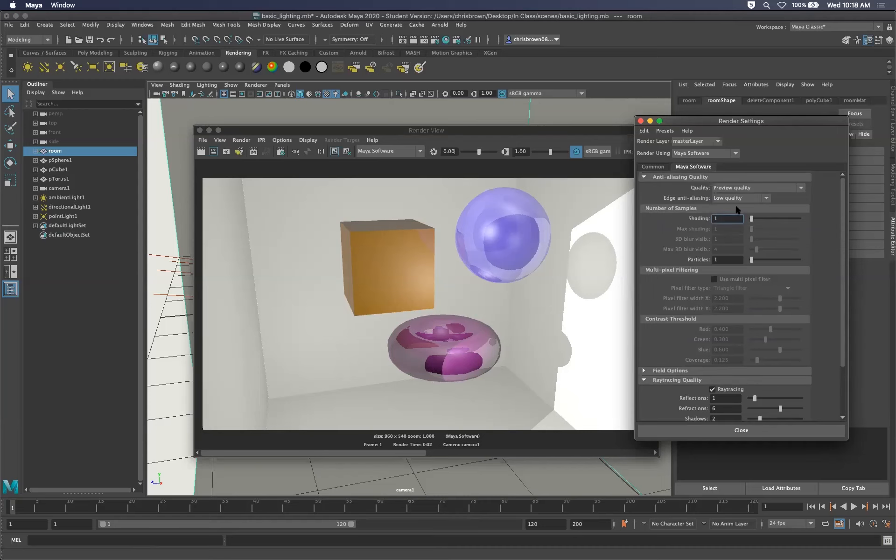
- Reapply the Production quality preset and look over the Motion Blur and Render Options sections
click(764, 197)
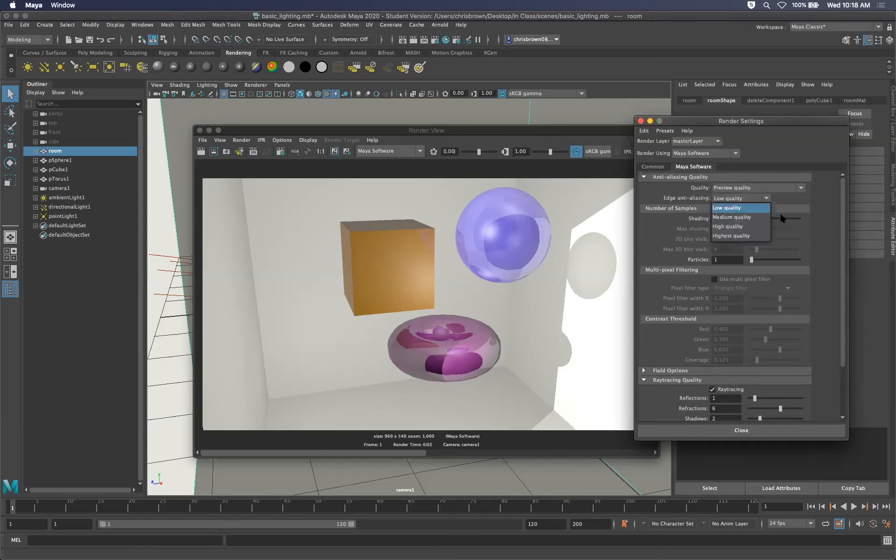
click(799, 197)
click(797, 187)
click(765, 215)
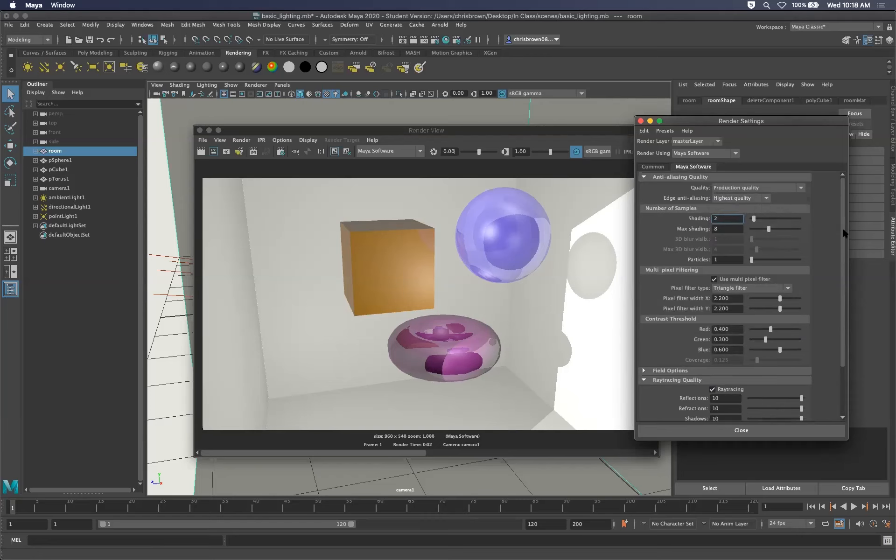
scroll(803, 280, down, 3)
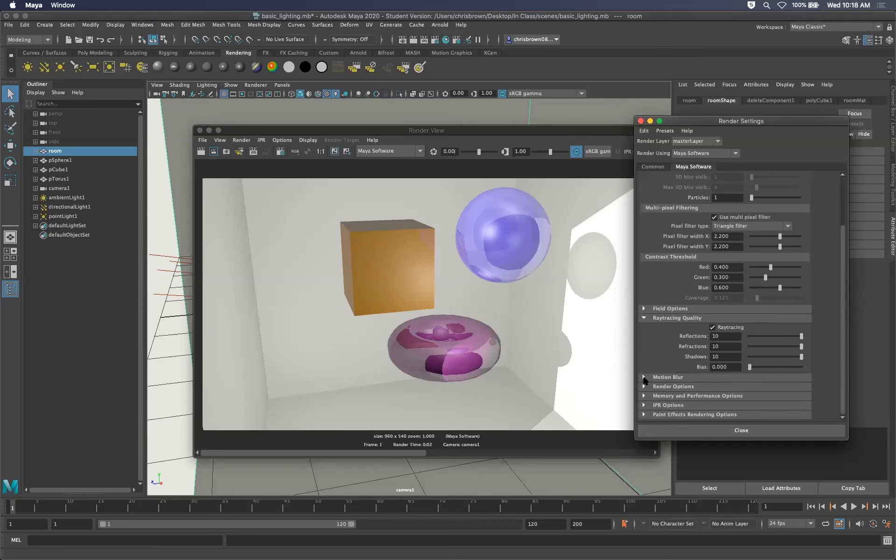
click(644, 378)
click(644, 377)
click(644, 387)
click(643, 387)
- Render the camera1 view at production quality and flip between it and the stored preview-quality render
click(351, 179)
click(201, 151)
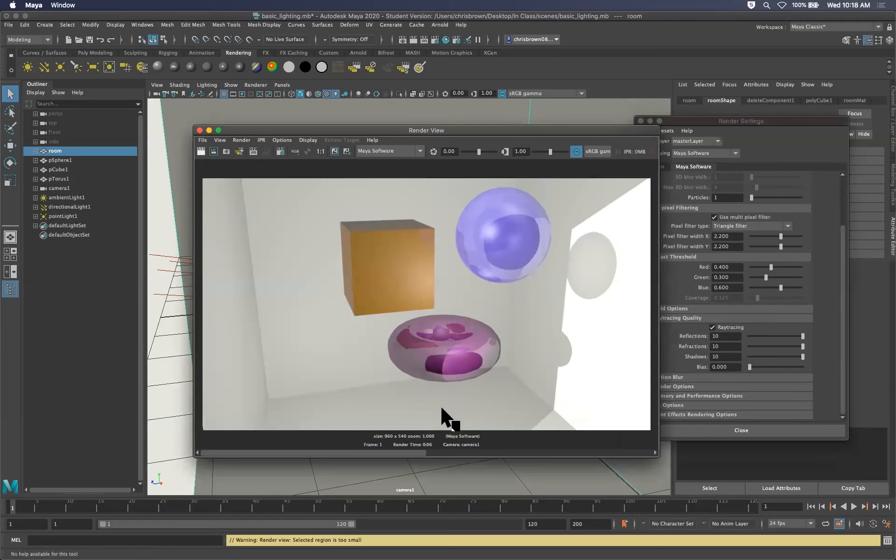
click(579, 450)
click(425, 453)
click(600, 453)
click(390, 452)
click(574, 452)
click(439, 452)
click(581, 451)
click(456, 452)
click(598, 451)
click(393, 452)
- Keep the production-quality render and compare it repeatedly with the earlier stored image, finally closing the Render View
click(335, 151)
click(384, 452)
click(520, 451)
click(477, 450)
click(322, 450)
click(427, 452)
click(533, 452)
click(488, 449)
click(541, 449)
click(451, 451)
click(509, 452)
click(450, 452)
click(532, 452)
click(444, 452)
click(525, 451)
click(443, 453)
click(505, 451)
click(432, 453)
click(522, 451)
click(470, 452)
click(523, 451)
click(457, 452)
click(507, 452)
click(449, 452)
drag(448, 451, 478, 452)
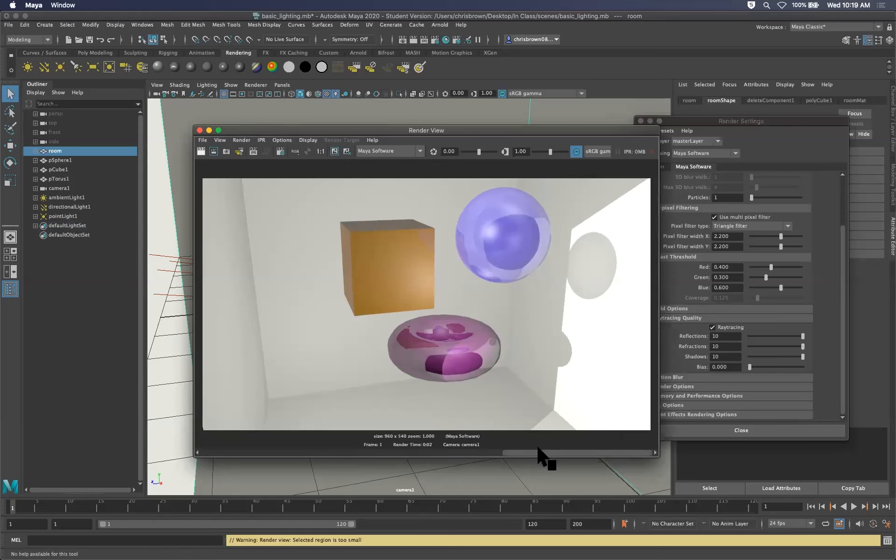
click(453, 451)
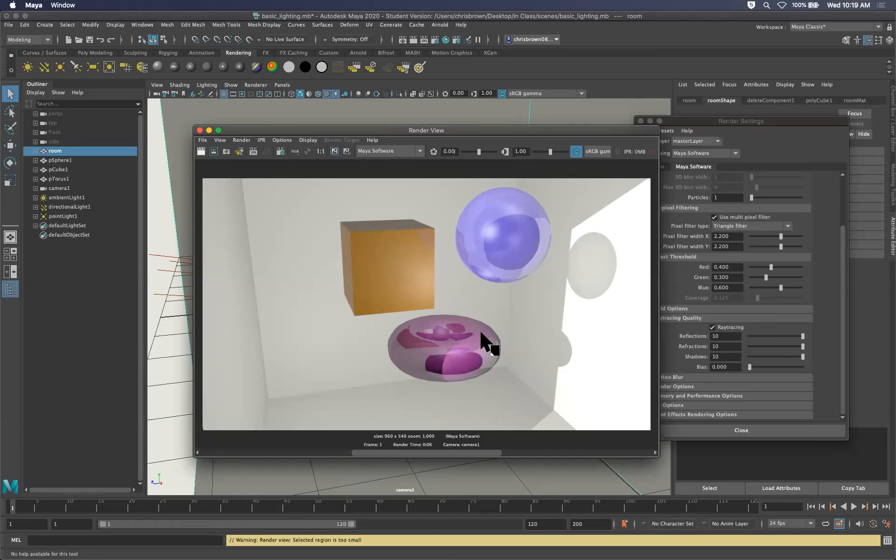
click(199, 130)
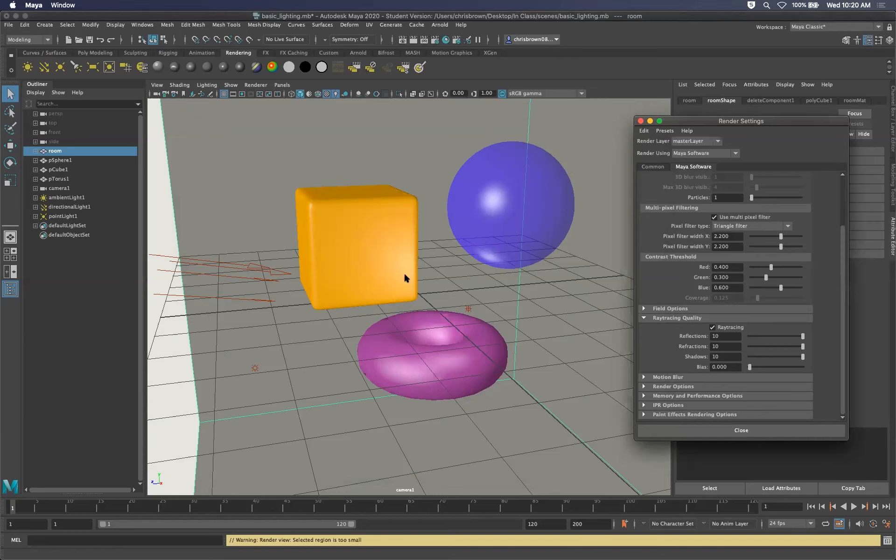
- Try to swap materials between the room and torus, assigning torusMat to the room and roomMat to the torus
drag(680, 123, 727, 127)
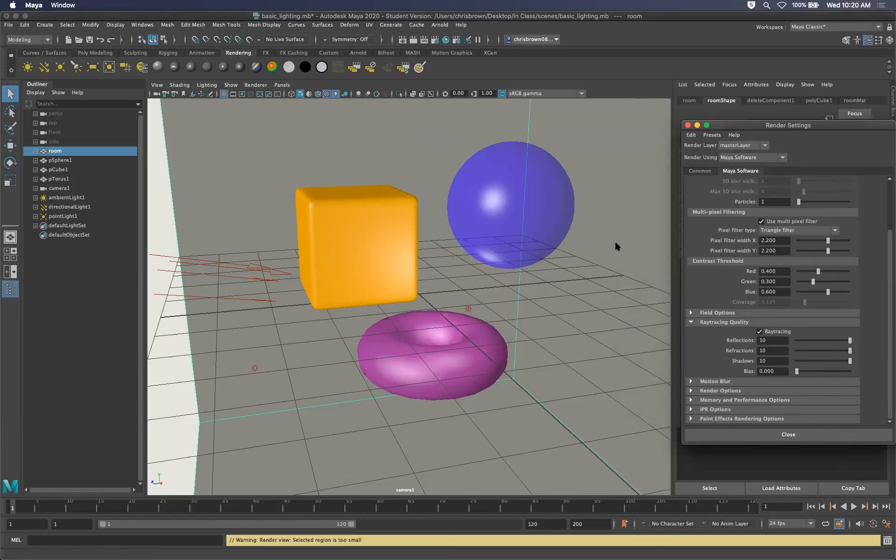
right_drag(584, 336, 653, 533)
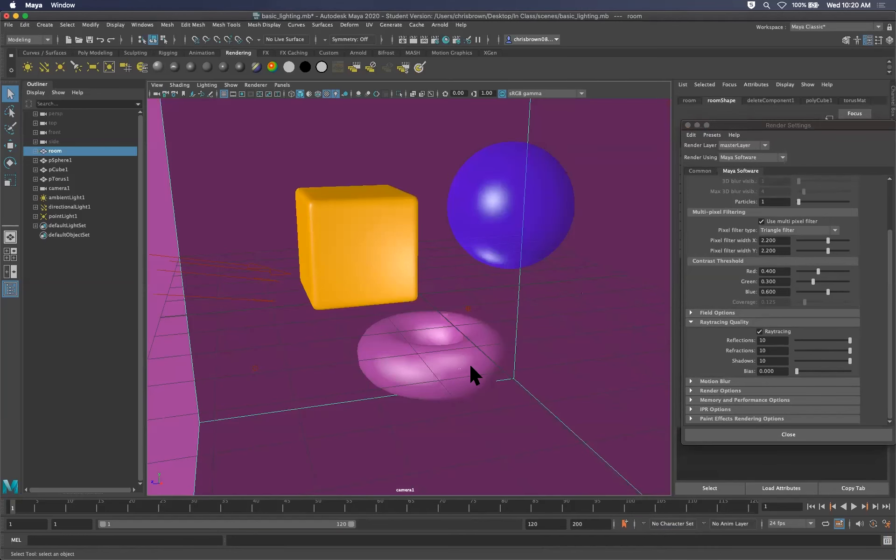
click(460, 364)
right_drag(460, 364, 541, 510)
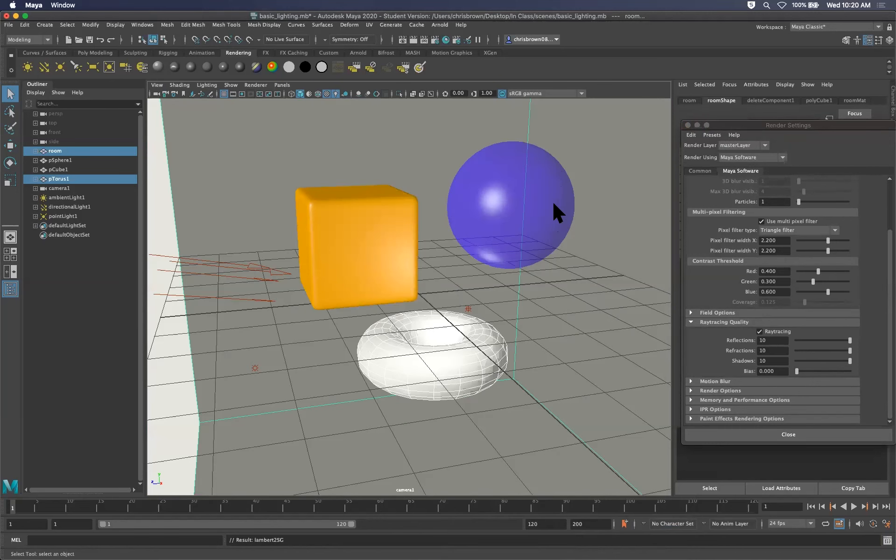
- Move the purple sphere in front of the orange cube's edge, to about X 2.6, Y 2.1, Z 0.2 cm
click(548, 214)
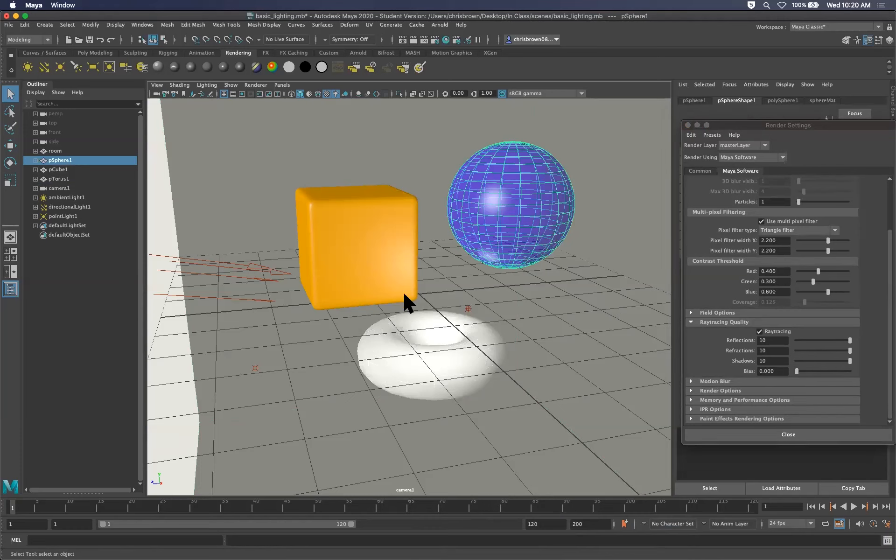
click(11, 145)
drag(483, 209, 525, 180)
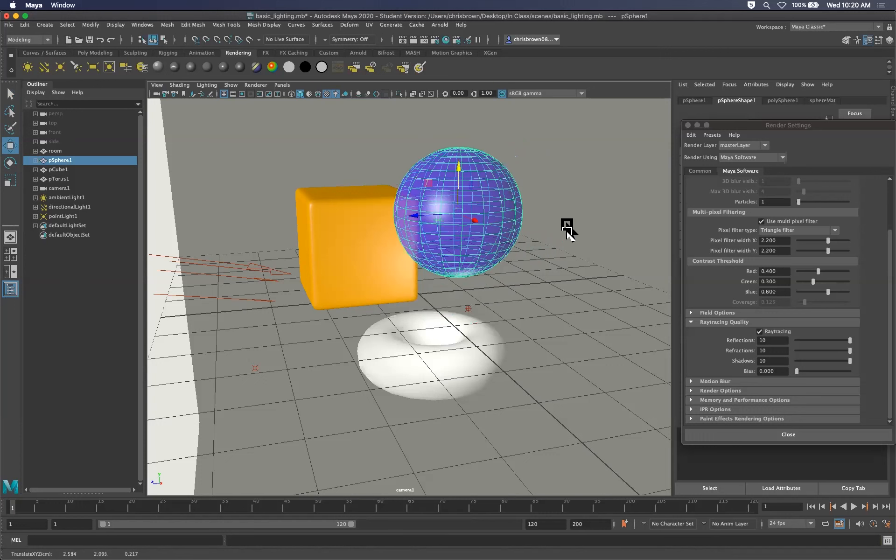
- Select only the room and assign the existing torusMat material to it
click(629, 330)
mouse_move(638, 294)
right_down()
mouse_move(630, 332)
mouse_move(646, 318)
mouse_move(638, 292)
right_up()
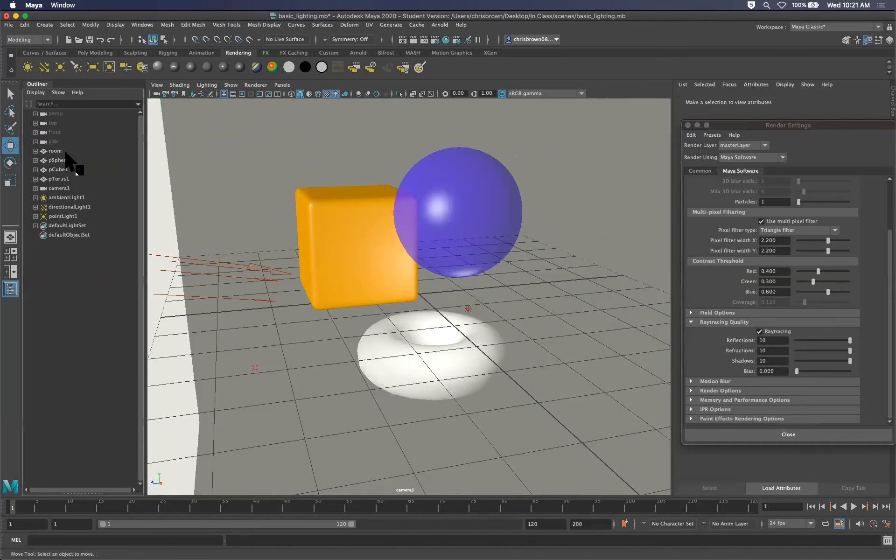
right_click(586, 300)
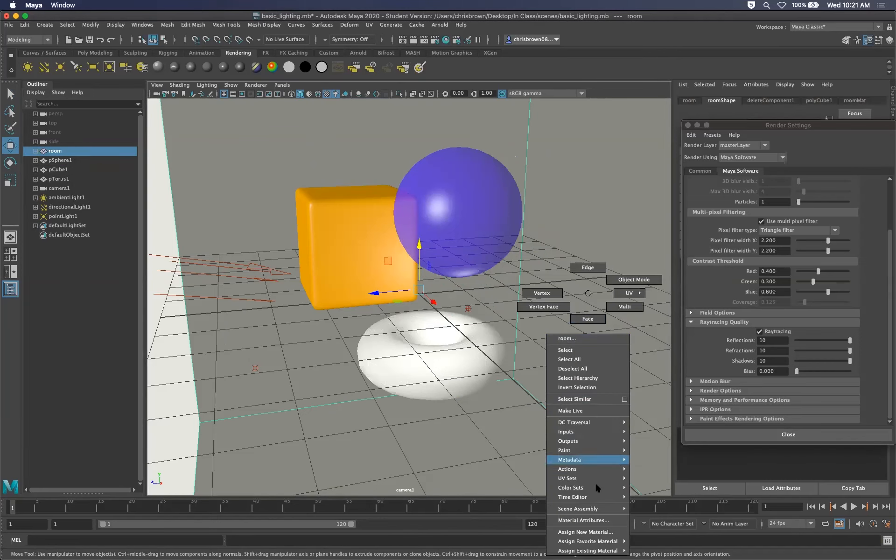
mouse_move(608, 550)
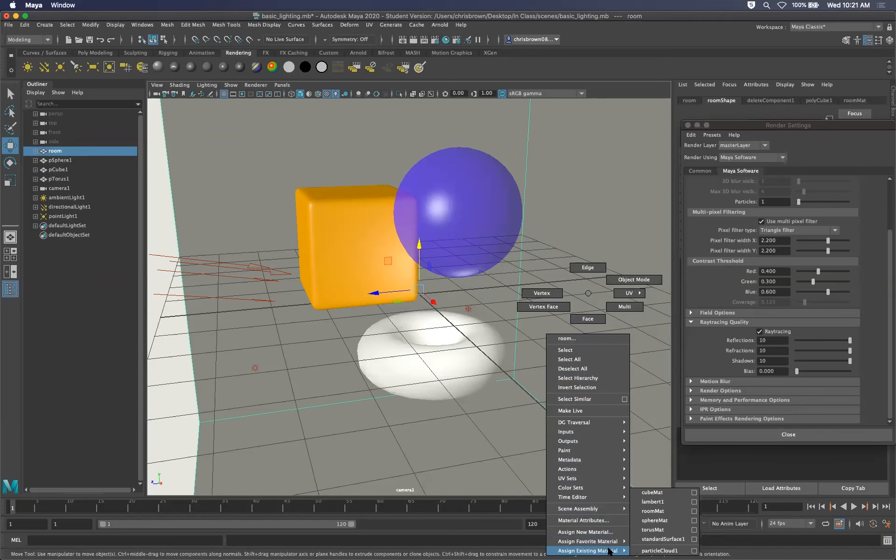
click(663, 530)
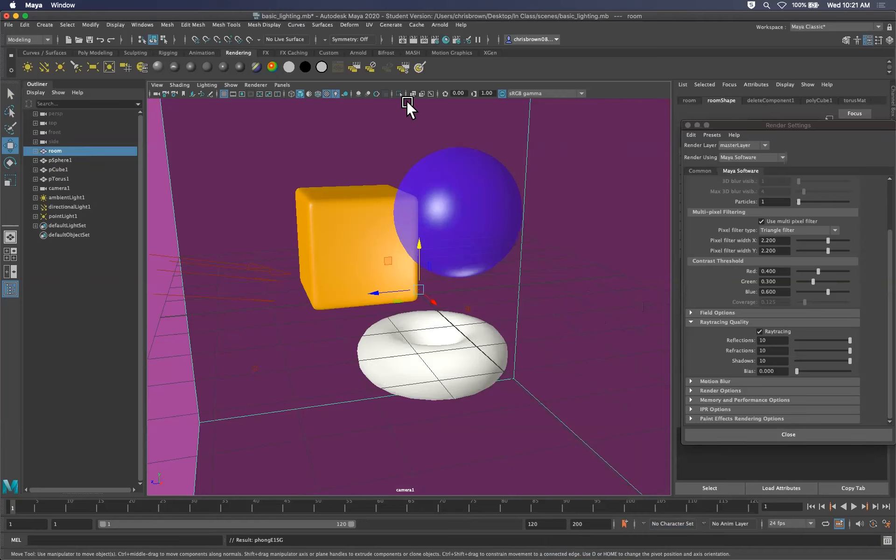
- Render the camera1 view with the changed materials and keep the image to compare it with the previous renders
click(414, 39)
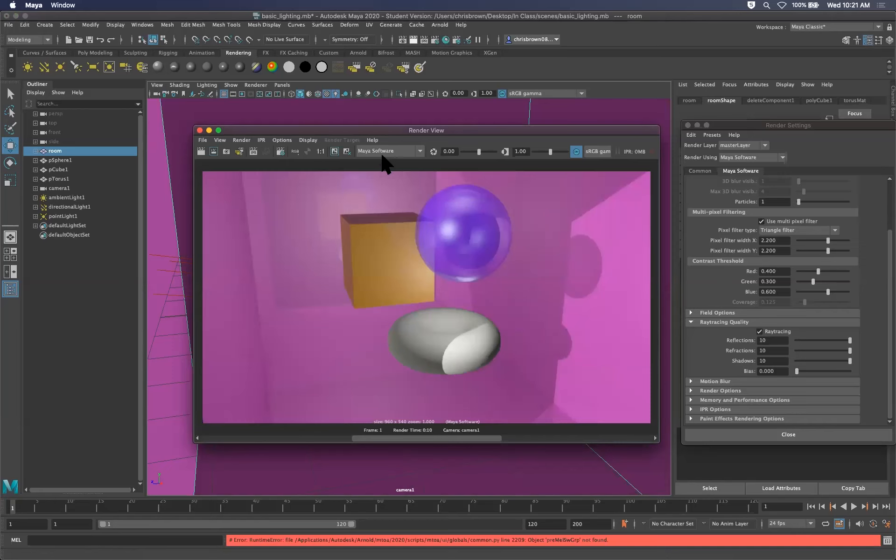
click(337, 150)
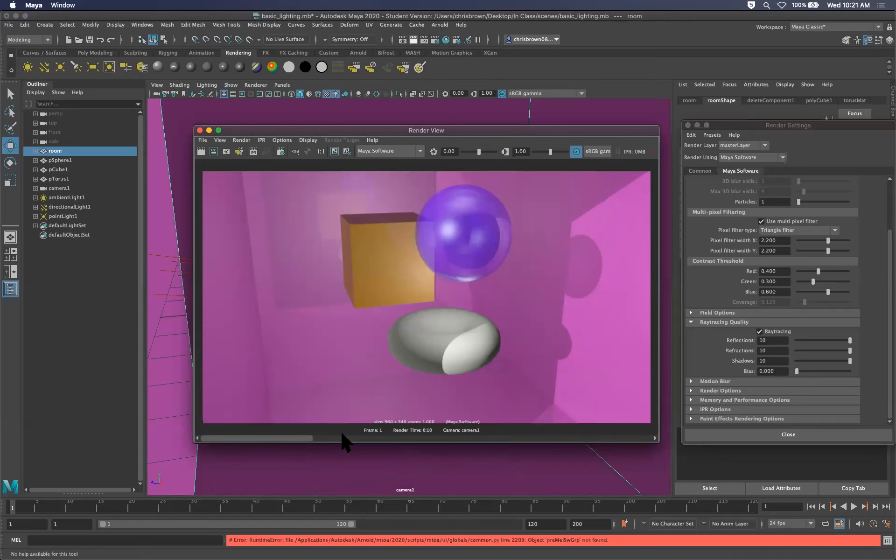
click(320, 438)
click(467, 439)
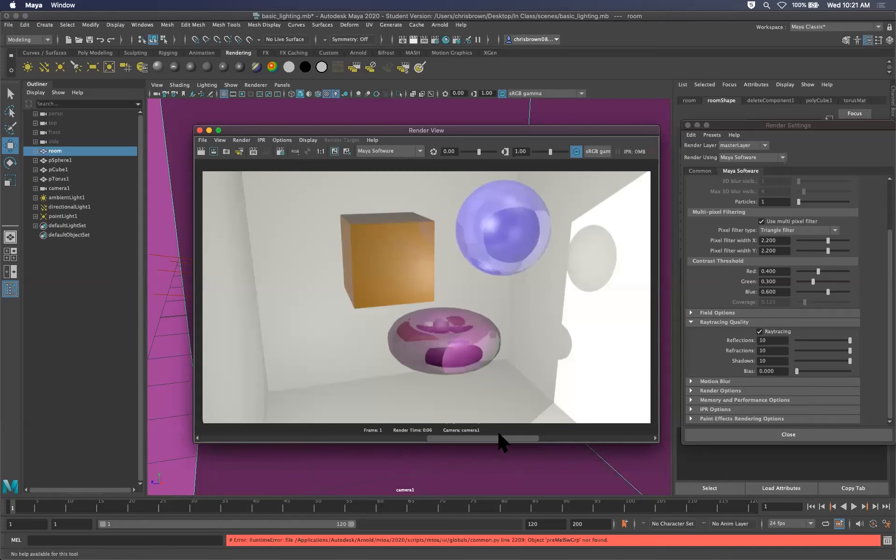
click(423, 439)
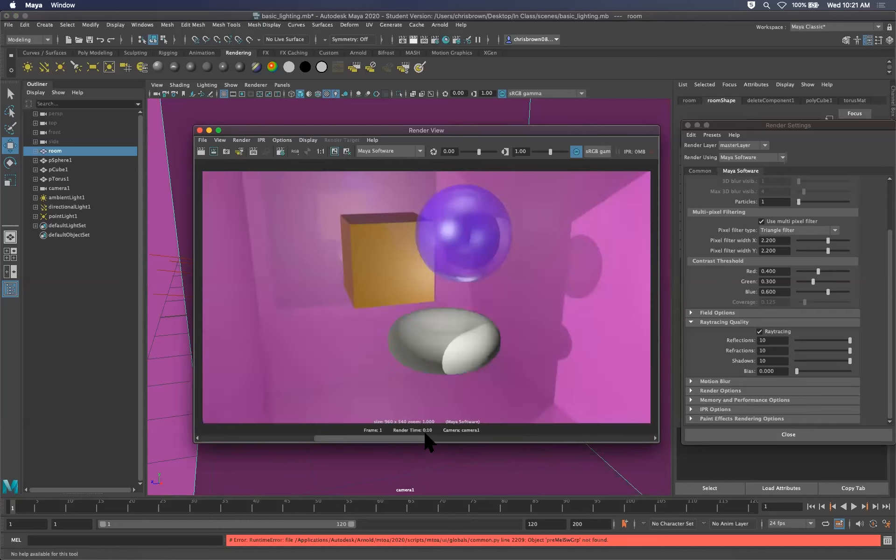
click(476, 438)
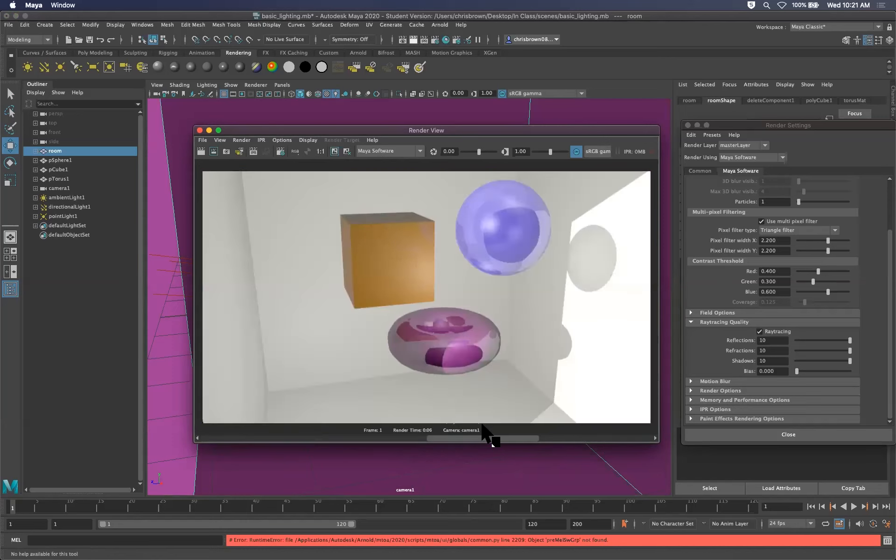
click(423, 438)
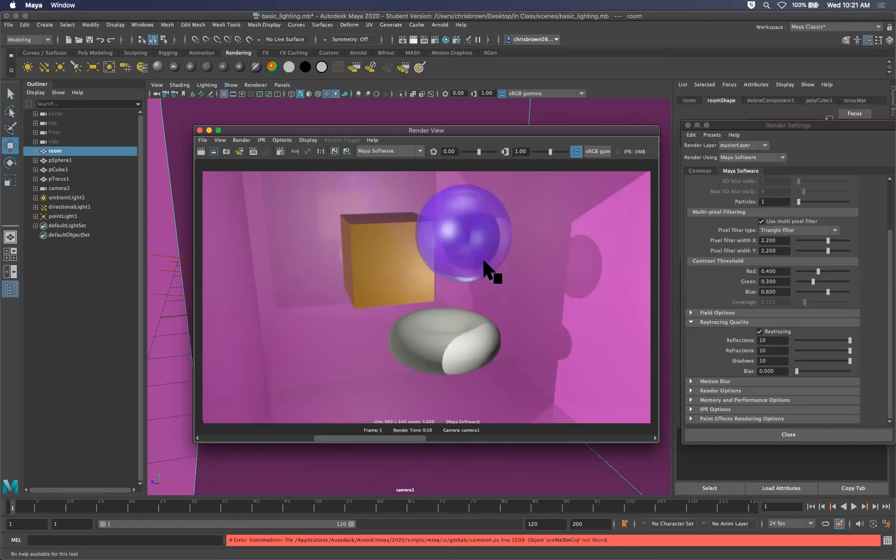
drag(554, 132, 589, 130)
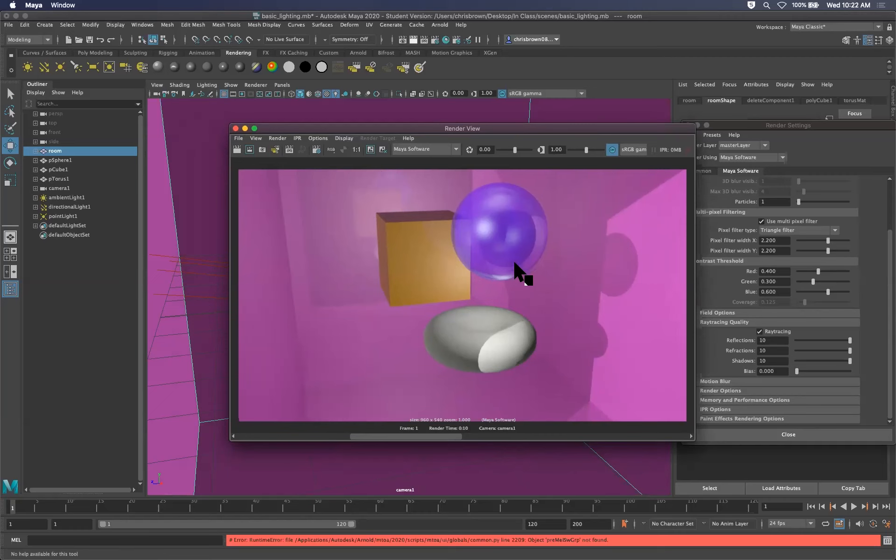
- Make the sphere fully opaque by setting the transparency of its sphereMat material to black
click(313, 114)
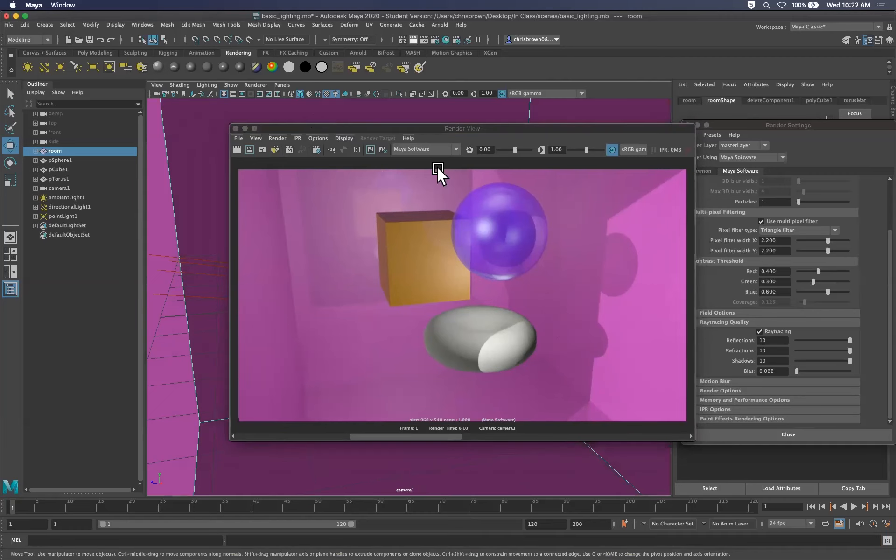
click(245, 129)
click(485, 206)
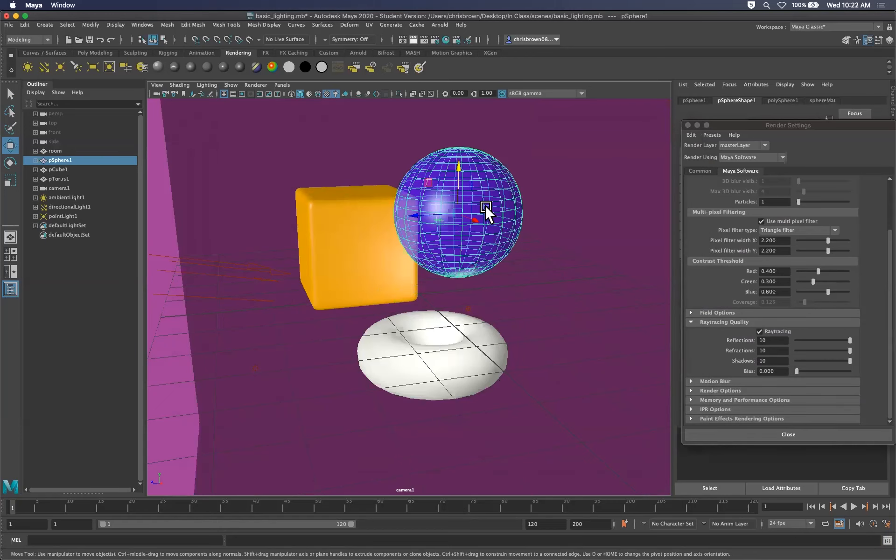
click(823, 100)
drag(741, 126, 787, 131)
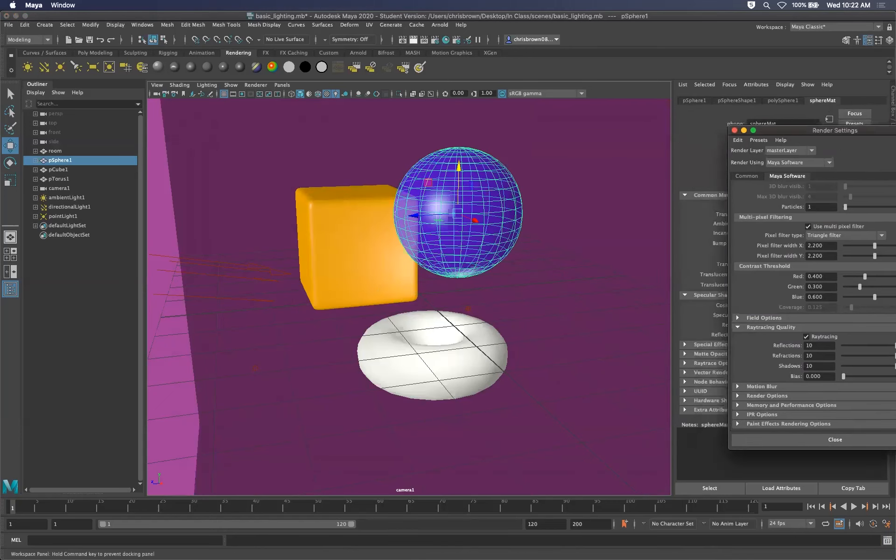
click(735, 130)
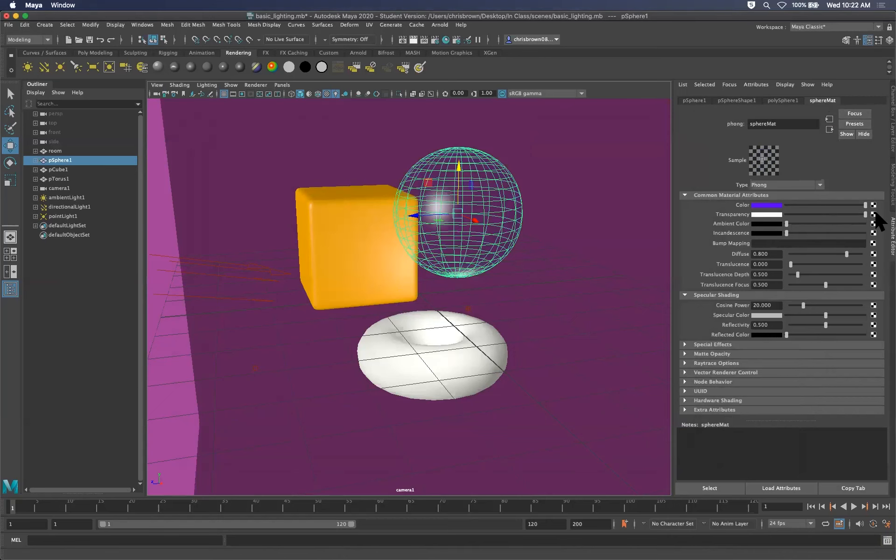
drag(867, 215, 749, 214)
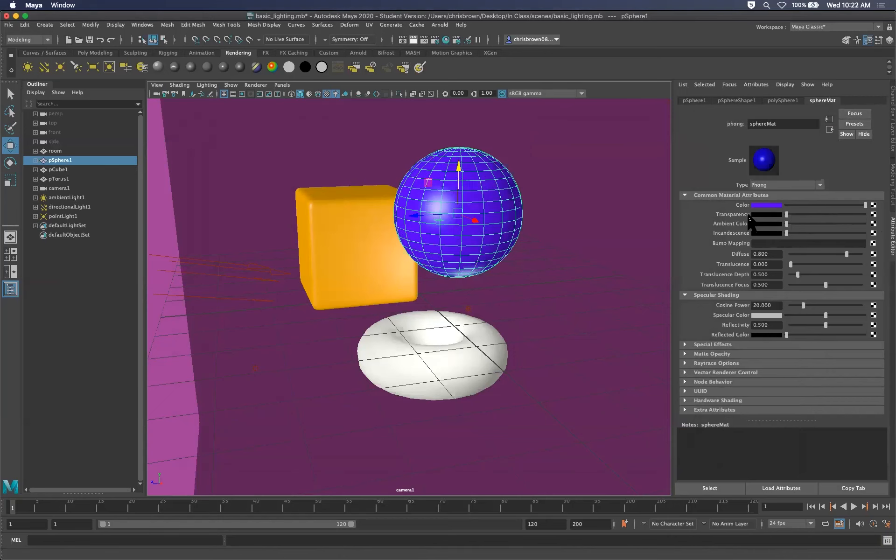
- Make the orange cube highly transparent by raising the transparency of its cubeMat material to near white
click(366, 276)
click(817, 101)
click(820, 215)
drag(820, 211, 844, 212)
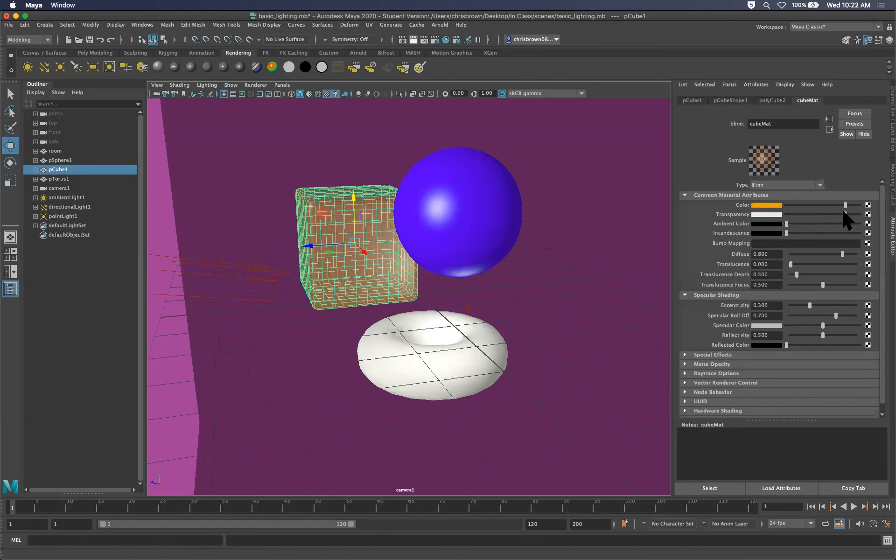
- Render the camera1 view with the opaque sphere and transparent cube, and close the render window after viewing it
click(414, 41)
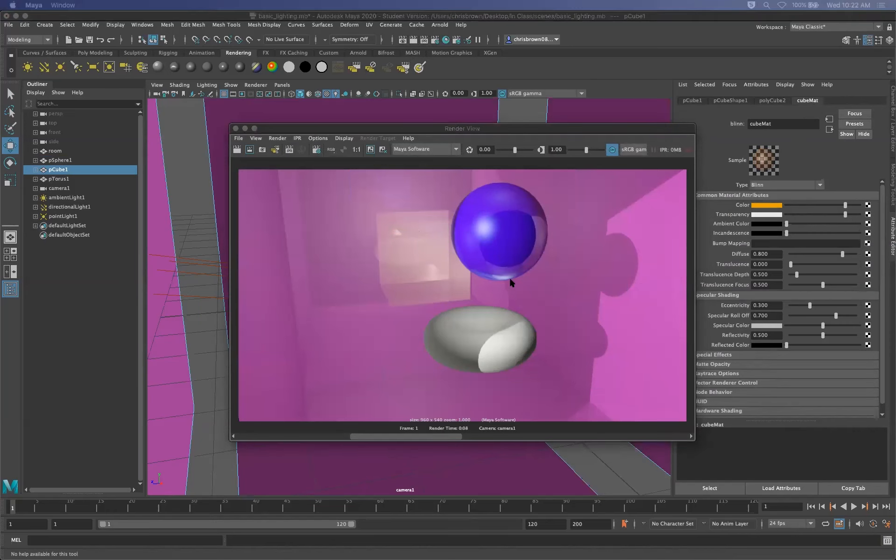
click(600, 119)
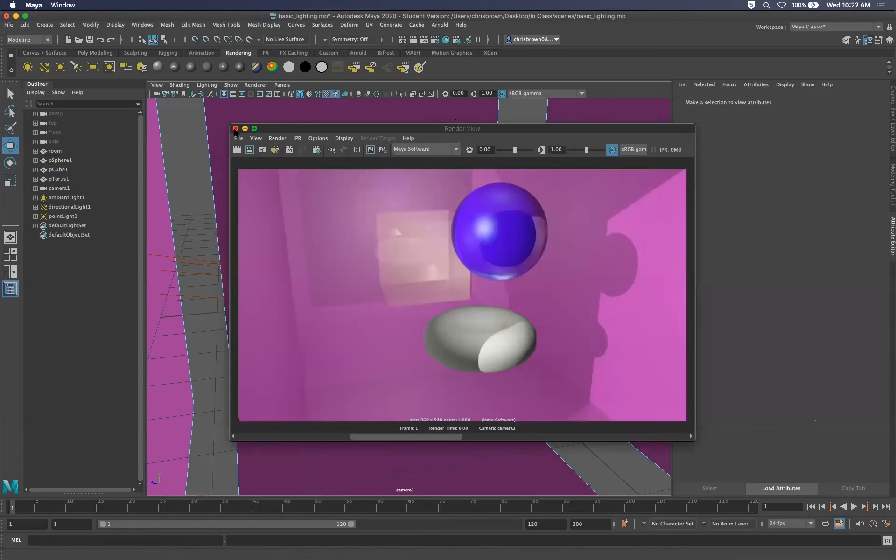
click(236, 129)
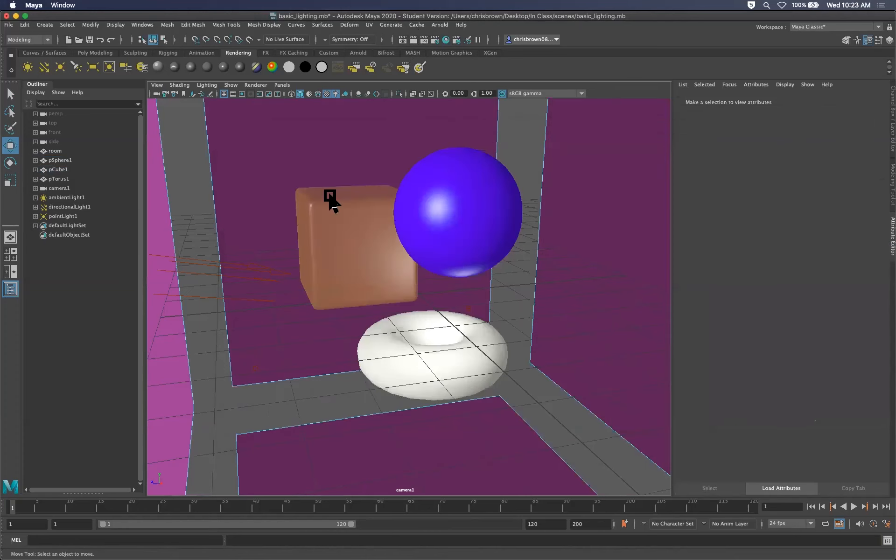
- Make the cube fully opaque by setting the transparency of cubeMat to black
click(330, 198)
click(847, 214)
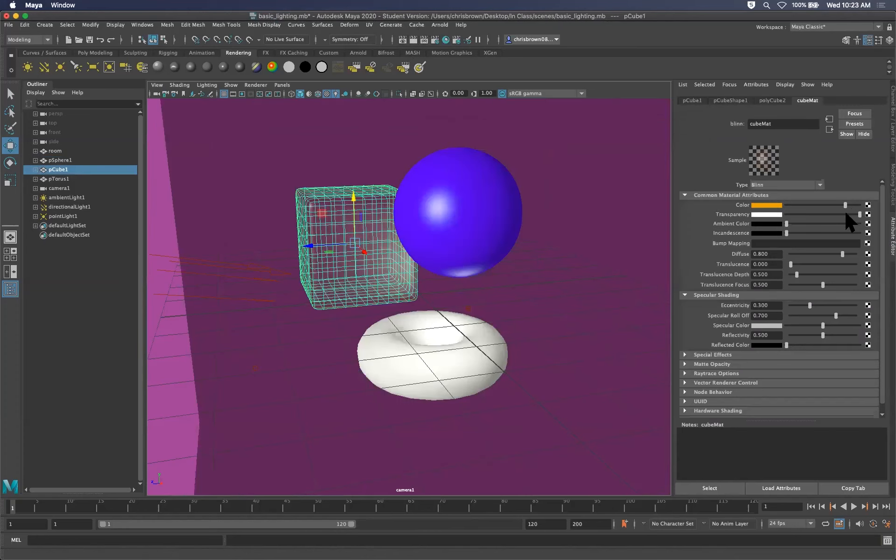
drag(845, 213, 750, 212)
- Raise the torus about 1.03 cm and test-render camera1 with its roomMat material made partly transparent
click(460, 350)
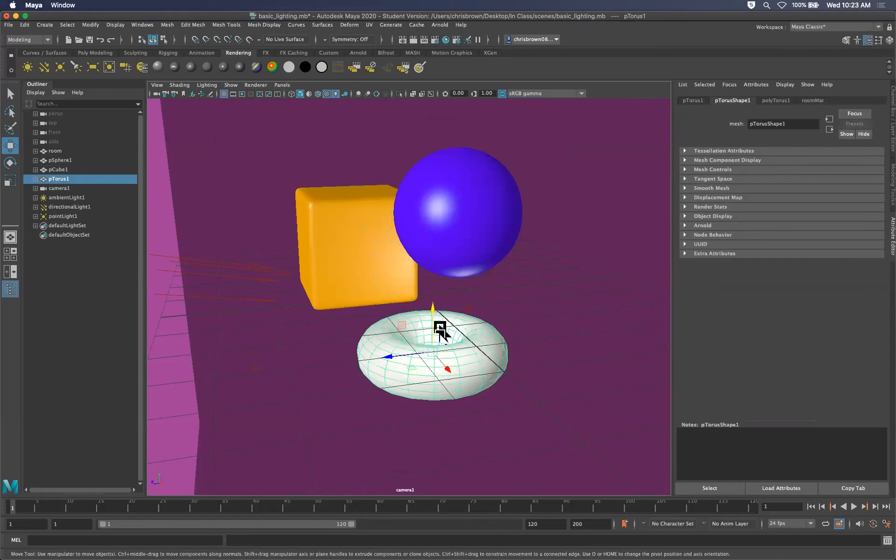
drag(439, 322, 435, 279)
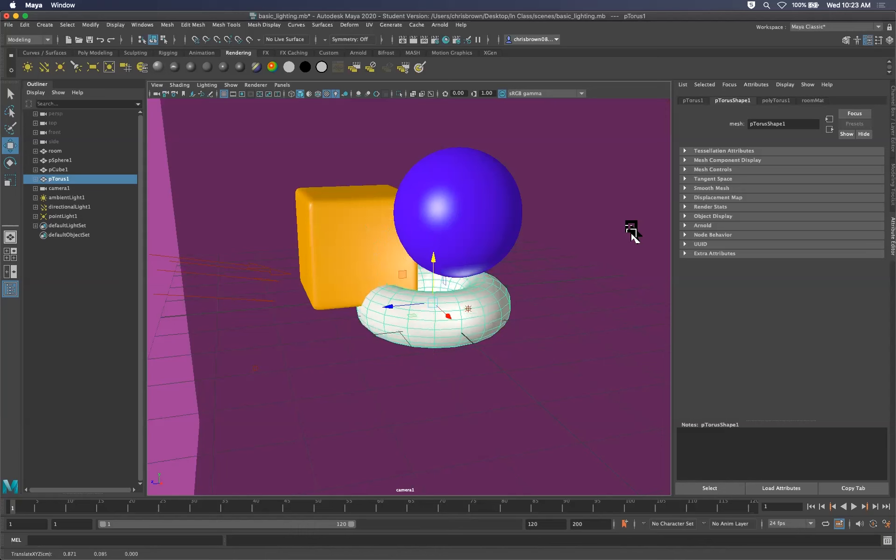
click(778, 98)
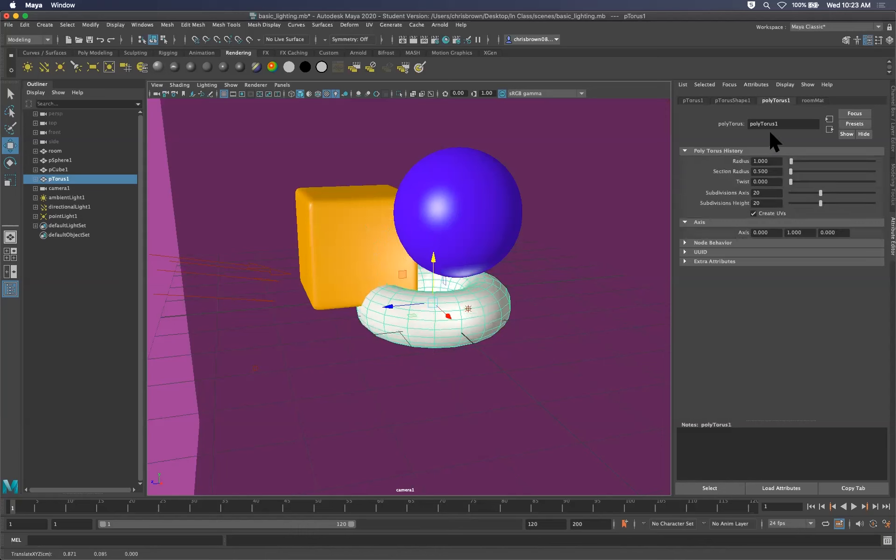
click(812, 100)
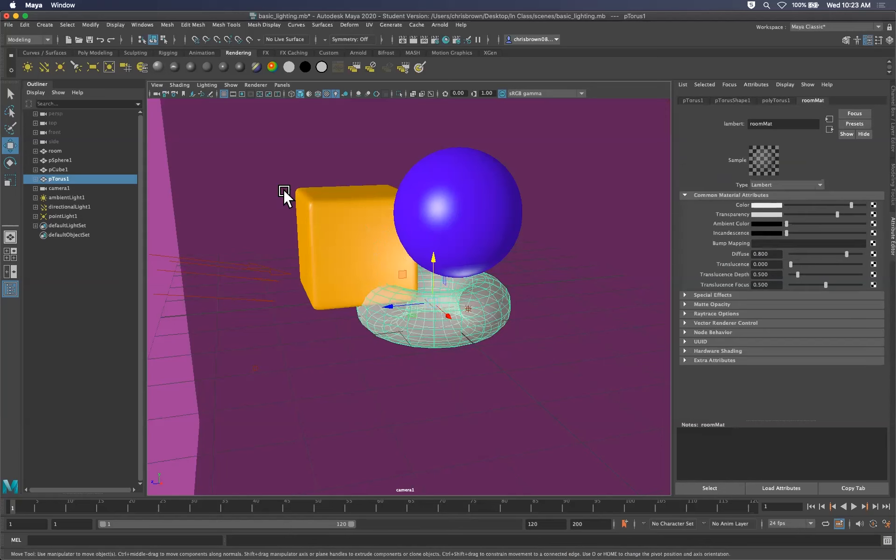
click(413, 40)
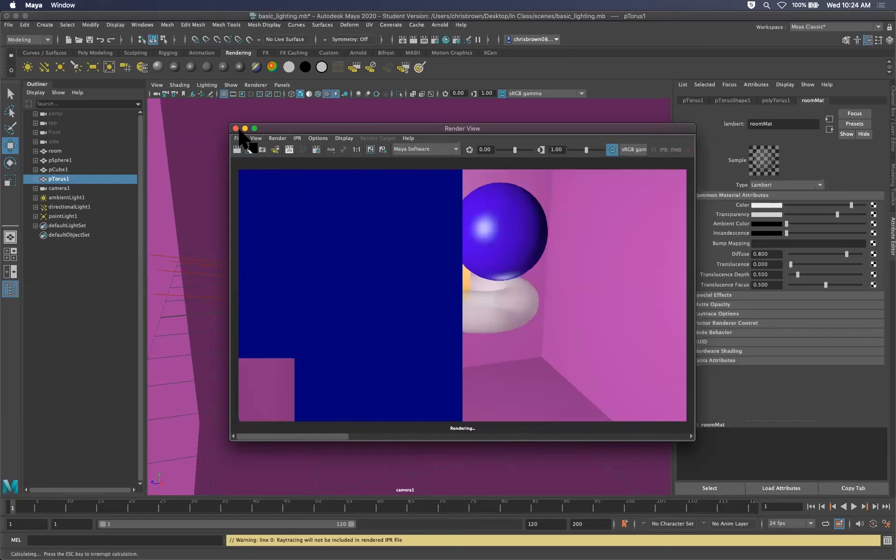
click(236, 128)
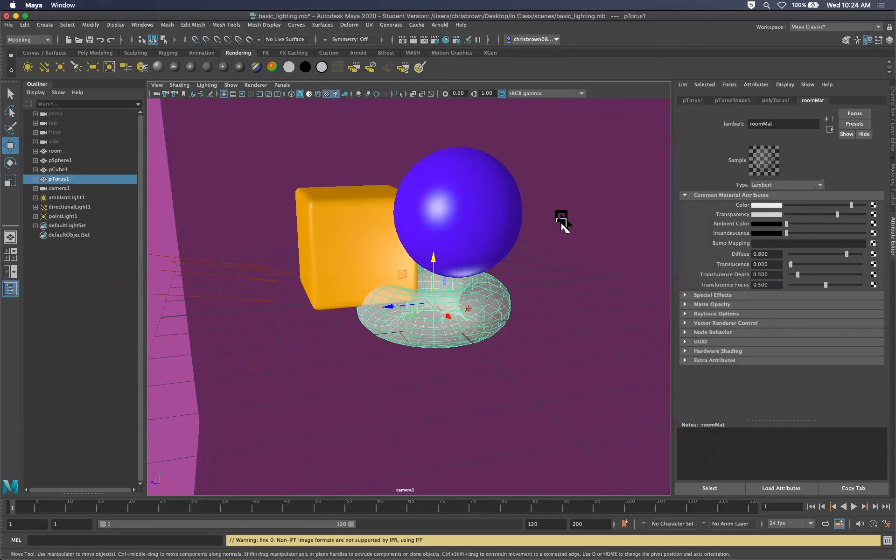
- Undo the torus, cube and sphere edits and the material reassignments, back to the white room with the magenta torus
key(ctrl+z)
key(ctrl+z)
key(ctrl+z)
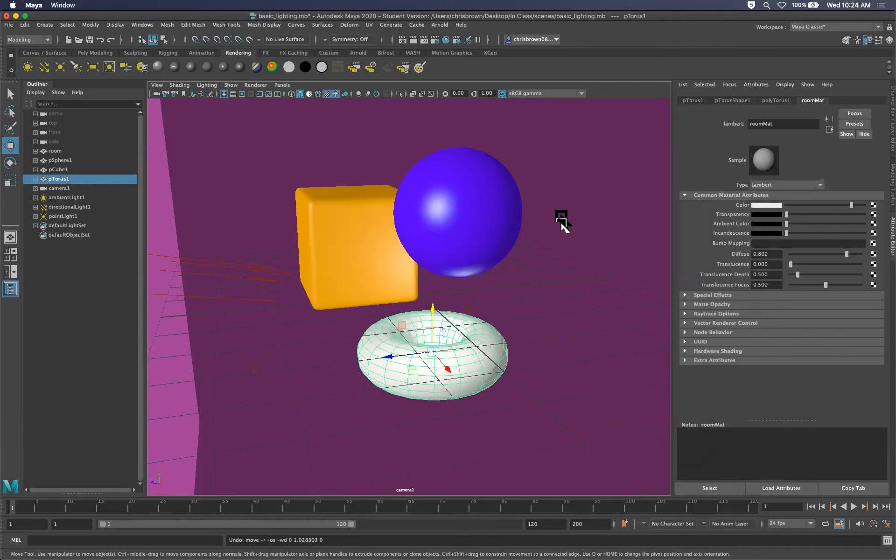
key(ctrl+z)
key(ctrl+z)
key(ctrl+z)
key(ctrl+z)
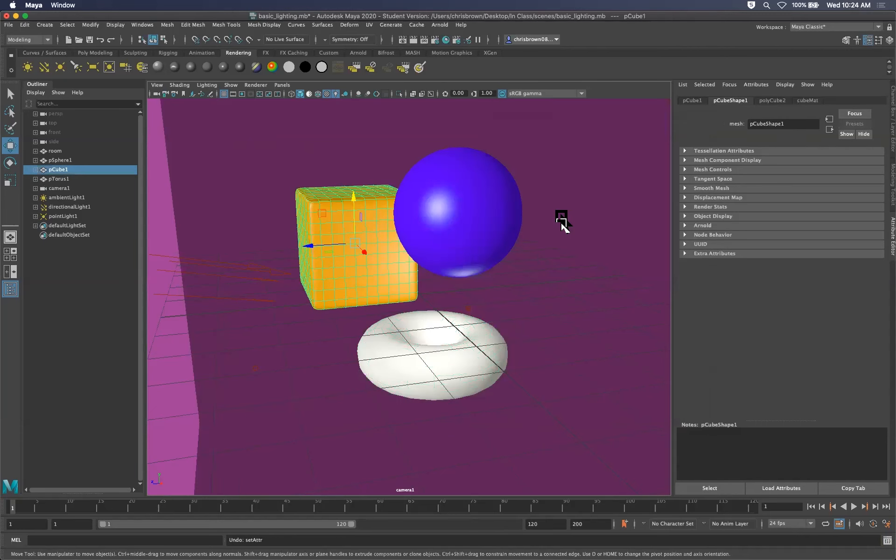
key(ctrl+z)
key(ctrl+z)
key(ctrl+z)
key(ctrl+z)
key(ctrl+z)
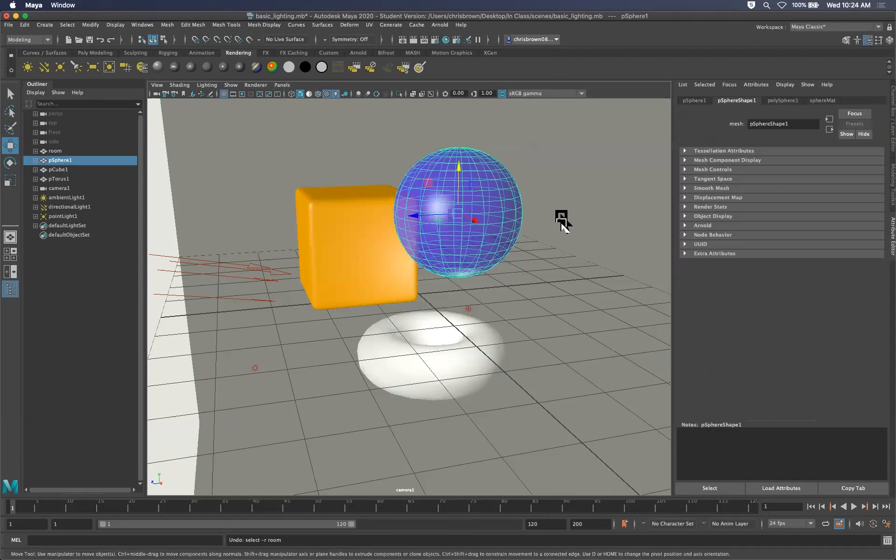
key(ctrl+z)
key(ctrl+z)
key(ctrl+z)
key(ctrl+z)
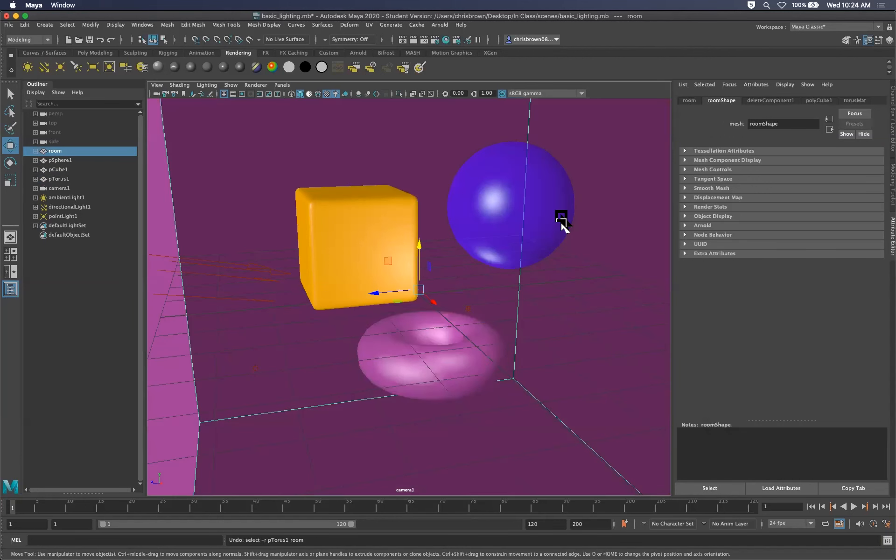
key(ctrl+z)
key(ctrl+z)
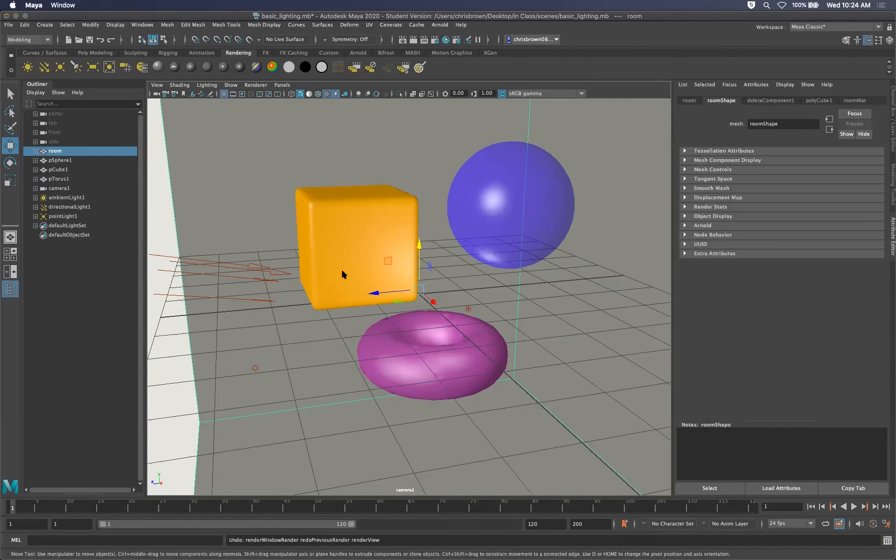
- Save the restored basic_lighting.mb scene and keep the room selected with the Move tool active
key(q)
key(super+s)
click(443, 290)
key(w)
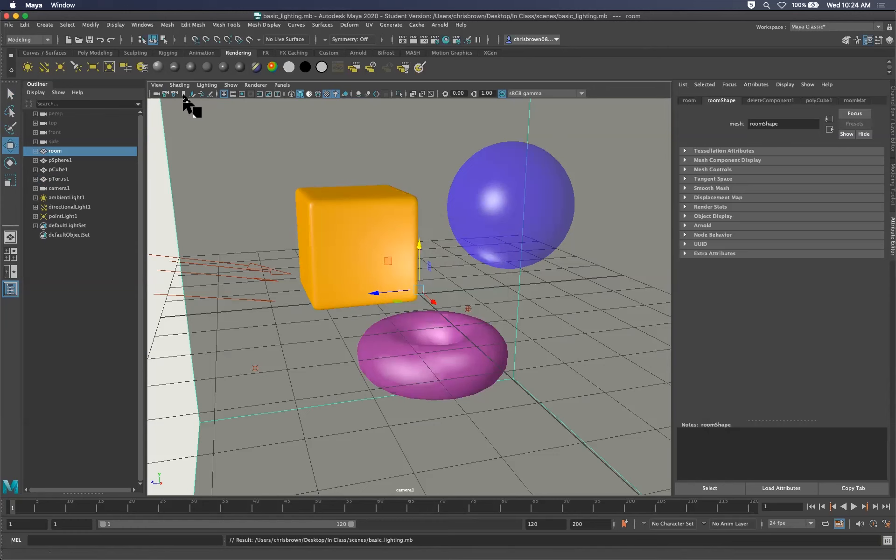
- Render the restored camera1 view and compare it with the kept render of the magenta room
click(413, 40)
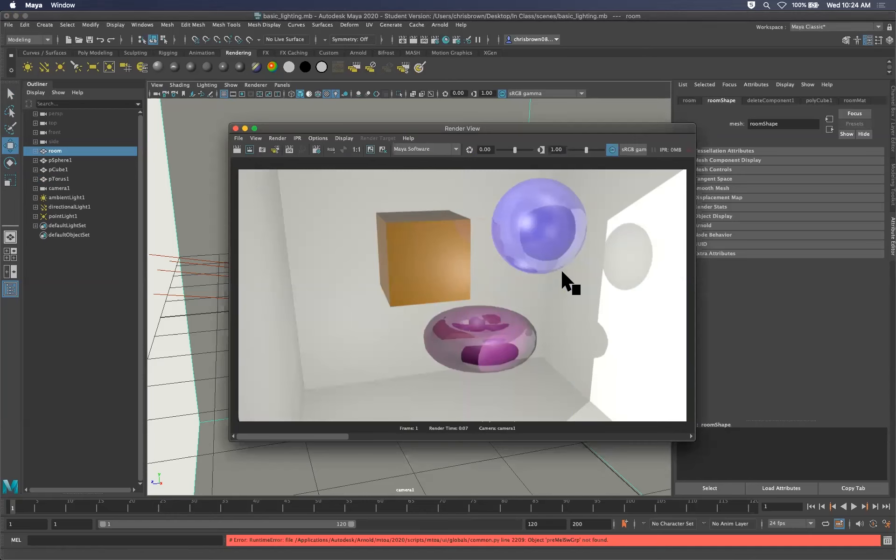
click(547, 256)
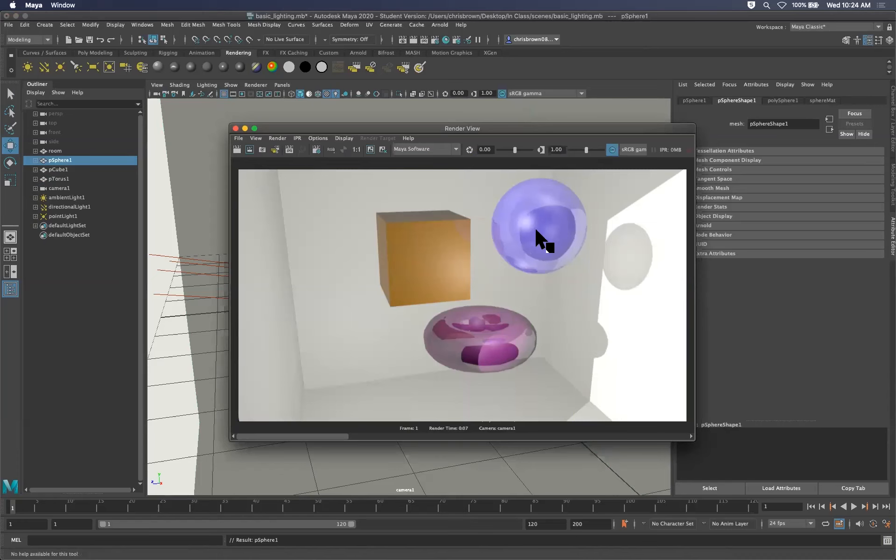
click(532, 243)
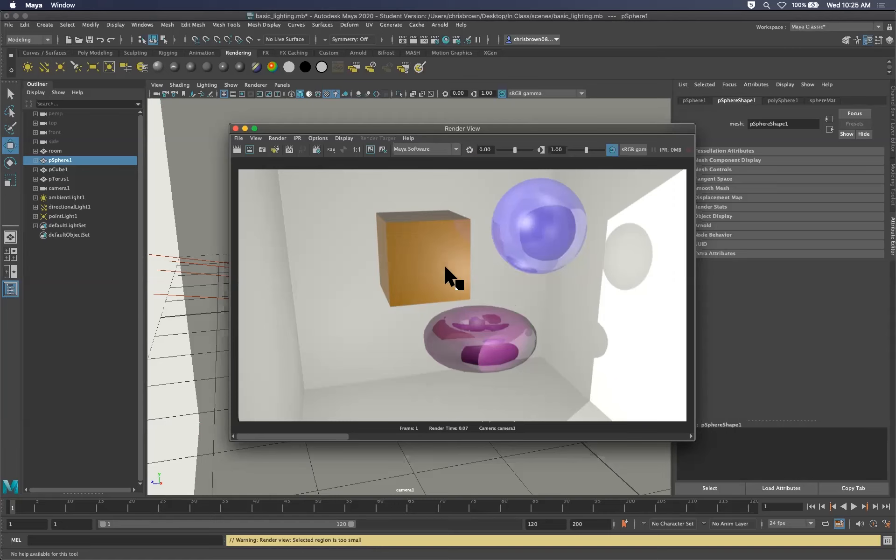
drag(334, 437, 426, 437)
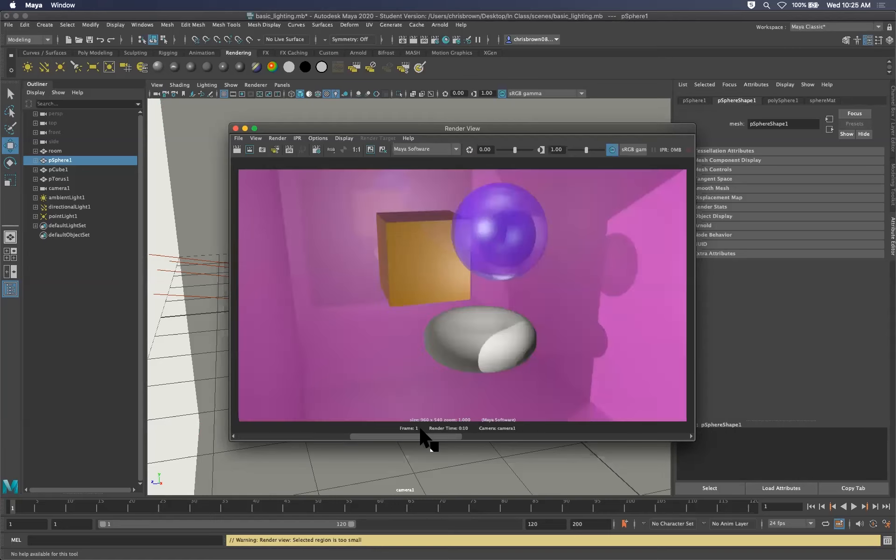
drag(486, 437, 465, 436)
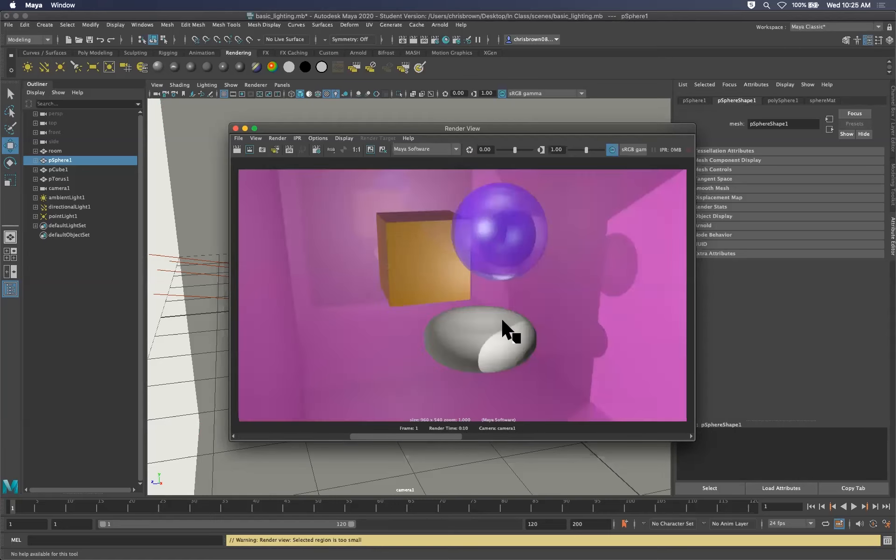